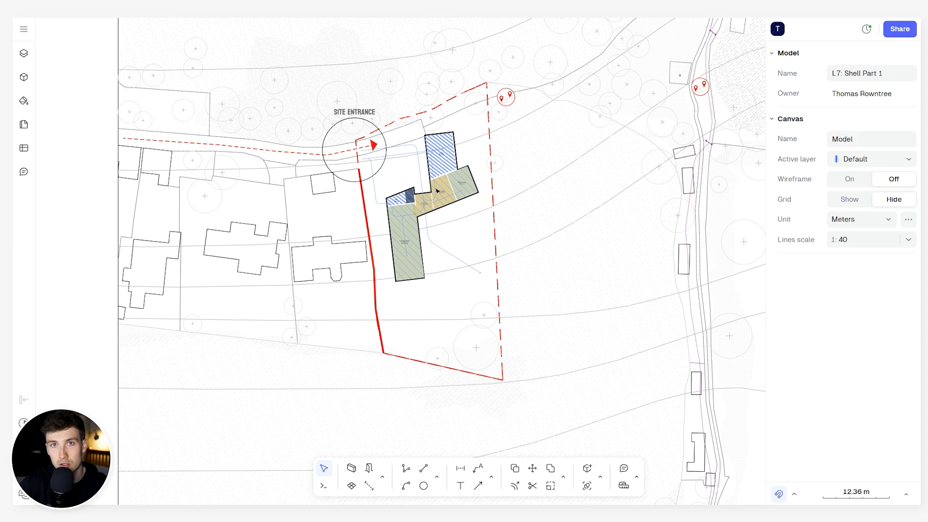
# - Unlock all locked elements of the site plan drawing
pyautogui.scroll(-3, 432, 213)
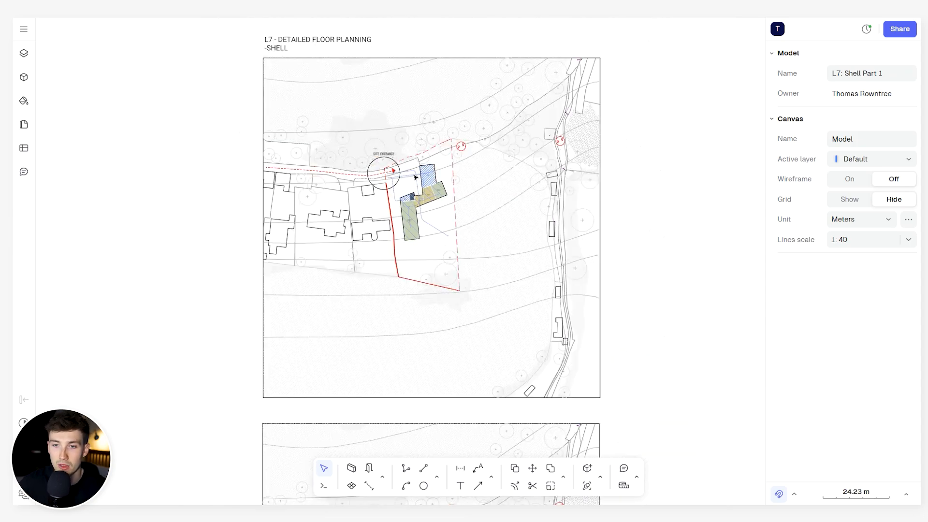
pyautogui.click(421, 179)
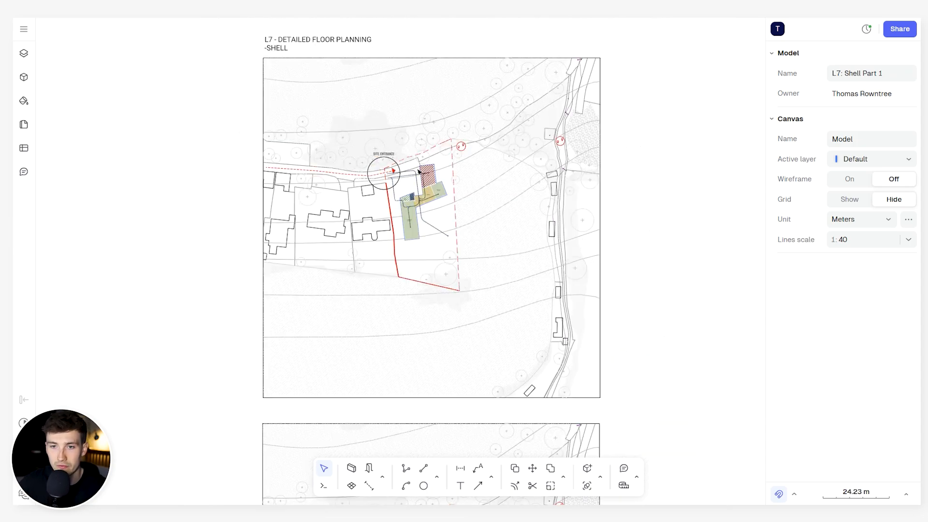
pyautogui.scroll(2, 415, 171)
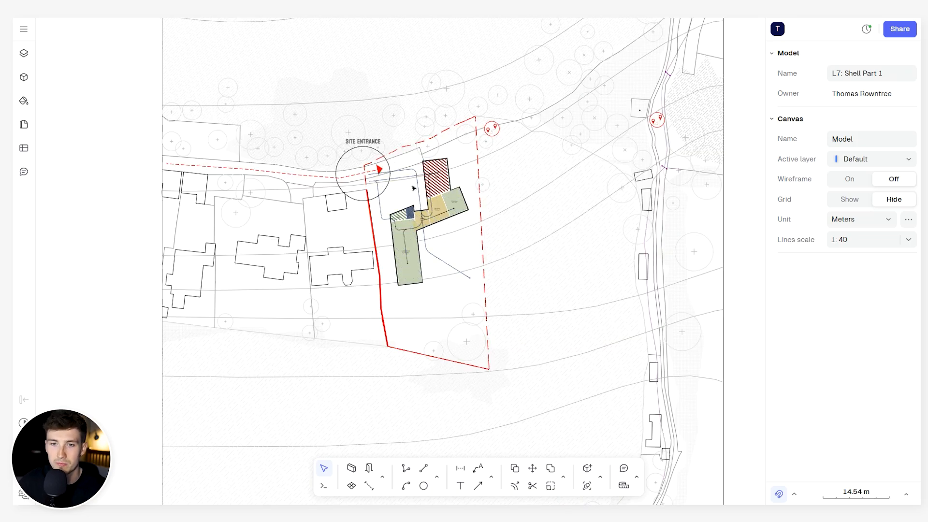
pyautogui.rightClick(489, 144)
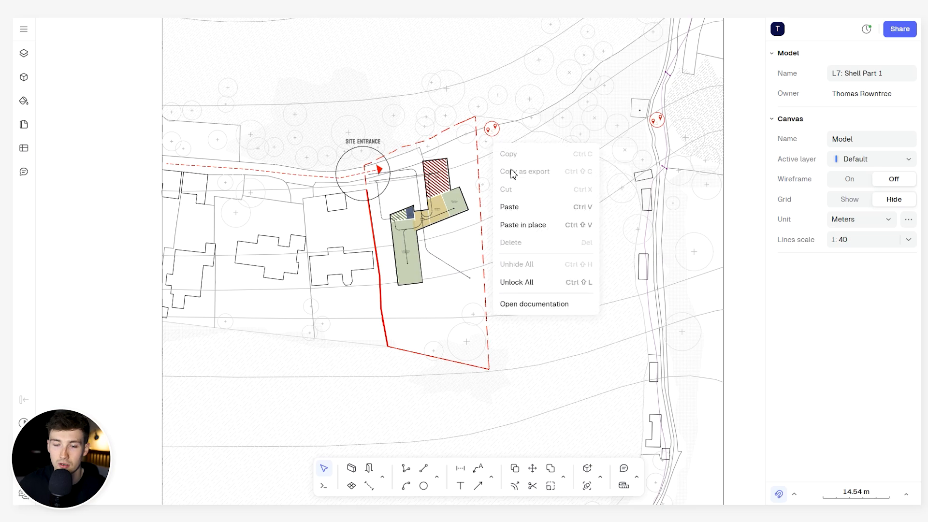
pyautogui.click(531, 282)
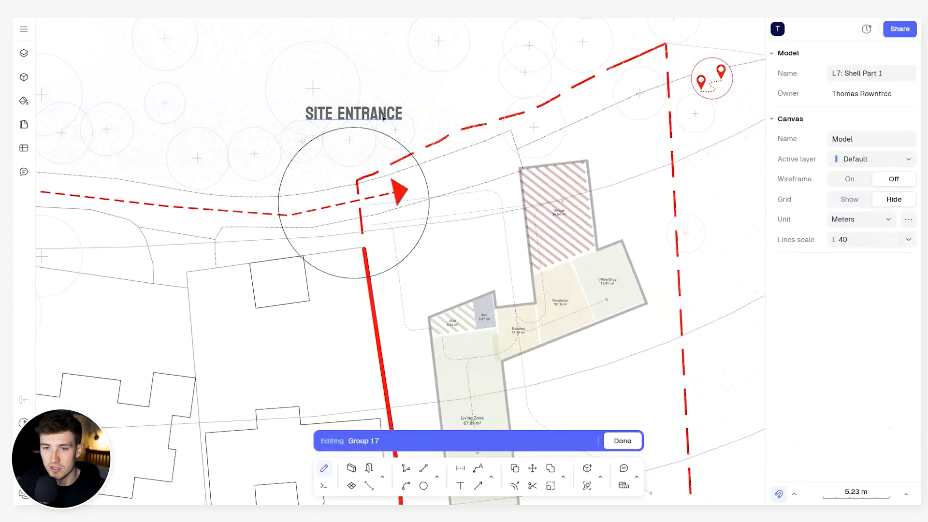
# - Delete the SITE ENTRANCE label and the circle below it from the site plan group
pyautogui.click(379, 114)
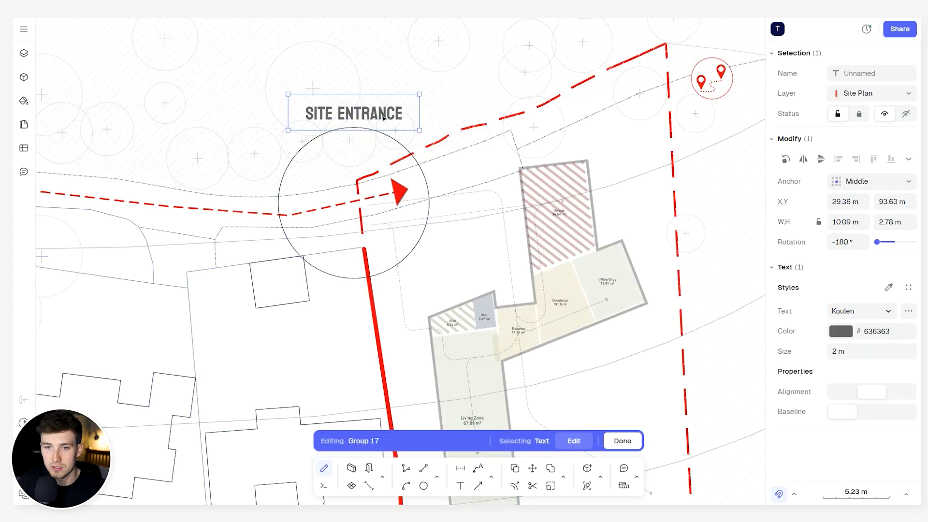
pyautogui.press('Delete')
pyautogui.click(419, 166)
pyautogui.press('Delete')
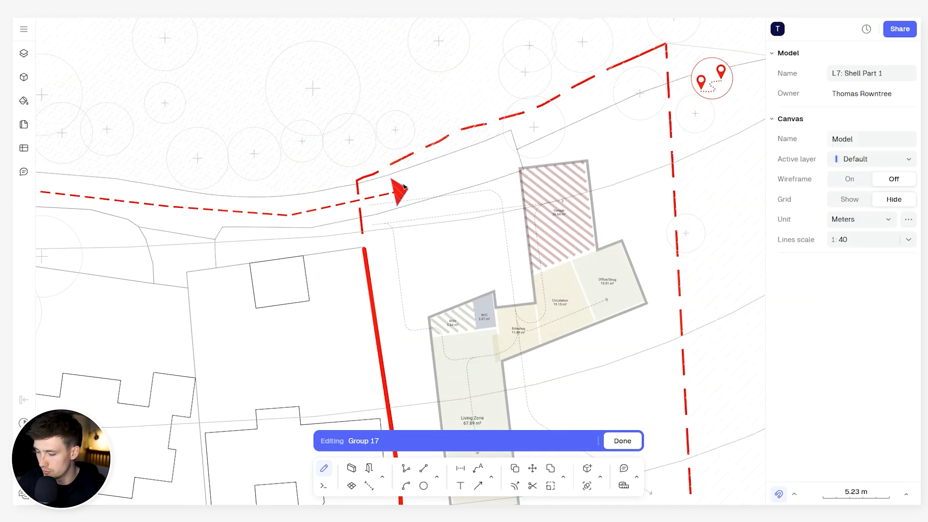
# - Delete the red arrowhead, the dashed access route and the nearby map-pin symbol from the site plan group
pyautogui.click(397, 194)
pyautogui.press('Delete')
pyautogui.click(386, 198)
pyautogui.press('Delete')
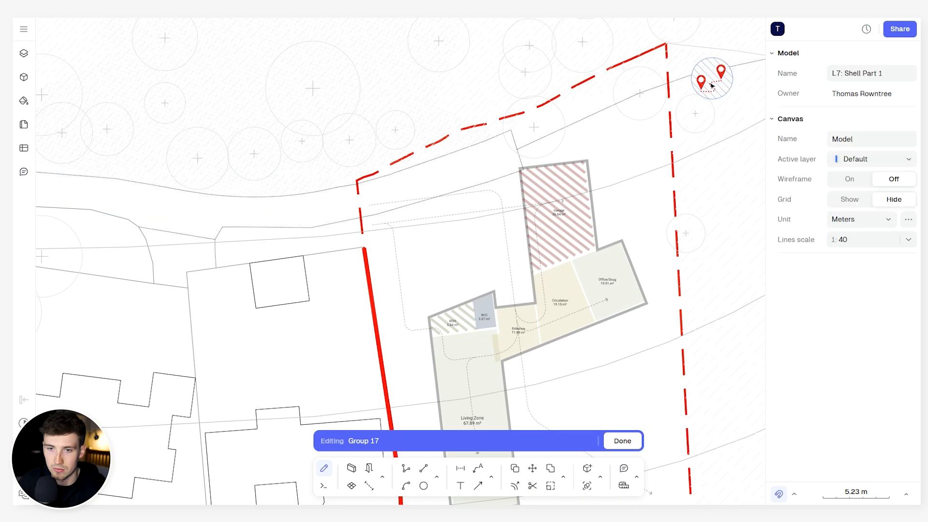
pyautogui.click(712, 79)
pyautogui.press('Delete')
# - Restyle the red dashed site boundary with a black (000000) stroke and a weight of 0.1 mm
pyautogui.click(667, 79)
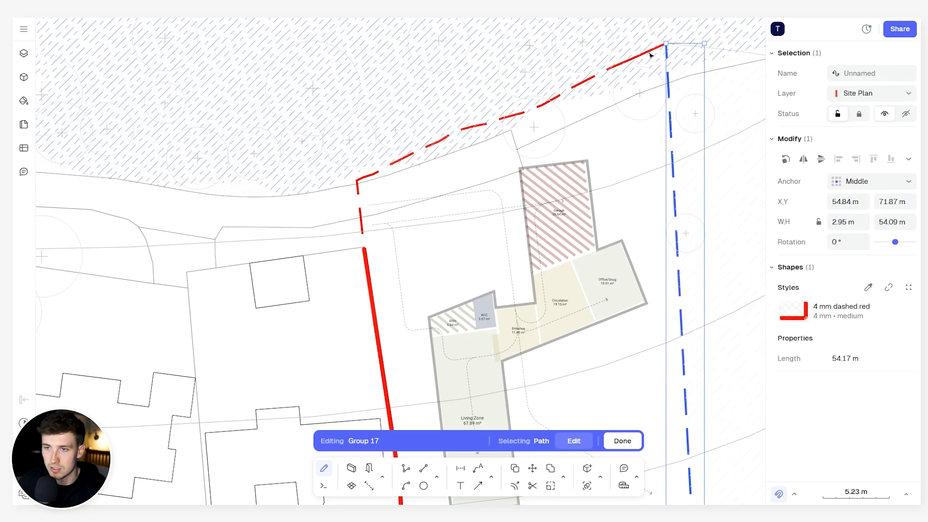
pyautogui.moveTo(843, 334)
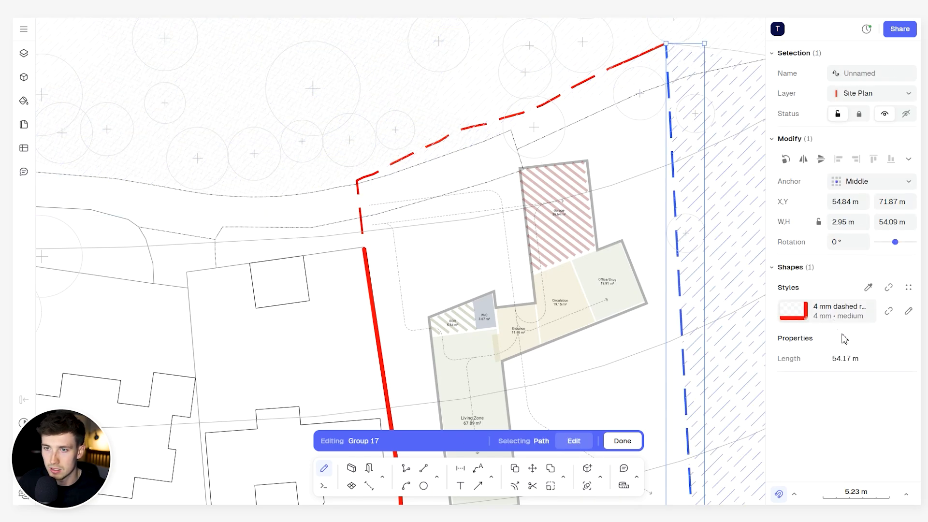
pyautogui.click(909, 312)
pyautogui.click(679, 374)
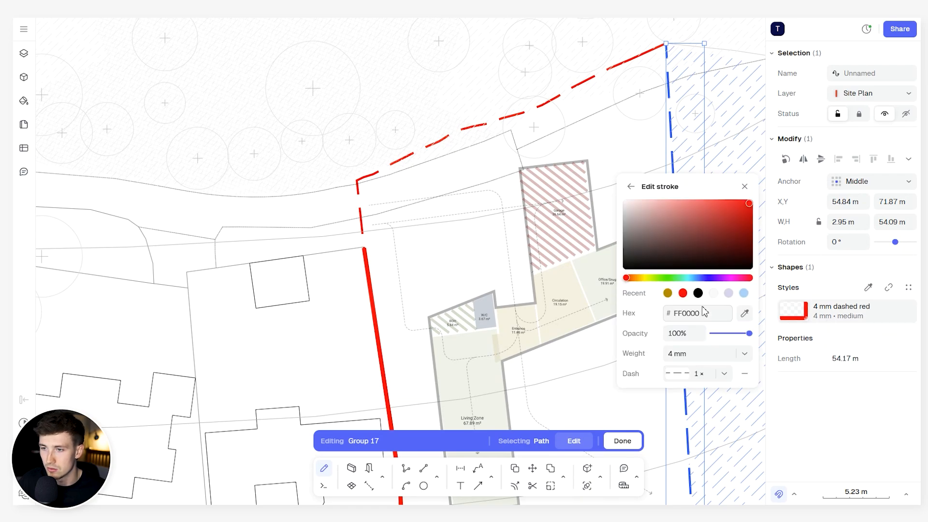
pyautogui.click(698, 293)
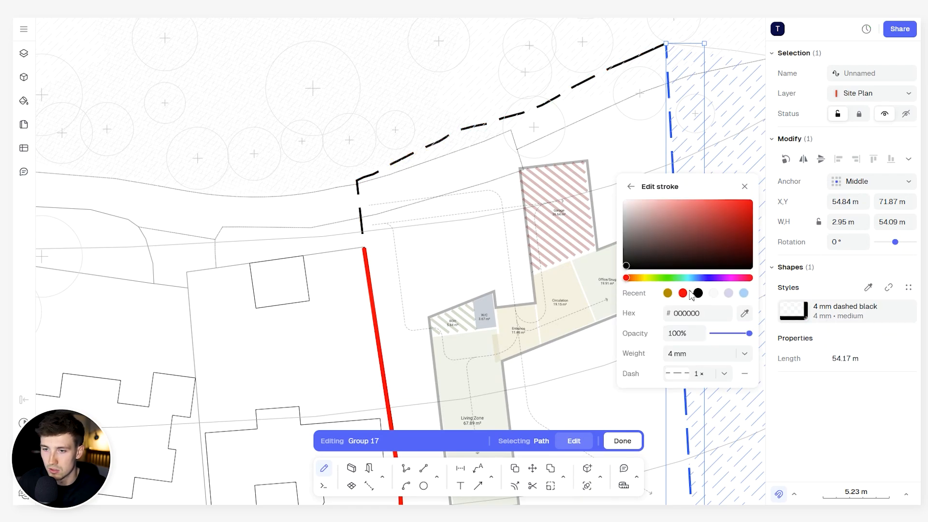
pyautogui.click(689, 355)
pyautogui.write('0.1')
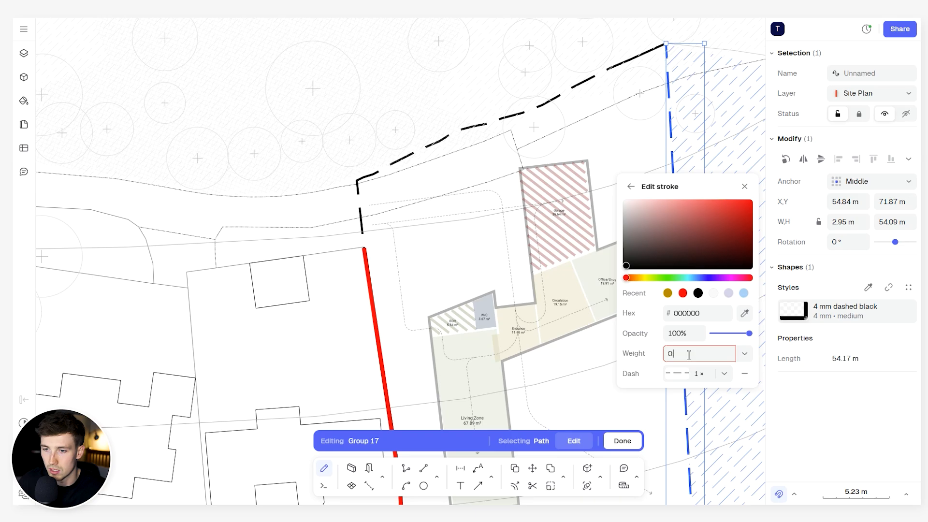
pyautogui.press('Return')
# - Restyle the solid red western site boundary in black and finish editing the site plan group
pyautogui.scroll(-3, 401, 231)
pyautogui.moveTo(404, 217); pyautogui.dragTo(414, 185, button='middle')
pyautogui.press('Escape')
pyautogui.click(384, 219)
pyautogui.scroll(-3, 384, 219)
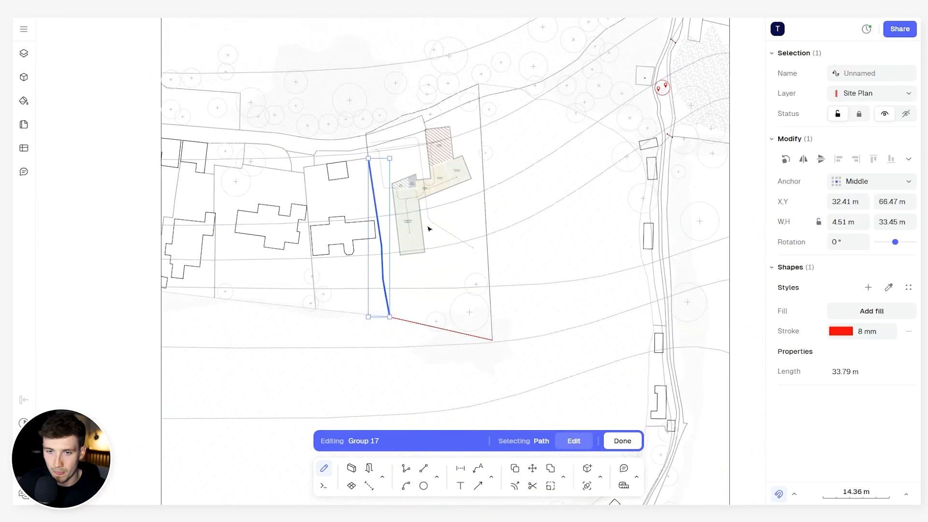
pyautogui.press('Escape')
pyautogui.press('Escape')
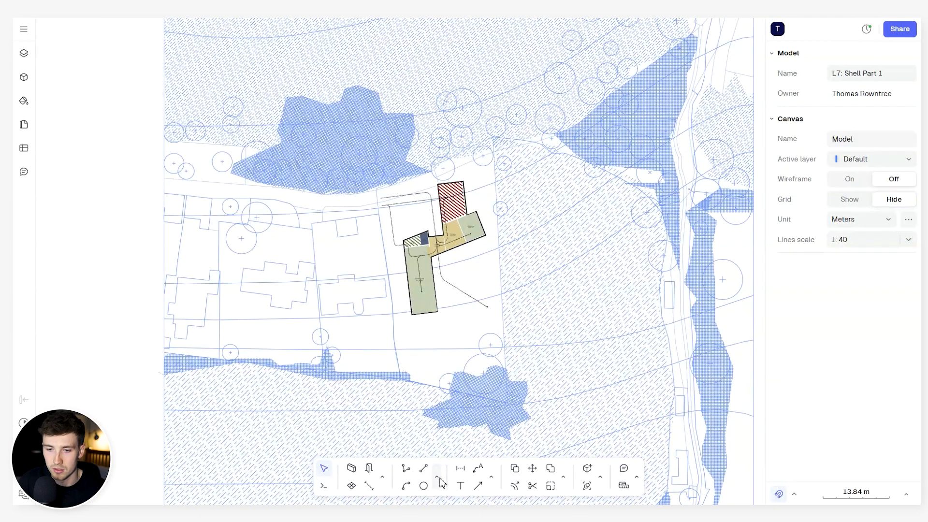
# - Draw a rectangle around the house plot and shrink it from its corners to about 40 by 58 m
pyautogui.click(437, 478)
pyautogui.click(464, 450)
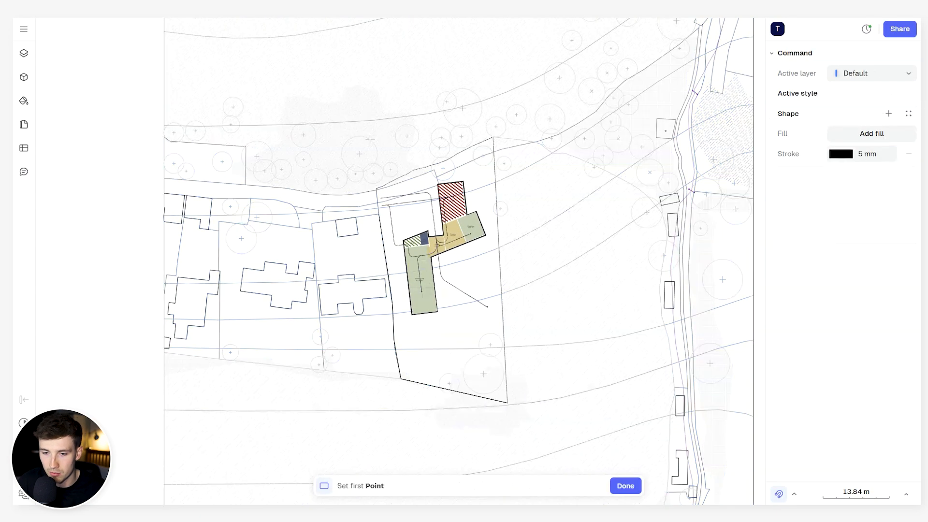
pyautogui.click(327, 105)
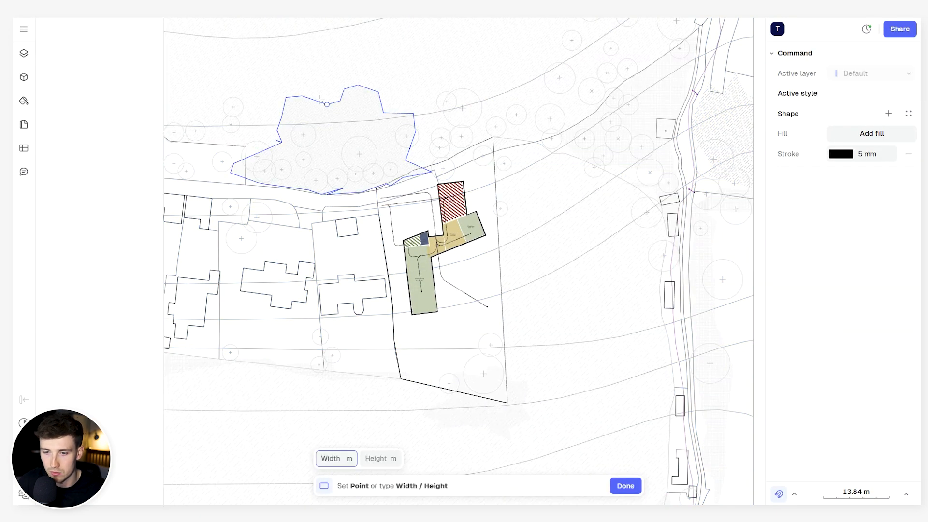
pyautogui.click(552, 434)
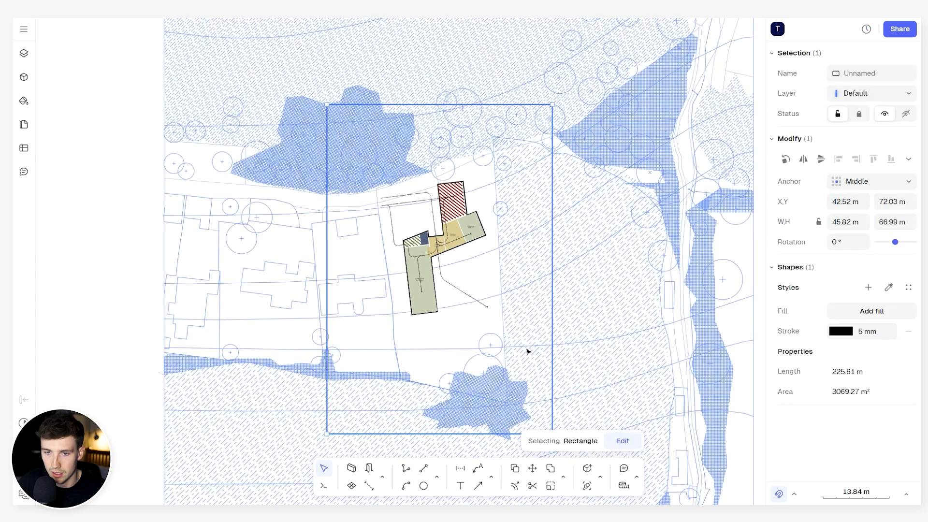
pyautogui.moveTo(553, 104); pyautogui.dragTo(528, 116)
pyautogui.moveTo(328, 434); pyautogui.dragTo(341, 408)
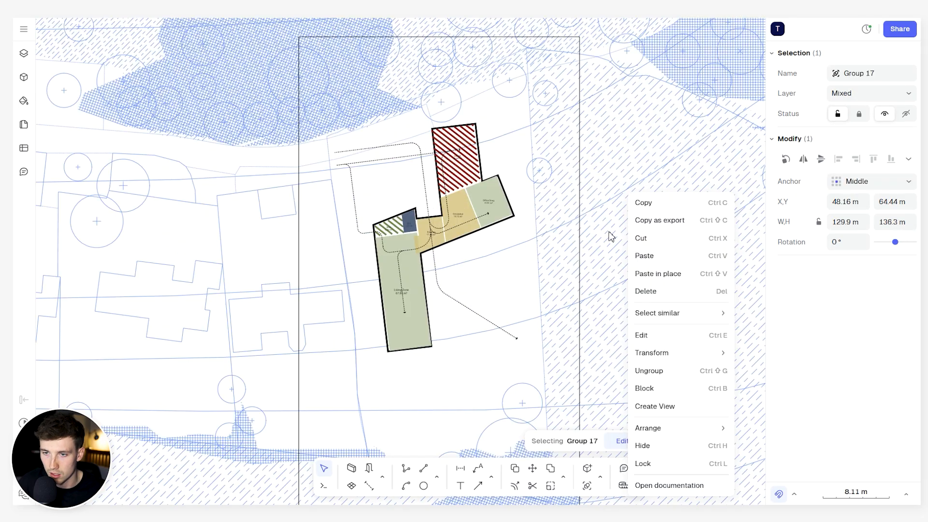
# - Using the rectangle as cutting edge, trim the hatches and contour lines beyond the upper part of its east side
pyautogui.click(667, 372)
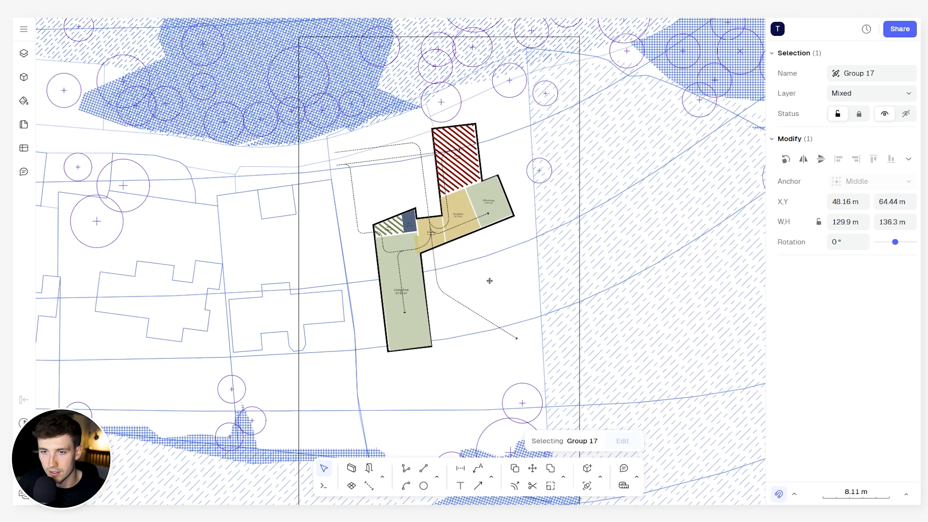
pyautogui.scroll(-3, 505, 223)
pyautogui.click(525, 216)
pyautogui.click(523, 211)
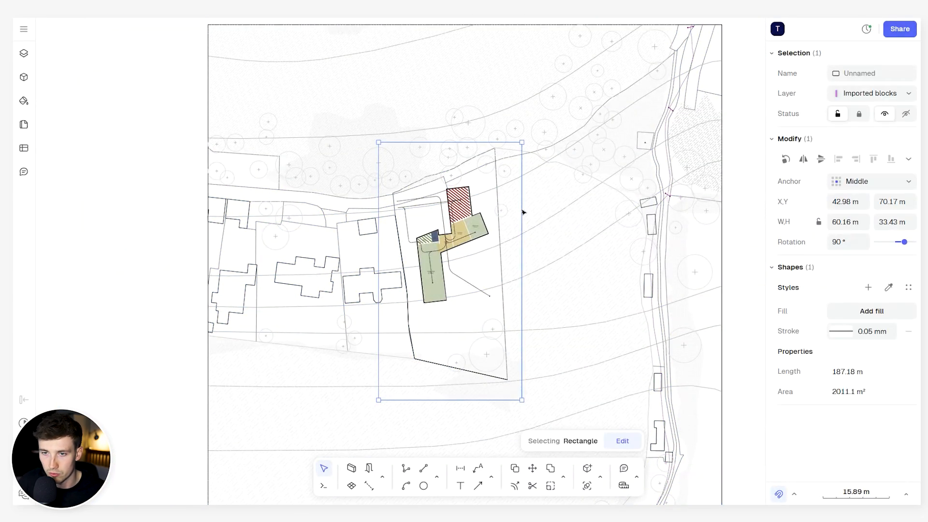
pyautogui.click(564, 478)
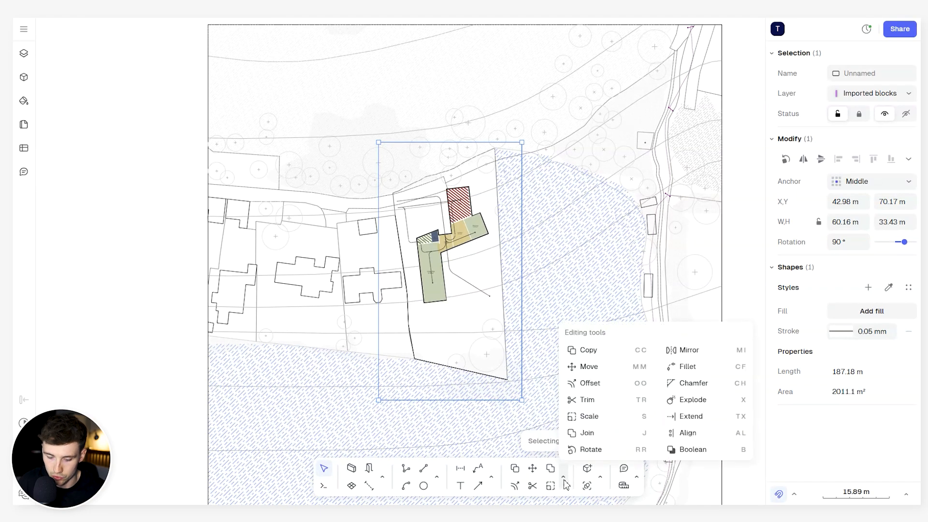
pyautogui.click(603, 403)
pyautogui.scroll(5, 526, 173)
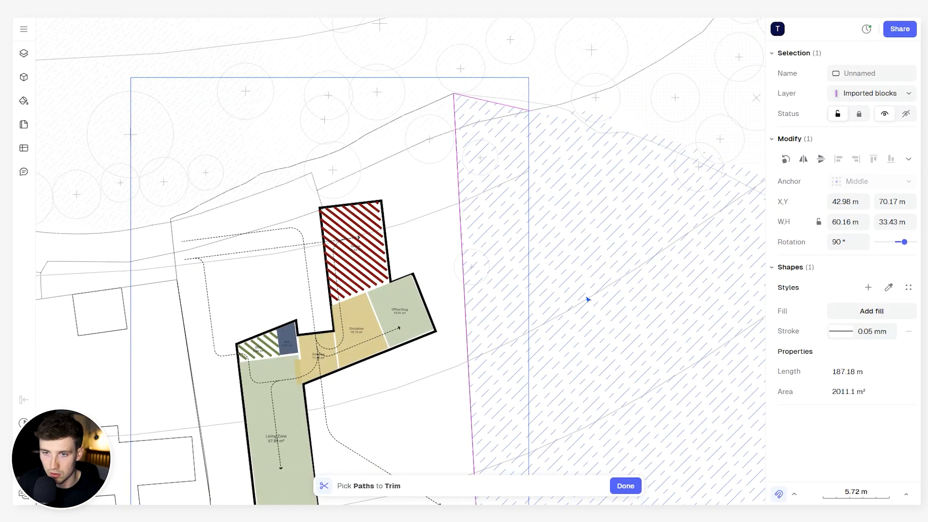
pyautogui.click(587, 269)
pyautogui.click(576, 118)
pyautogui.moveTo(566, 119); pyautogui.dragTo(548, 80)
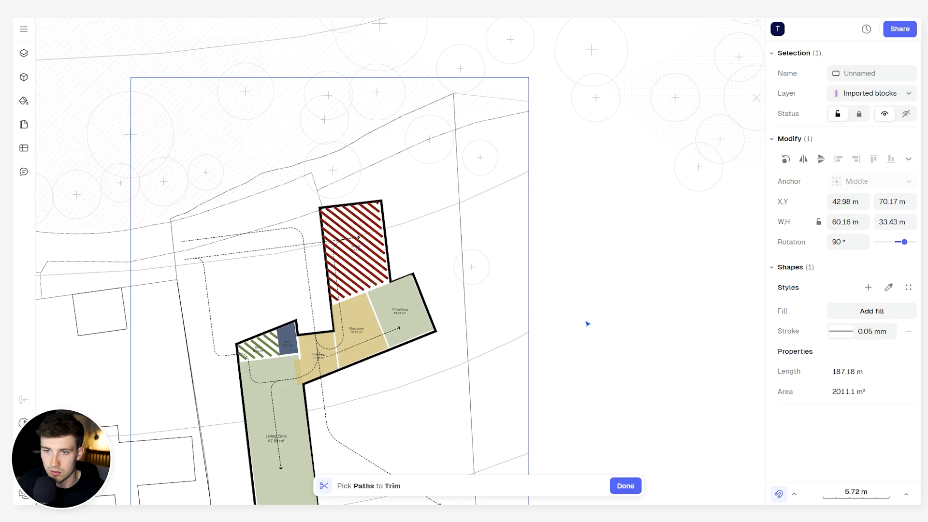
# - Trim the hatches and contour lines beyond the rectangle's southeast part and end the Trim command
pyautogui.moveTo(610, 454); pyautogui.dragTo(563, 234, button='middle')
pyautogui.scroll(-4, 564, 234)
pyautogui.scroll(6, 546, 345)
pyautogui.moveTo(605, 448); pyautogui.dragTo(543, 210)
pyautogui.scroll(-5, 543, 209)
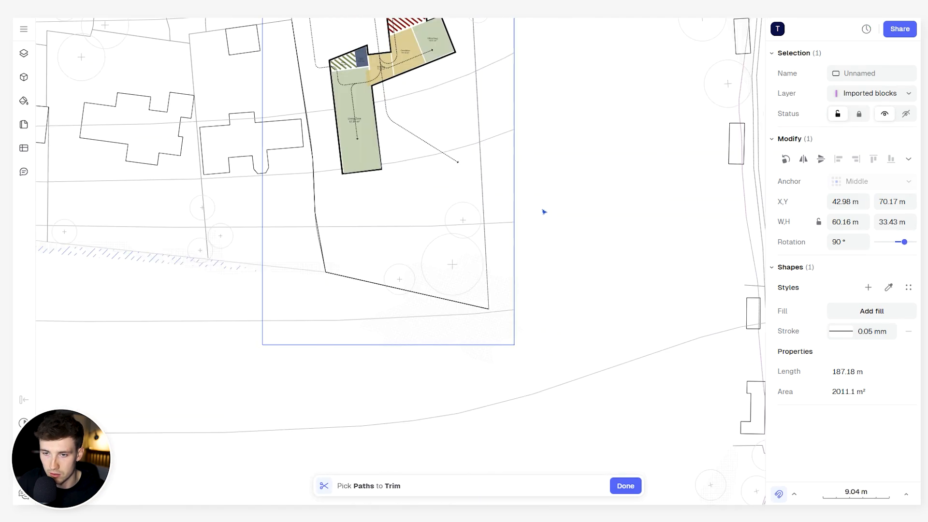
pyautogui.scroll(-2, 545, 212)
pyautogui.scroll(-3, 449, 346)
pyautogui.press('Escape')
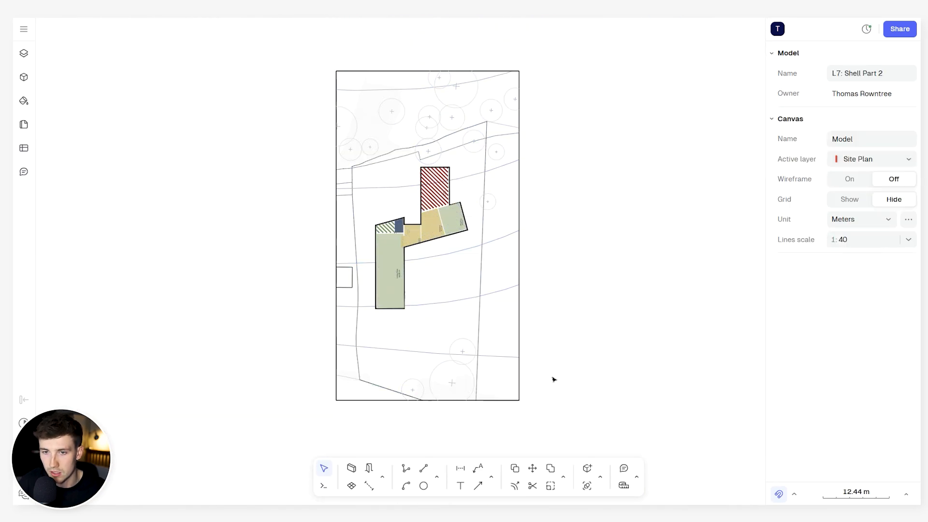
# - Rotate the whole cropped site plan a quarter turn clockwise into landscape orientation
pyautogui.moveTo(526, 396); pyautogui.dragTo(386, 70)
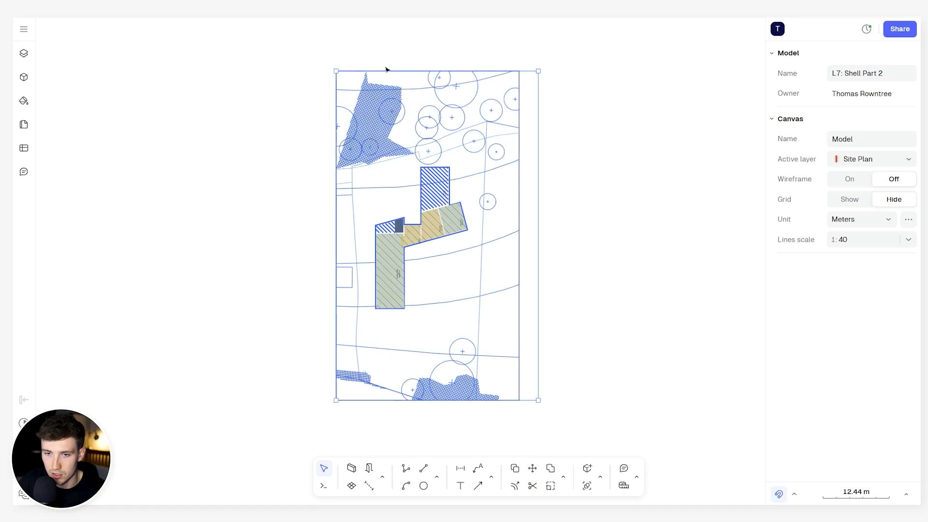
pyautogui.moveTo(542, 62); pyautogui.dragTo(612, 213)
pyautogui.scroll(5, 383, 180)
pyautogui.press('Escape')
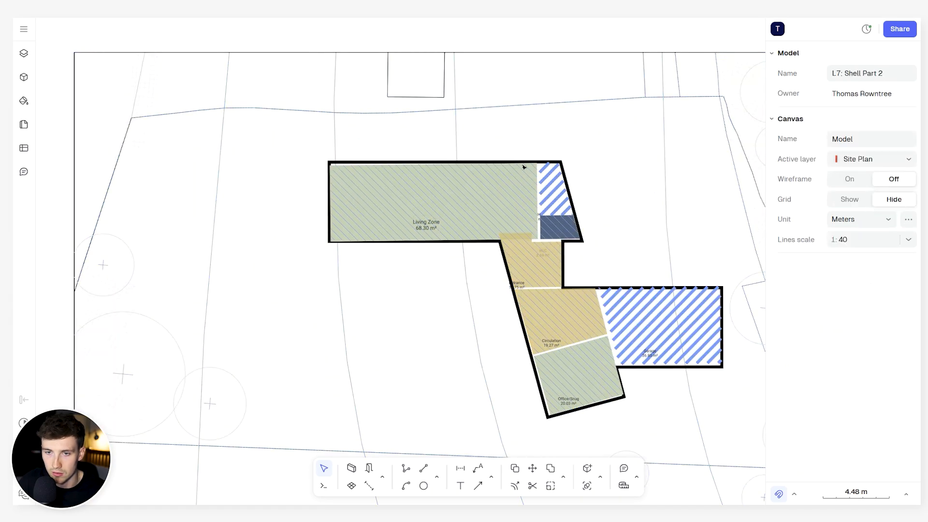
# - Examine the zoned house layout on the rotated site plan, from the living zone to the office and garage
pyautogui.scroll(-2, 368, 175)
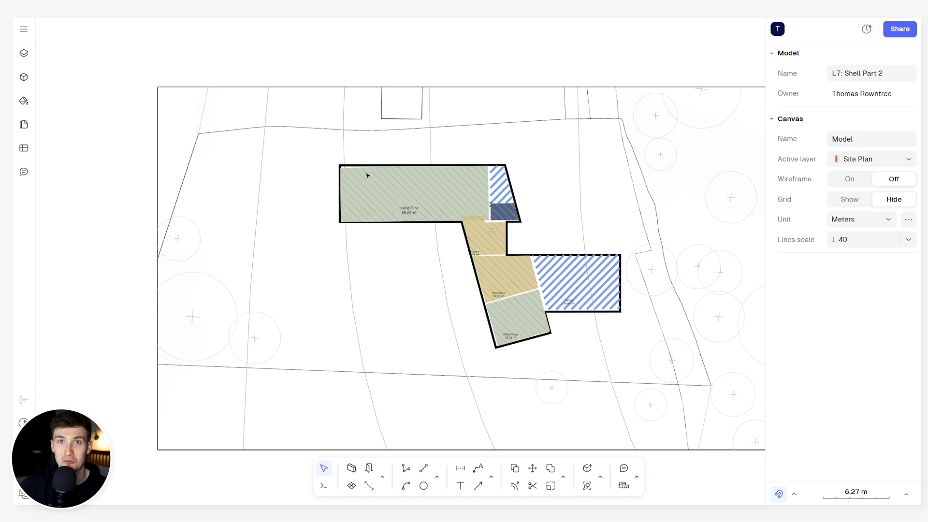
pyautogui.click(383, 167)
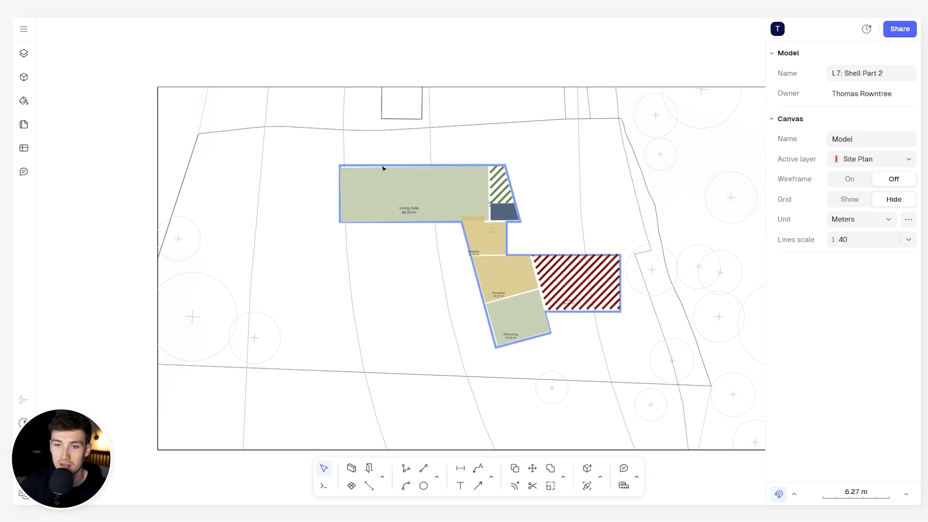
pyautogui.hscroll(2, 431, 153)
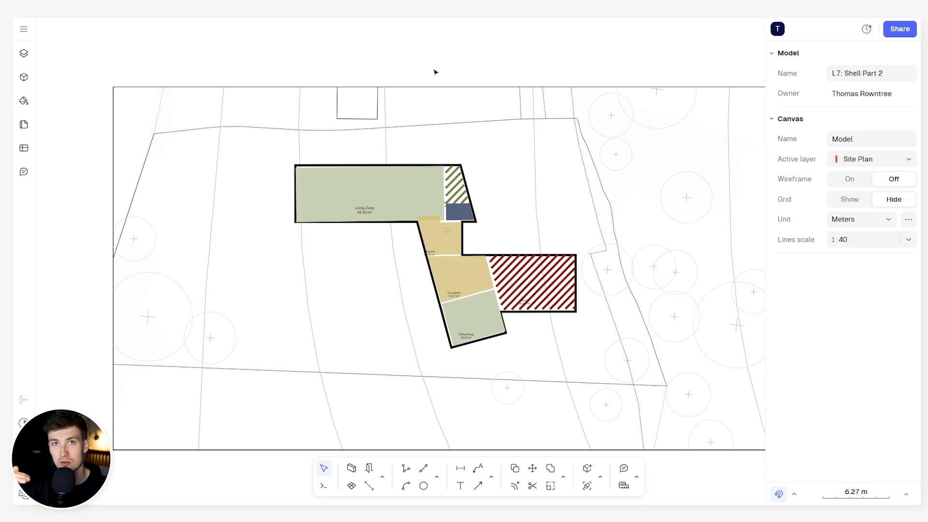
pyautogui.click(445, 251)
pyautogui.scroll(3, 446, 250)
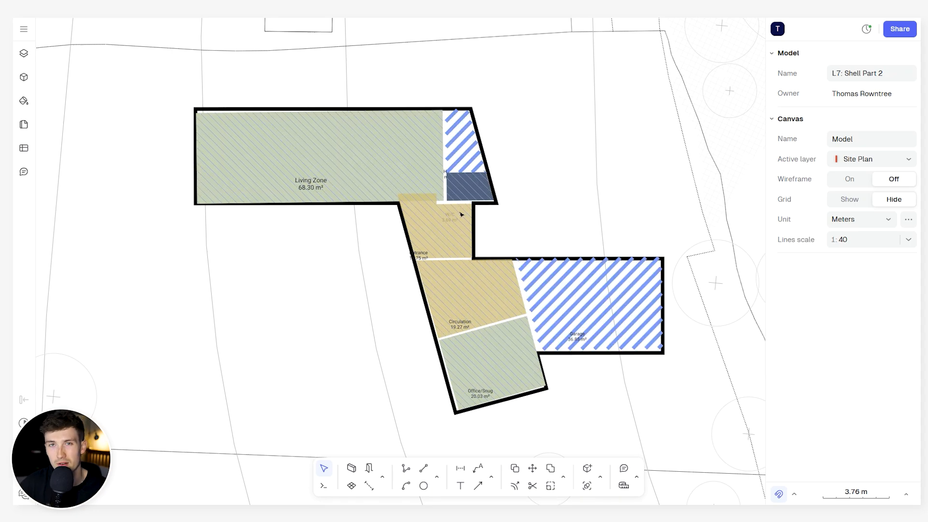
pyautogui.scroll(-4, 462, 214)
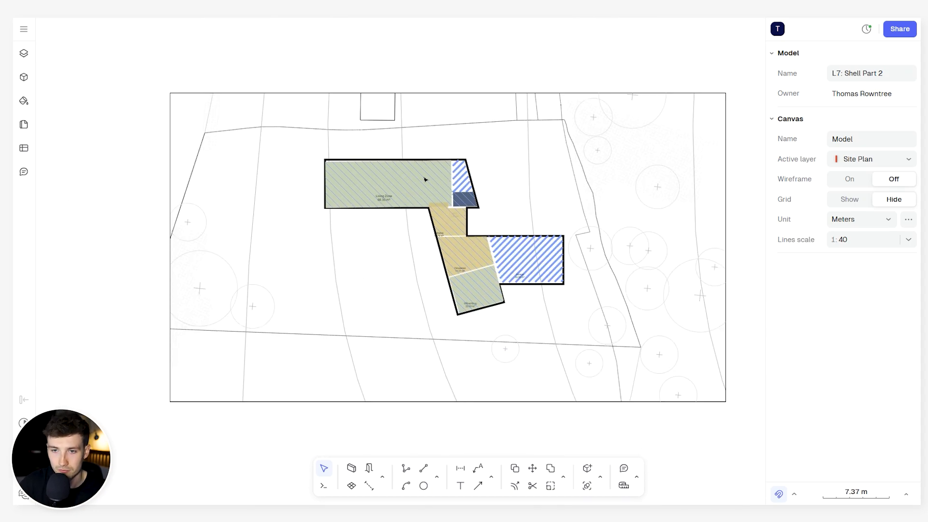
pyautogui.scroll(2, 419, 184)
pyautogui.scroll(-1, 412, 174)
pyautogui.scroll(3, 396, 178)
pyautogui.click(283, 154)
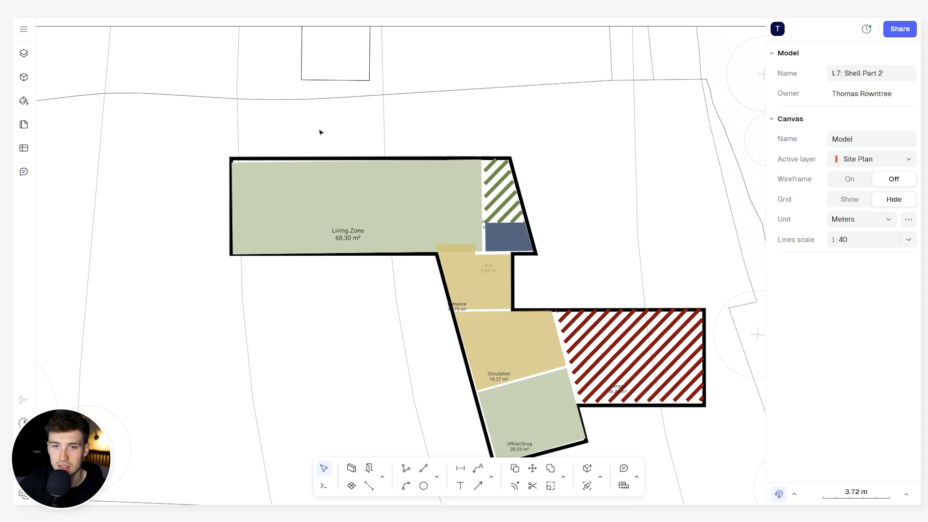
pyautogui.scroll(-7, 350, 141)
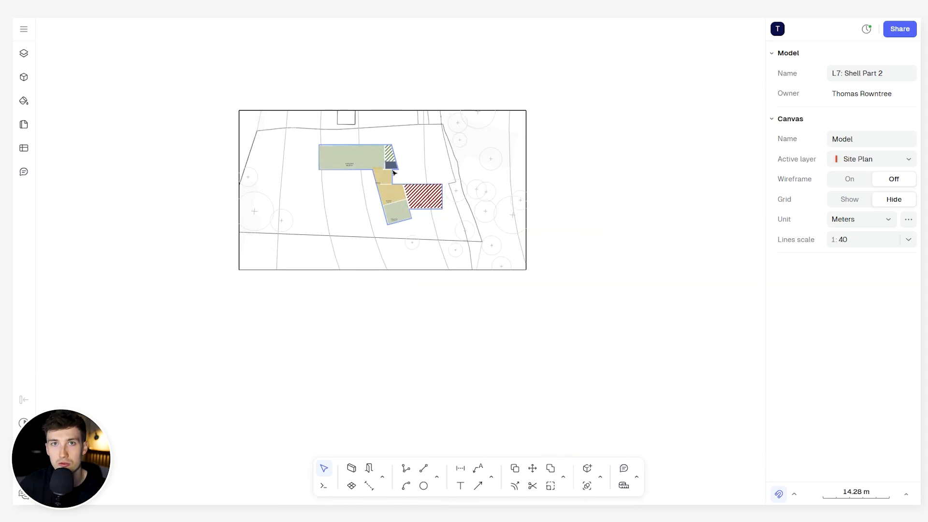
pyautogui.scroll(4, 394, 174)
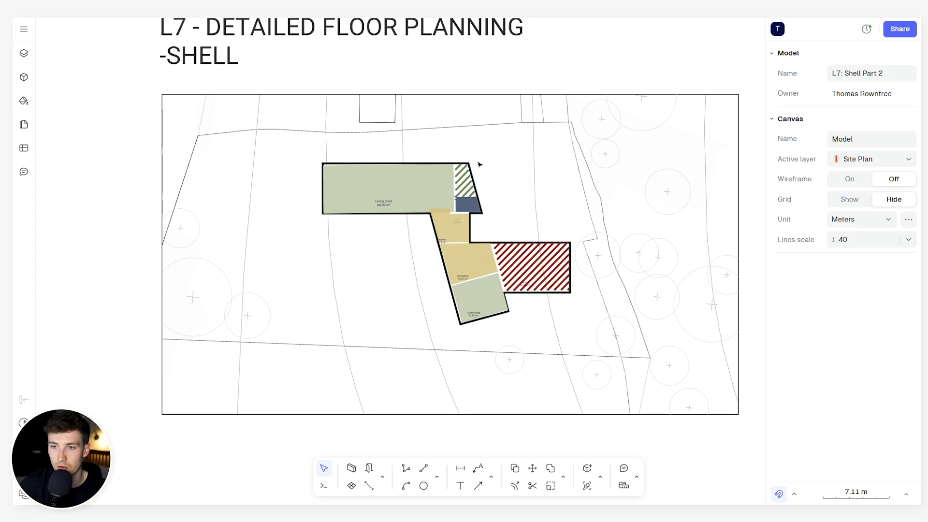
# - Lock the site plan group and the zoning hatch group of the house layout in place
pyautogui.click(617, 166)
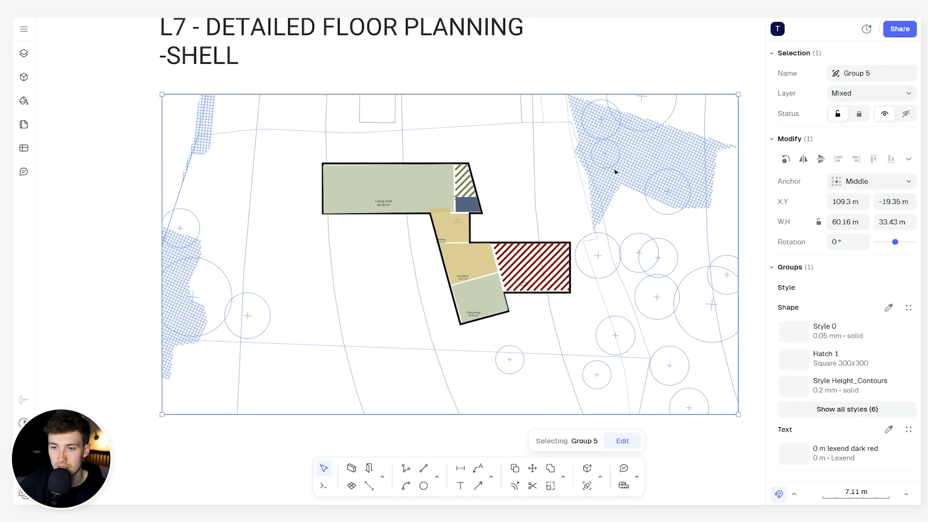
pyautogui.rightClick(621, 167)
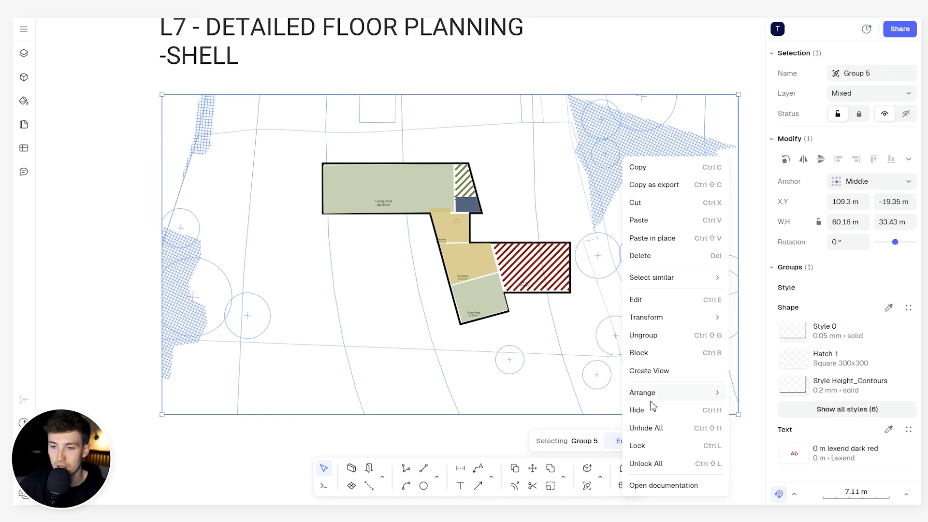
pyautogui.click(653, 445)
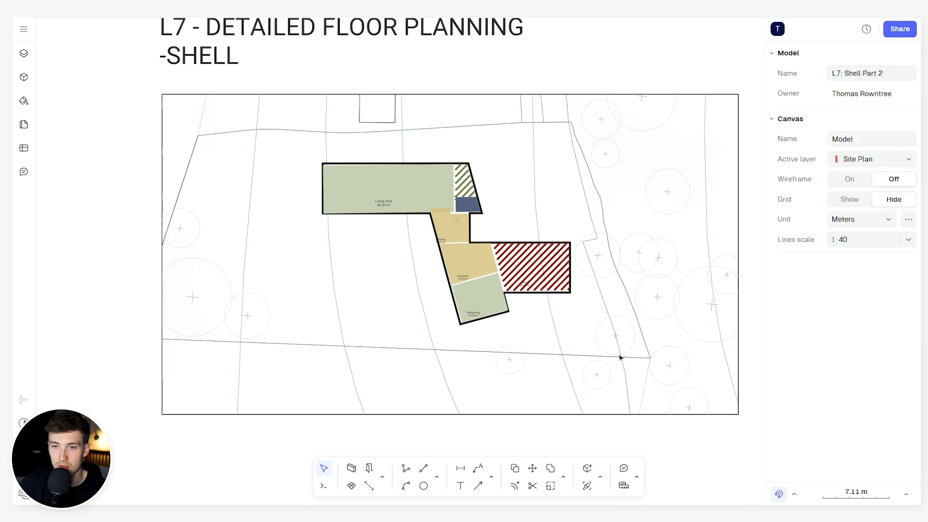
pyautogui.click(440, 189)
pyautogui.rightClick(437, 189)
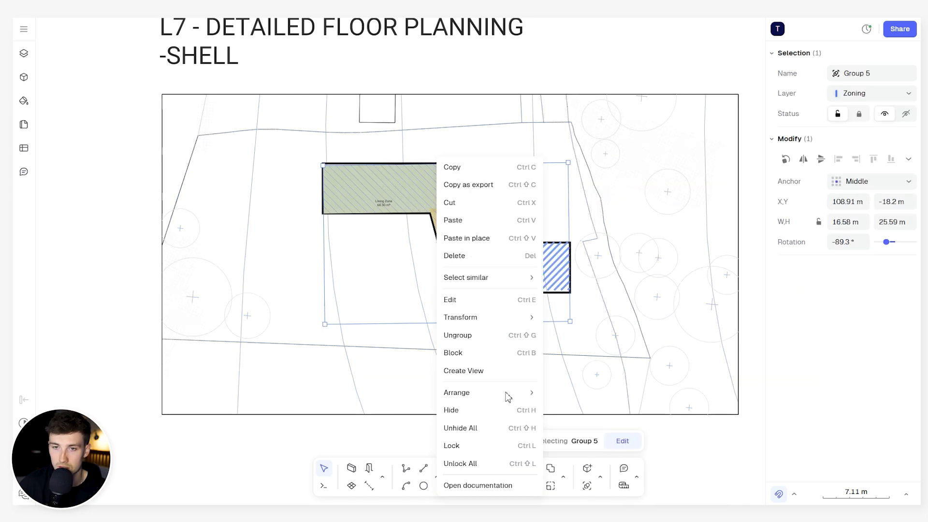
pyautogui.click(476, 450)
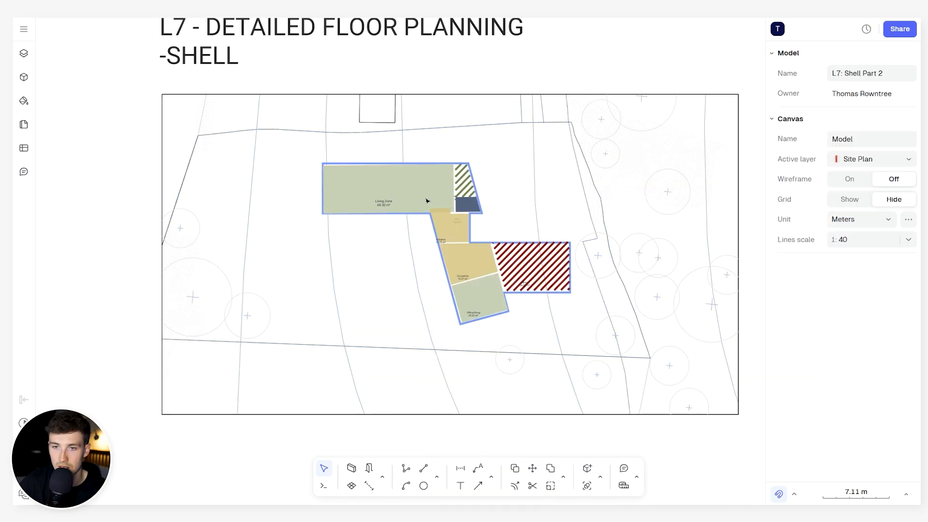
# - Lock the thick black building outline and the remaining selectable imported linework around the circulation zone
pyautogui.click(426, 166)
pyautogui.rightClick(428, 169)
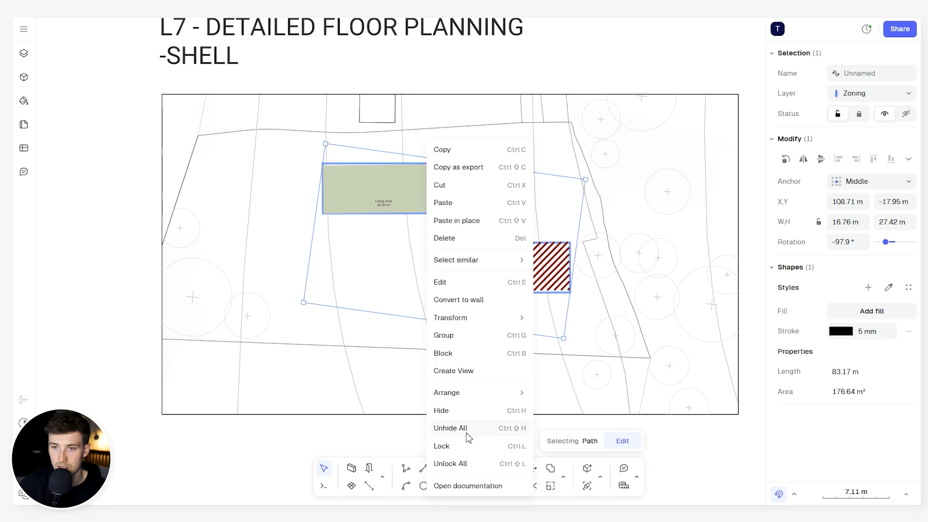
pyautogui.click(462, 444)
pyautogui.moveTo(658, 229); pyautogui.dragTo(368, 183)
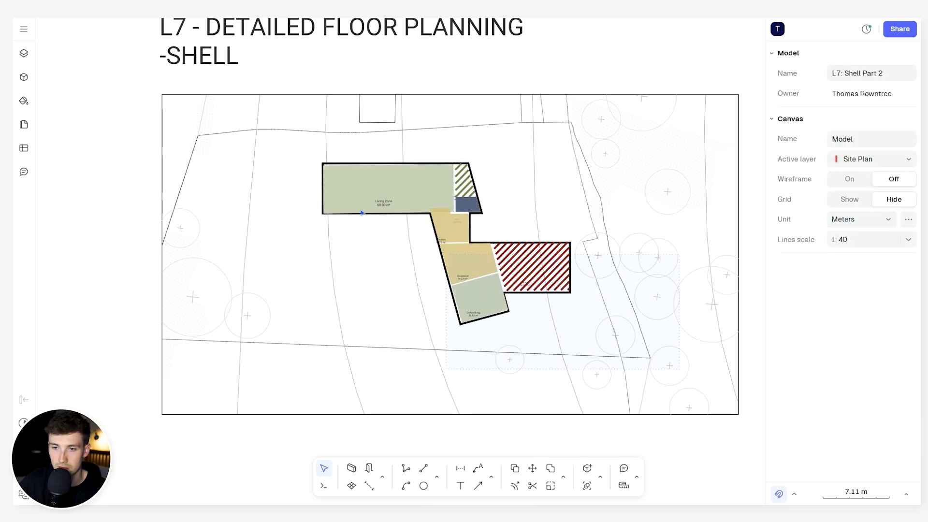
pyautogui.click(459, 249)
pyautogui.scroll(5, 487, 241)
pyautogui.rightClick(490, 249)
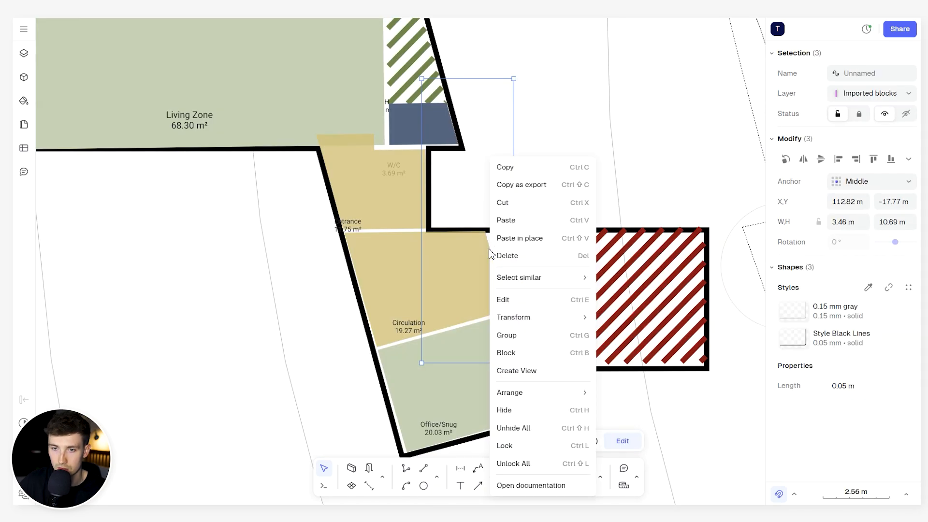
pyautogui.click(504, 446)
pyautogui.scroll(-4, 513, 150)
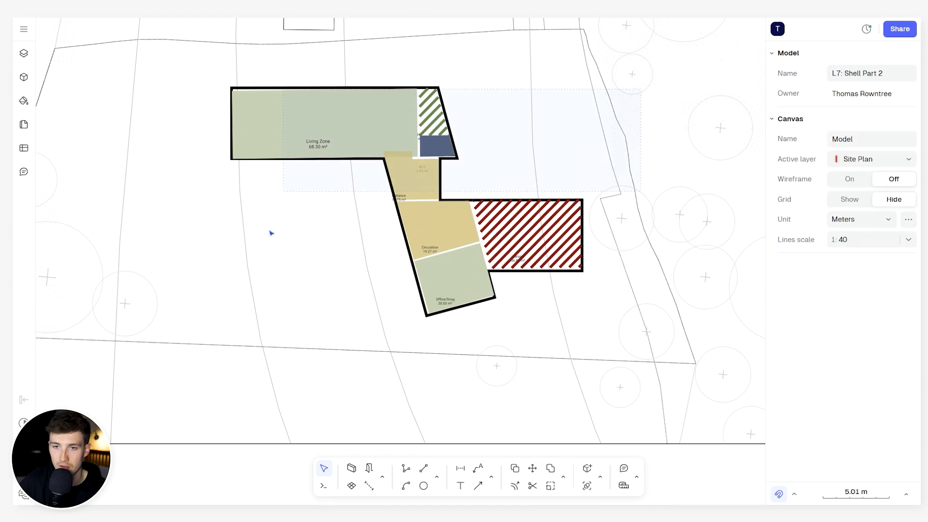
# - Review the upper-floor zoning plan, the roof outline plan, the site sections and the elevations below the ground-floor plan
pyautogui.scroll(-2, 520, 160)
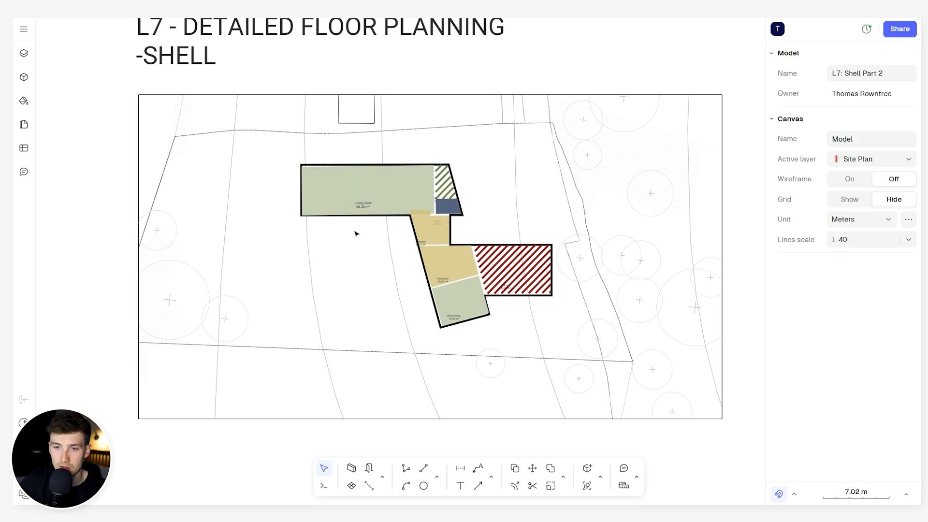
pyautogui.keyDown('ctrl'); pyautogui.scroll(-3, 356, 234); pyautogui.keyUp('ctrl')
pyautogui.scroll(-5, 367, 248)
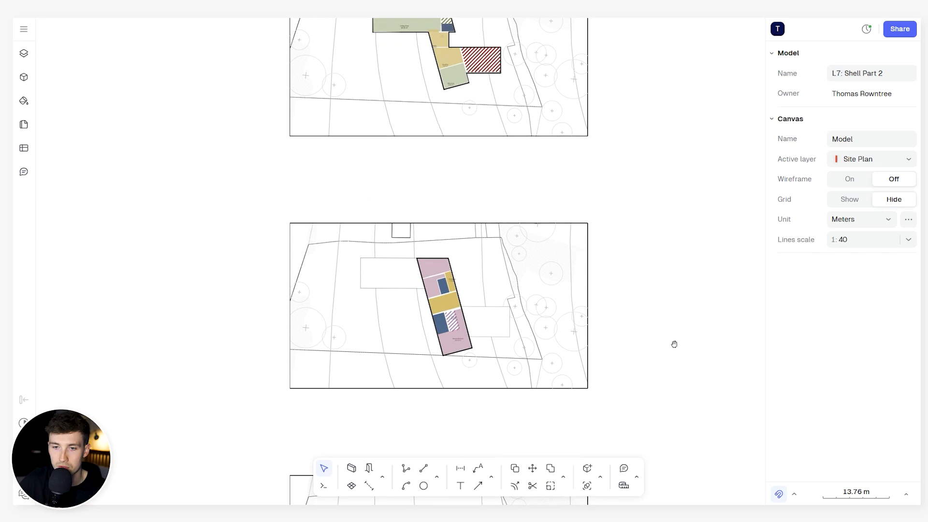
pyautogui.scroll(-5, 674, 344)
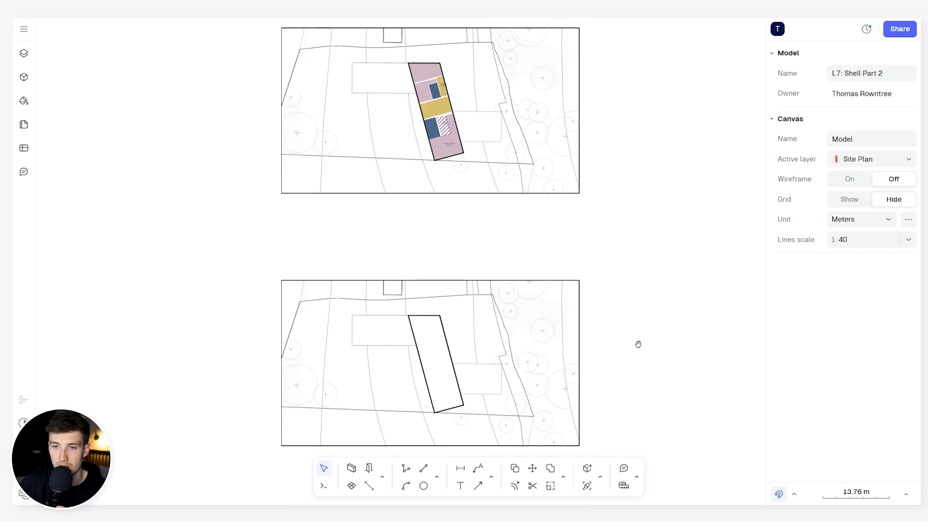
pyautogui.scroll(-7, 638, 344)
pyautogui.keyDown('ctrl'); pyautogui.scroll(-2, 665, 319); pyautogui.keyUp('ctrl')
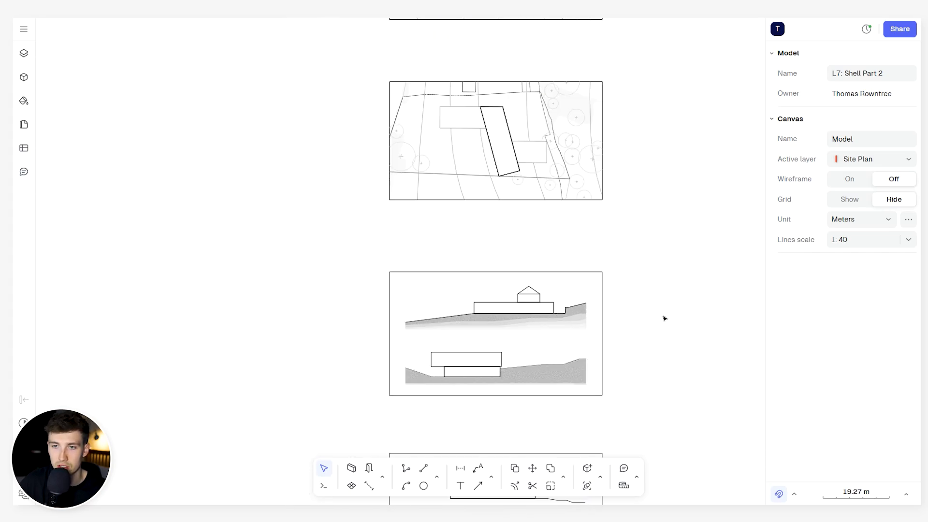
pyautogui.scroll(-5, 622, 118)
pyautogui.keyDown('ctrl'); pyautogui.scroll(3, 620, 137); pyautogui.keyUp('ctrl')
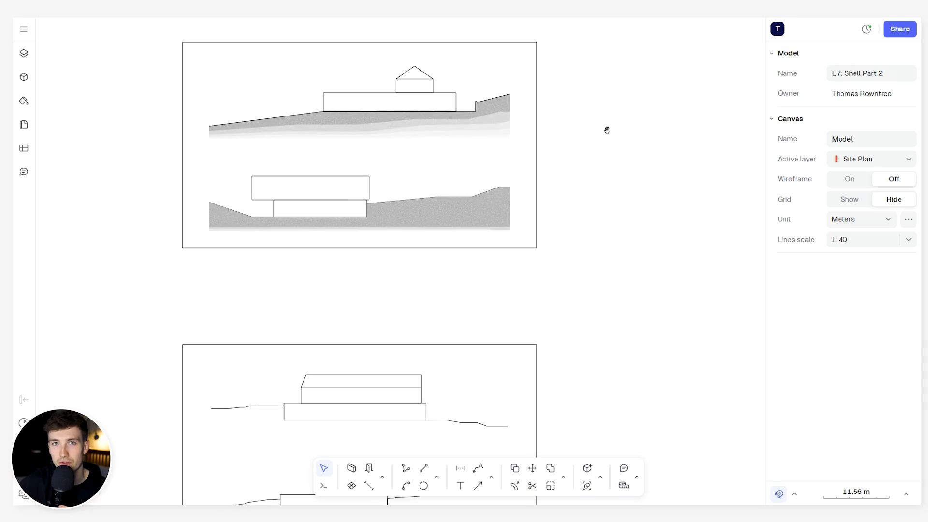
pyautogui.moveTo(607, 130); pyautogui.dragTo(632, 145, button='middle')
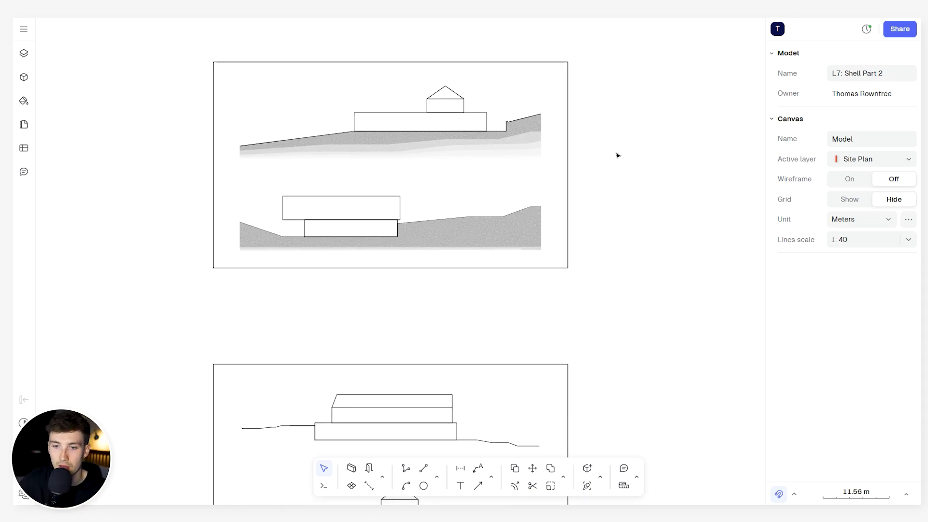
pyautogui.moveTo(637, 315); pyautogui.dragTo(660, 205, button='middle')
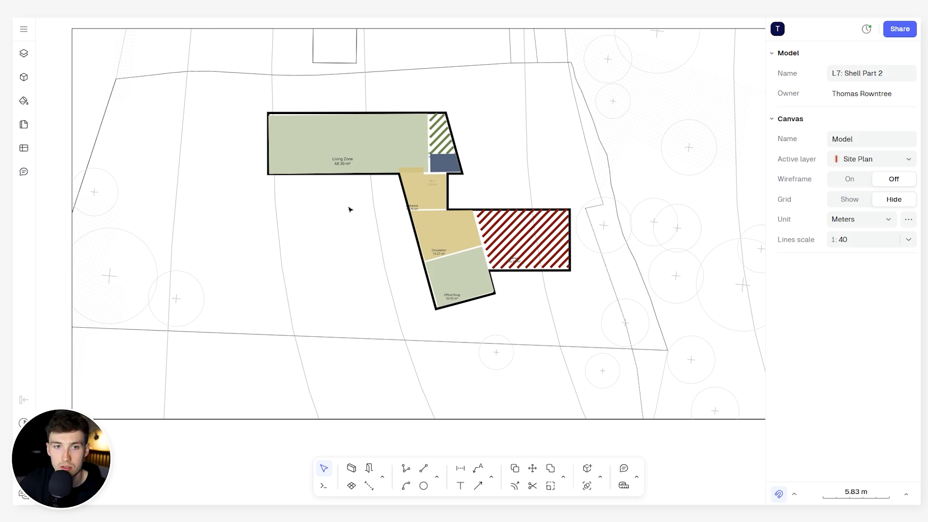
# - Create a new layer named Walls and make it the active layer
pyautogui.click(29, 56)
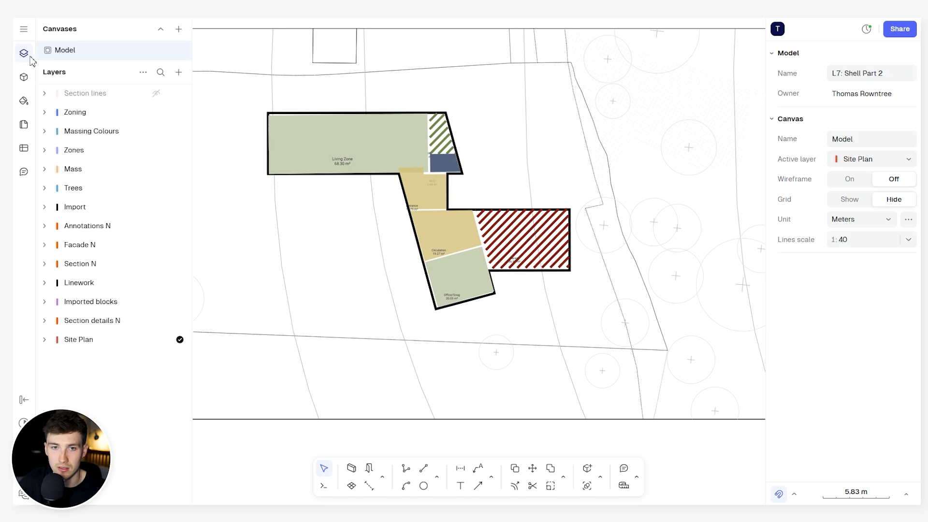
pyautogui.click(180, 74)
pyautogui.click(188, 95)
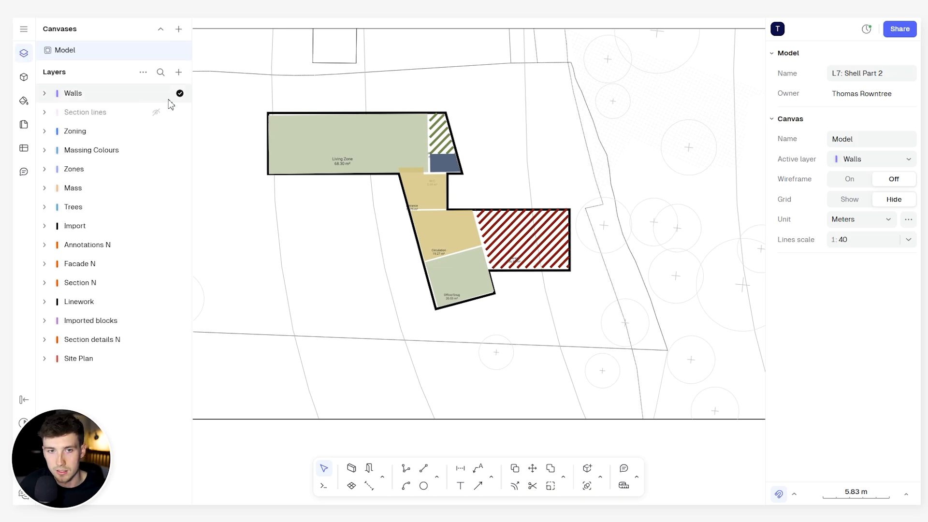
pyautogui.click(26, 58)
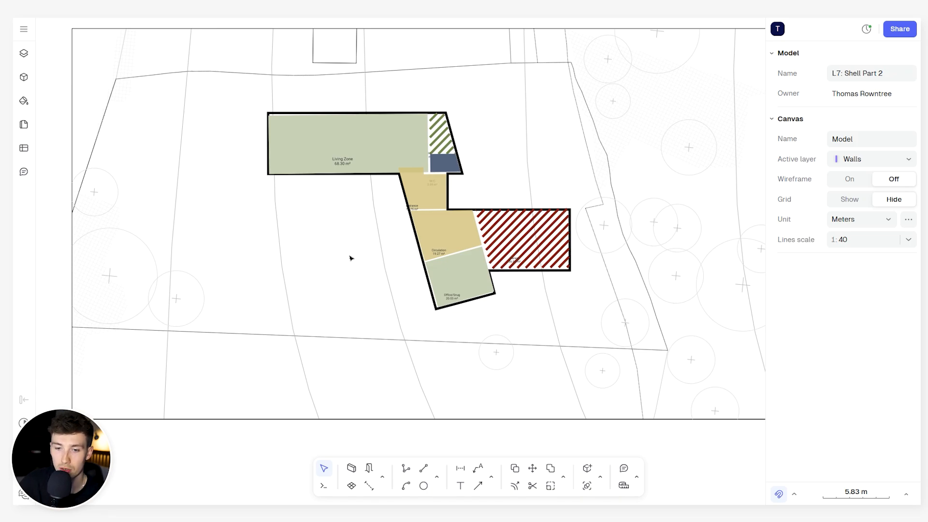
# - Start the Wall command with a wall thickness of 0.3 m
pyautogui.click(384, 479)
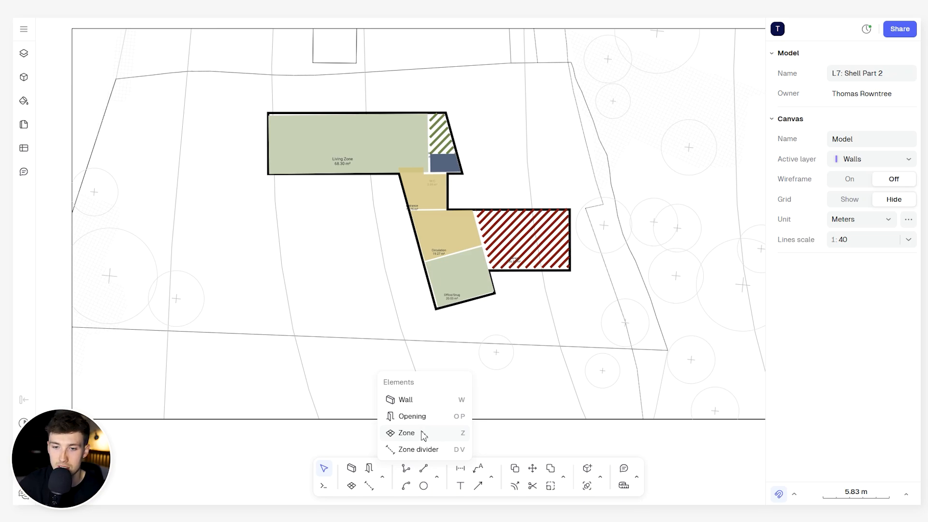
pyautogui.click(432, 404)
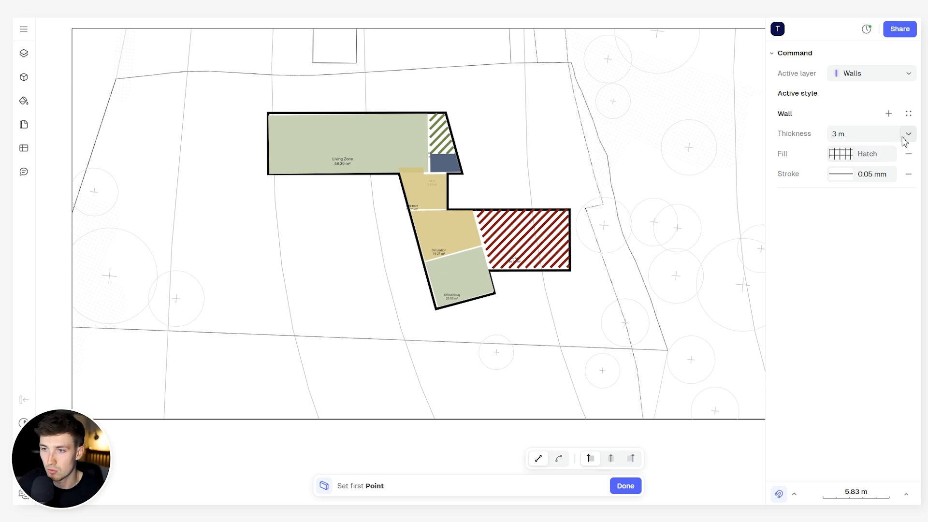
pyautogui.click(862, 134)
pyautogui.doubleClick(862, 133)
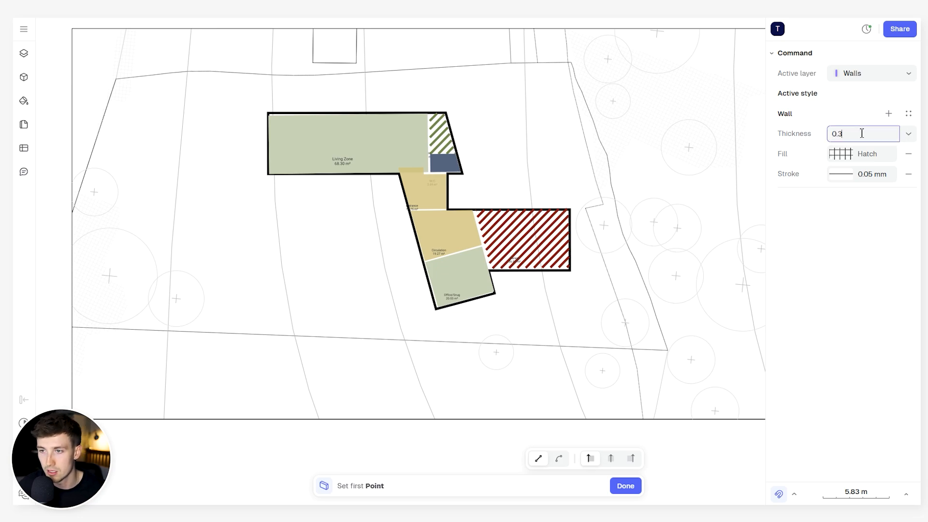
pyautogui.press('Return')
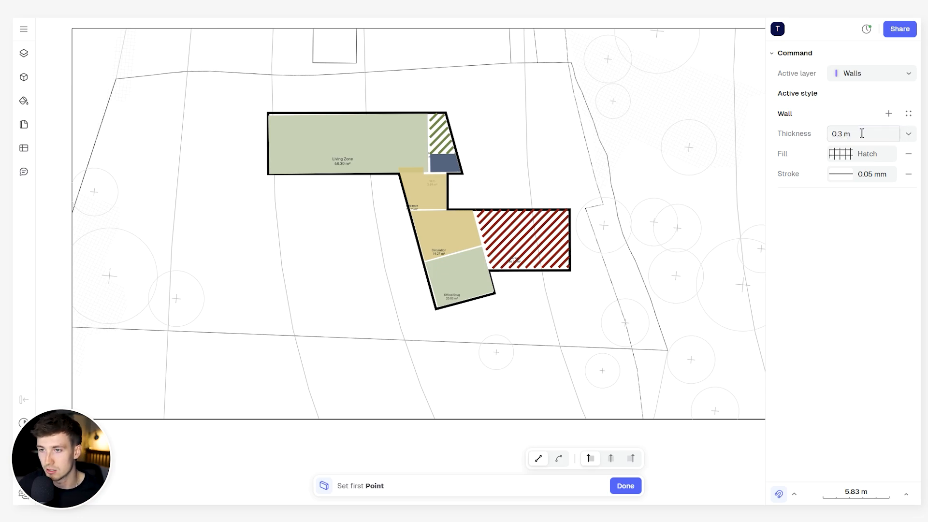
# - Give the wall style a solid black fill (000000) and remove its stroke
pyautogui.click(844, 155)
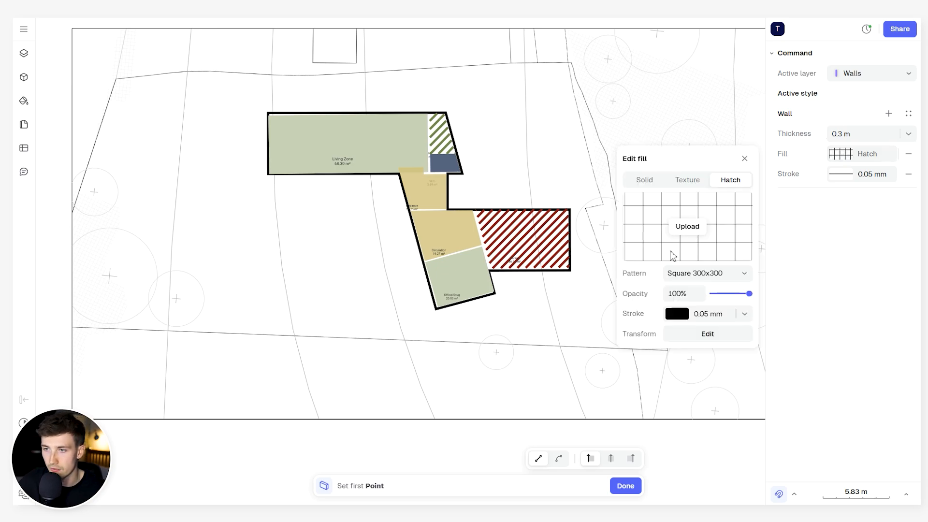
pyautogui.click(656, 183)
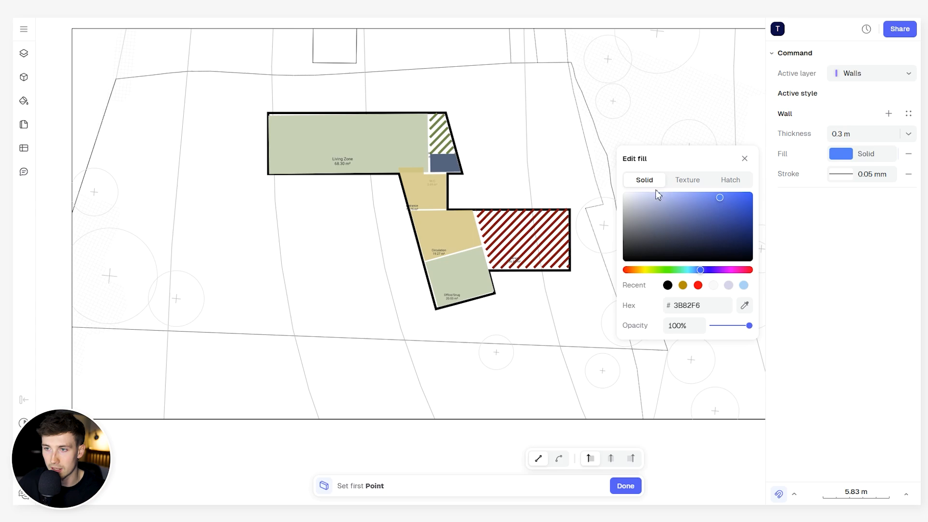
pyautogui.click(669, 288)
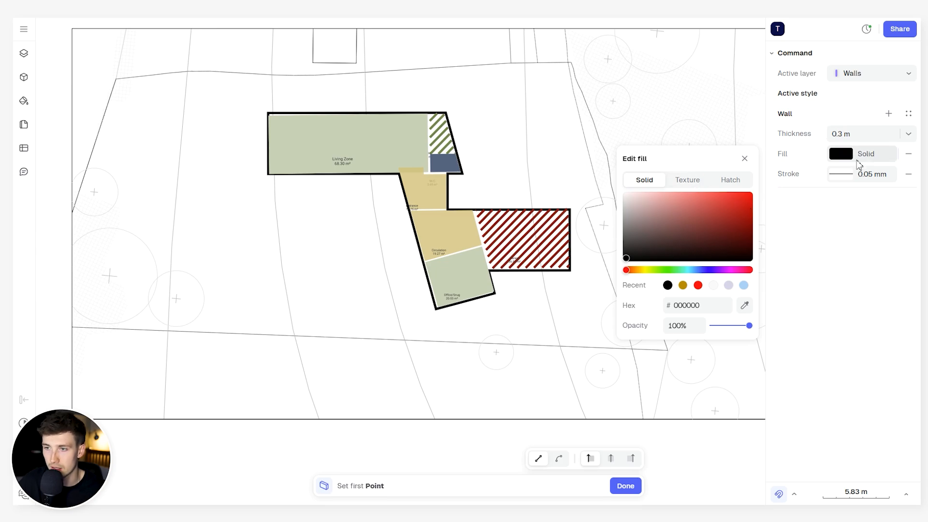
pyautogui.click(912, 179)
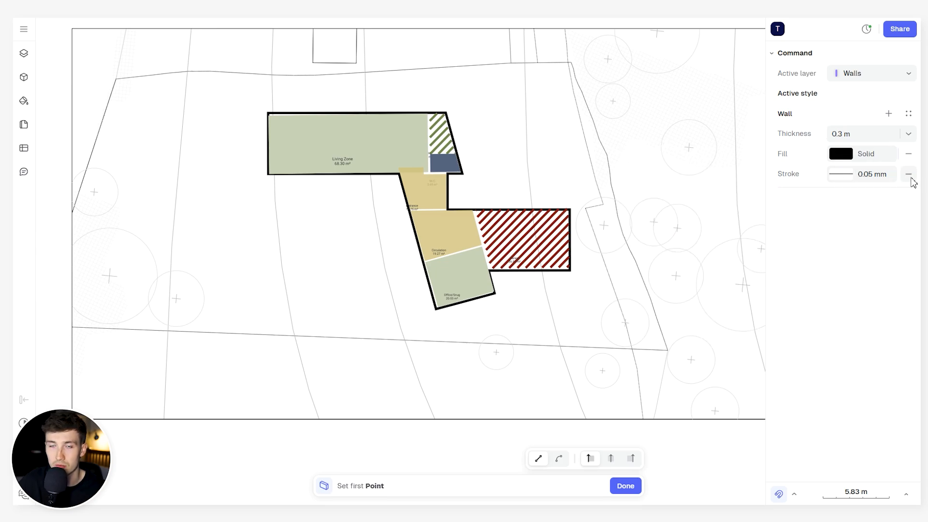
pyautogui.click(910, 176)
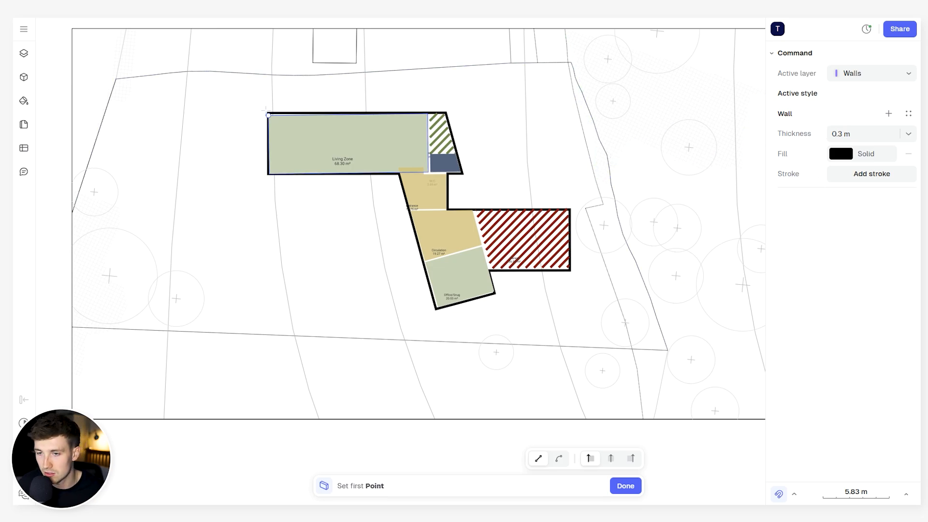
# - Trace the outline with walls from the living zone's northwest corner along the north side and down the slanted east side
pyautogui.scroll(5, 287, 104)
pyautogui.scroll(-3, 281, 158)
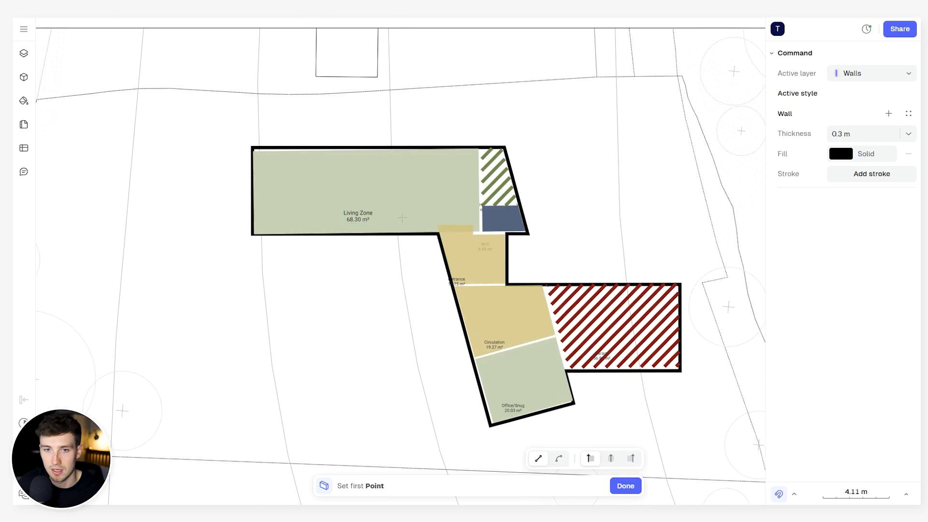
pyautogui.scroll(-1, 279, 116)
pyautogui.scroll(2, 273, 111)
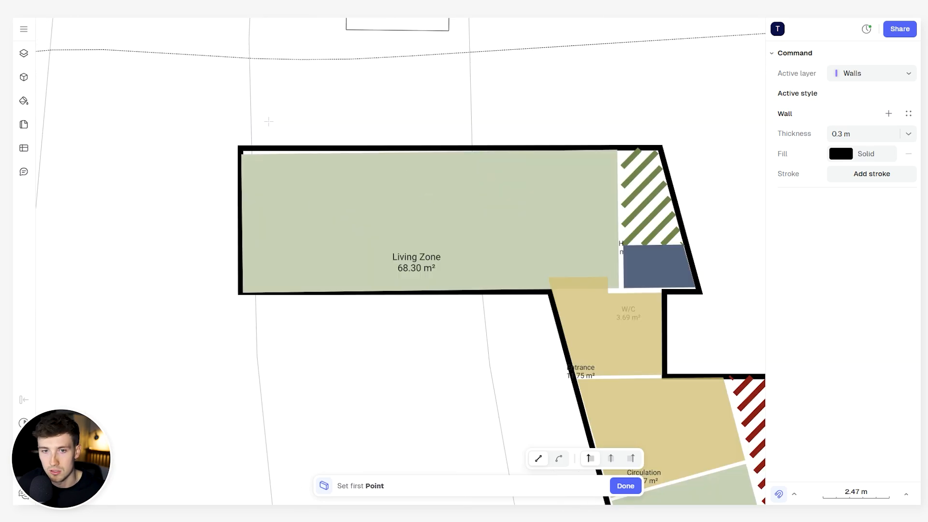
pyautogui.click(236, 140)
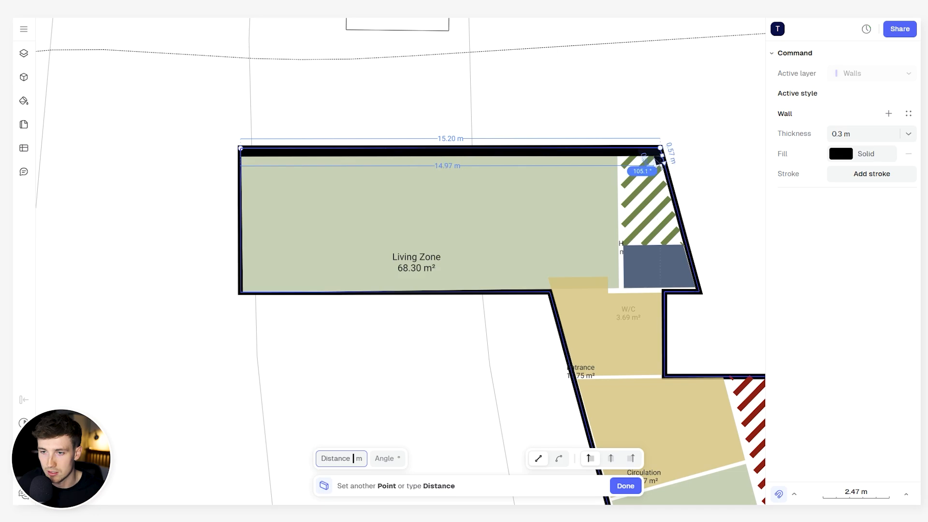
pyautogui.click(661, 148)
pyautogui.scroll(4, 698, 290)
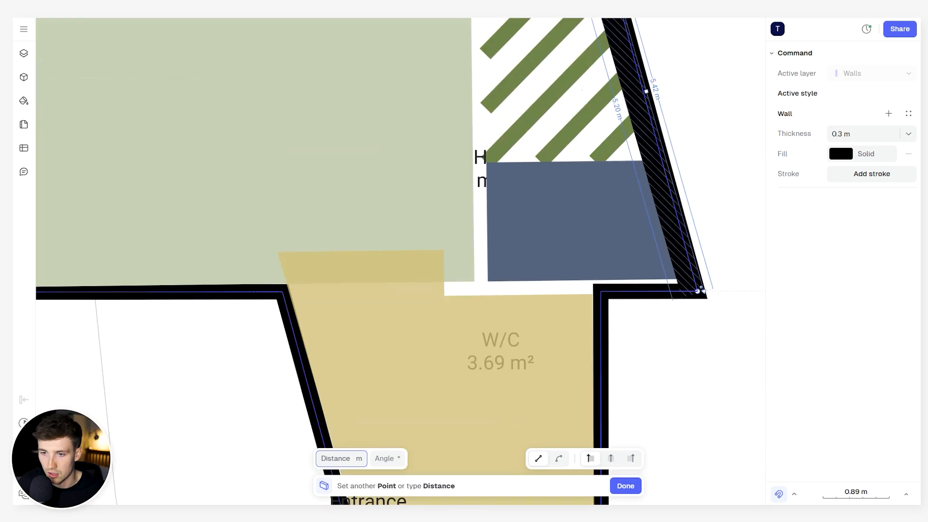
pyautogui.click(697, 291)
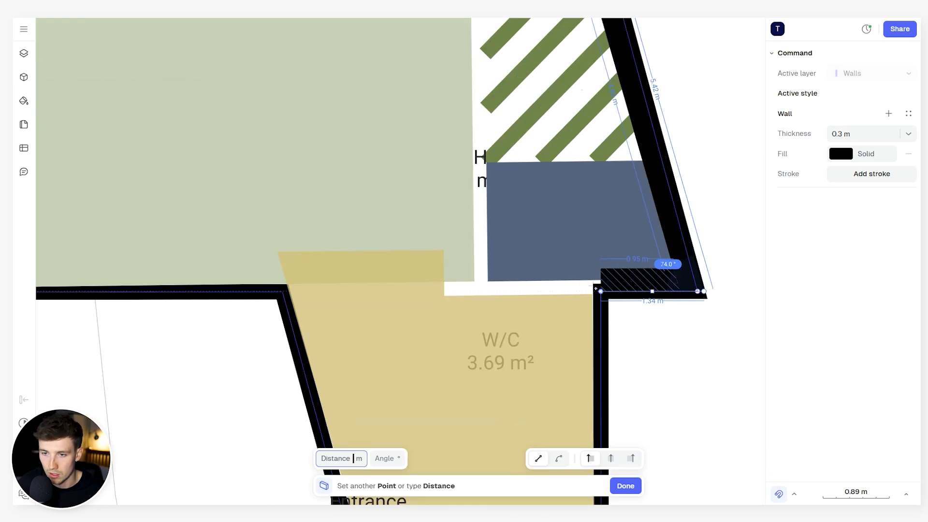
# - Continue the wall along the short return below the blue zone and down the W/C's east side to the inner corner
pyautogui.scroll(-3, 599, 313)
pyautogui.moveTo(599, 313); pyautogui.dragTo(583, 189, button='middle')
pyautogui.scroll(4, 602, 301)
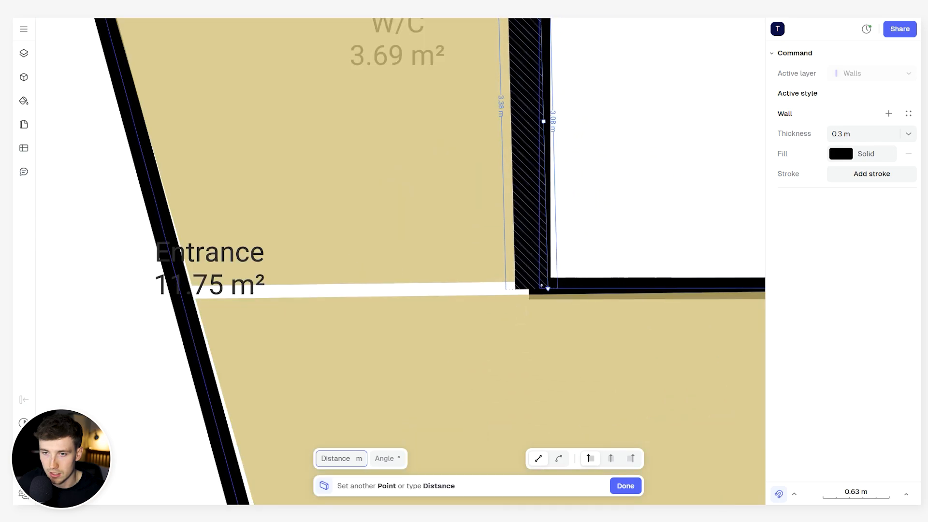
pyautogui.click(544, 287)
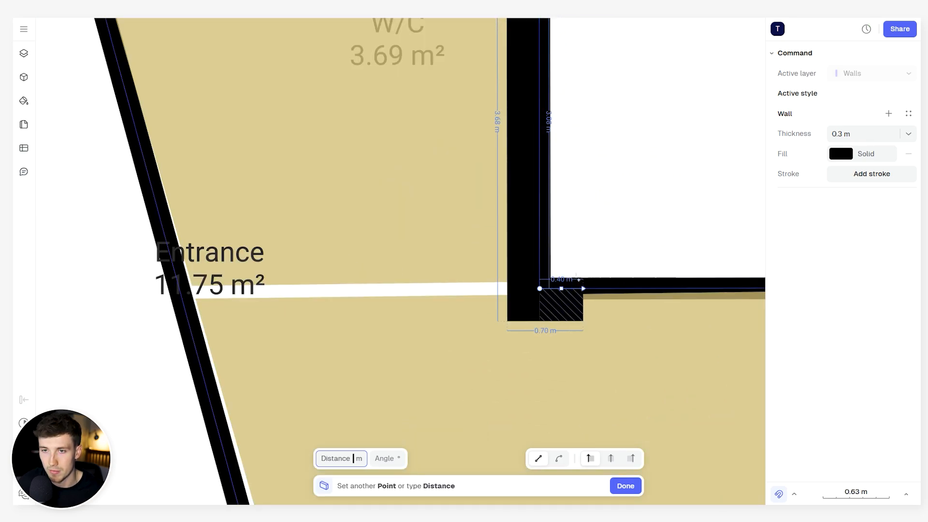
# - Restart the wall at the corner below the blue zone and trace it down the W/C's east side and around the garage
pyautogui.scroll(-3, 563, 286)
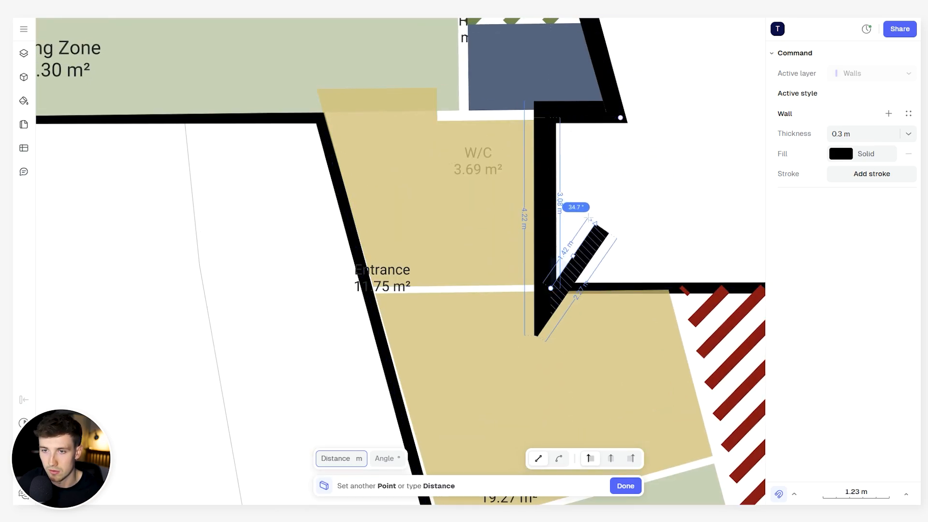
pyautogui.press('Escape')
pyautogui.click(566, 136)
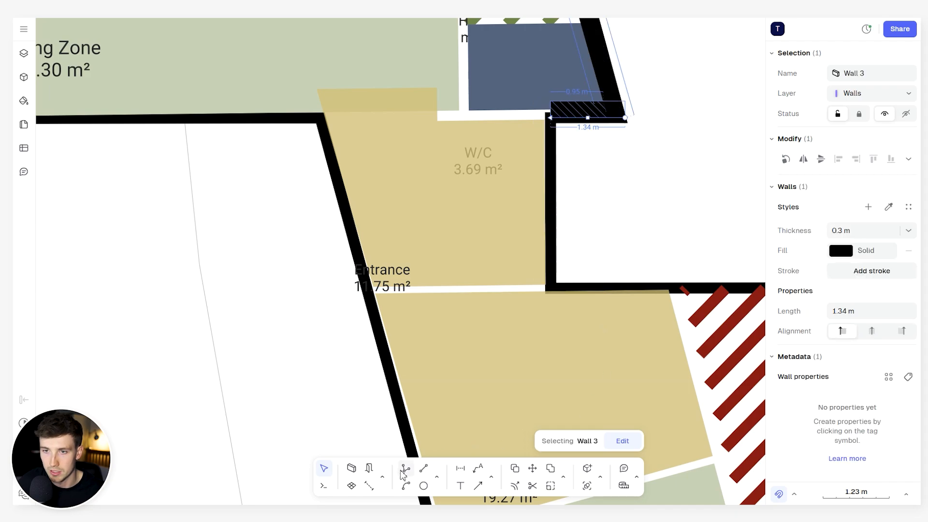
pyautogui.click(352, 469)
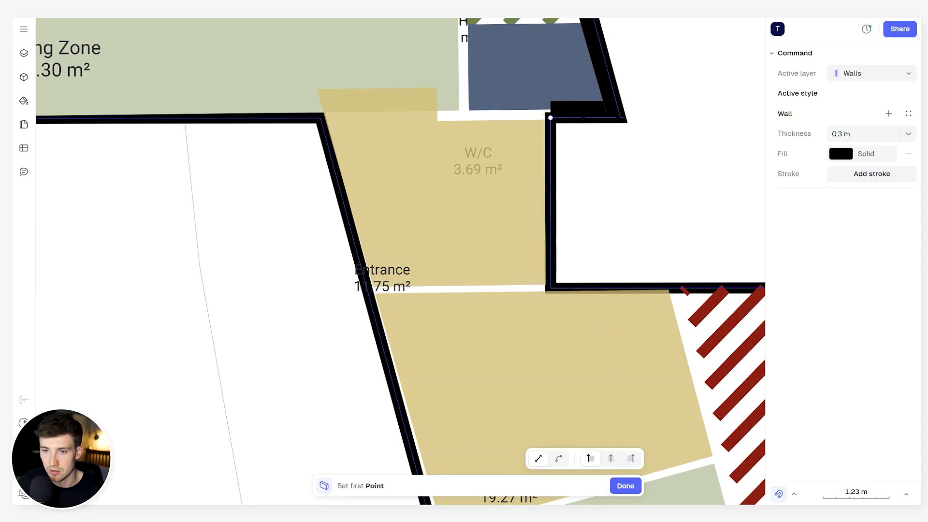
pyautogui.click(551, 117)
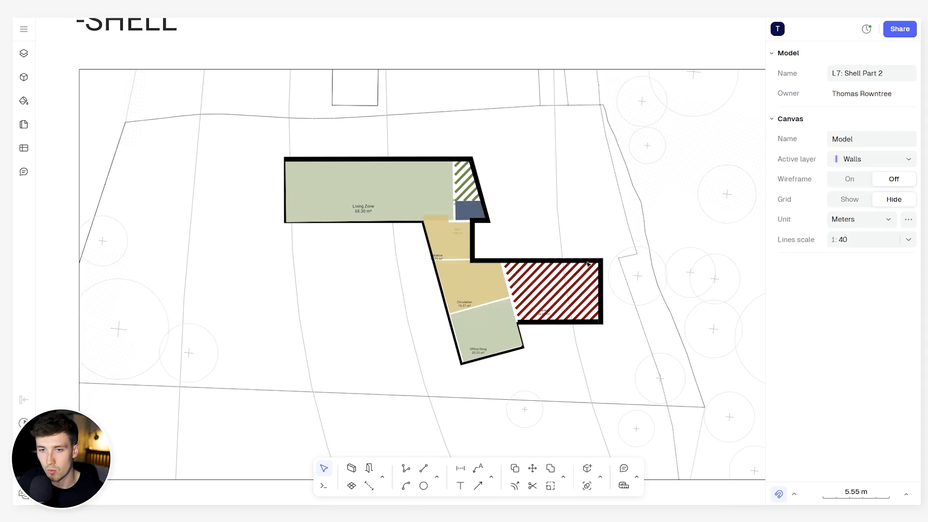
# - Draw a freestanding vertical test wall about 5.14 m long in the empty area north of the garage
pyautogui.scroll(3, 578, 232)
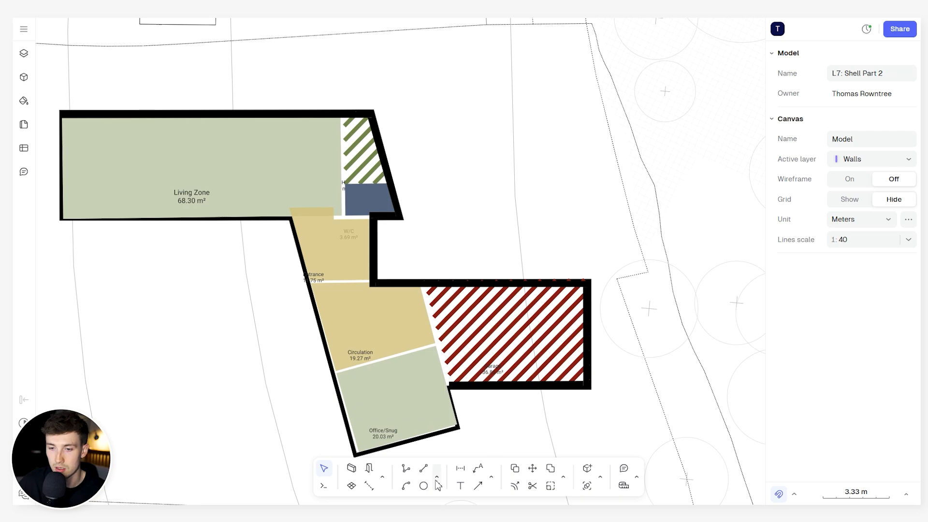
pyautogui.click(563, 478)
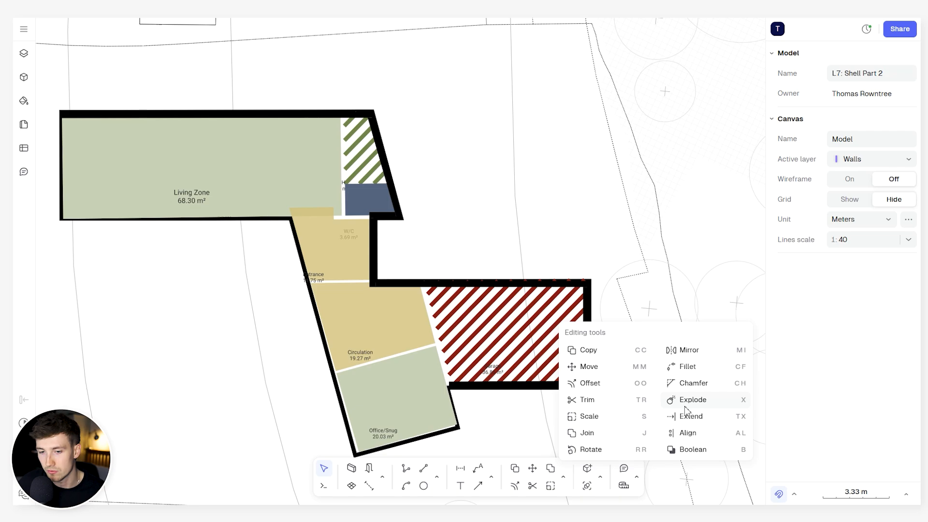
pyautogui.click(351, 470)
pyautogui.click(468, 155)
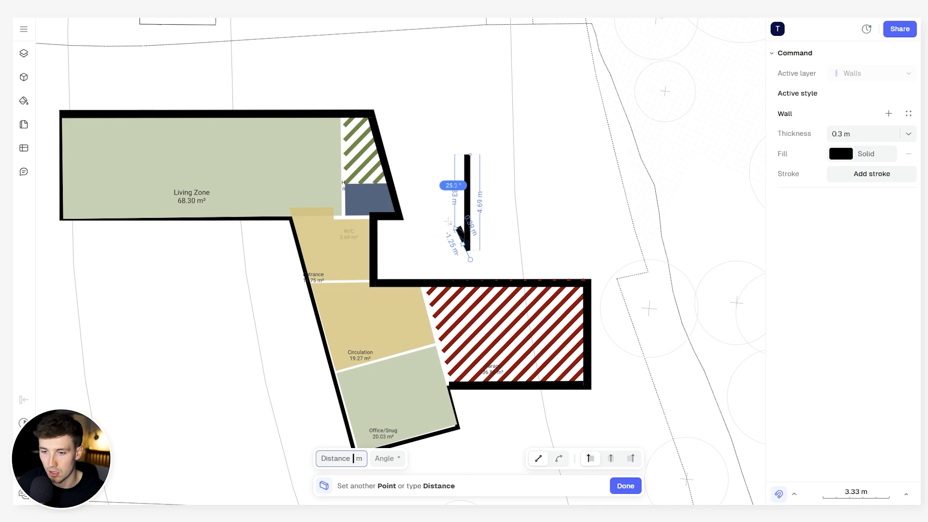
pyautogui.press('Return')
pyautogui.scroll(3, 445, 206)
pyautogui.moveTo(455, 212); pyautogui.dragTo(478, 201, button='middle')
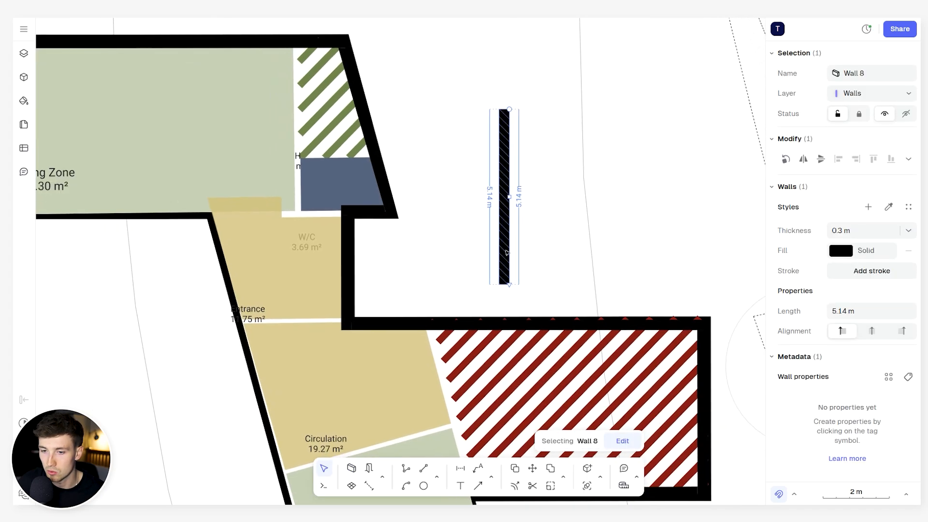
# - Extend the freestanding test wall to the garage's north wall
pyautogui.click(564, 478)
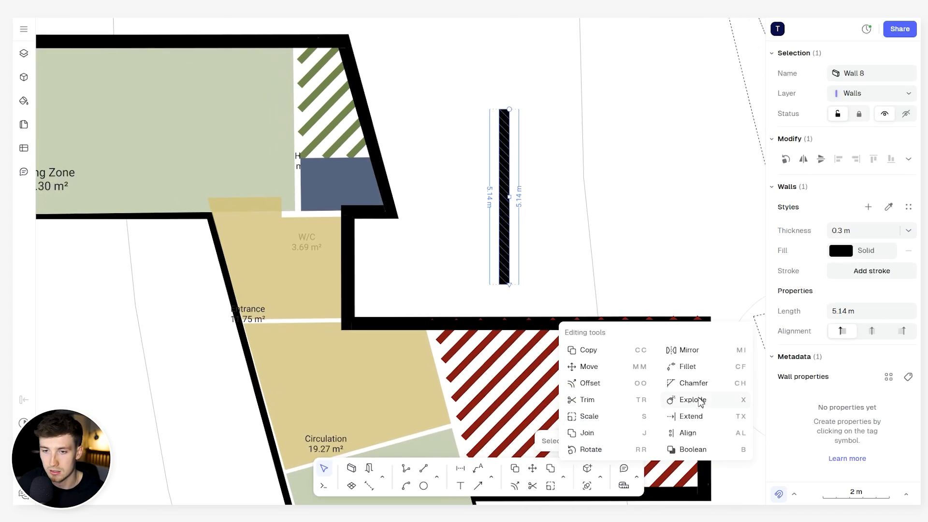
pyautogui.click(524, 327)
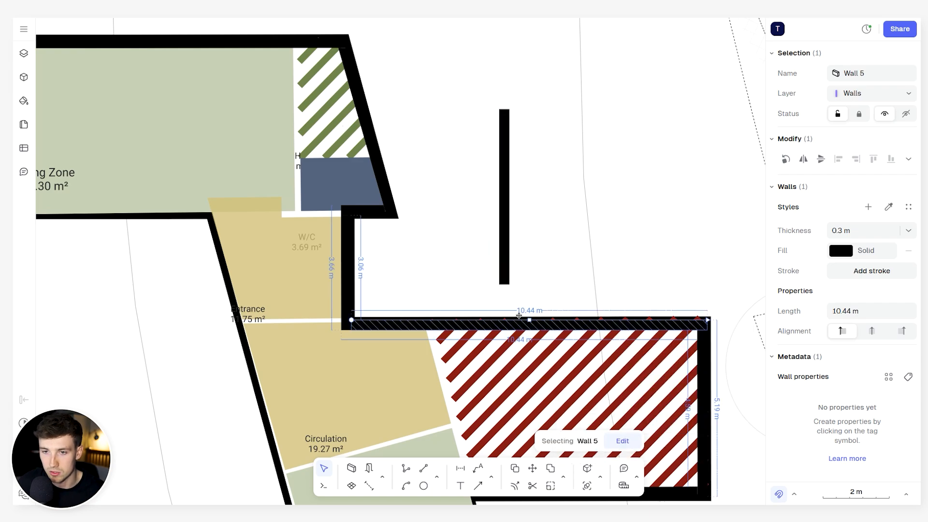
pyautogui.click(563, 479)
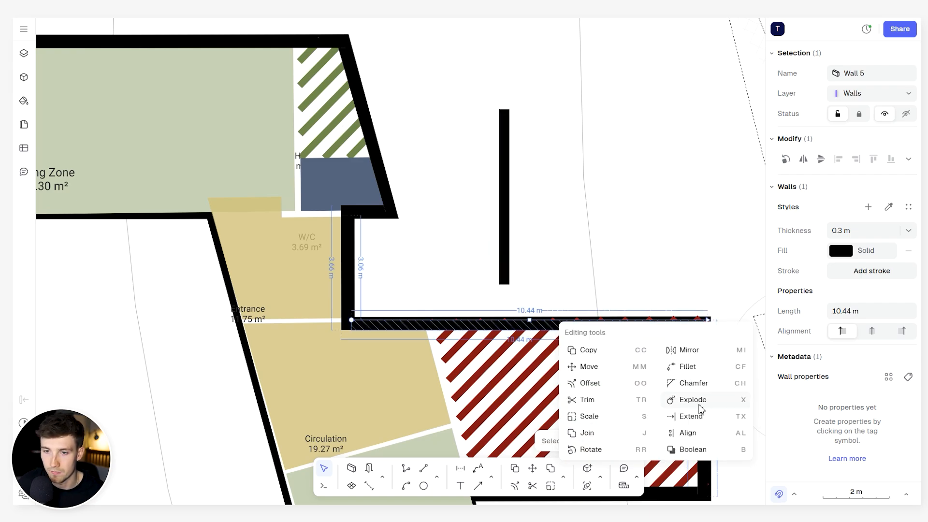
pyautogui.click(699, 424)
pyautogui.click(503, 276)
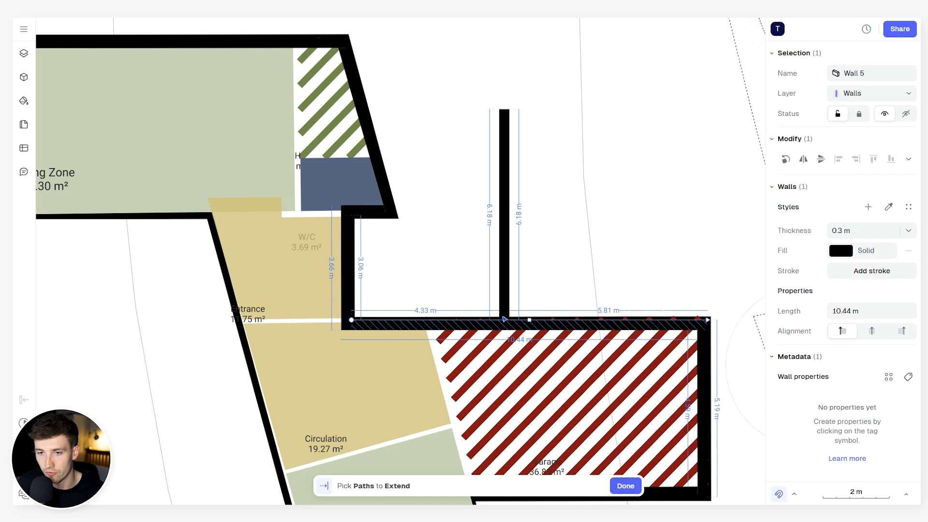
# - Draw a second test wall about 4.96 m long diagonally across the first one's lower end
pyautogui.scroll(5, 505, 319)
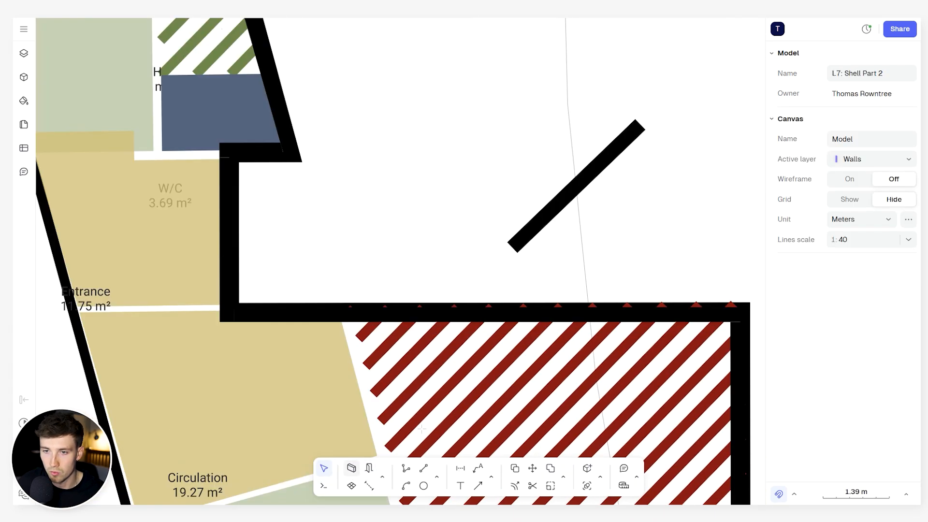
pyautogui.press('w')
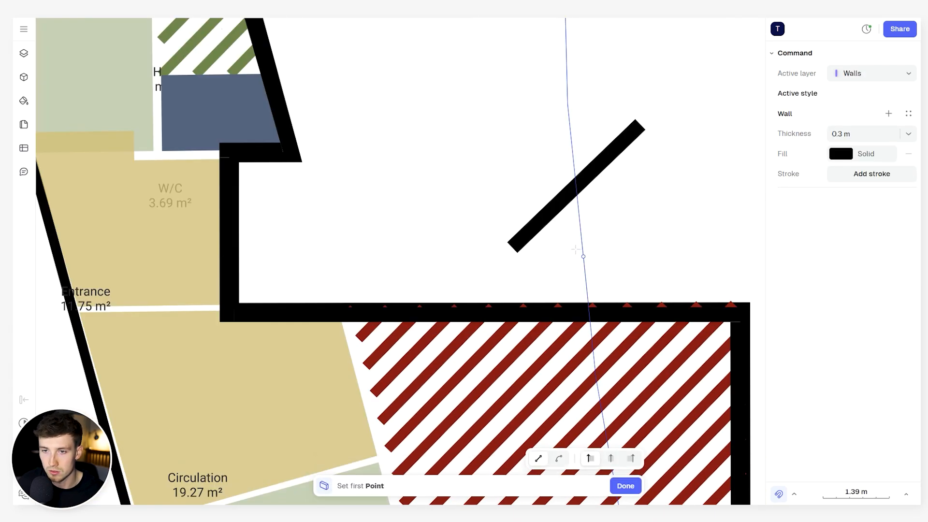
pyautogui.click(584, 260)
pyautogui.click(385, 120)
pyautogui.press('Escape')
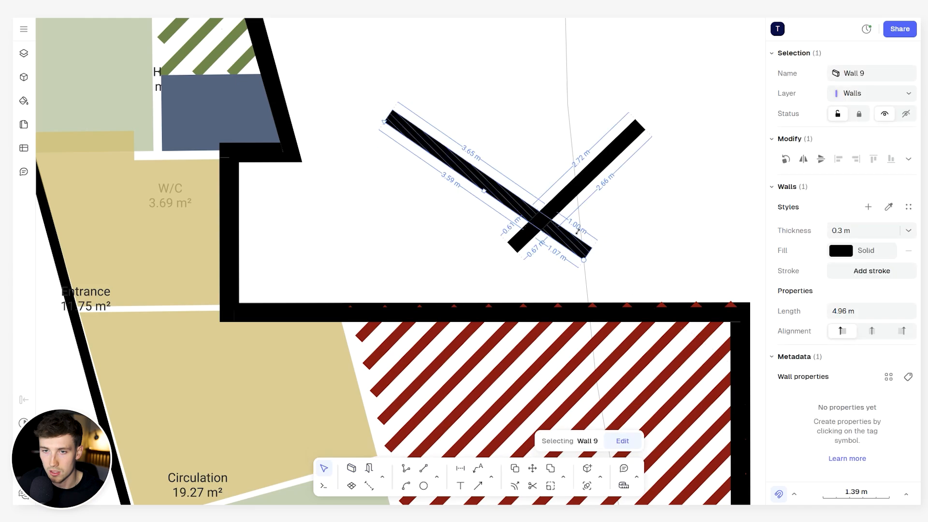
pyautogui.click(502, 161)
pyautogui.moveTo(489, 123); pyautogui.dragTo(436, 172)
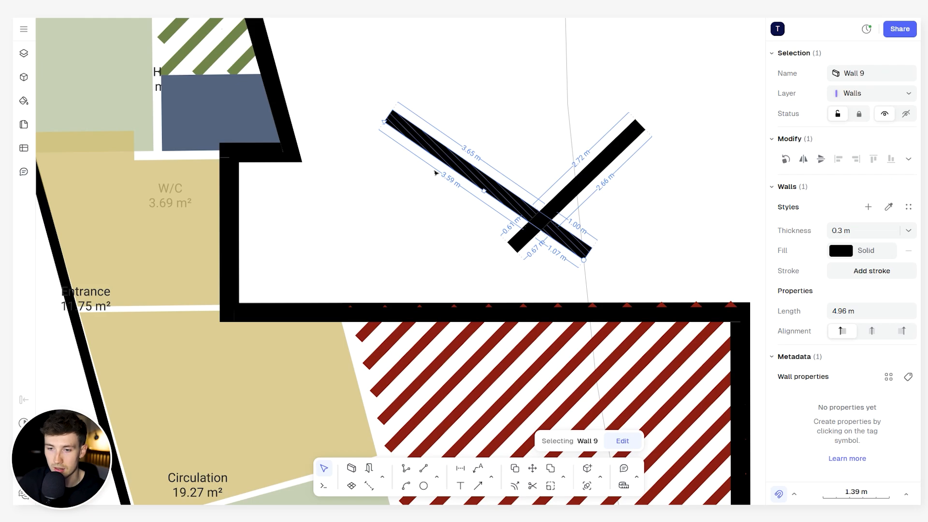
# - Trim the first test wall's short southwest end where it passes the second test wall
pyautogui.click(564, 478)
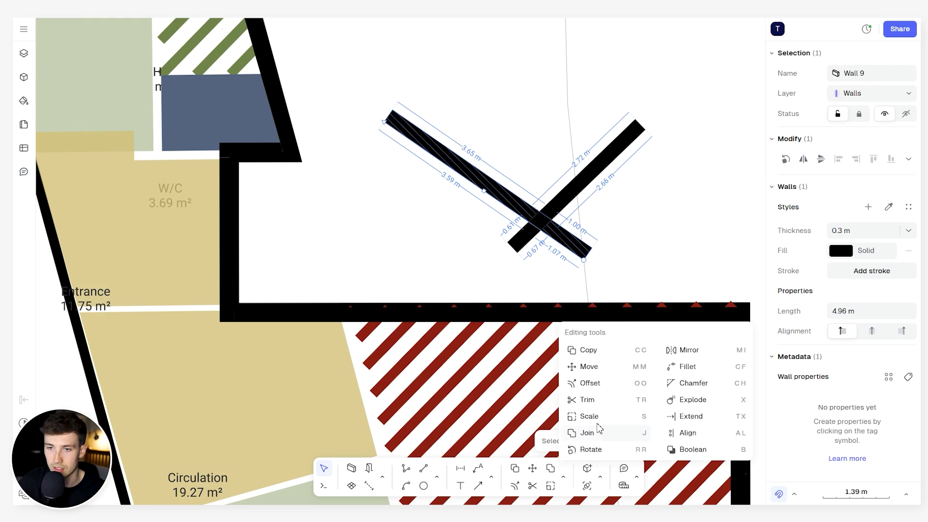
pyautogui.click(588, 400)
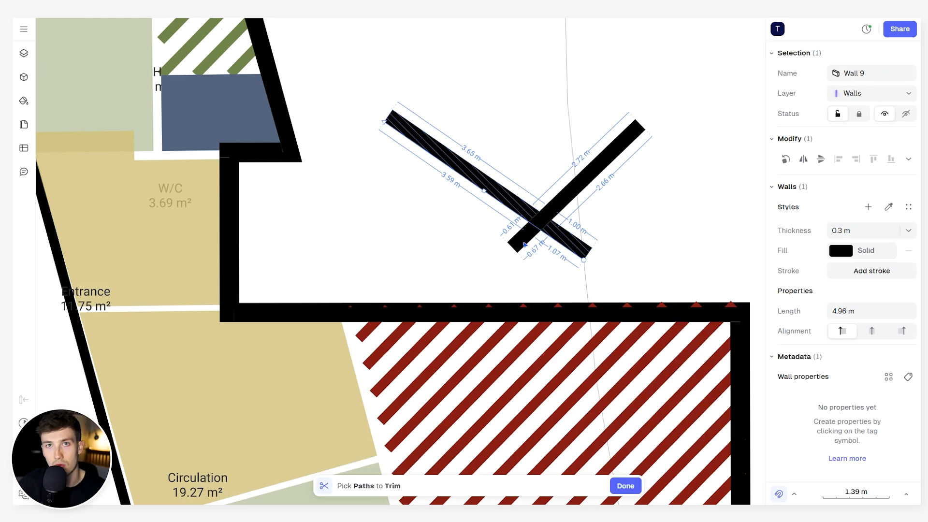
pyautogui.click(525, 245)
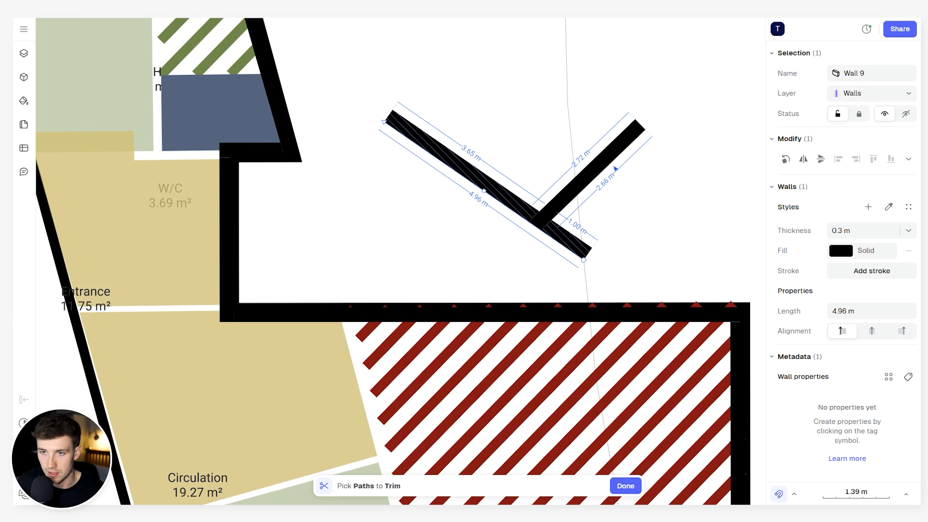
pyautogui.press('Escape')
# - Trim the second test wall's southeast overhang against the first test wall to form a clean corner
pyautogui.click(604, 167)
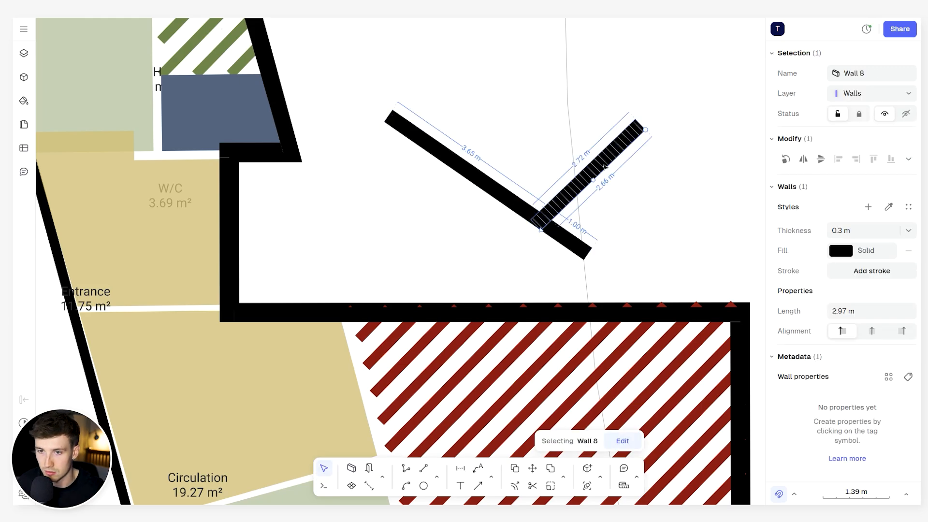
pyautogui.press('x')
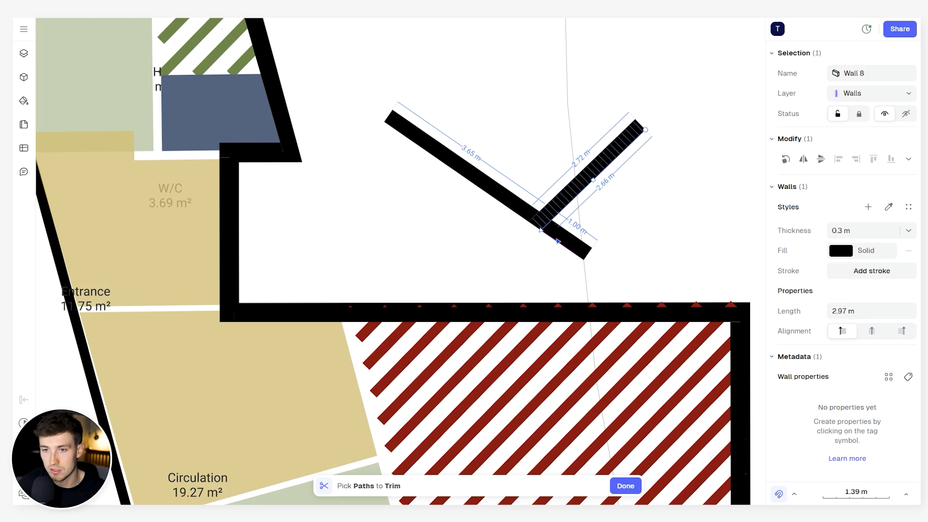
pyautogui.click(557, 240)
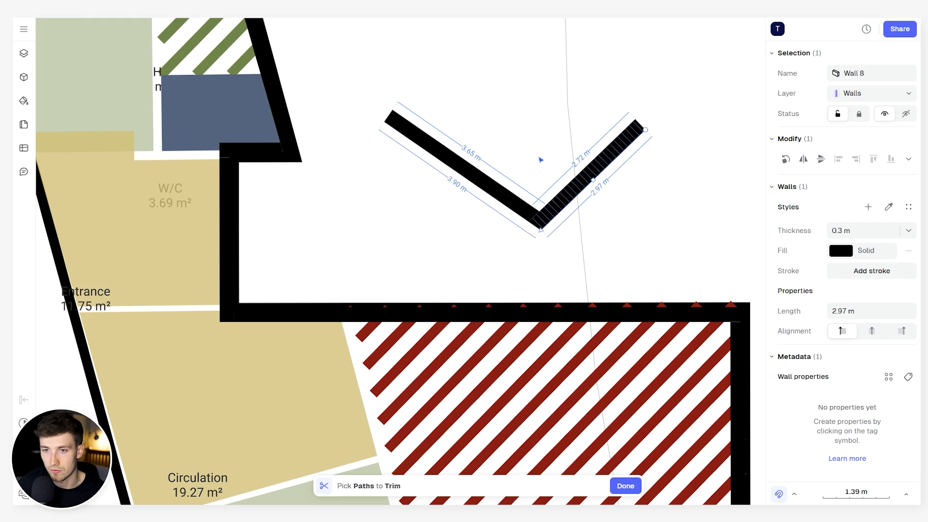
pyautogui.press('Escape')
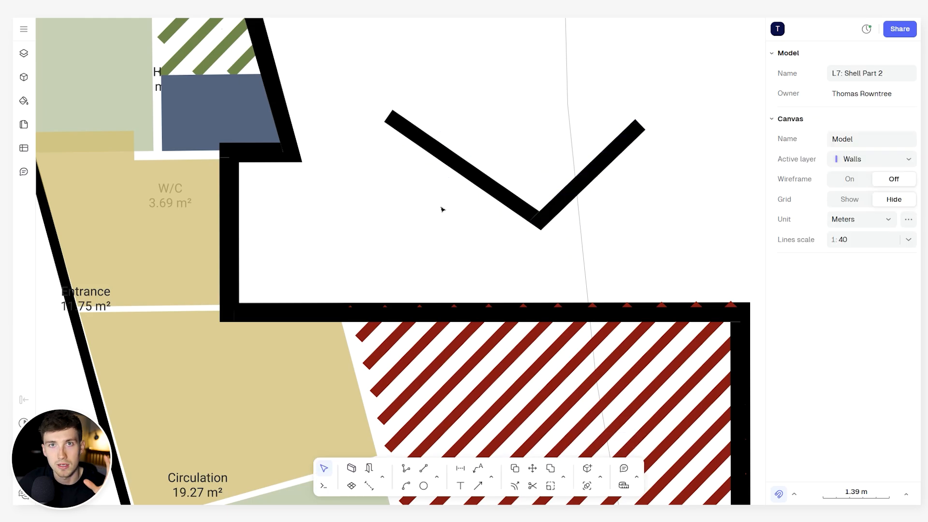
# - Shift the western test wall sideways with its corner still joined, to a length of about 3.67 m
pyautogui.scroll(-3, 483, 227)
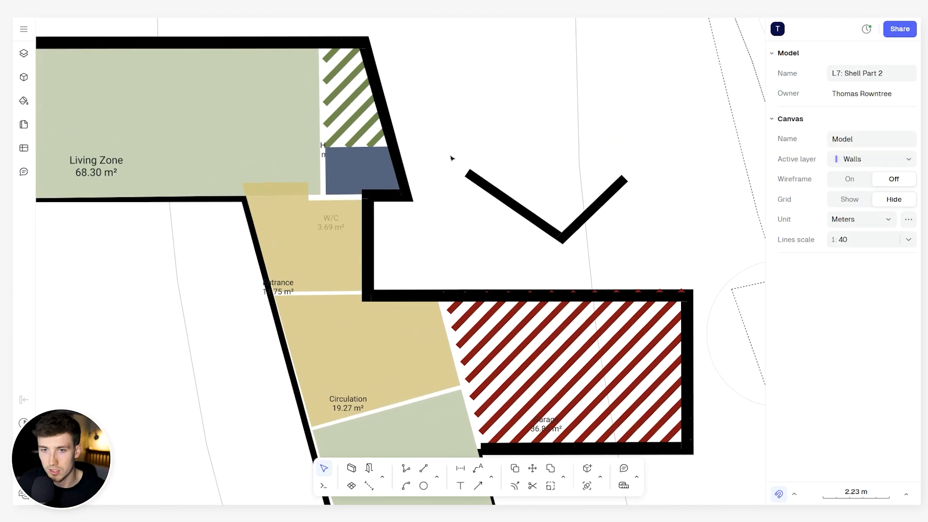
pyautogui.click(508, 200)
pyautogui.scroll(4, 509, 200)
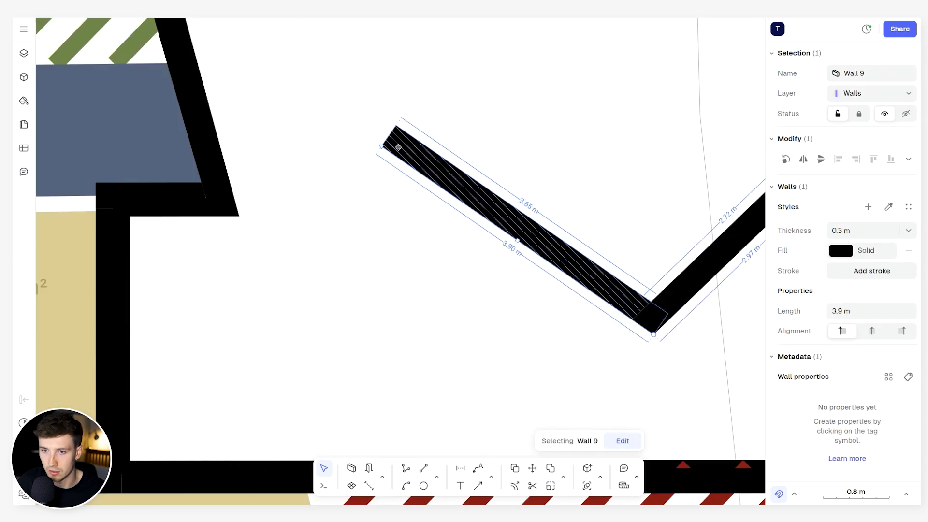
pyautogui.scroll(-3, 413, 151)
pyautogui.moveTo(419, 155); pyautogui.dragTo(400, 183)
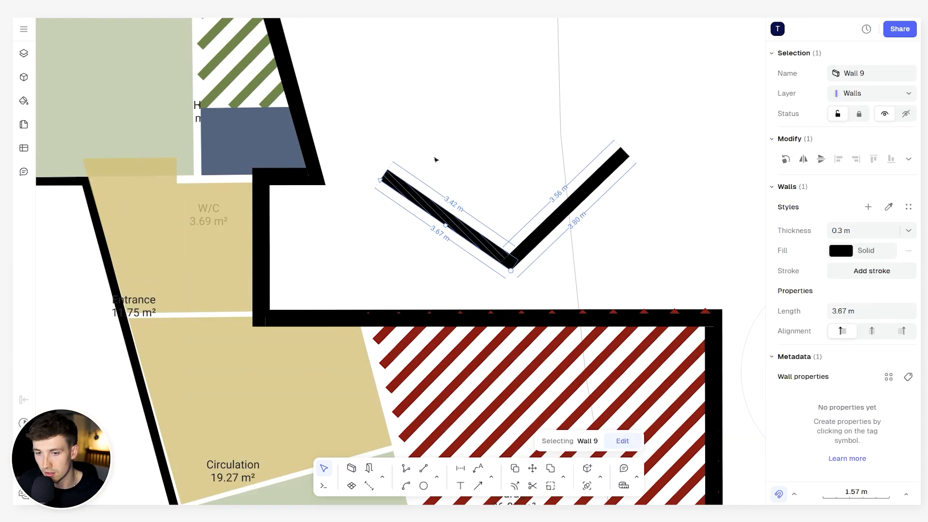
pyautogui.click(479, 111)
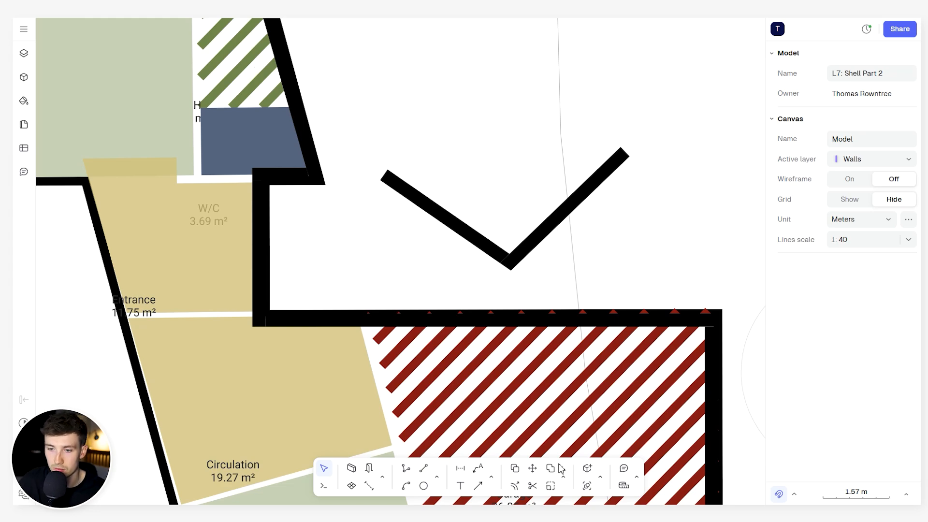
# - Offset the eastern test wall toward the northwest and undo that offset
pyautogui.click(551, 226)
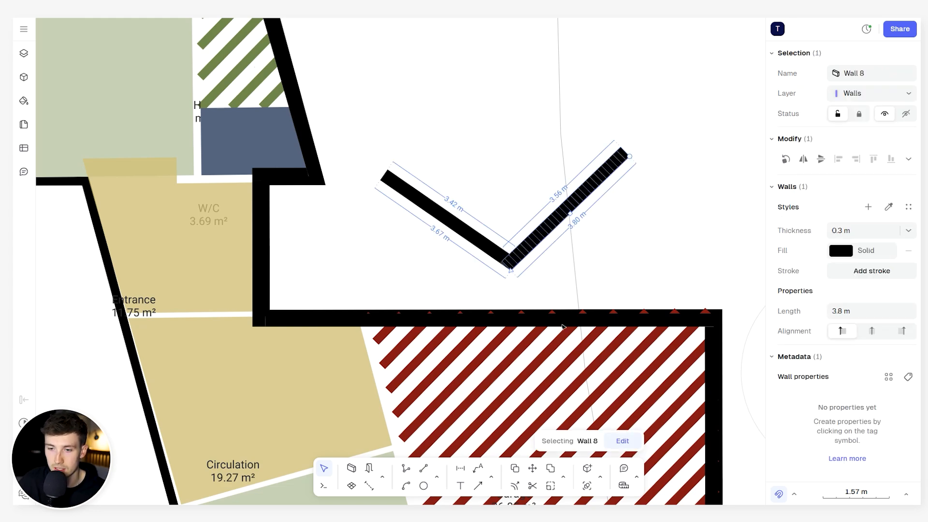
pyautogui.click(563, 478)
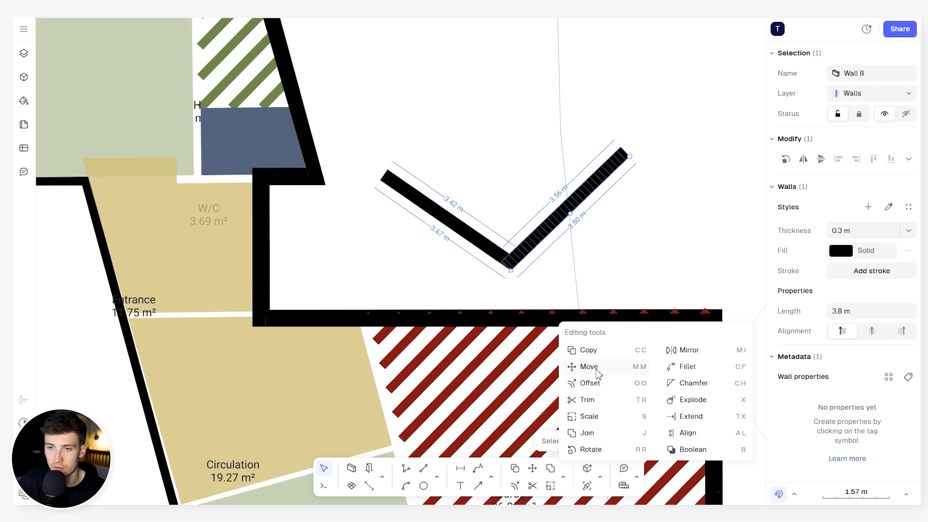
pyautogui.click(599, 384)
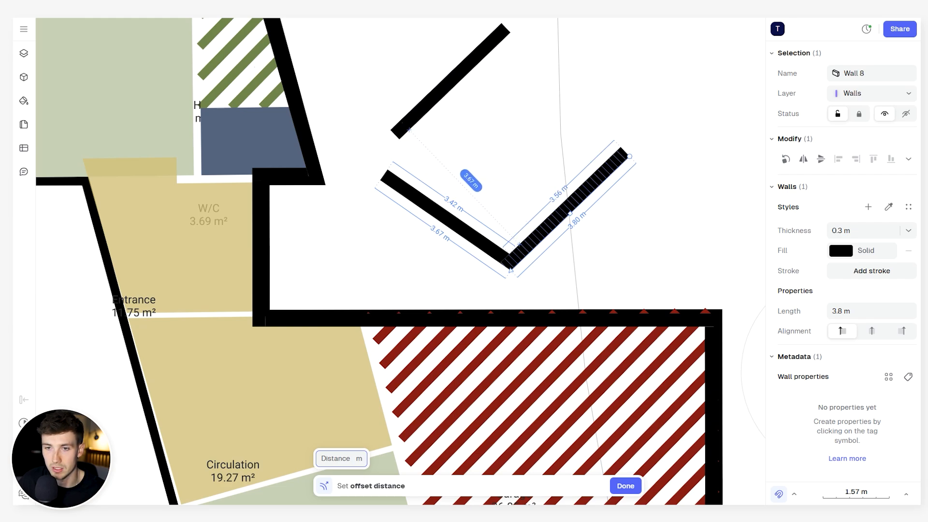
pyautogui.click(470, 101)
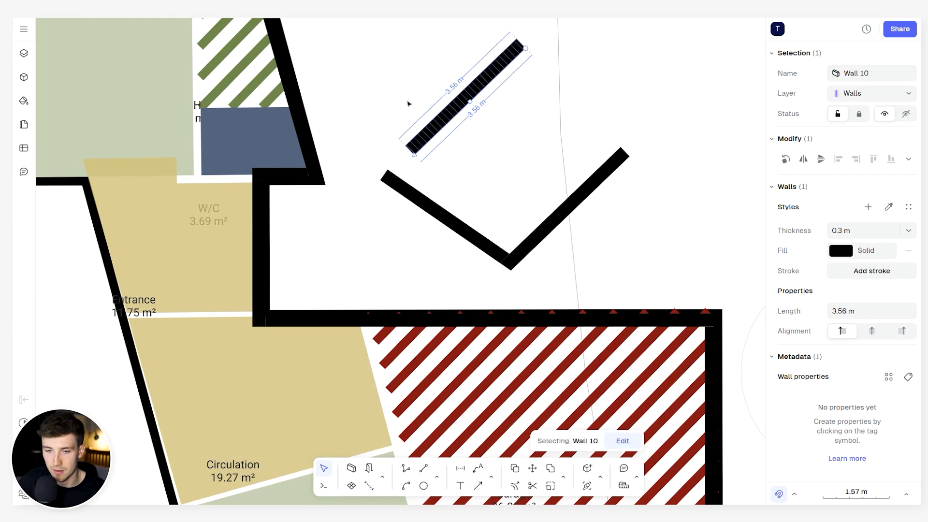
pyautogui.hotkey('ctrl', 'z')
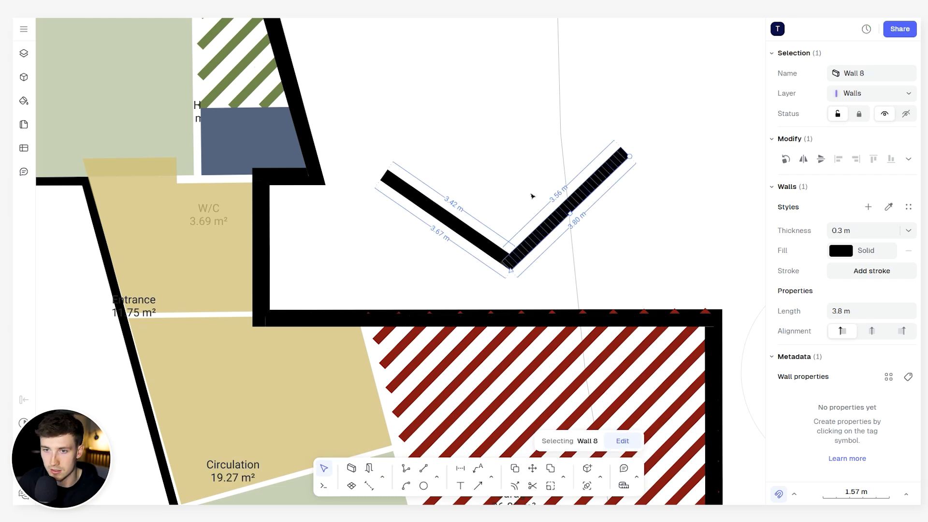
# - Offset the eastern test wall by 5 m and clear the test walls from the drawing
pyautogui.press('o')
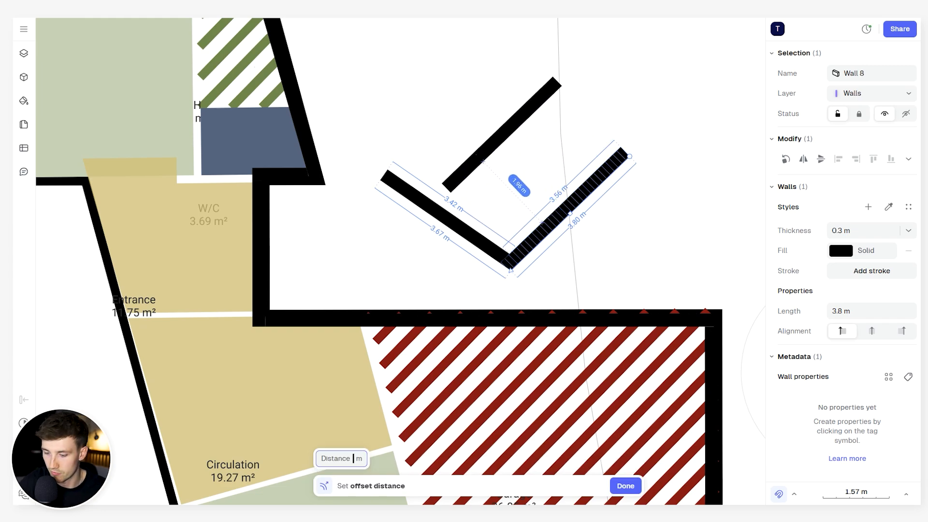
pyautogui.write('5')
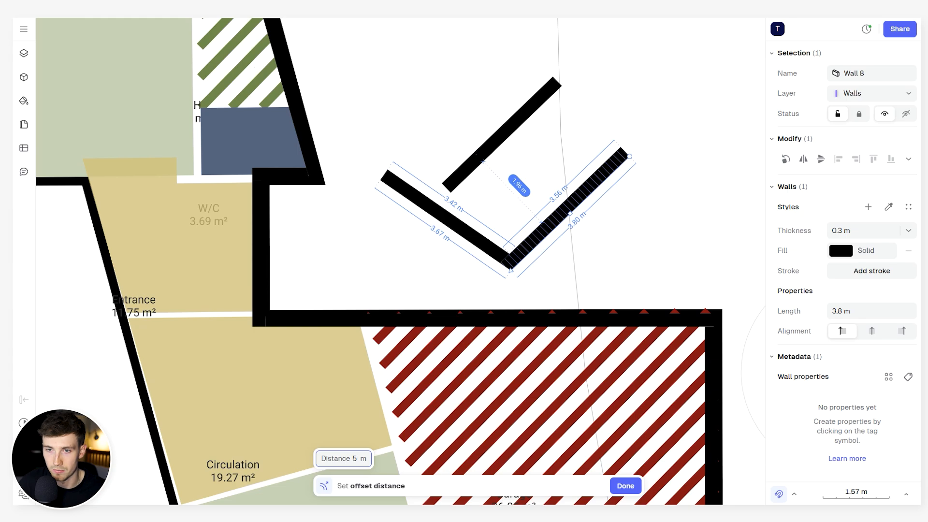
pyautogui.press('Return')
pyautogui.scroll(-3, 514, 124)
pyautogui.moveTo(512, 121); pyautogui.dragTo(499, 309, button='middle')
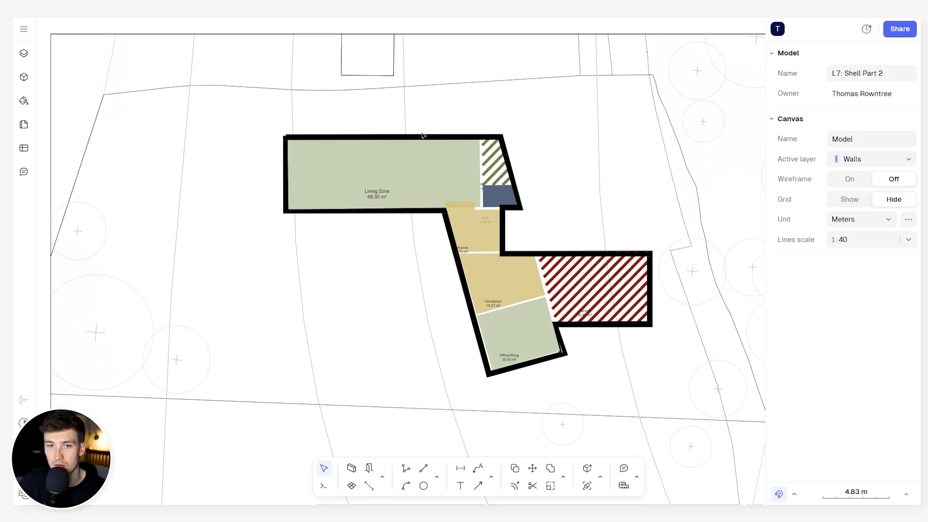
pyautogui.scroll(5, 423, 146)
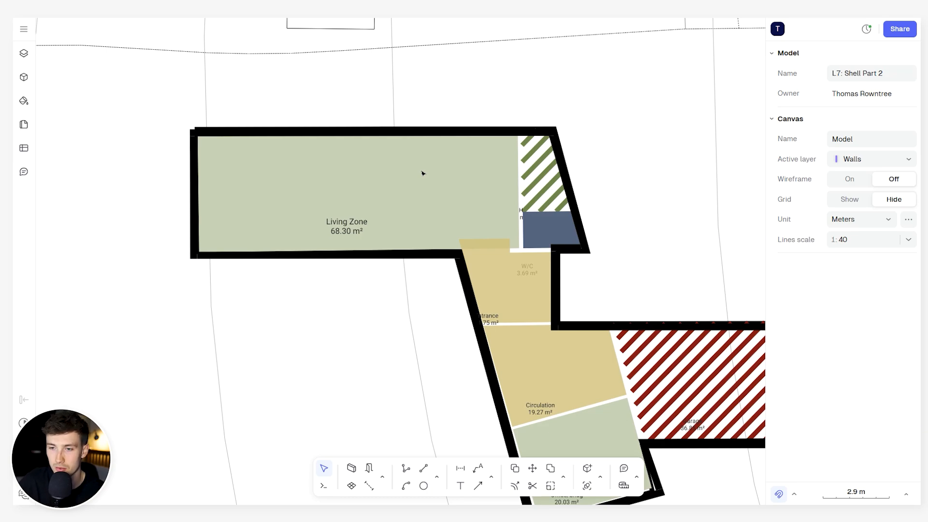
# - Set the thickness for new solid black walls to 0.1 m, ready for interior partitions
pyautogui.moveTo(613, 309); pyautogui.dragTo(527, 247, button='middle')
pyautogui.click(352, 469)
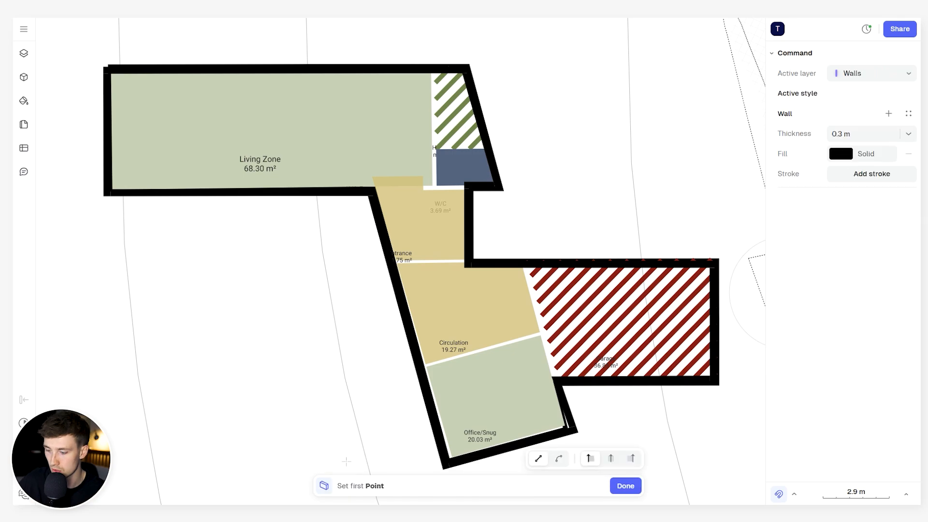
pyautogui.click(860, 138)
pyautogui.write('0.1')
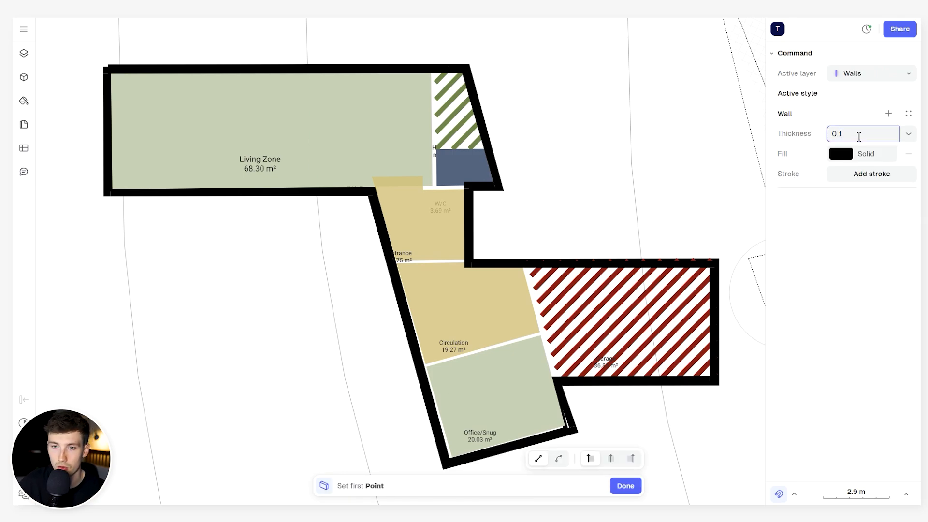
pyautogui.press('Return')
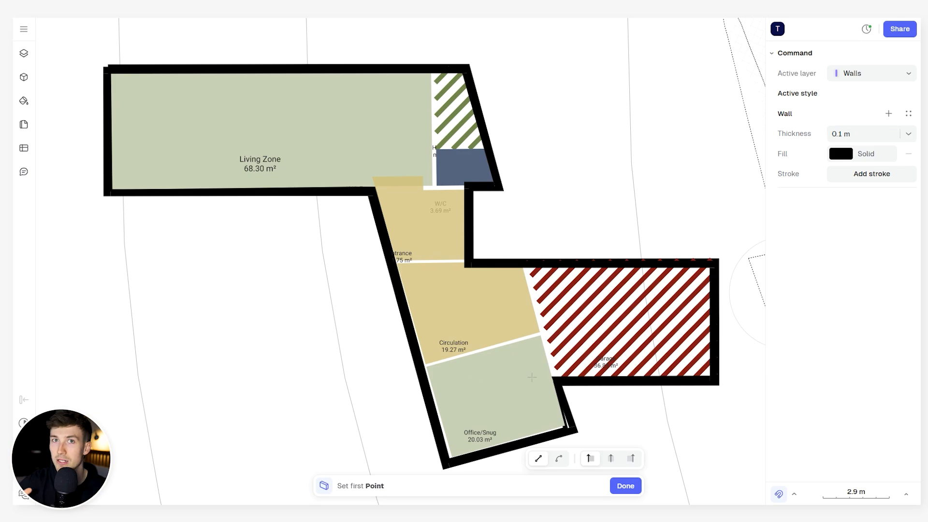
# - Draw a 0.1 m partition along the garage's west edge between its south and north walls, and start one along the Circulation–Office/Snug boundary
pyautogui.scroll(3, 532, 377)
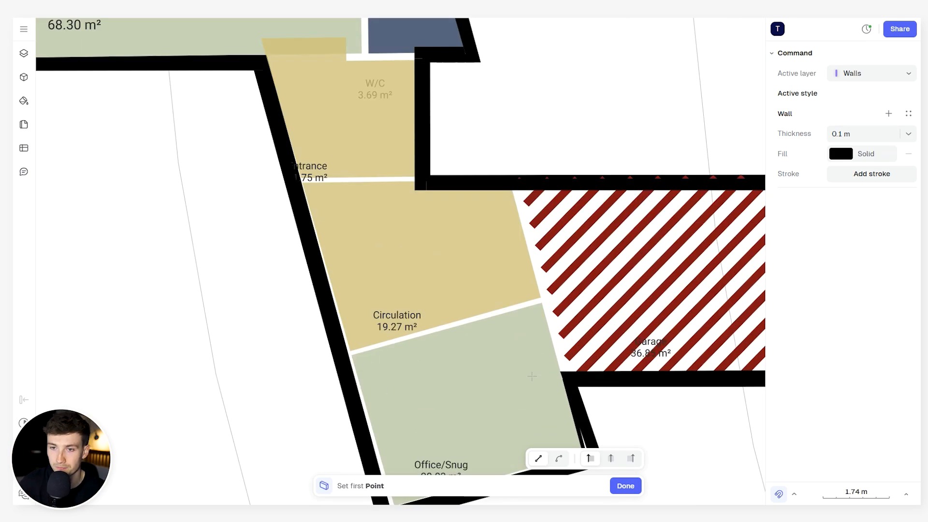
pyautogui.scroll(3, 532, 376)
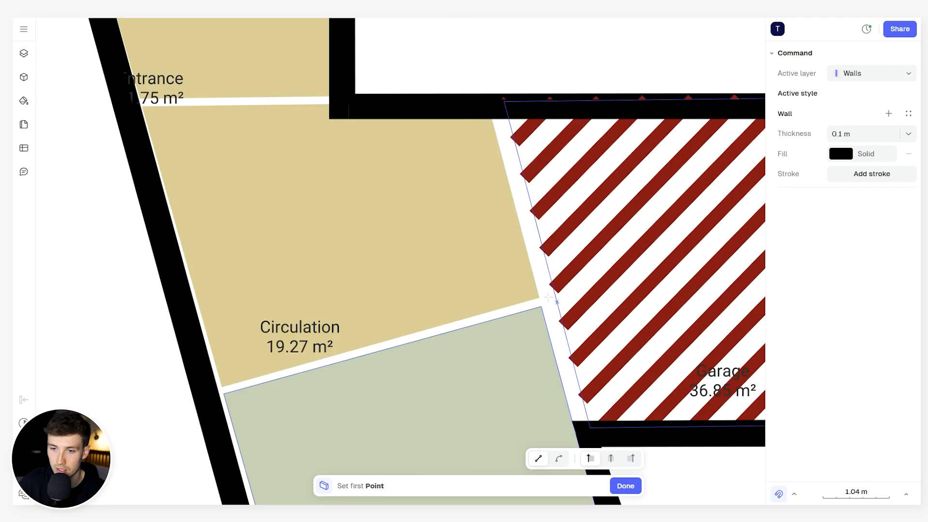
pyautogui.click(572, 380)
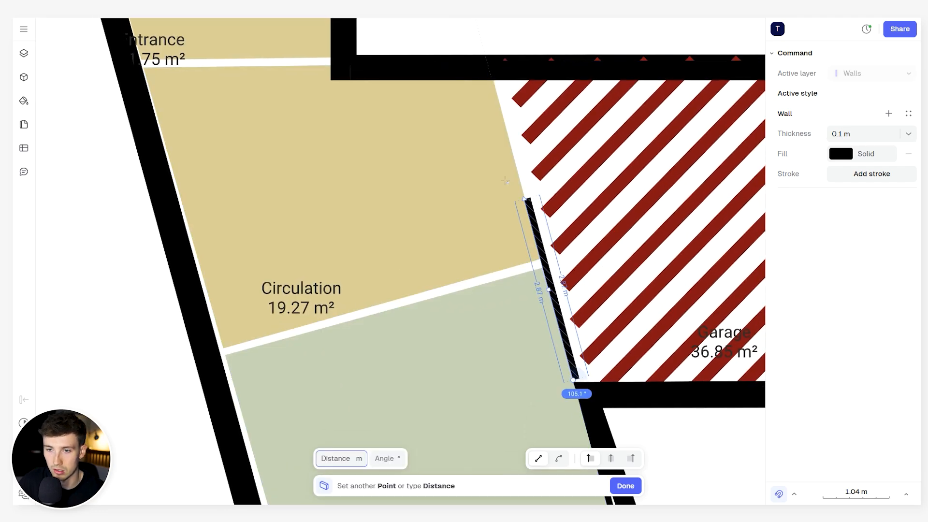
pyautogui.click(484, 68)
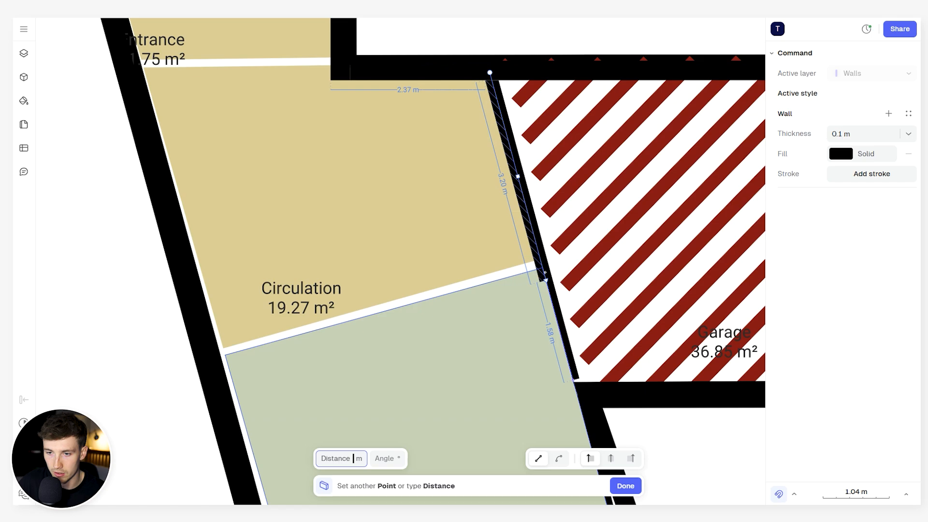
pyautogui.press('Return')
pyautogui.moveTo(573, 381); pyautogui.dragTo(580, 394)
pyautogui.scroll(-5, 579, 394)
pyautogui.press('Escape')
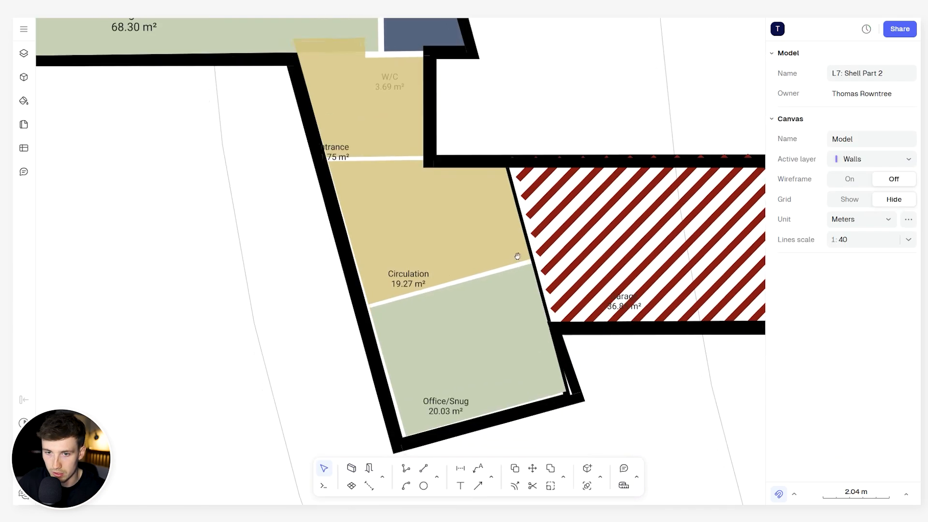
pyautogui.press('w')
pyautogui.click(395, 299)
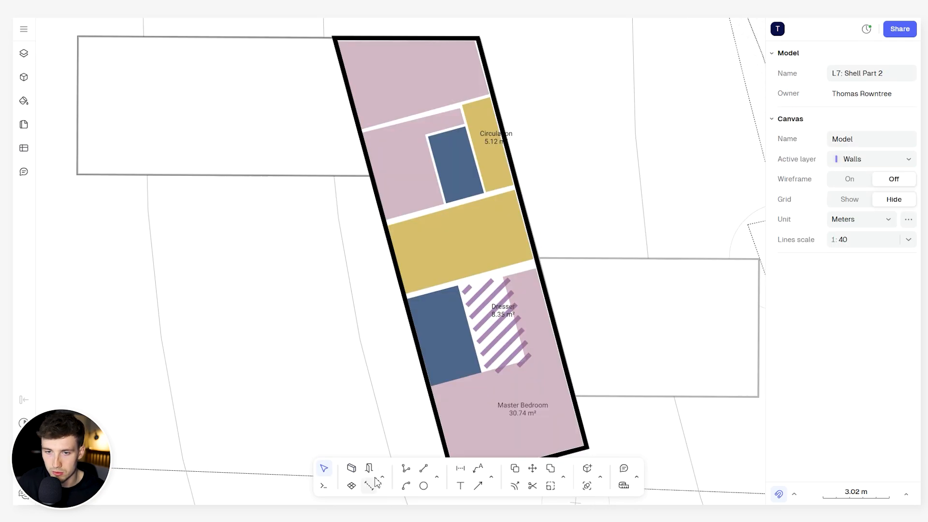
# - Enclose the blue room and the Dresser on the upper-floor plan with 0.1 m walls and divide the two with a partition
pyautogui.click(351, 468)
pyautogui.scroll(5, 410, 280)
pyautogui.click(406, 320)
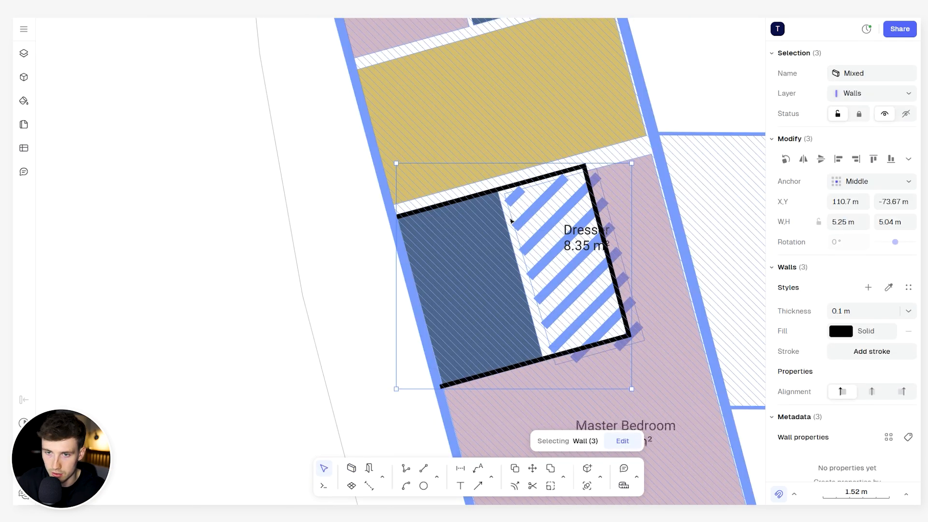
pyautogui.press('w')
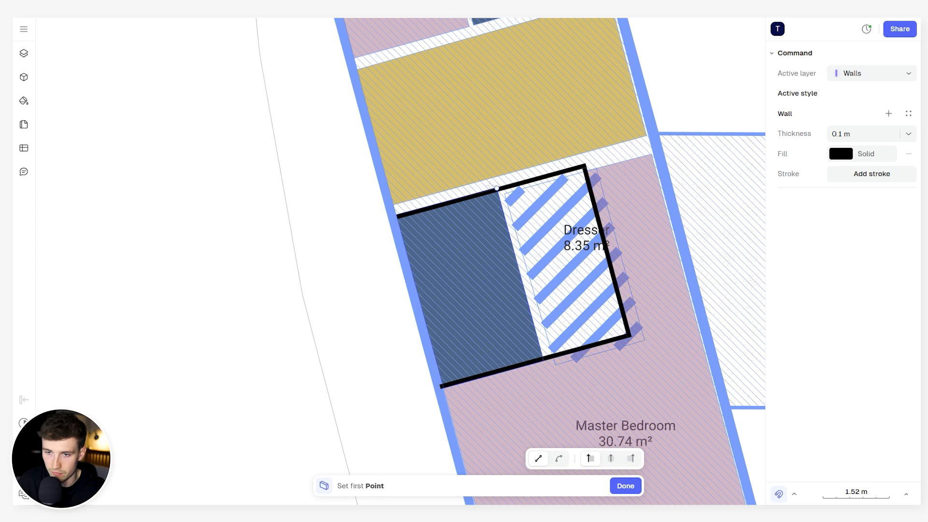
pyautogui.click(497, 189)
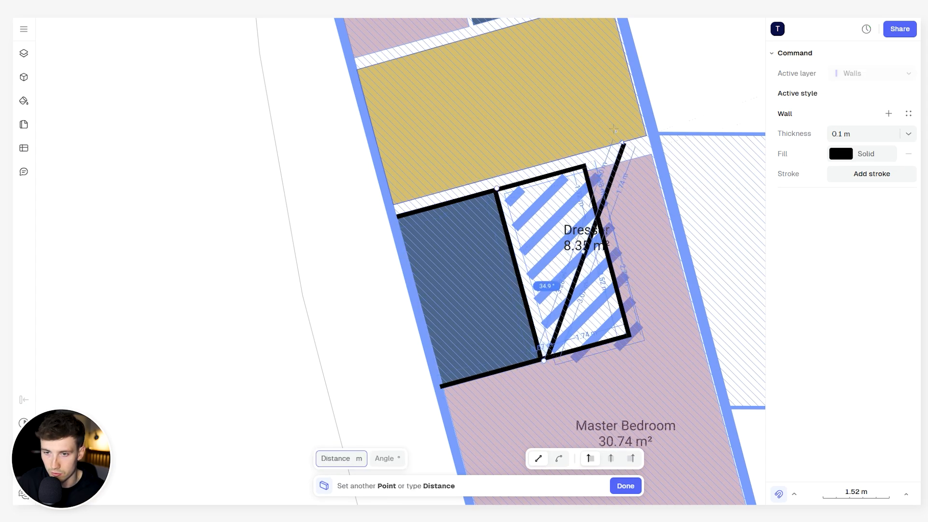
pyautogui.click(544, 360)
pyautogui.press('Escape')
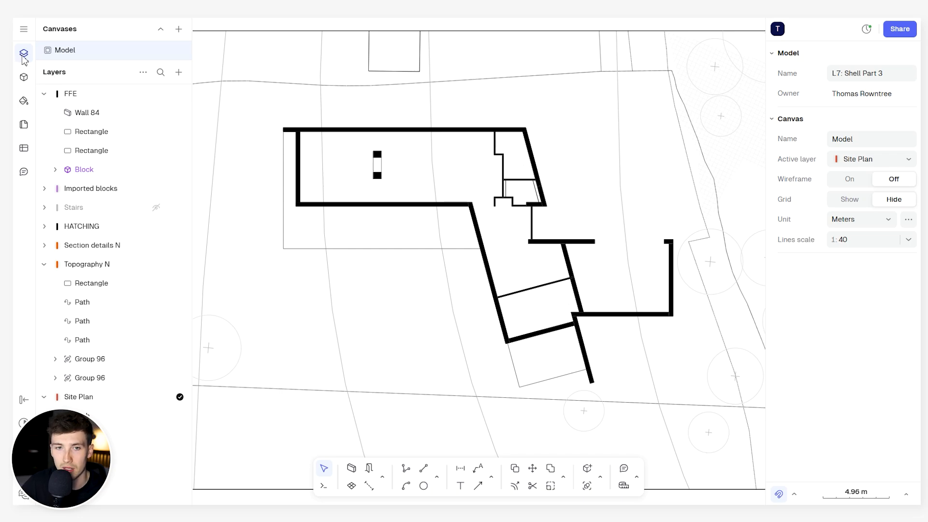
# - Hide the layer list and examine the revised shell's walls in relation to the site plan, including the southern wing
pyautogui.click(23, 55)
pyautogui.scroll(5, 445, 190)
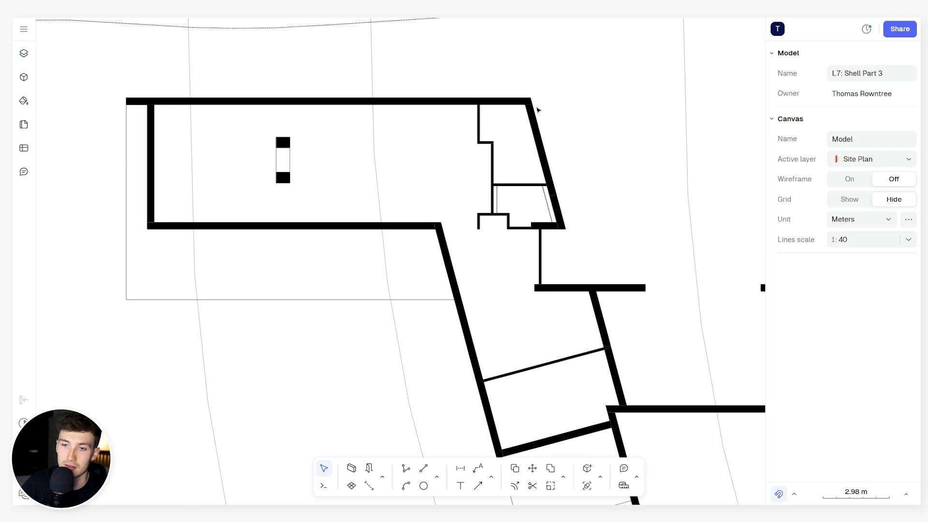
pyautogui.moveTo(475, 289); pyautogui.dragTo(429, 210, button='middle')
pyautogui.scroll(-6, 395, 151)
pyautogui.scroll(5, 413, 118)
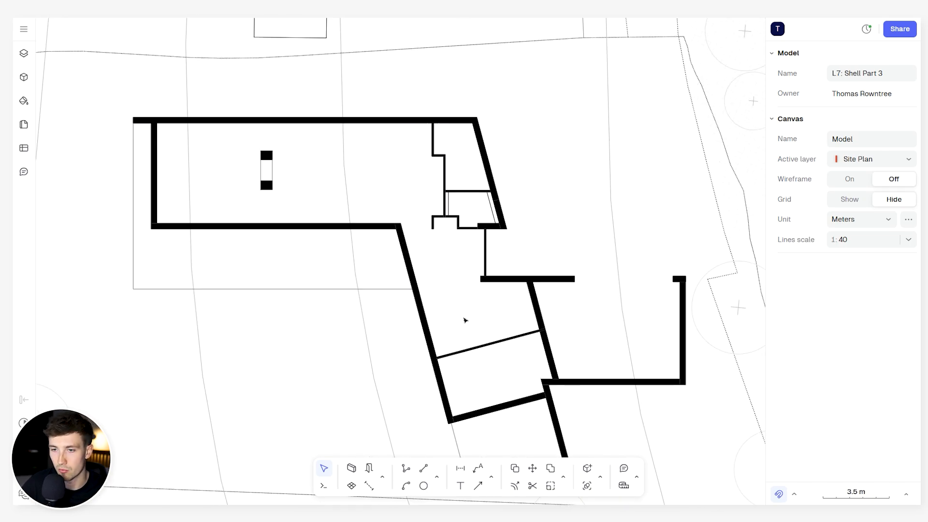
pyautogui.moveTo(465, 320); pyautogui.dragTo(534, 215, button='middle')
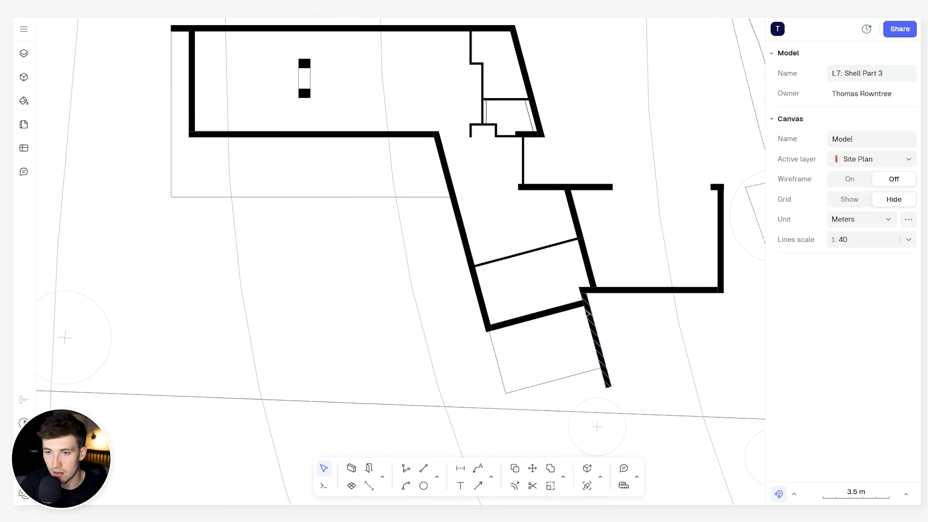
pyautogui.moveTo(452, 310); pyautogui.dragTo(500, 338, button='middle')
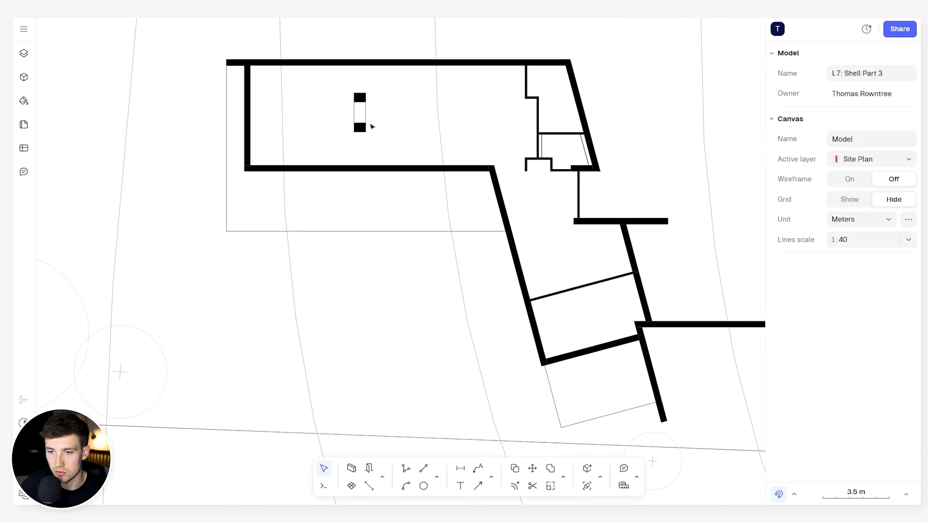
pyautogui.scroll(-3, 502, 257)
pyautogui.moveTo(503, 258); pyautogui.dragTo(470, 255, button='middle')
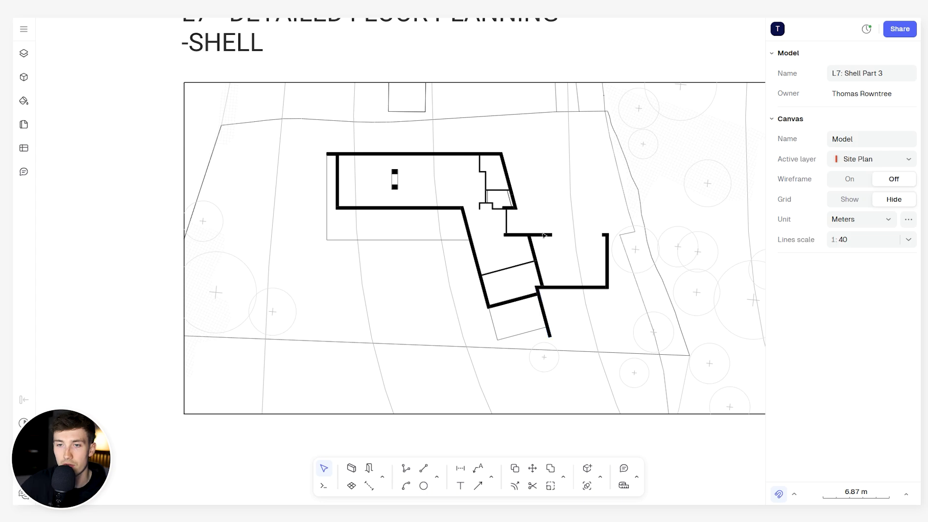
pyautogui.scroll(3, 426, 196)
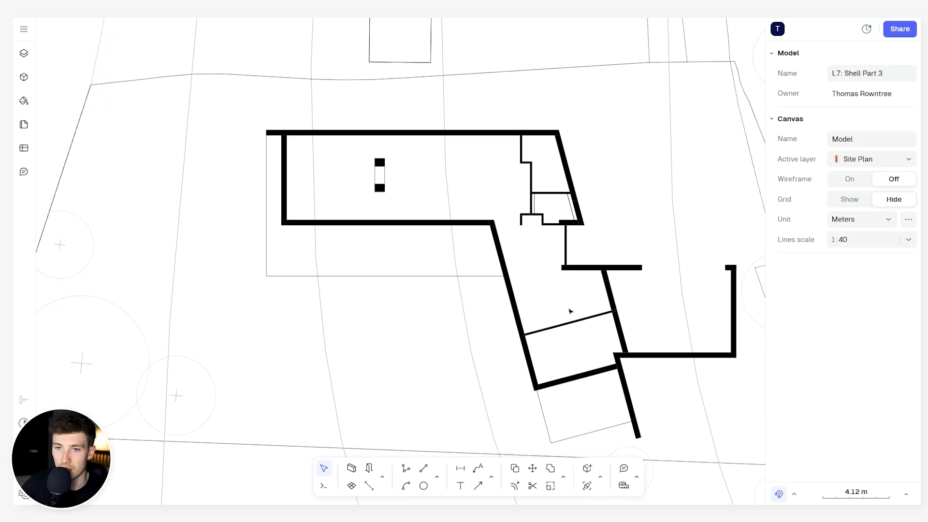
pyautogui.moveTo(564, 311); pyautogui.dragTo(491, 225, button='middle')
pyautogui.scroll(1, 520, 309)
pyautogui.moveTo(494, 299)
pyautogui.mouseDown(button='middle')
pyautogui.moveTo(515, 291)
pyautogui.moveTo(483, 295)
pyautogui.mouseUp(button='middle')
pyautogui.scroll(-1, 504, 297)
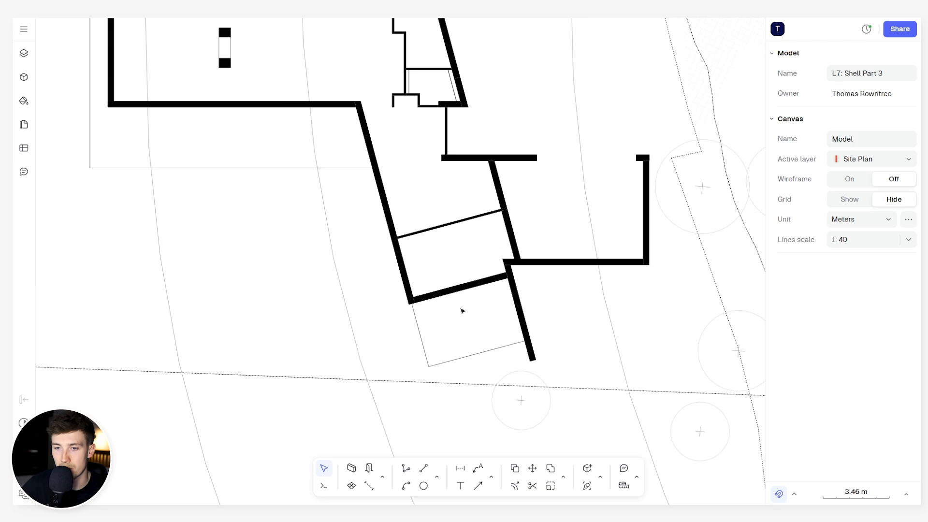
pyautogui.hscroll(-3, 460, 296)
pyautogui.scroll(2, 460, 296)
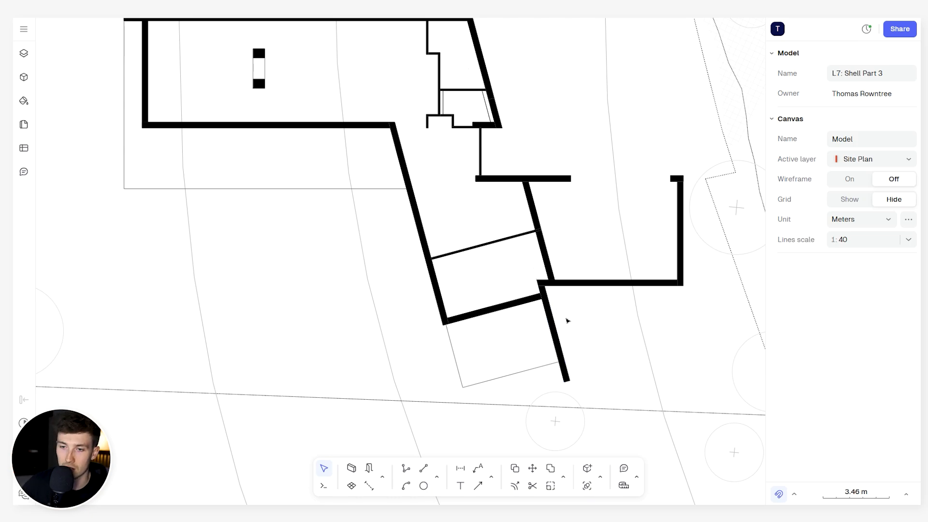
# - Examine the north wall's extension past the west wall and the angled wall projecting south of the office
pyautogui.scroll(-3, 568, 321)
pyautogui.scroll(5, 286, 183)
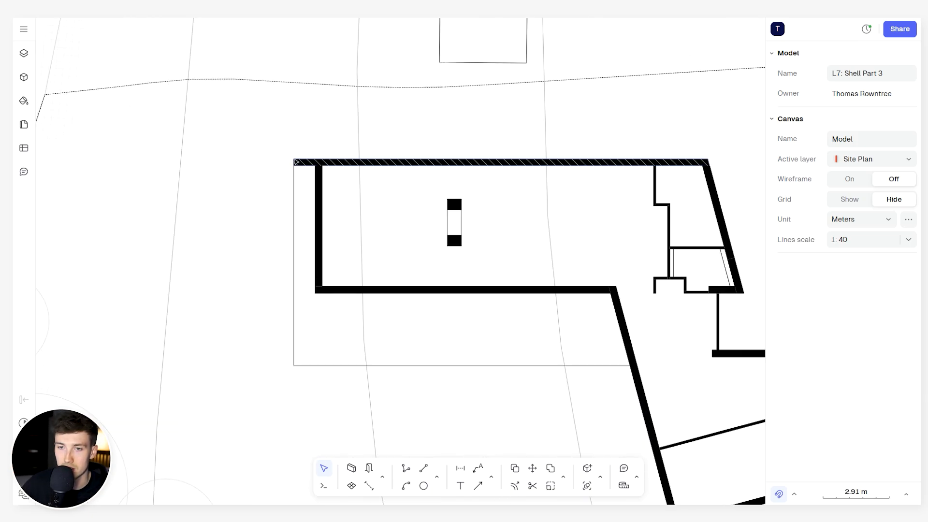
pyautogui.scroll(2, 296, 161)
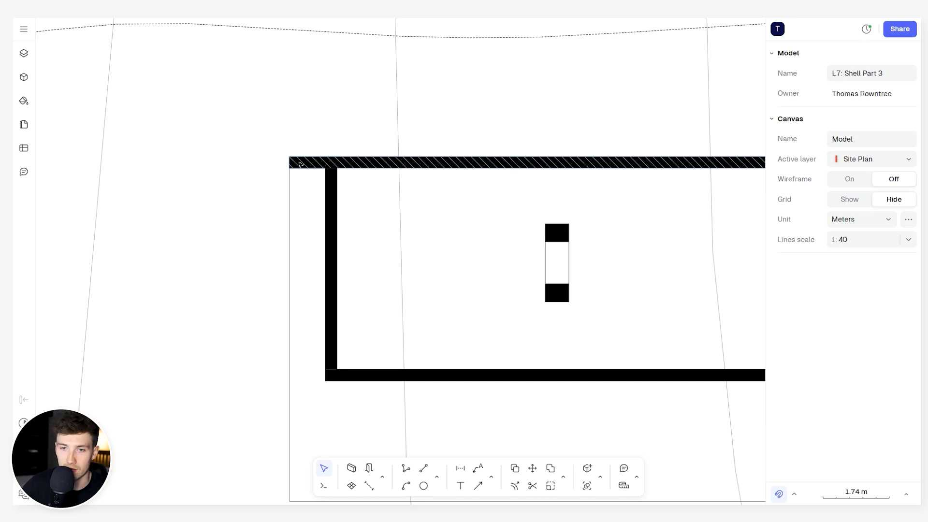
pyautogui.scroll(-3, 301, 165)
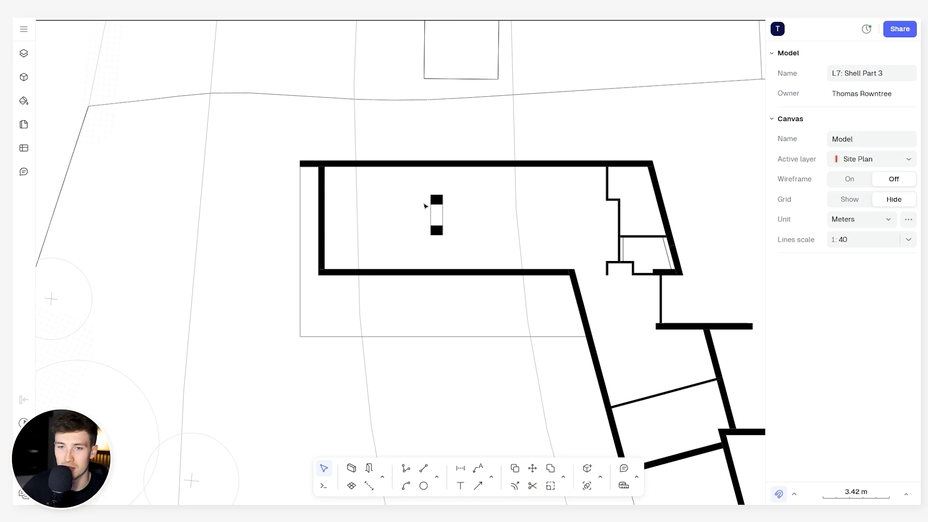
pyautogui.scroll(-2, 546, 248)
pyautogui.moveTo(552, 248); pyautogui.dragTo(441, 206, button='middle')
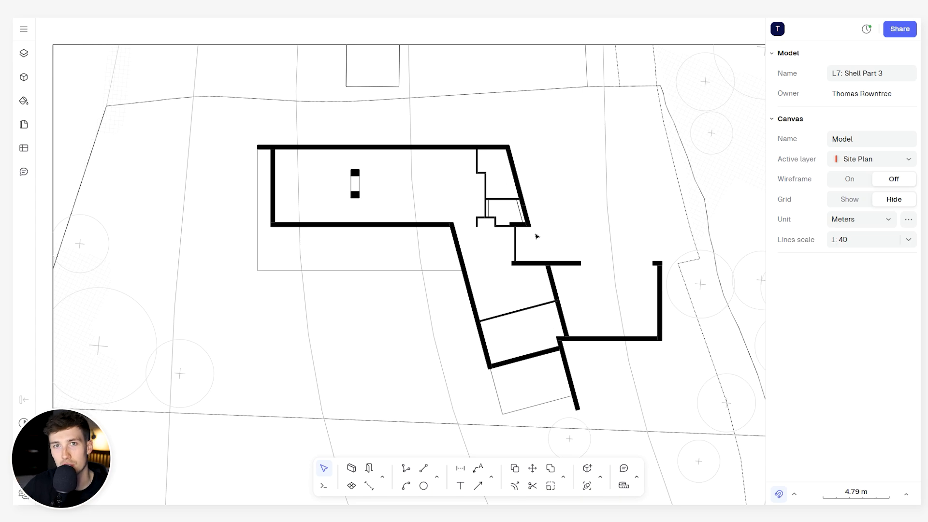
pyautogui.scroll(3, 598, 419)
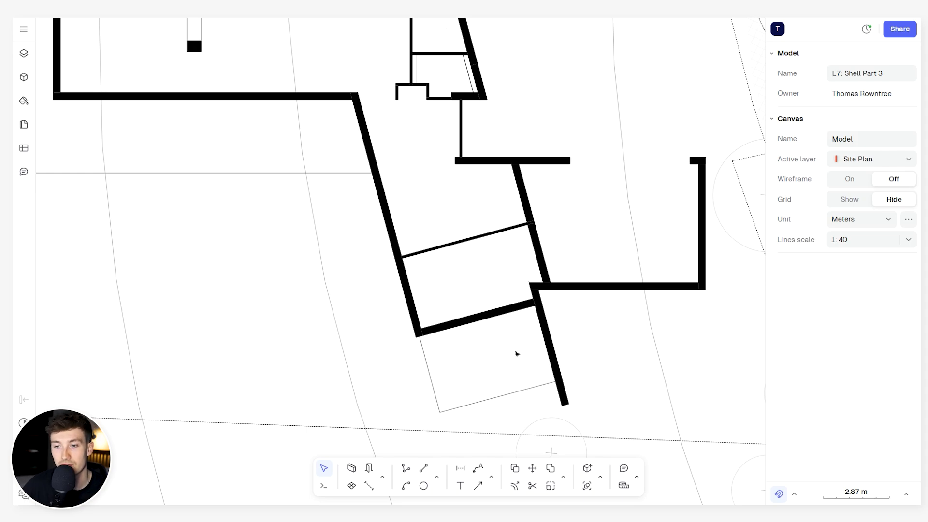
pyautogui.scroll(-2, 516, 354)
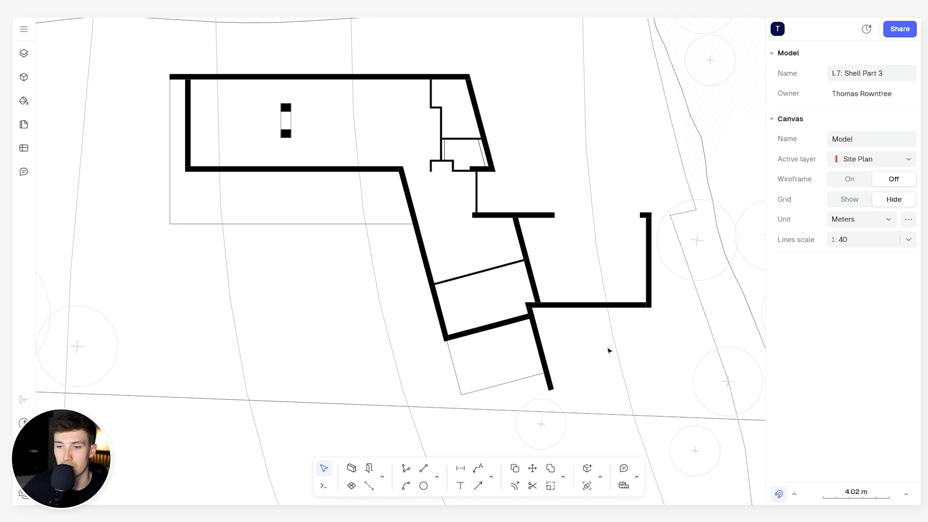
pyautogui.scroll(3, 545, 349)
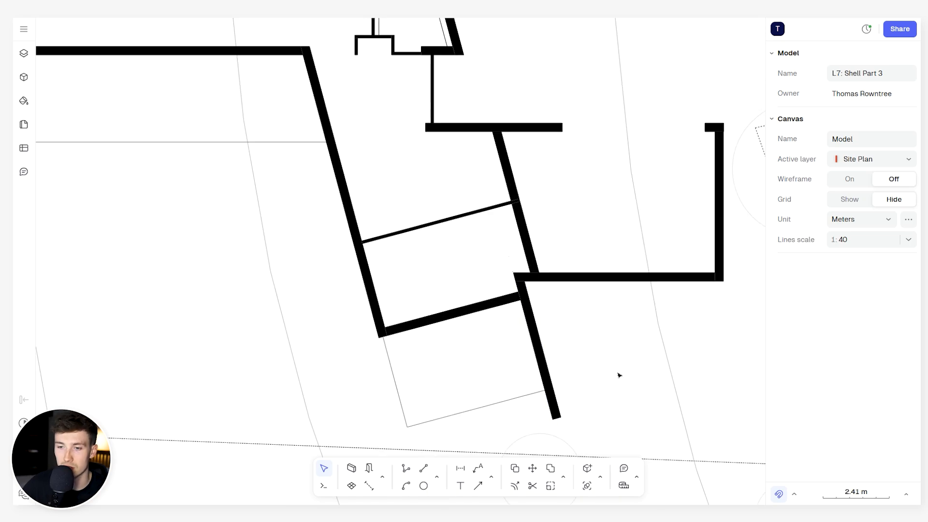
pyautogui.scroll(-5, 494, 363)
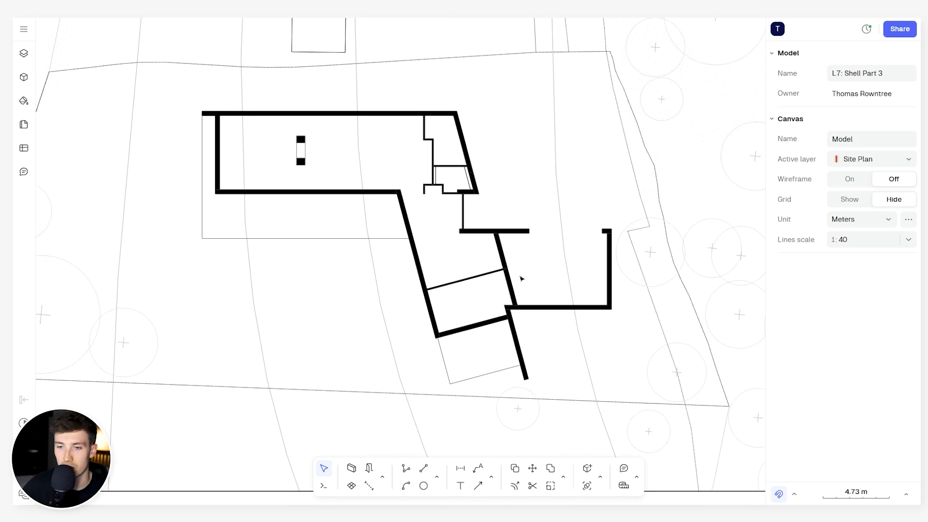
# - Inspect the dimensions of the garage's north wall segment west of the opening
pyautogui.scroll(1, 520, 276)
pyautogui.scroll(4, 560, 274)
pyautogui.moveTo(573, 185)
pyautogui.mouseDown(button='middle')
pyautogui.moveTo(520, 226)
pyautogui.moveTo(519, 245)
pyautogui.mouseUp(button='middle')
pyautogui.click(451, 298)
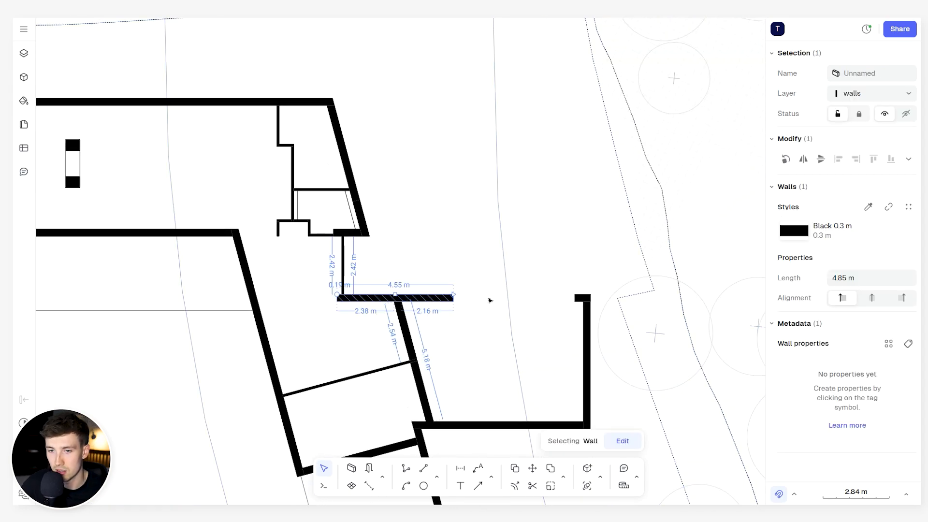
pyautogui.click(503, 272)
pyautogui.scroll(-2, 504, 278)
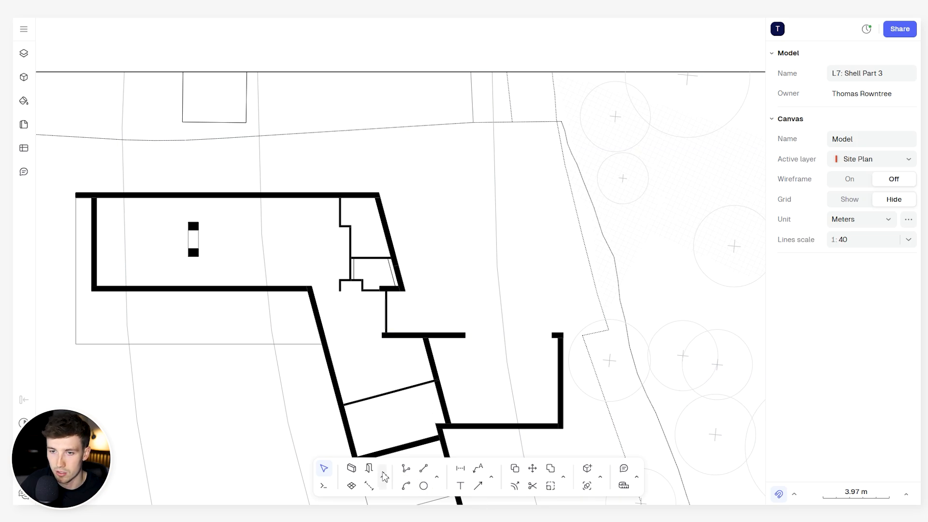
pyautogui.click(438, 478)
pyautogui.click(471, 449)
pyautogui.click(470, 194)
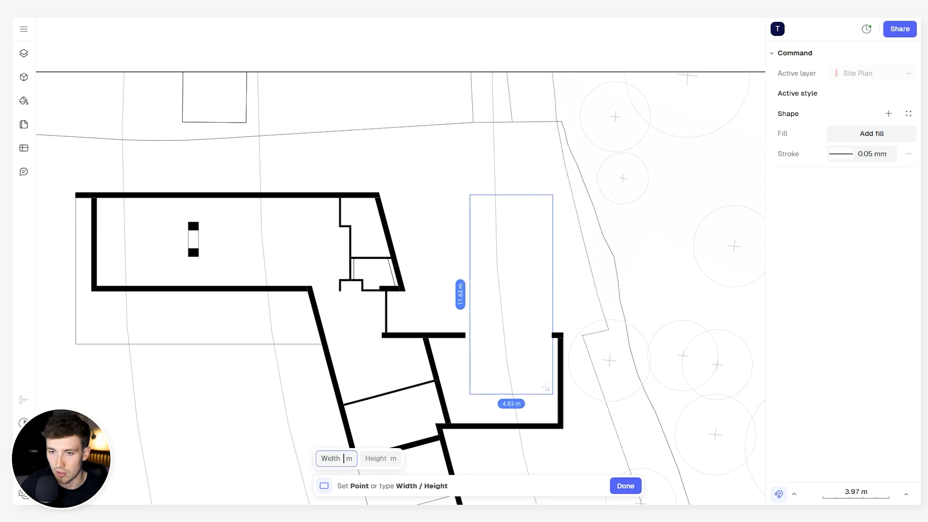
pyautogui.press('Escape')
# - Examine the ground-floor partitions around the small northeastern rooms, the walls of the southern wing and the garage opening
pyautogui.scroll(5, 498, 276)
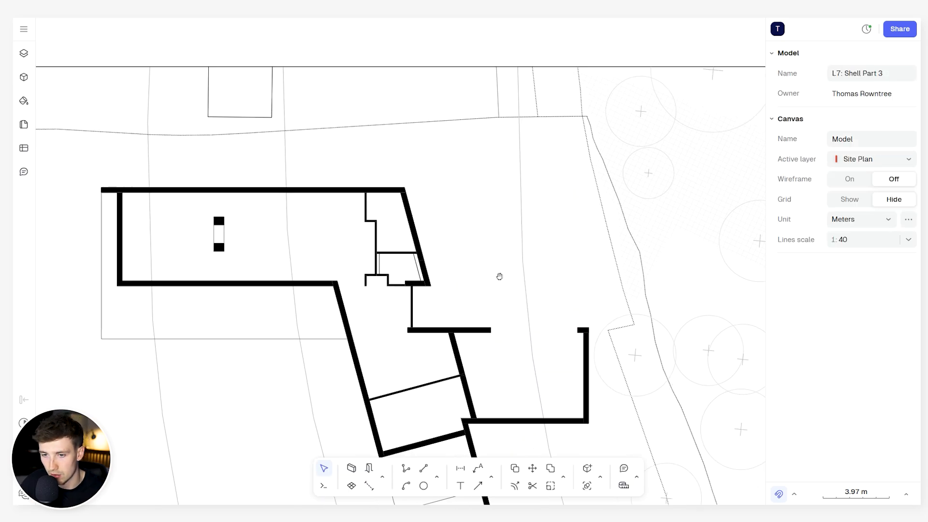
pyautogui.scroll(3, 494, 197)
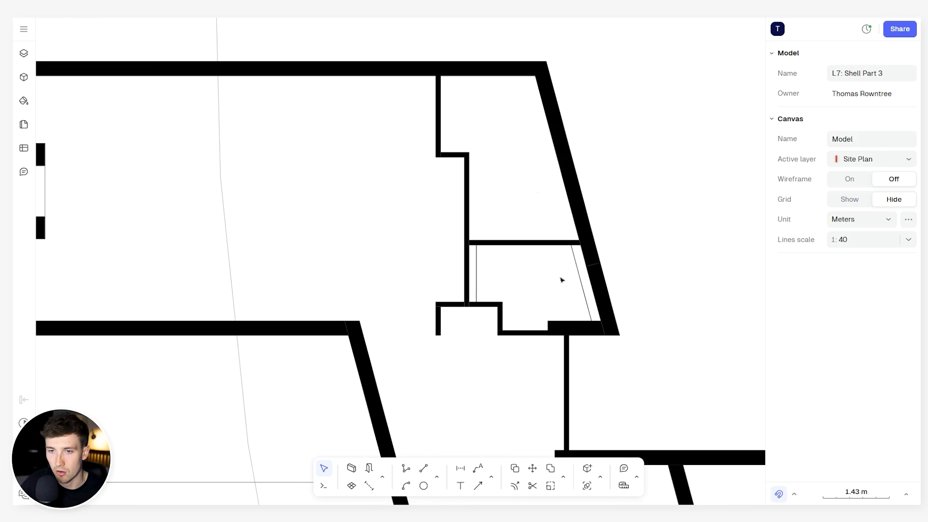
pyautogui.scroll(3, 491, 314)
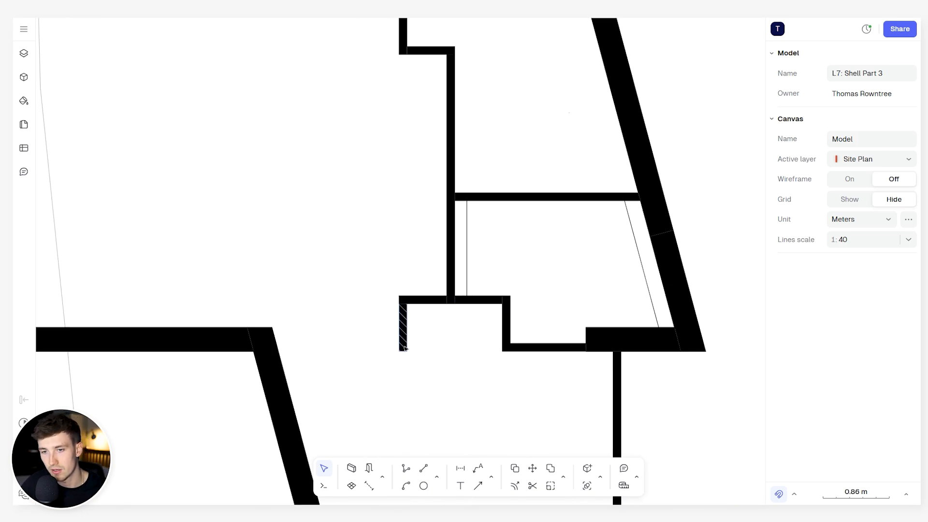
pyautogui.scroll(-3, 486, 345)
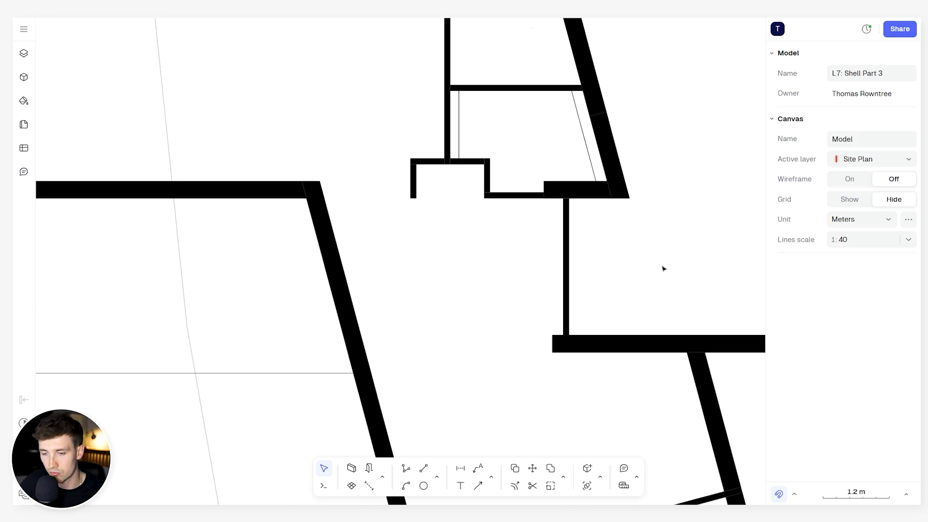
pyautogui.scroll(-3, 475, 255)
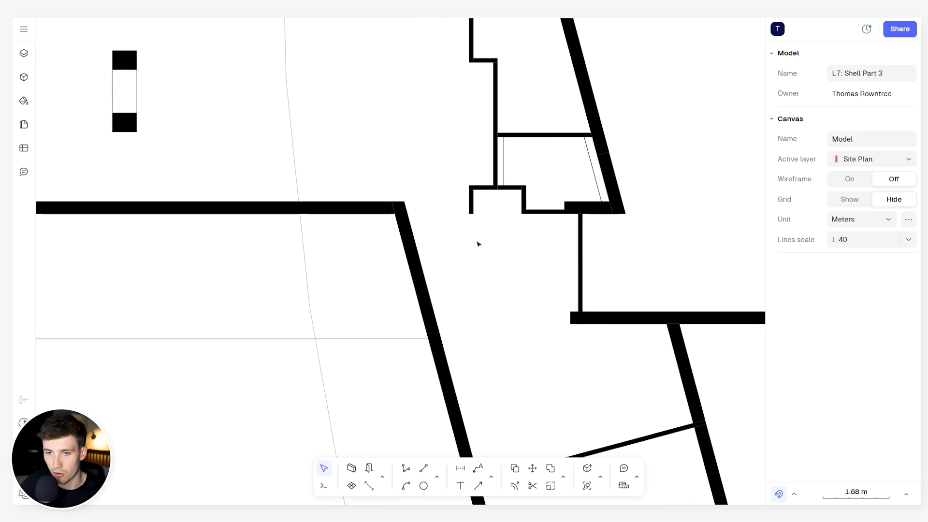
pyautogui.scroll(-6, 494, 301)
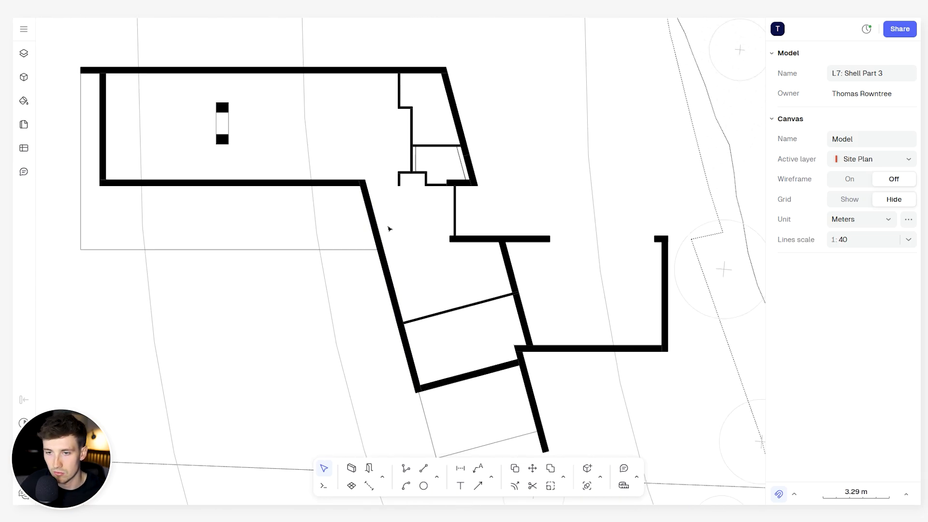
pyautogui.scroll(4, 390, 228)
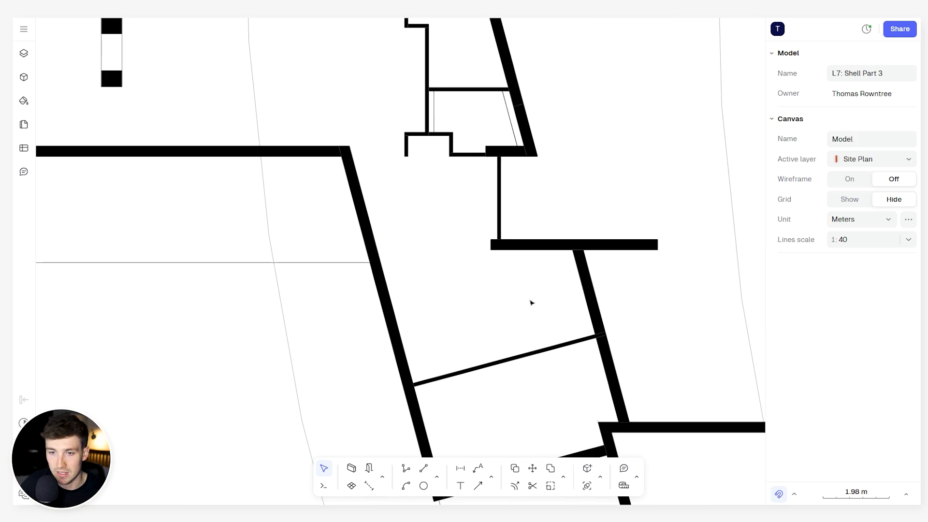
pyautogui.scroll(-2, 416, 263)
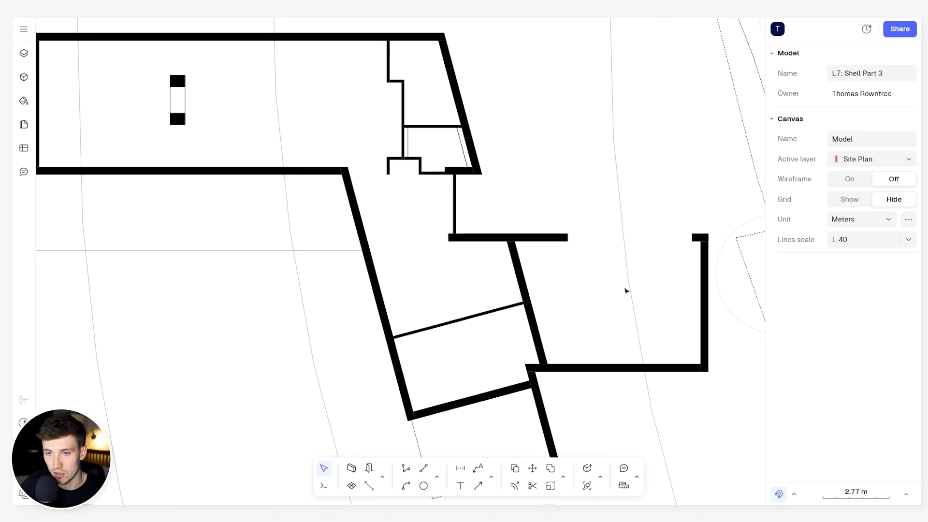
pyautogui.scroll(-3, 488, 311)
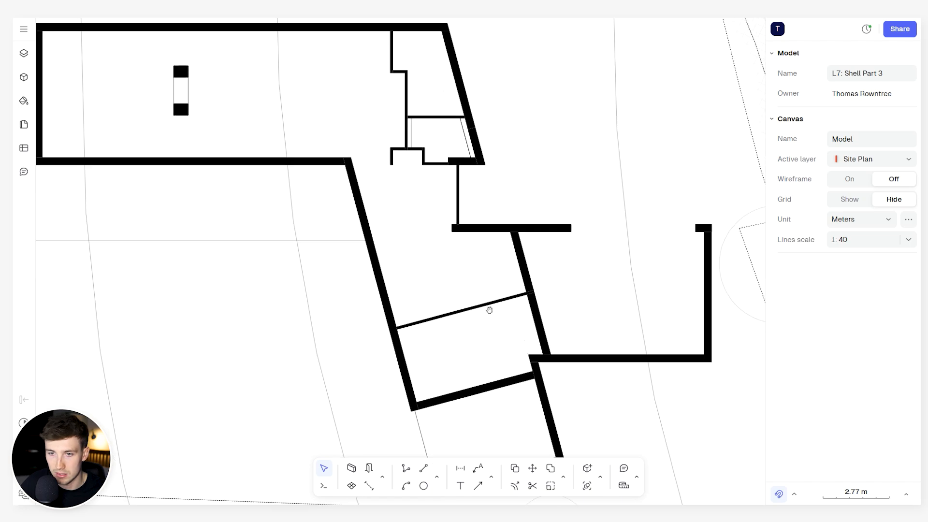
pyautogui.moveTo(461, 241); pyautogui.dragTo(542, 385, button='middle')
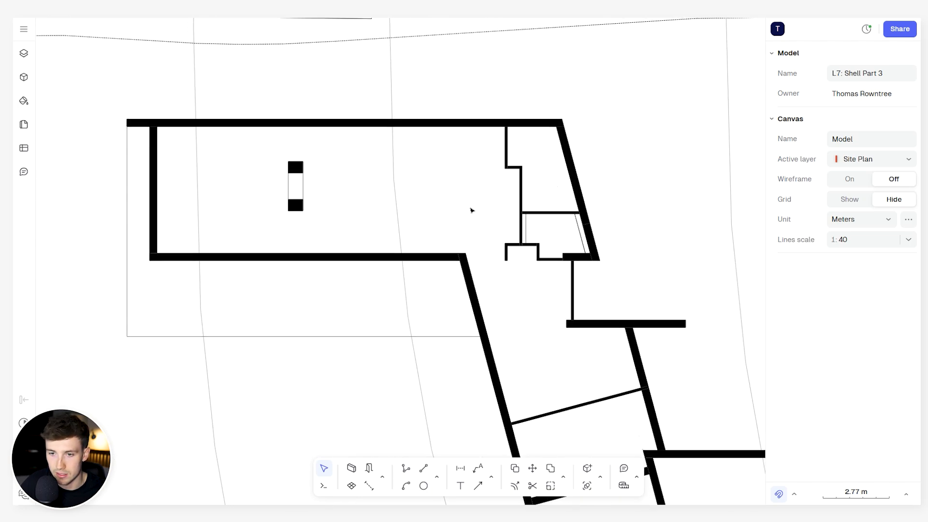
# - Examine the two solid piers and the lines joining them in the large western room, and their position within the ground-floor shell
pyautogui.scroll(3, 288, 166)
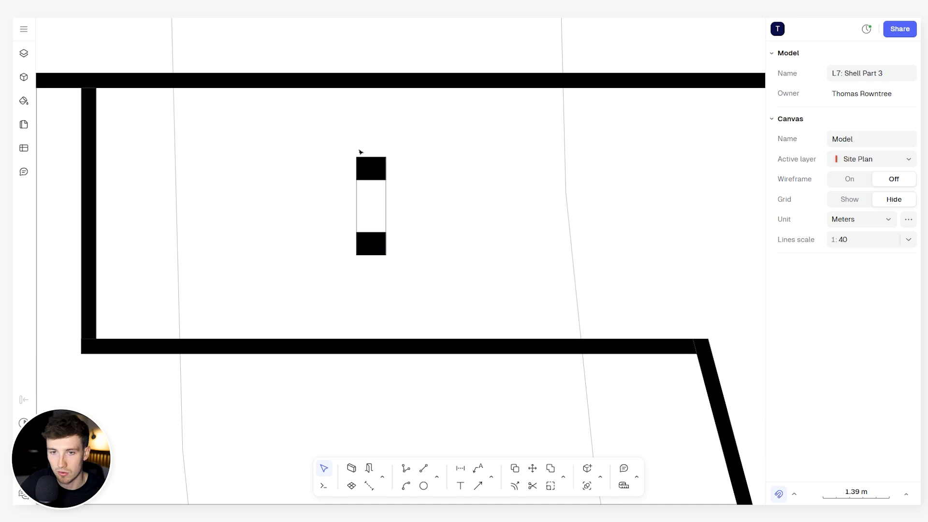
pyautogui.moveTo(332, 147); pyautogui.dragTo(406, 290)
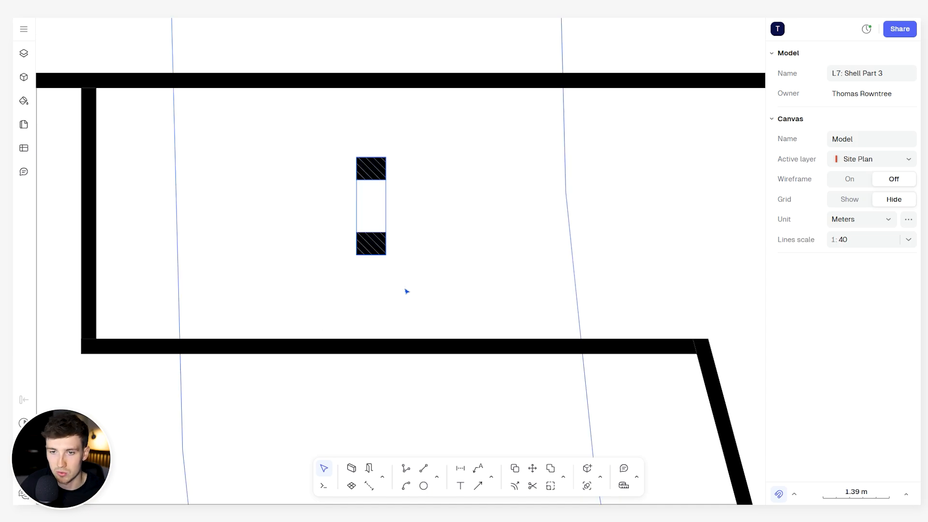
pyautogui.press('Escape')
pyautogui.scroll(-4, 448, 222)
pyautogui.scroll(2, 460, 209)
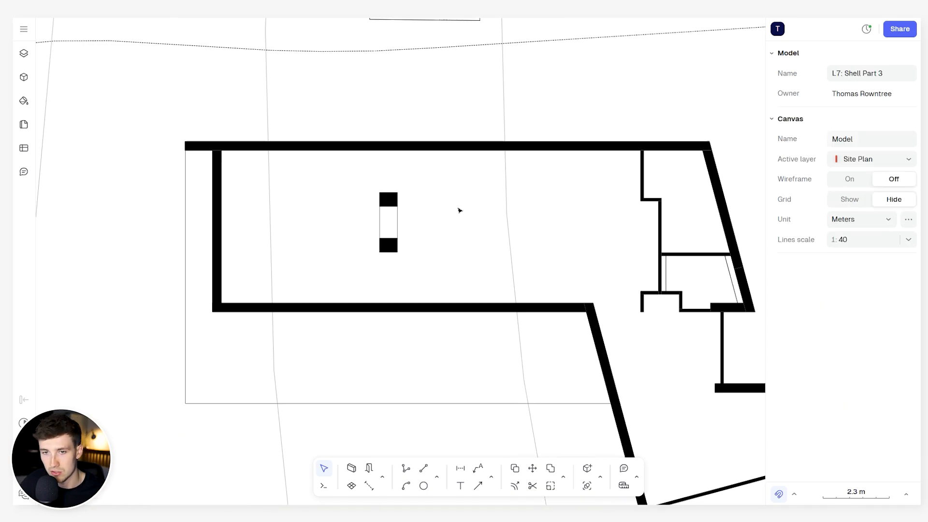
pyautogui.scroll(2, 476, 224)
pyautogui.scroll(-3, 336, 169)
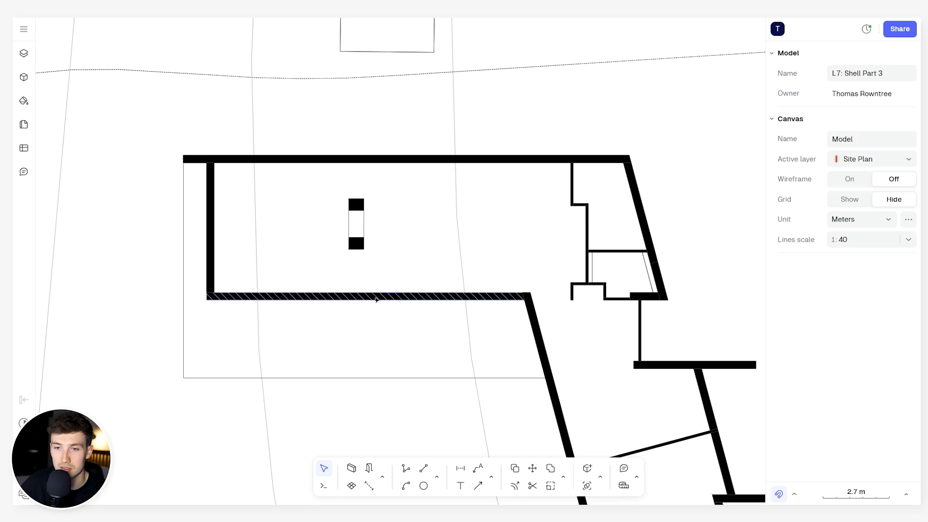
pyautogui.moveTo(414, 240); pyautogui.dragTo(447, 223, button='middle')
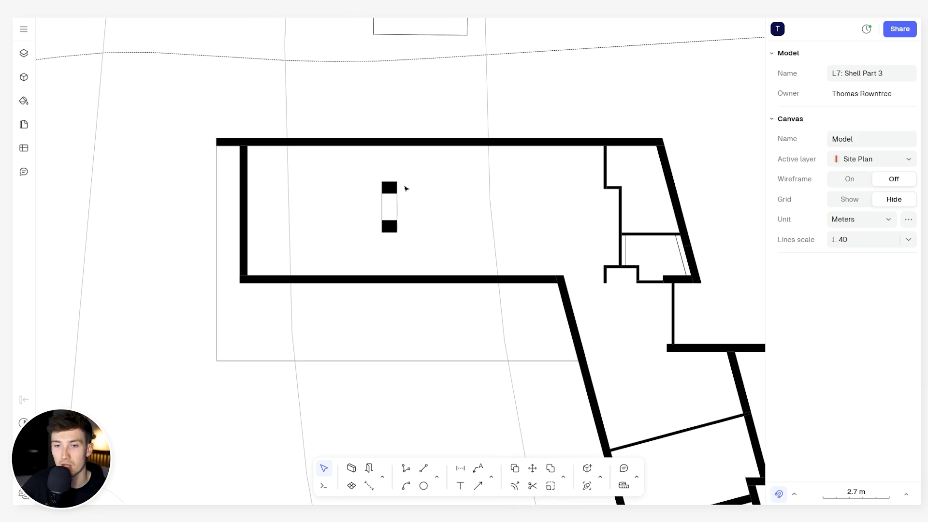
pyautogui.scroll(3, 360, 173)
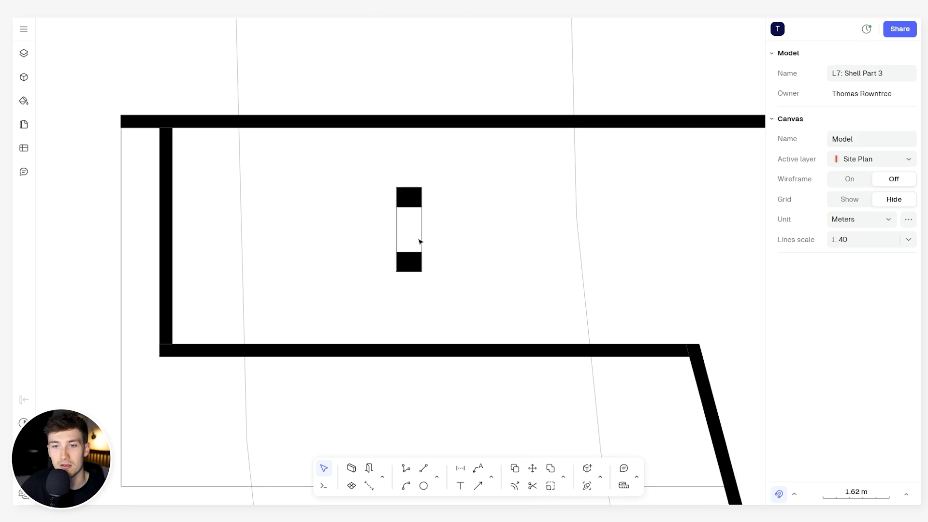
pyautogui.moveTo(369, 154)
pyautogui.mouseDown()
pyautogui.moveTo(419, 224)
pyautogui.moveTo(454, 311)
pyautogui.mouseUp()
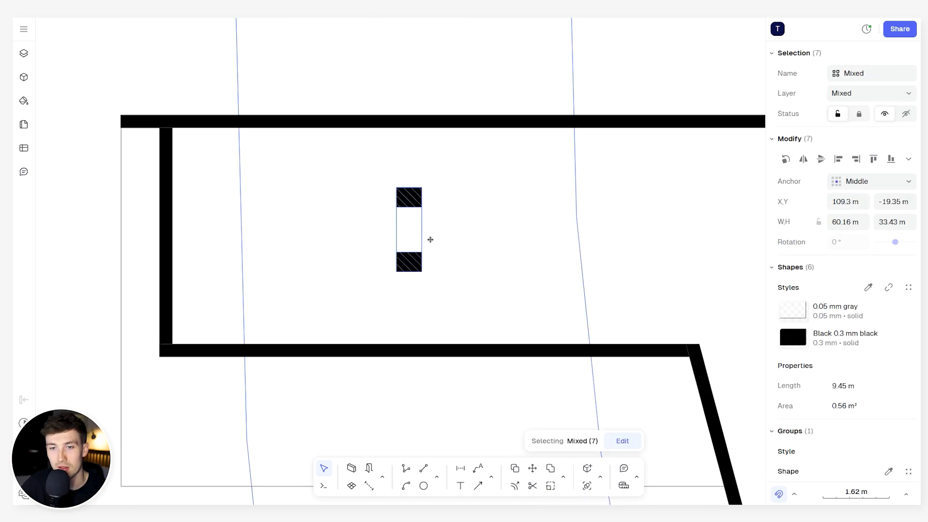
pyautogui.scroll(3, 426, 223)
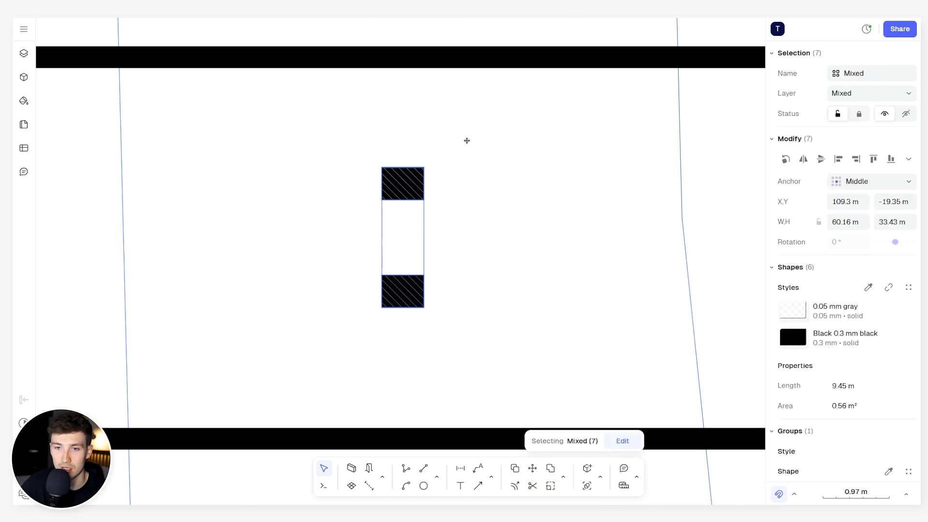
pyautogui.scroll(-2, 467, 142)
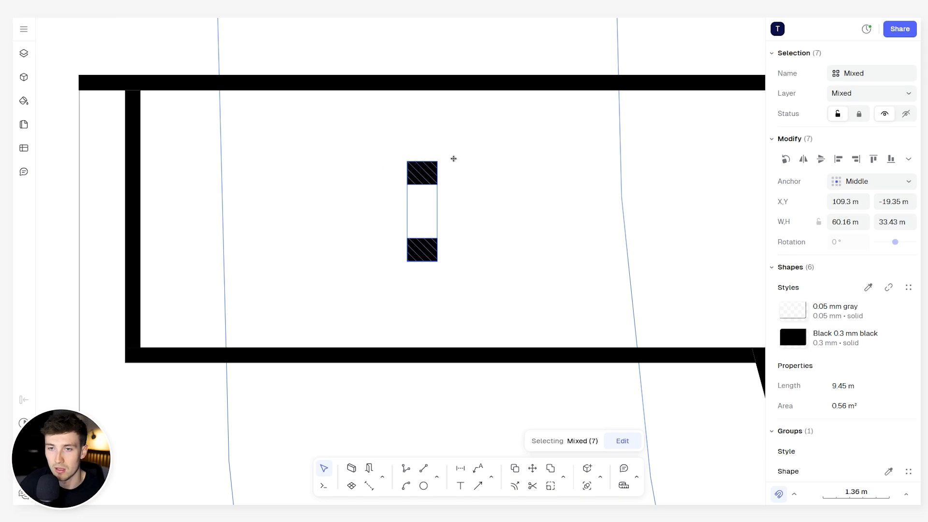
pyautogui.click(427, 227)
pyautogui.moveTo(468, 216); pyautogui.dragTo(495, 228, button='middle')
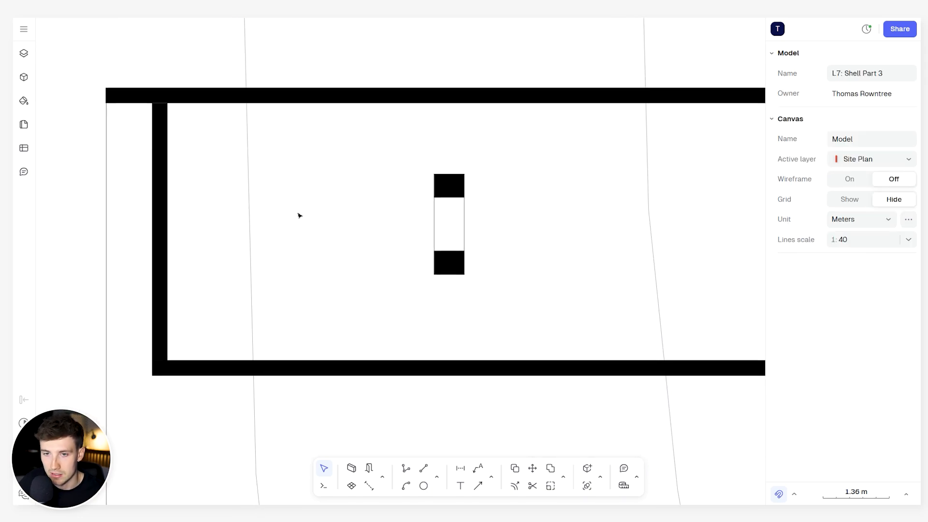
pyautogui.scroll(-2, 368, 208)
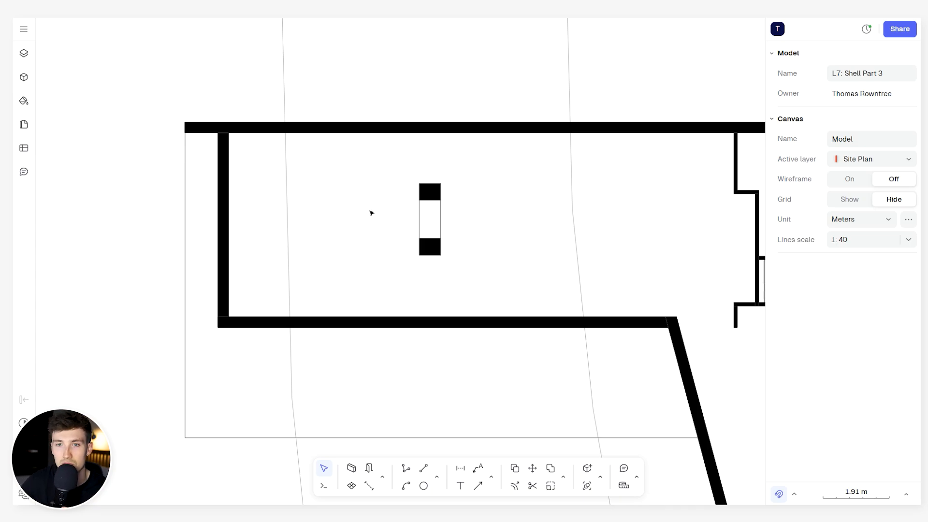
pyautogui.scroll(-4, 582, 227)
pyautogui.moveTo(594, 250); pyautogui.dragTo(520, 220, button='middle')
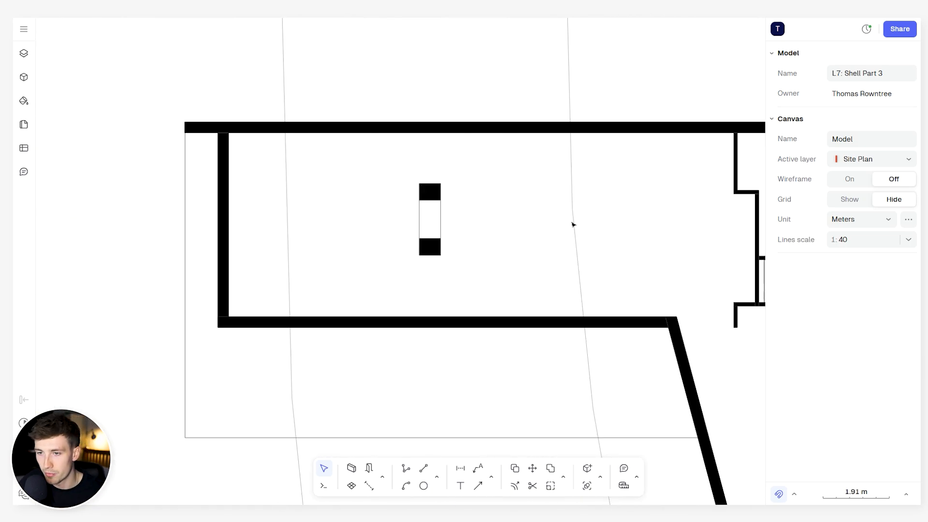
pyautogui.scroll(-4, 575, 225)
pyautogui.moveTo(608, 258); pyautogui.dragTo(410, 180, button='middle')
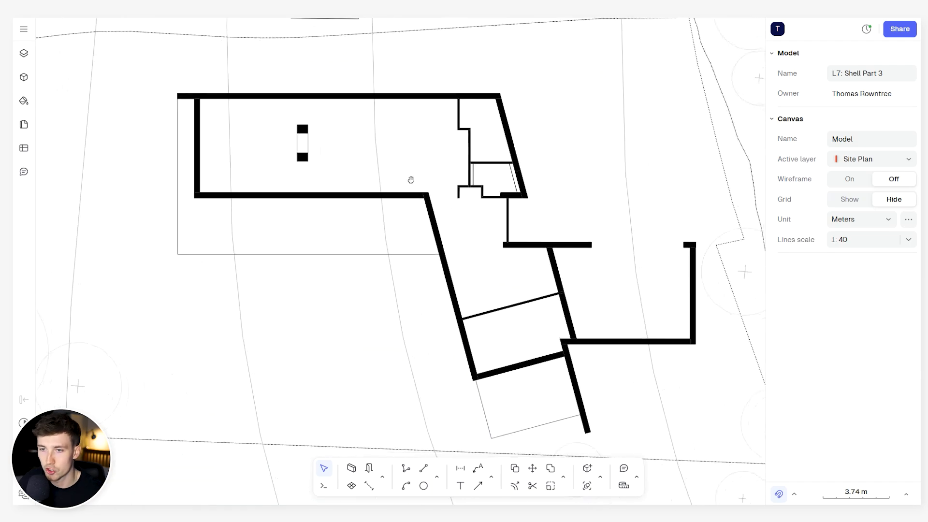
# - Examine the upper-floor plan's outer walls, partitions and inner room enclosures, along with the outlines of the roofs on either side
pyautogui.scroll(-6, 450, 189)
pyautogui.moveTo(505, 265); pyautogui.dragTo(504, 101, button='middle')
pyautogui.moveTo(521, 370); pyautogui.dragTo(551, 225, button='middle')
pyautogui.scroll(6, 508, 227)
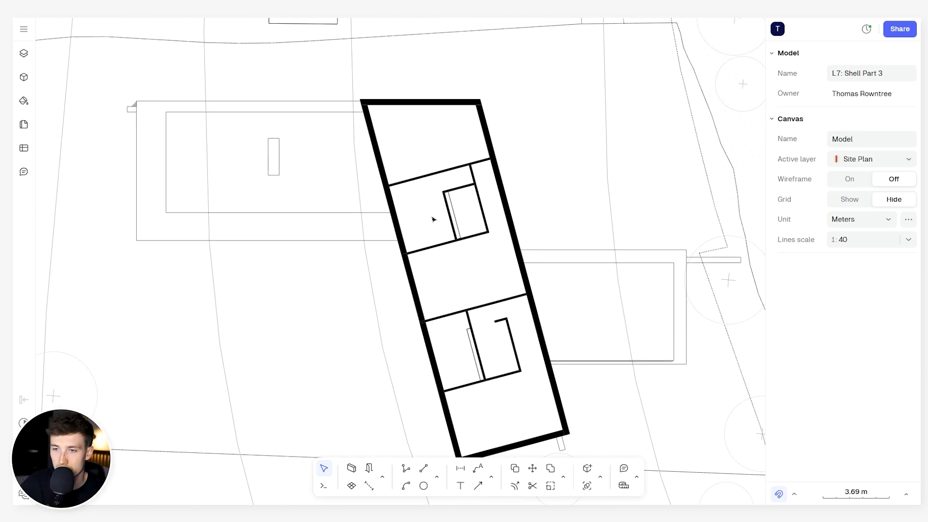
pyautogui.moveTo(410, 212); pyautogui.dragTo(424, 208, button='middle')
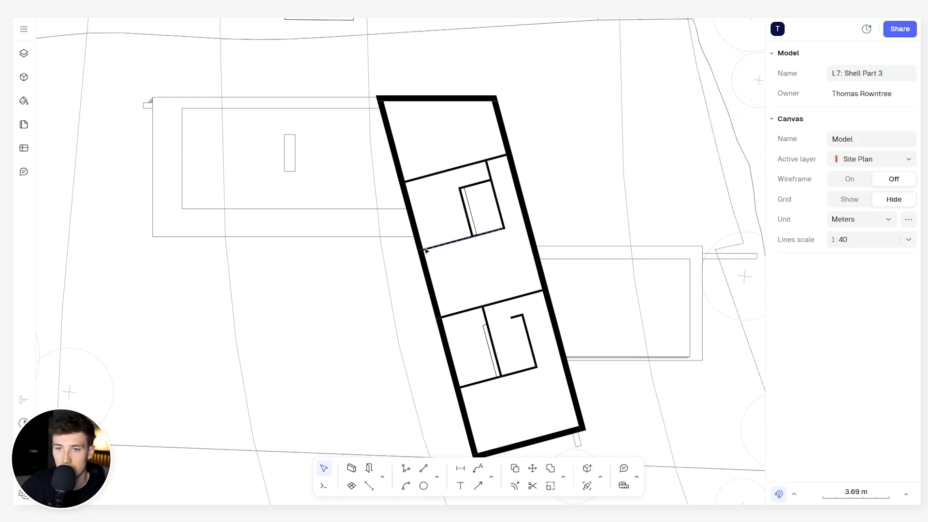
pyautogui.hscroll(-3, 346, 155)
pyautogui.keyDown('ctrl'); pyautogui.scroll(5, 346, 156); pyautogui.keyUp('ctrl')
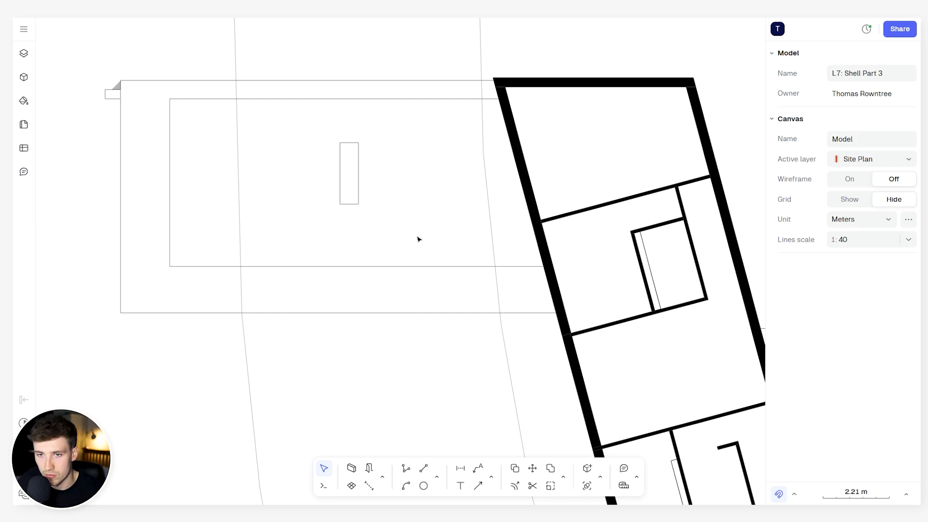
pyautogui.keyDown('ctrl'); pyautogui.scroll(-5, 420, 230); pyautogui.keyUp('ctrl')
pyautogui.hscroll(3, 353, 184)
pyautogui.keyDown('ctrl'); pyautogui.scroll(4, 459, 256); pyautogui.keyUp('ctrl')
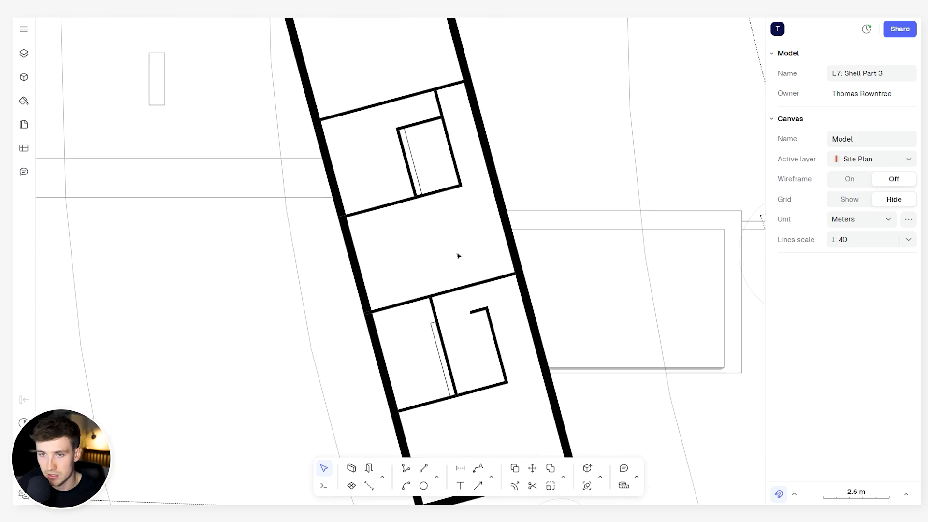
pyautogui.scroll(-3, 491, 275)
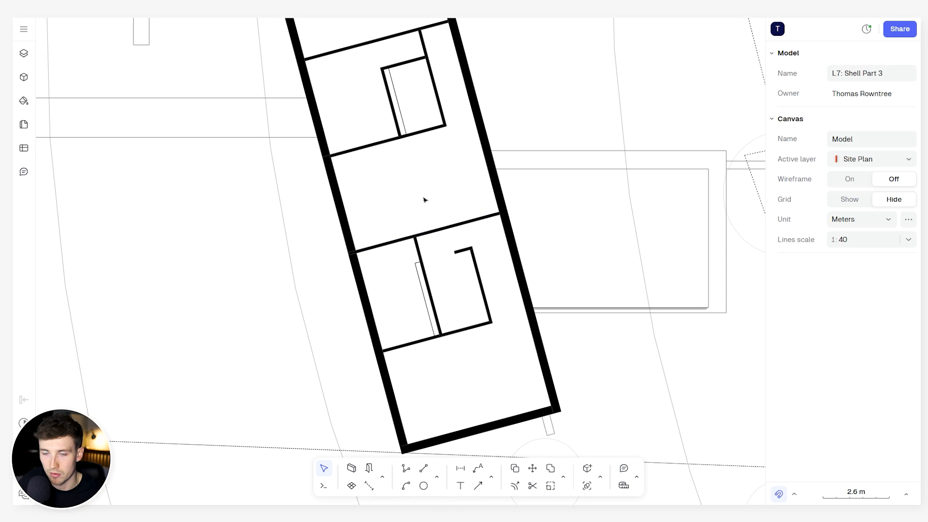
pyautogui.scroll(5, 456, 158)
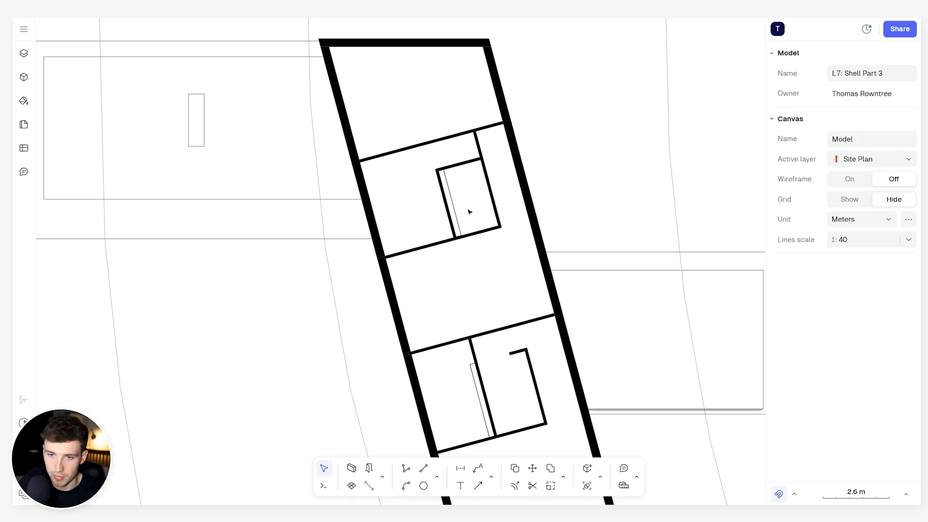
pyautogui.scroll(-5, 469, 211)
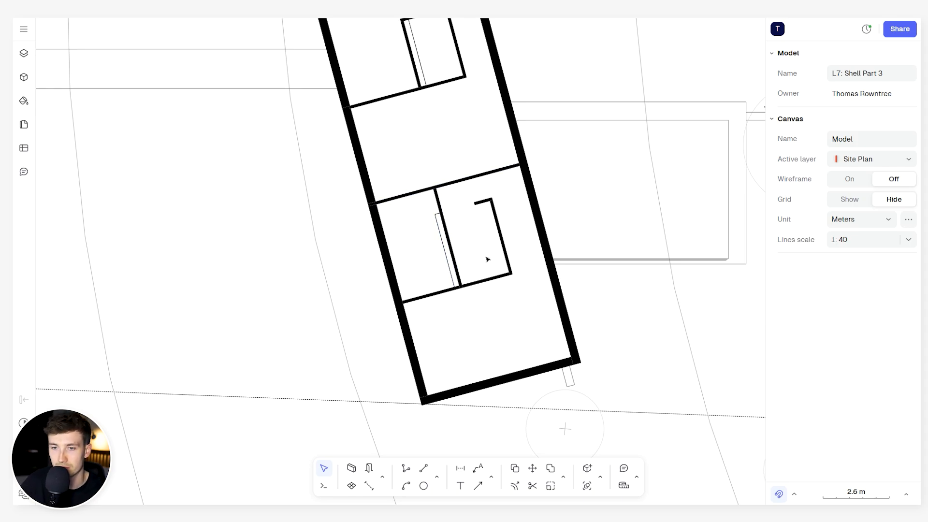
# - Start a polyline on the ground-floor plan tracing the western terrace edge from the north wall's west end around to the southern wing's wall
pyautogui.scroll(-10, 486, 249)
pyautogui.moveTo(503, 183); pyautogui.dragTo(384, 335, button='middle')
pyautogui.scroll(5, 414, 209)
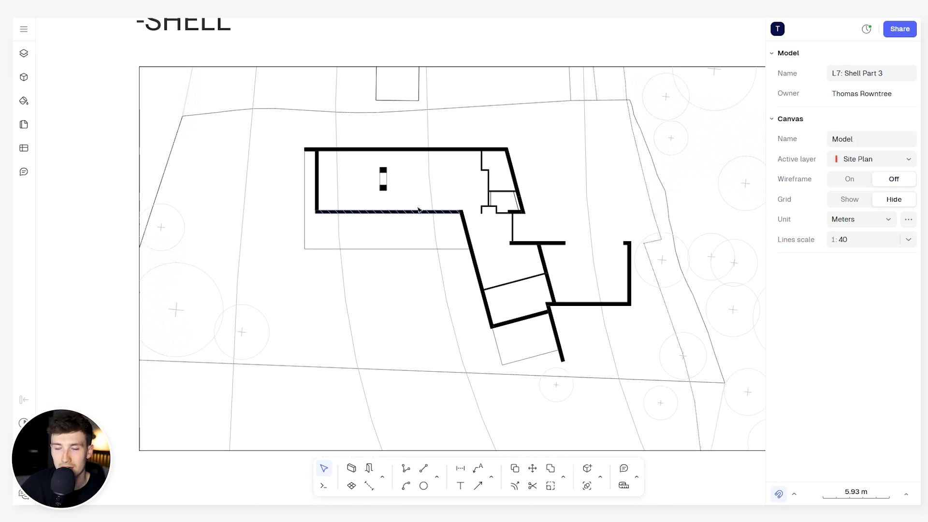
pyautogui.moveTo(409, 231); pyautogui.dragTo(408, 245, button='middle')
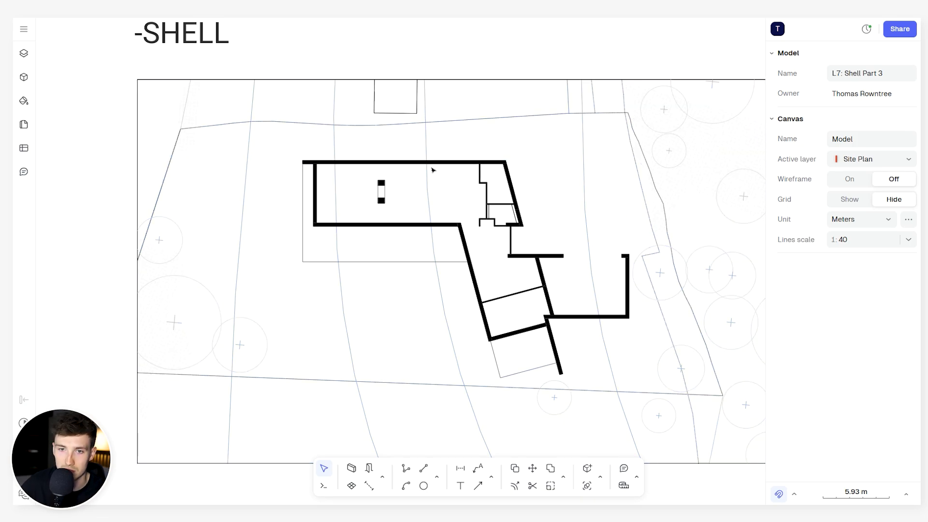
pyautogui.scroll(3, 316, 155)
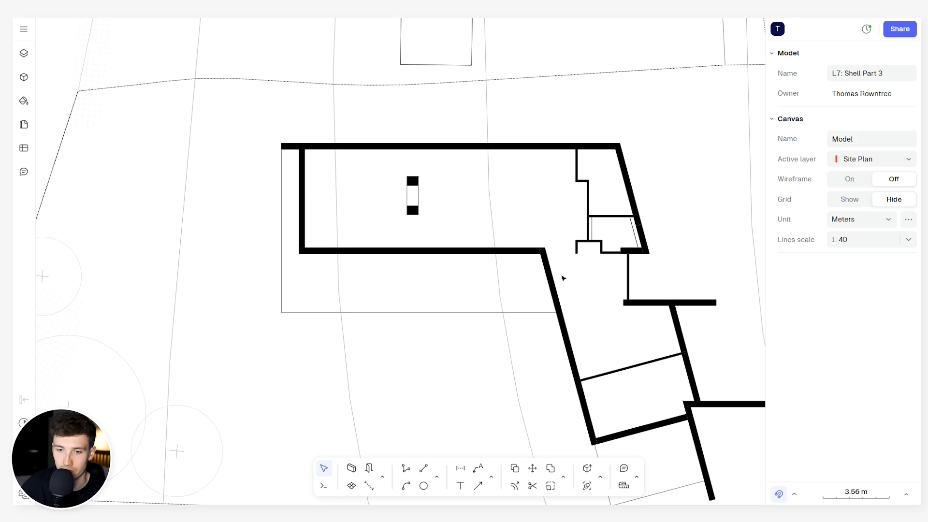
pyautogui.moveTo(563, 278); pyautogui.dragTo(558, 272, button='middle')
pyautogui.click(407, 469)
pyautogui.scroll(3, 279, 164)
pyautogui.click(274, 120)
pyautogui.click(274, 401)
pyautogui.moveTo(682, 390); pyautogui.dragTo(554, 320, button='middle')
pyautogui.click(604, 333)
# - Continue the polyline down the southern wing's outer wall and around its southwest corner to the start of the southern terrace edge
pyautogui.scroll(-2, 613, 353)
pyautogui.moveTo(614, 367); pyautogui.dragTo(541, 262, button='middle')
pyautogui.scroll(6, 586, 381)
pyautogui.click(562, 379)
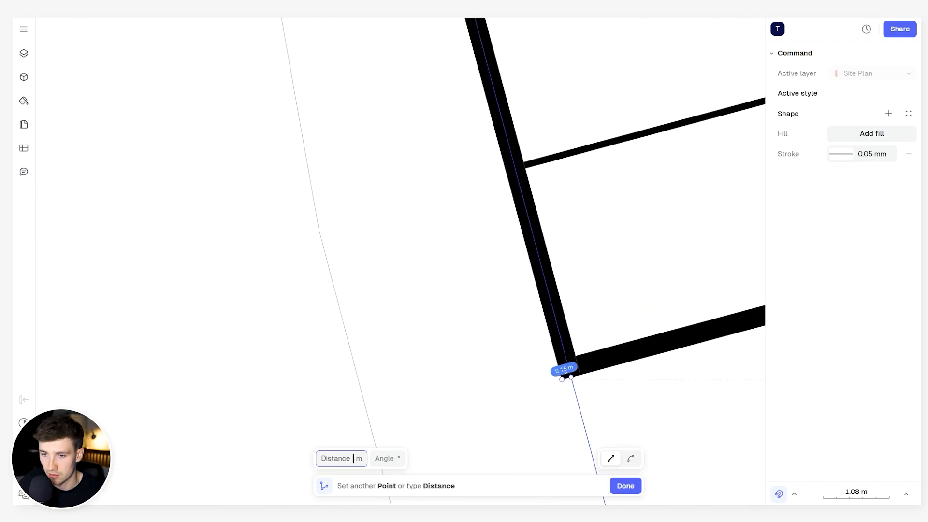
pyautogui.click(571, 377)
# - Trace the southern terrace's edges with the polyline, then follow the projecting wall up to the garage's southwest corner
pyautogui.moveTo(604, 467); pyautogui.dragTo(522, 280, button='middle')
pyautogui.click(543, 394)
pyautogui.scroll(-2, 571, 294)
pyautogui.moveTo(578, 292); pyautogui.dragTo(408, 322, button='middle')
pyautogui.click(601, 340)
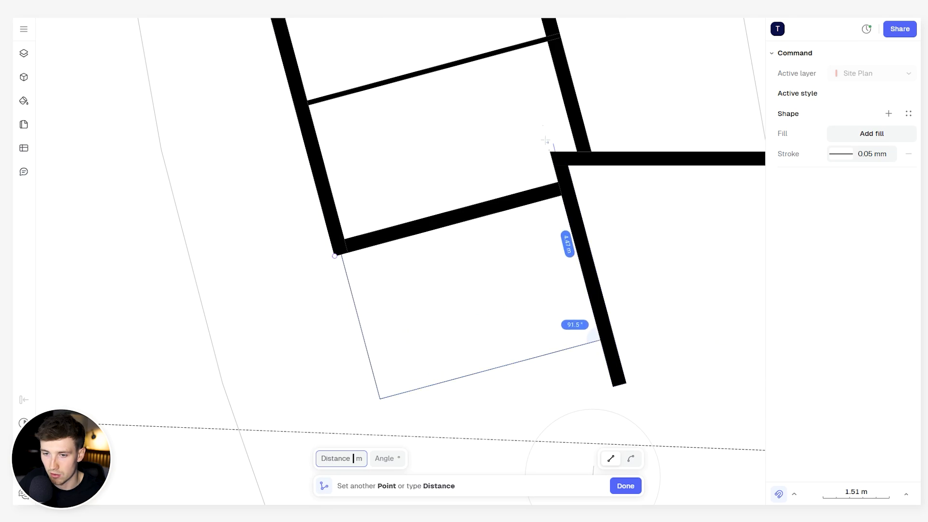
pyautogui.click(545, 141)
# - Extend the polyline along the garage's south and east walls to the wall return beside its northern opening
pyautogui.scroll(-2, 545, 140)
pyautogui.moveTo(546, 140); pyautogui.dragTo(345, 253, button='middle')
pyautogui.click(581, 263)
pyautogui.click(581, 102)
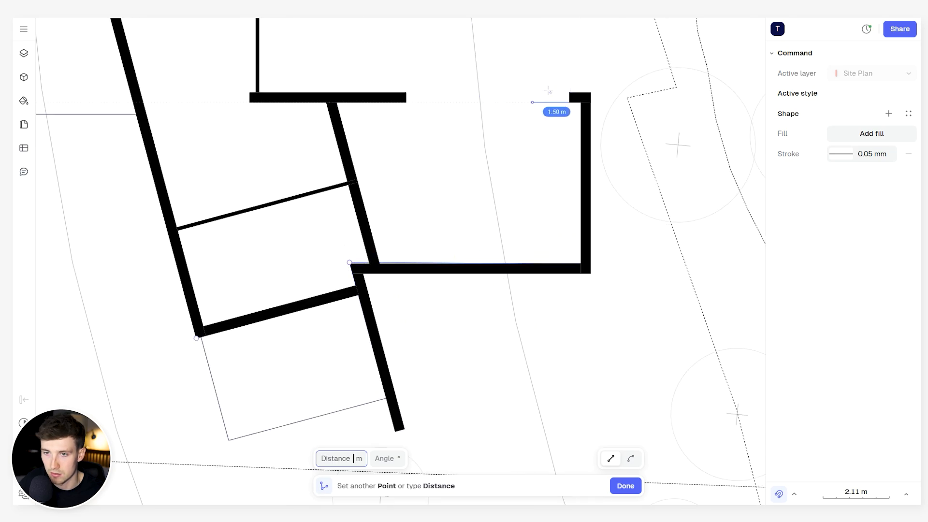
pyautogui.moveTo(548, 90); pyautogui.dragTo(564, 269, button='middle')
pyautogui.scroll(-2, 564, 269)
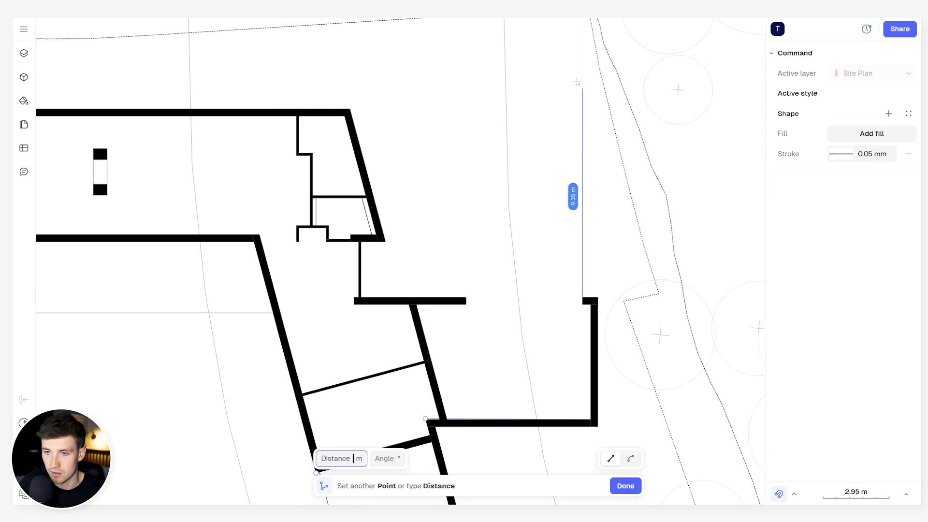
# - Carry the polyline about 9.35 m north of the garage opening, across, and back down to the opening's west side to outline the driveway
pyautogui.click(583, 88)
pyautogui.click(469, 89)
pyautogui.click(469, 299)
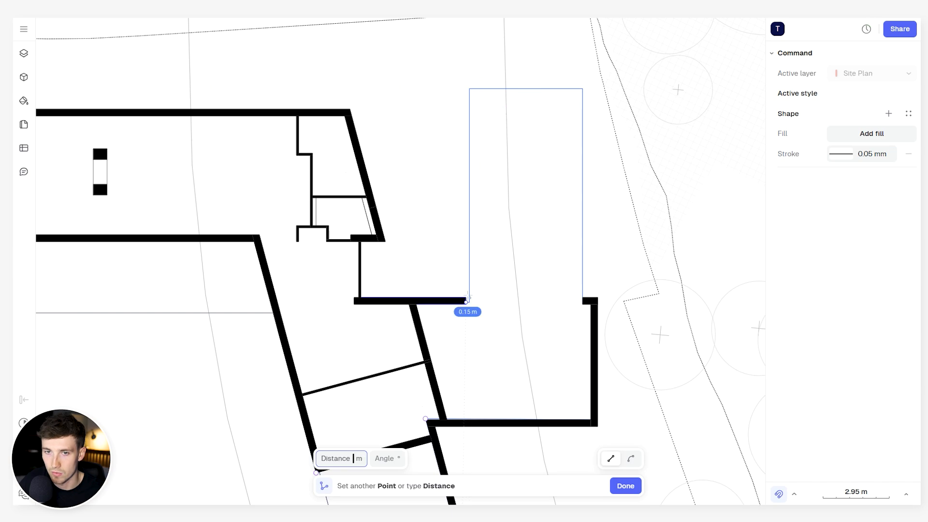
pyautogui.scroll(8, 467, 298)
pyautogui.scroll(-2, 335, 303)
# - Check the fill settings of the driveway shape inside its group and review the masked footprint on the whole site plan
pyautogui.moveTo(68, 299); pyautogui.dragTo(373, 285, button='middle')
pyautogui.click(373, 285)
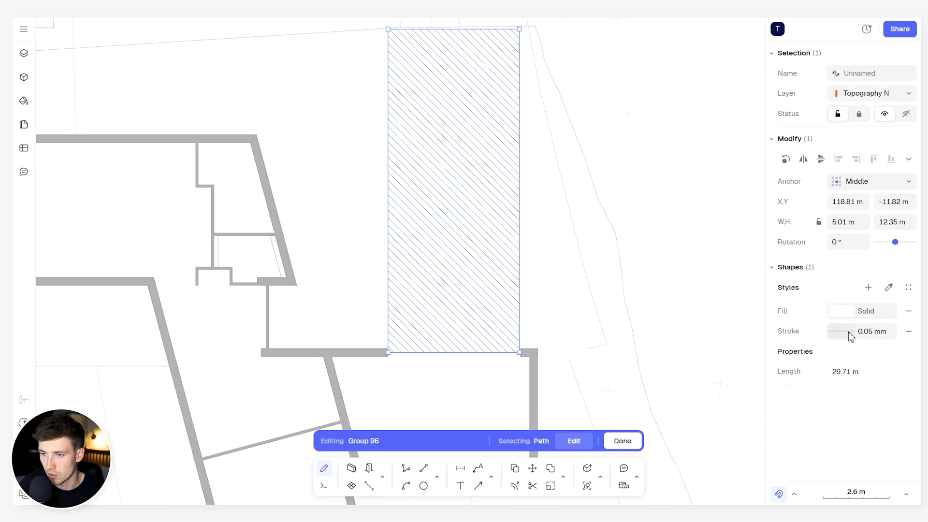
pyautogui.click(848, 313)
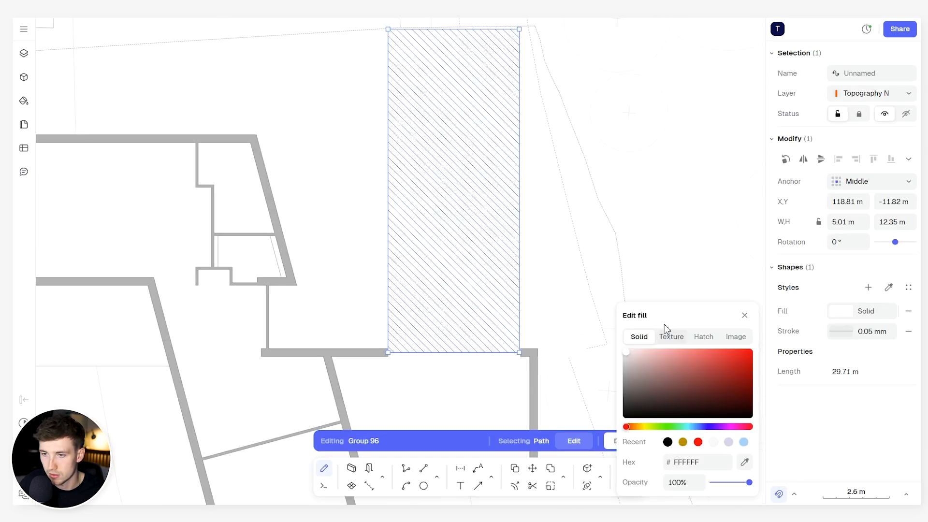
pyautogui.press('Escape')
pyautogui.press('Escape')
pyautogui.press('Escape')
pyautogui.scroll(-3, 512, 205)
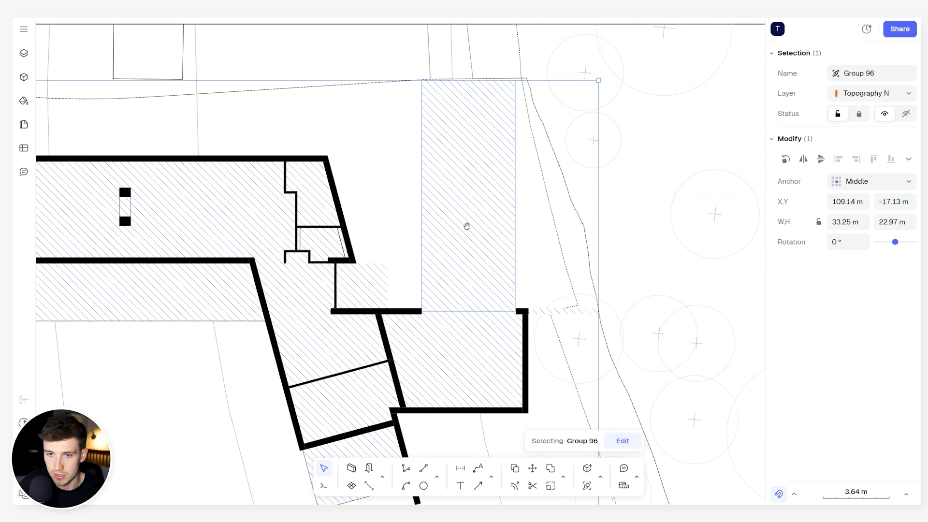
pyautogui.scroll(-5, 521, 197)
pyautogui.moveTo(467, 226); pyautogui.dragTo(519, 205, button='middle')
pyautogui.moveTo(395, 197); pyautogui.dragTo(421, 197, button='middle')
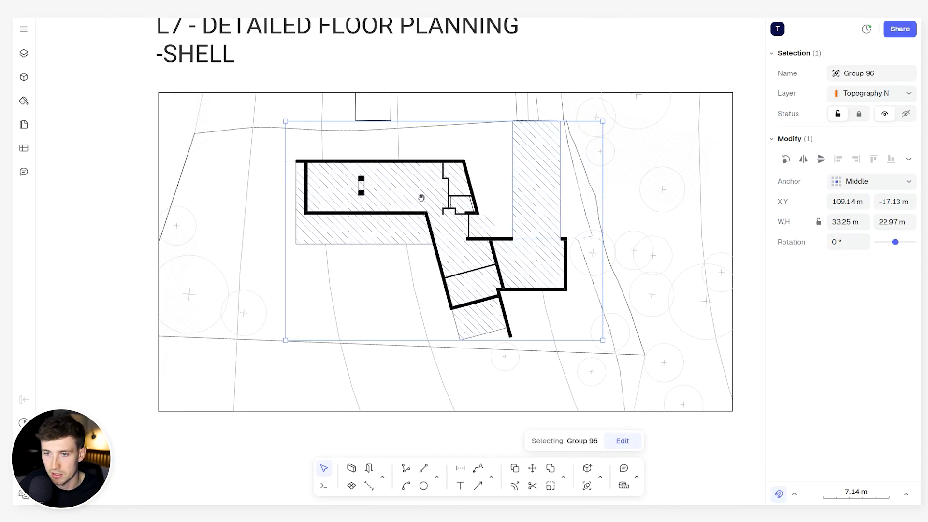
pyautogui.press('Escape')
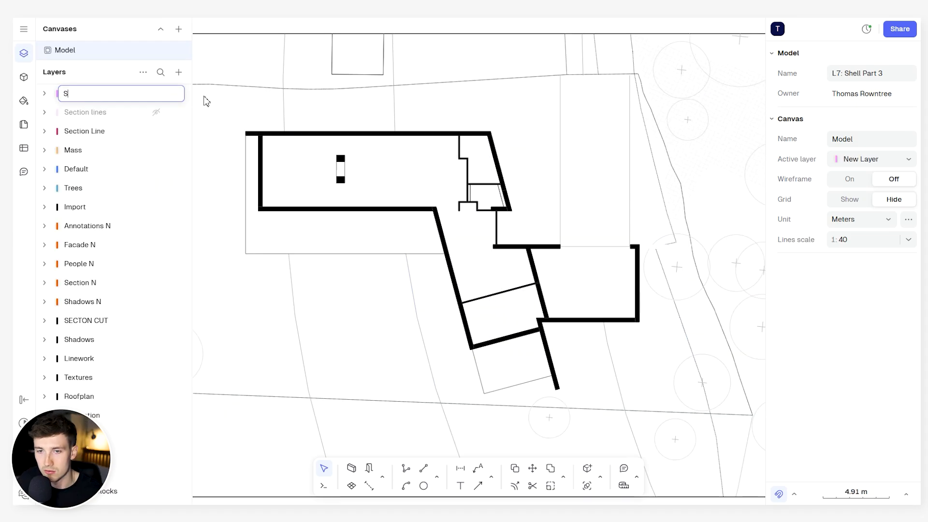
# - Add a new layer named Section as the active layer
pyautogui.write('ec')
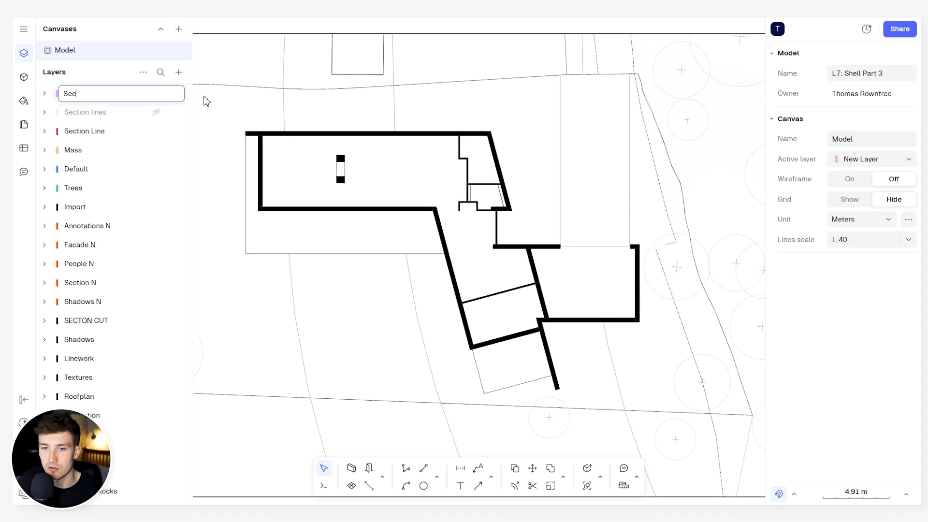
pyautogui.write('tion')
pyautogui.press('Return')
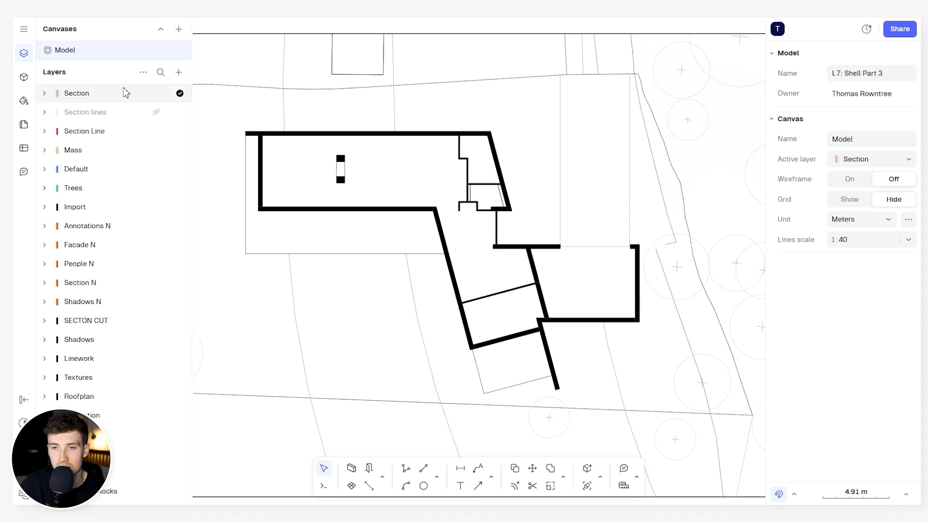
pyautogui.click(23, 53)
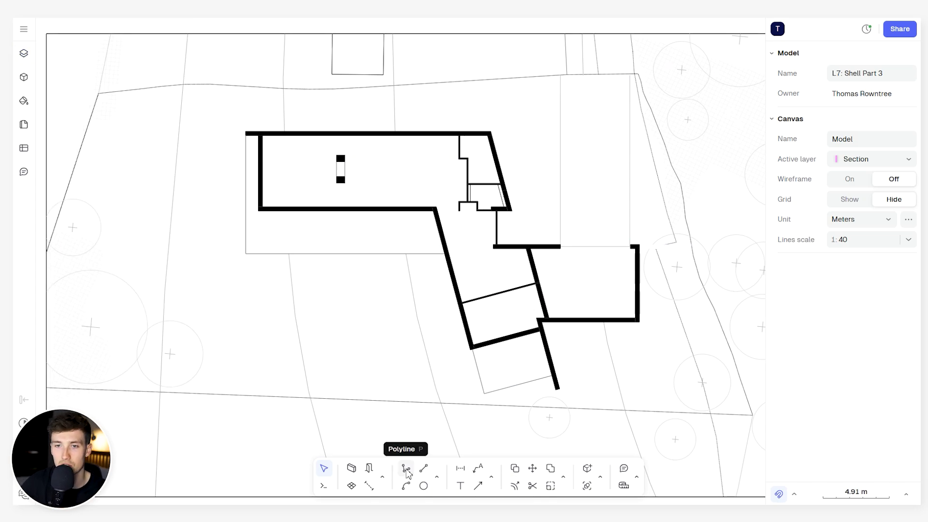
# - Draw a slanted section line about 26.5 m long from north of the building down through the southern wing and its terrace
pyautogui.click(406, 469)
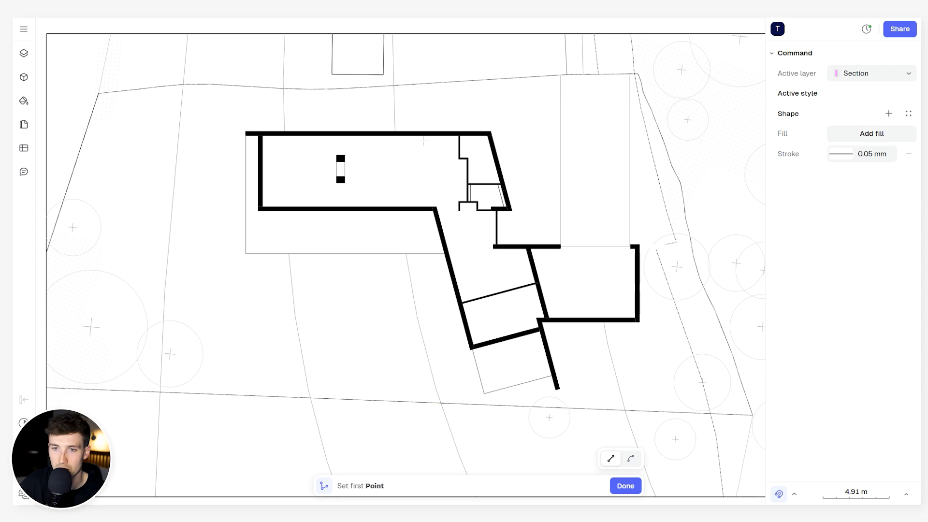
pyautogui.click(429, 100)
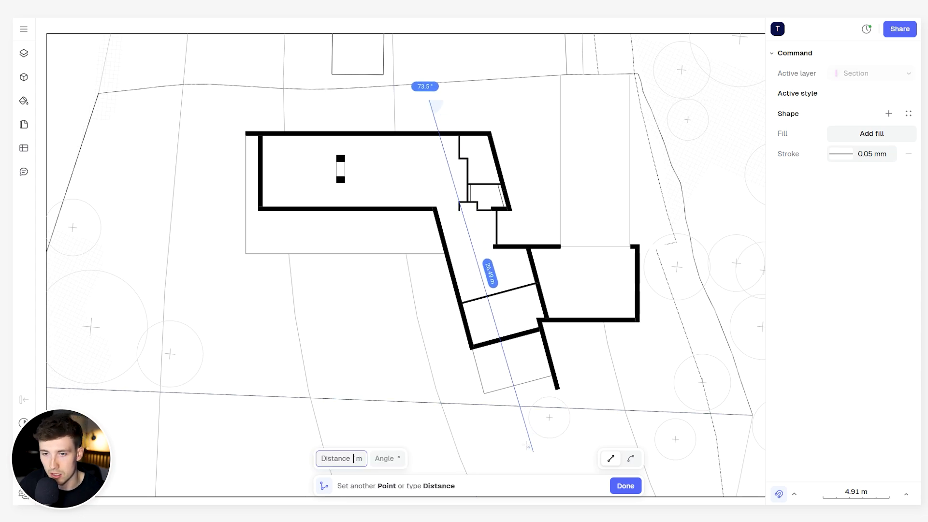
pyautogui.click(532, 453)
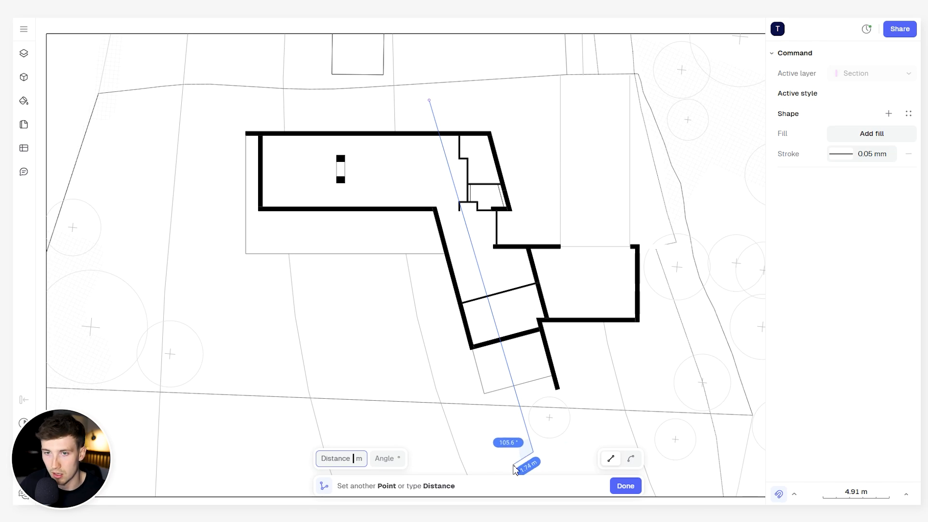
pyautogui.press('Return')
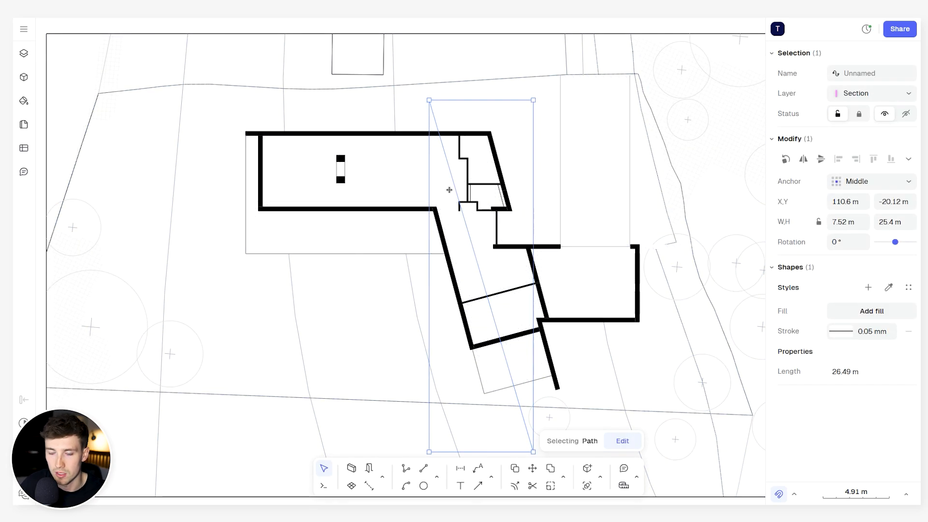
# - Draw a second section line about 35.8 m long, rising from southwest to northeast across the southern wing, and shift it slightly south
pyautogui.press('p')
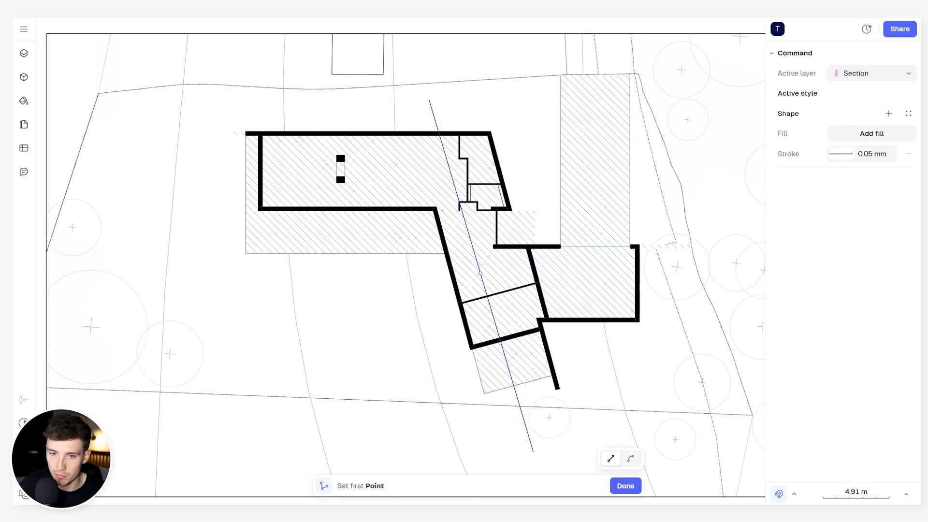
pyautogui.click(254, 321)
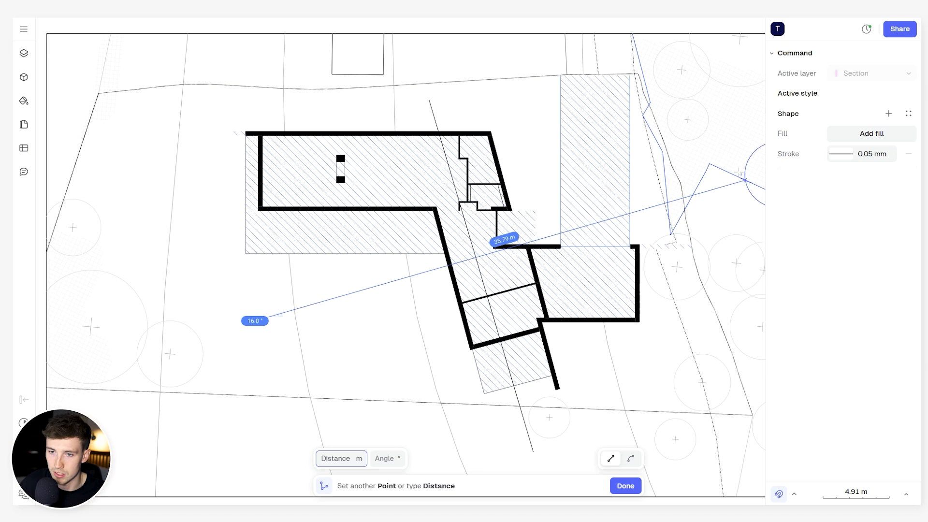
pyautogui.click(746, 184)
pyautogui.press('Return')
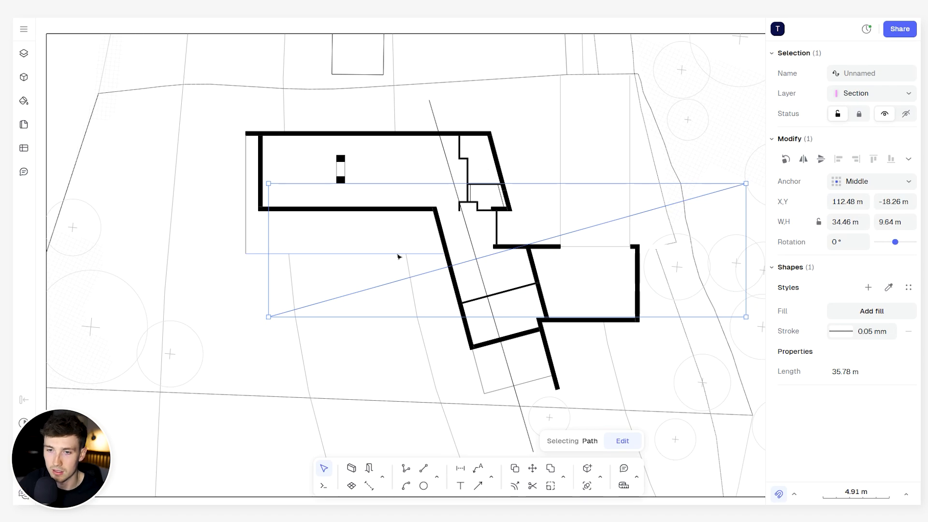
pyautogui.moveTo(543, 237)
pyautogui.mouseDown()
pyautogui.moveTo(554, 250)
pyautogui.moveTo(543, 253)
pyautogui.mouseUp()
pyautogui.press('Escape')
pyautogui.scroll(-5, 522, 238)
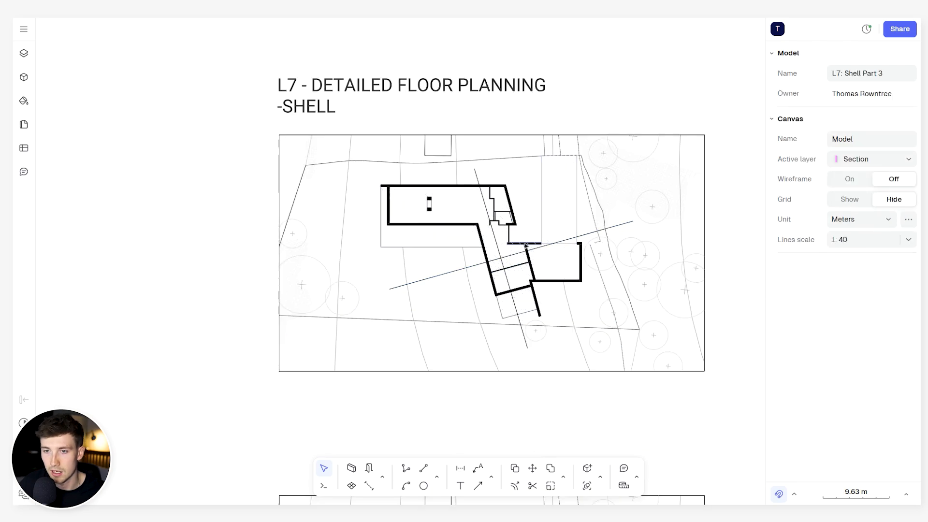
pyautogui.scroll(4, 501, 239)
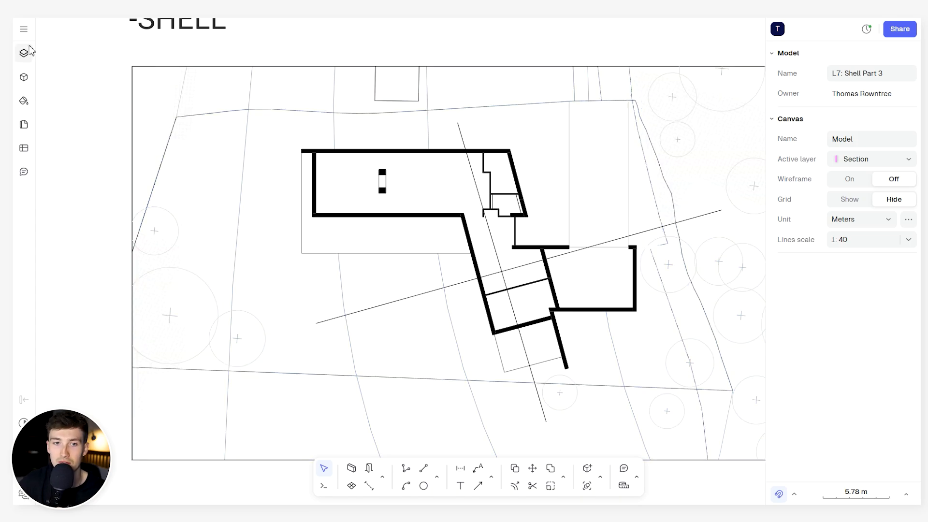
# - Browse the categories in the block libraries from start to end and back
pyautogui.click(24, 81)
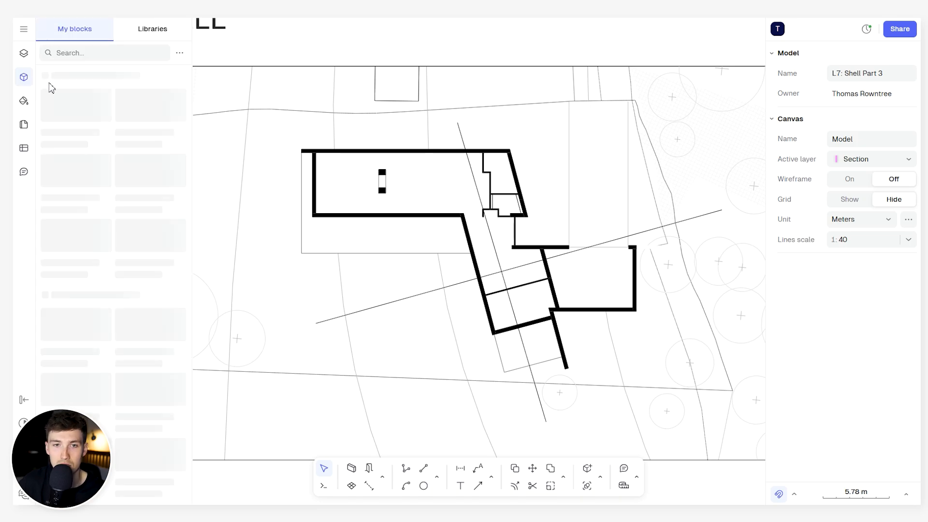
pyautogui.click(154, 32)
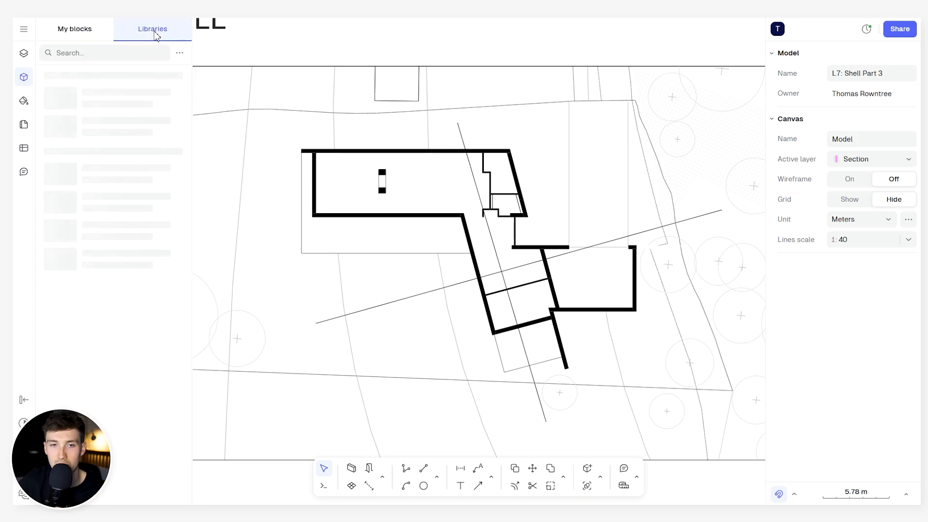
pyautogui.scroll(-5, 126, 217)
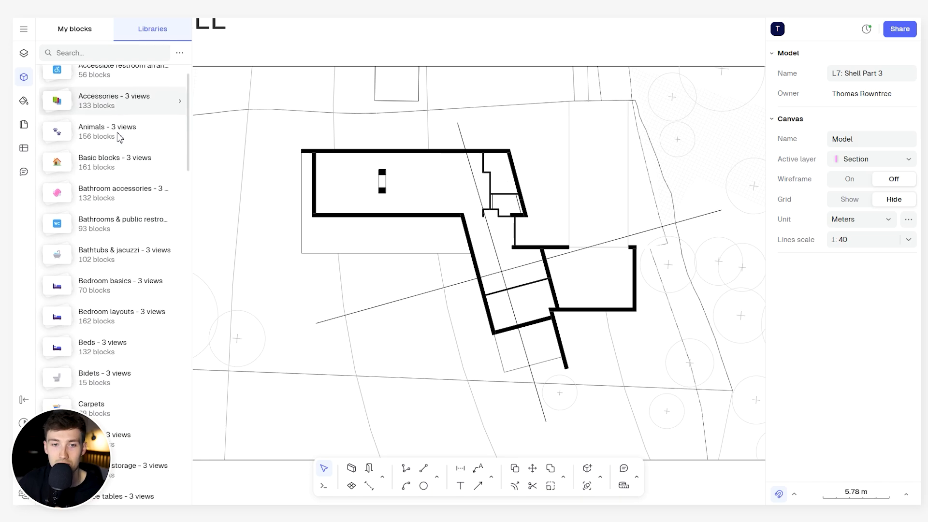
pyautogui.scroll(-10, 141, 290)
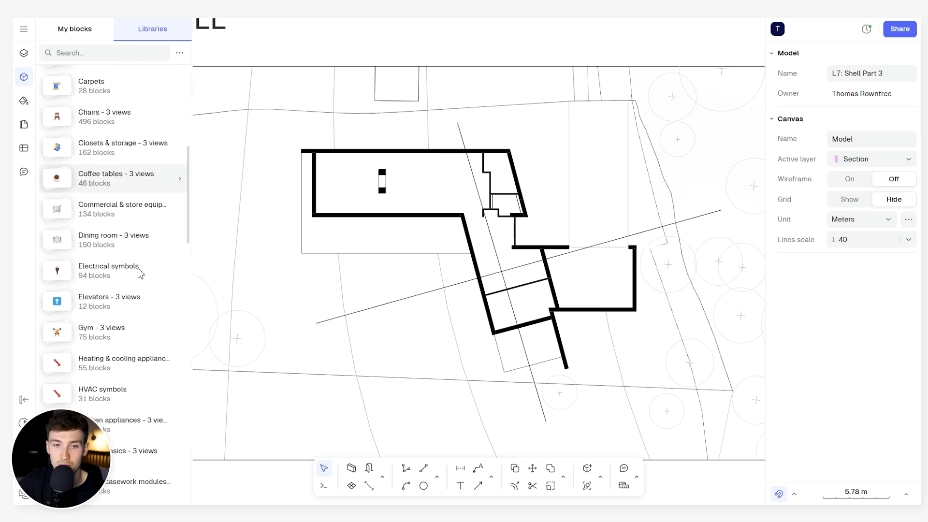
pyautogui.scroll(-10, 141, 273)
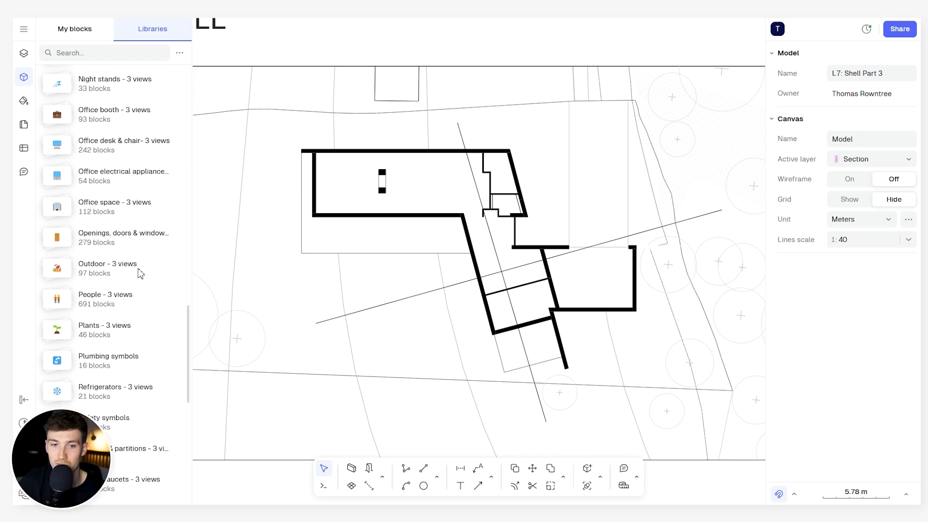
pyautogui.scroll(-5, 141, 274)
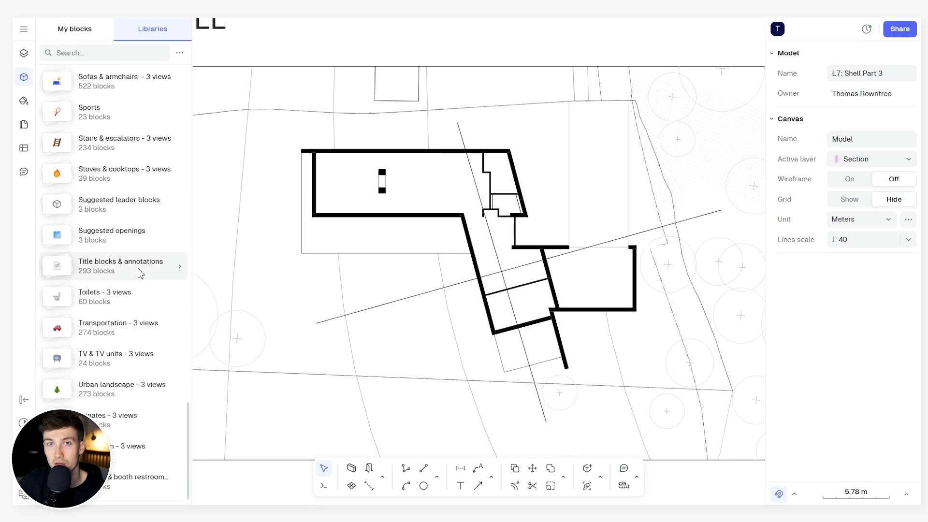
pyautogui.scroll(20, 140, 274)
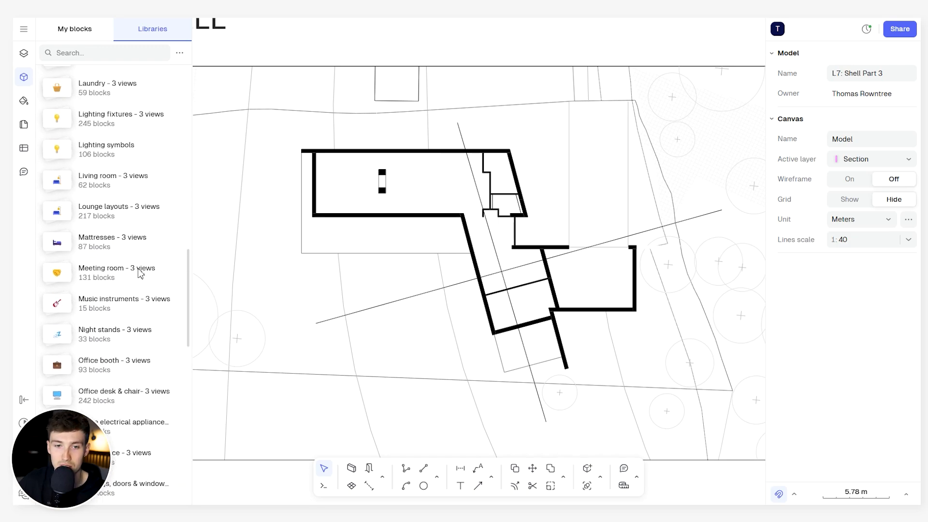
pyautogui.scroll(5, 141, 273)
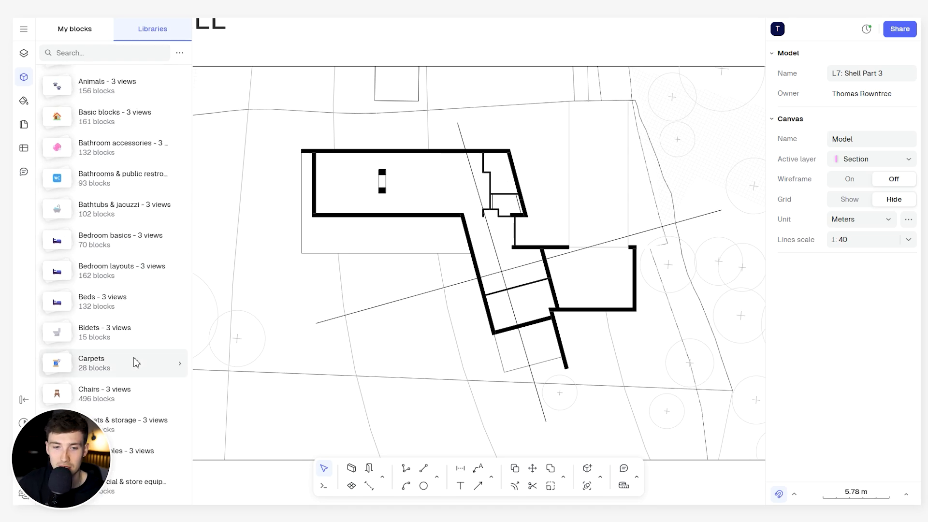
# - Open the Title blocks & annotations category in the block libraries
pyautogui.scroll(-5, 134, 362)
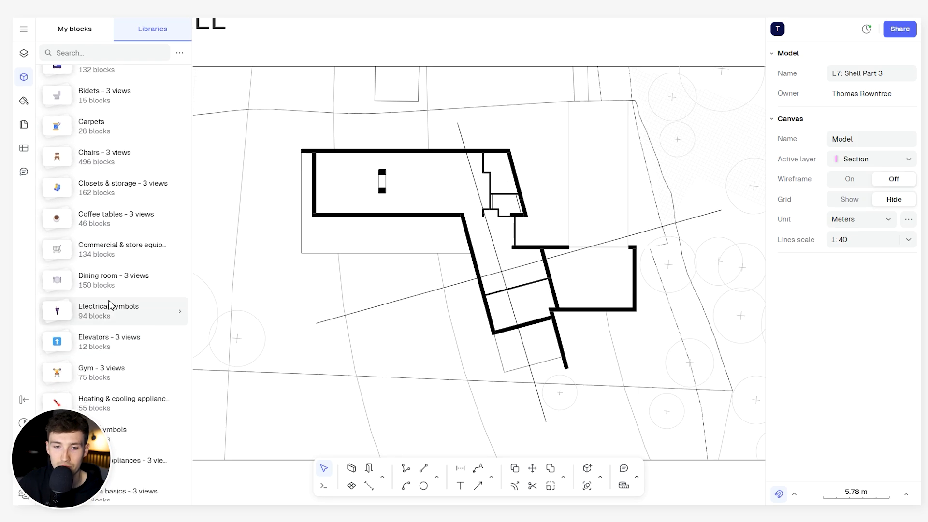
pyautogui.scroll(-5, 114, 309)
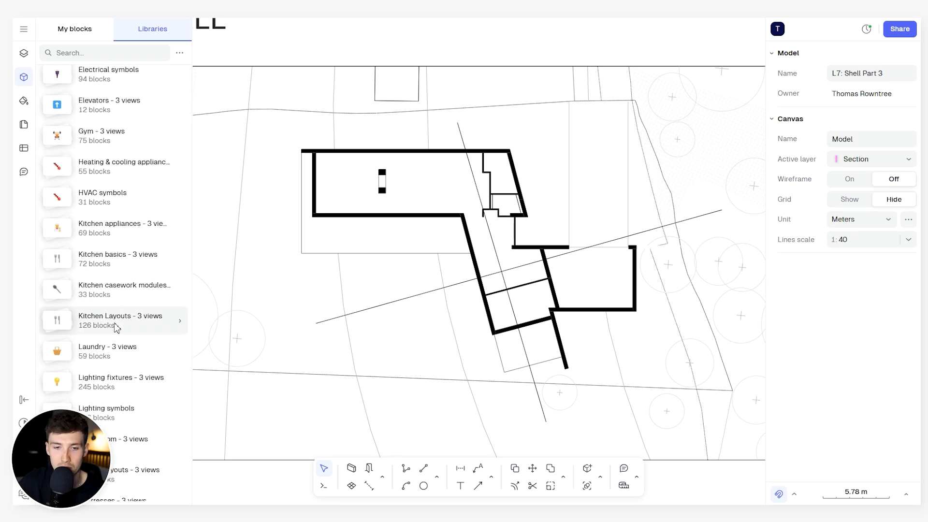
pyautogui.scroll(-3, 114, 327)
pyautogui.scroll(-2, 96, 367)
pyautogui.scroll(-10, 94, 382)
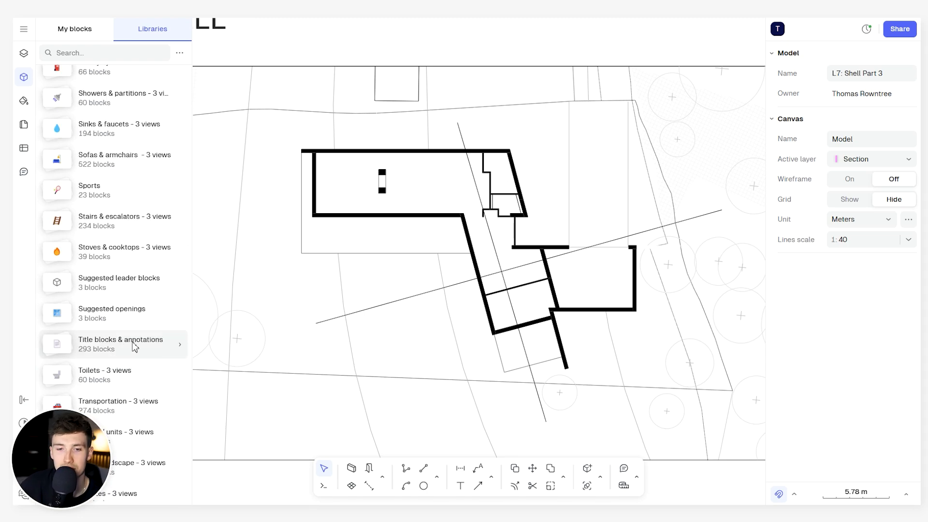
pyautogui.click(135, 346)
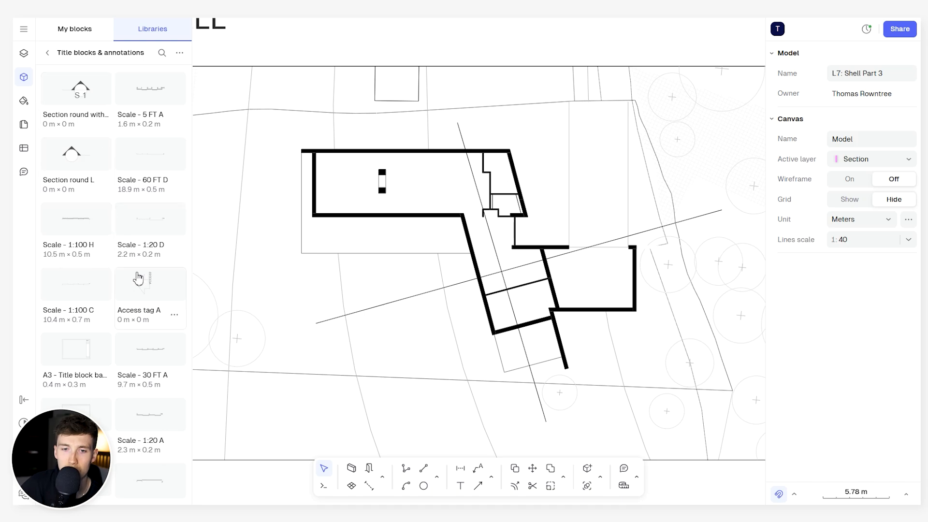
# - Browse the Title blocks & annotations category for suitable section markers
pyautogui.scroll(-5, 137, 278)
pyautogui.scroll(-1, 134, 287)
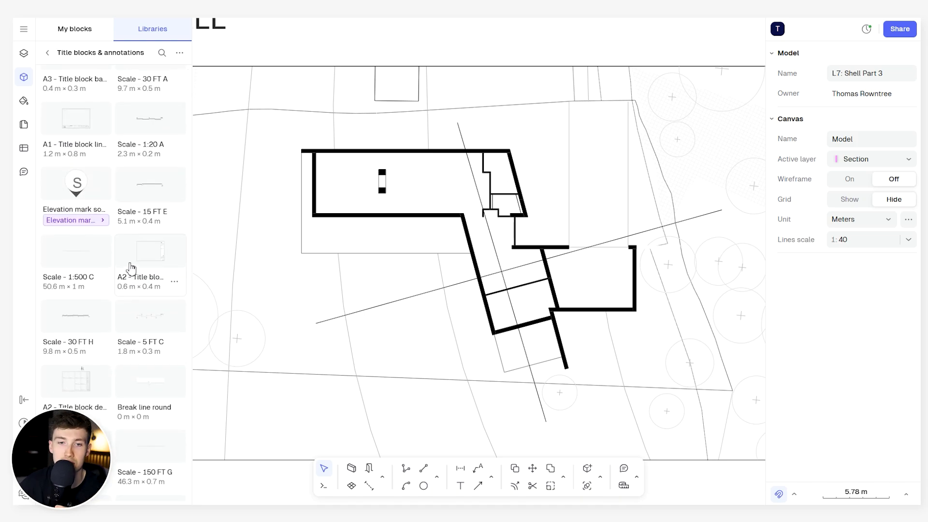
pyautogui.scroll(-2, 140, 295)
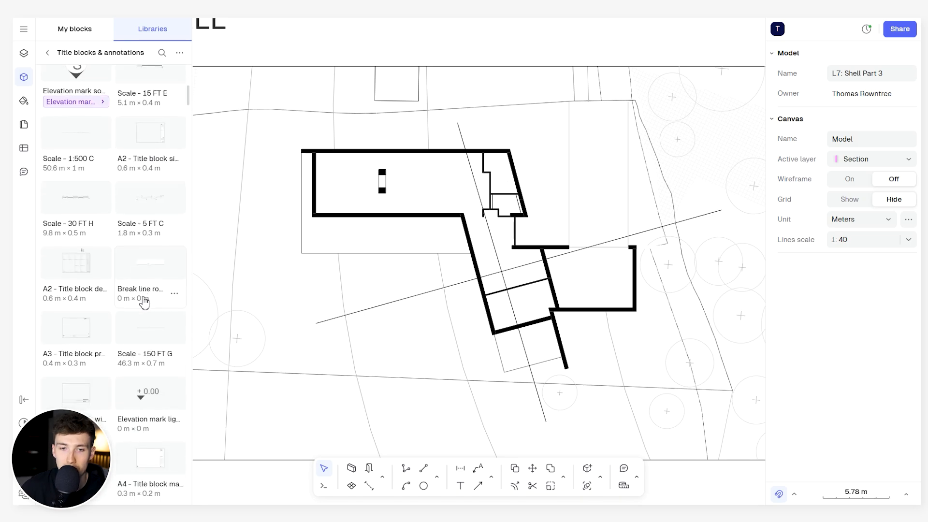
pyautogui.scroll(2, 145, 174)
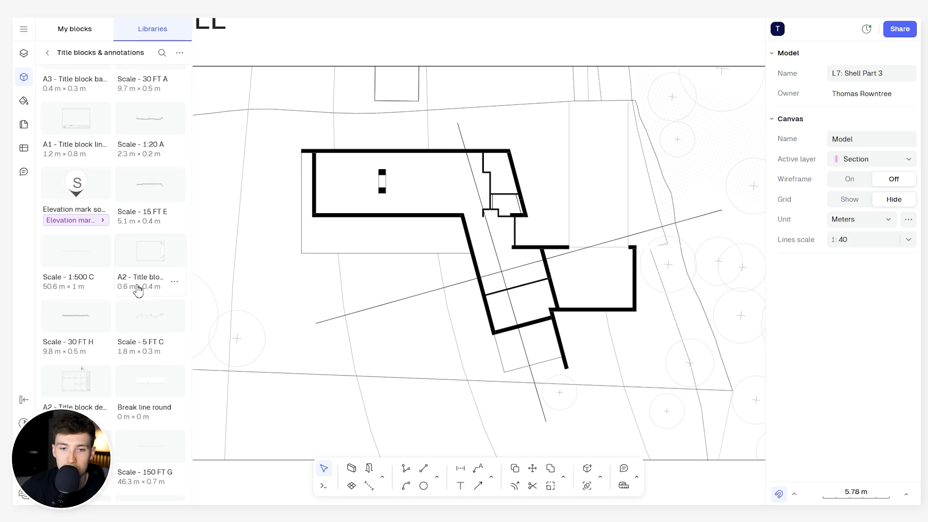
pyautogui.scroll(-3, 137, 293)
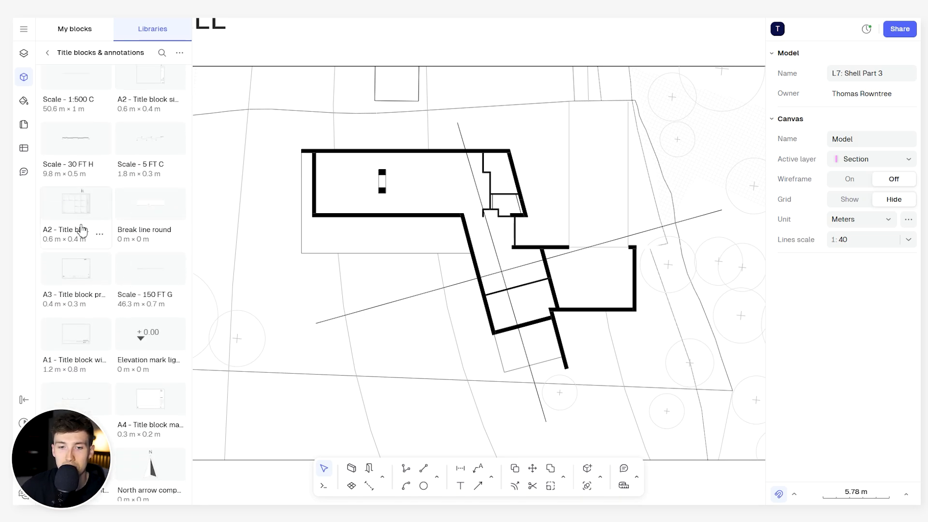
pyautogui.scroll(-3, 133, 295)
pyautogui.scroll(-2, 140, 290)
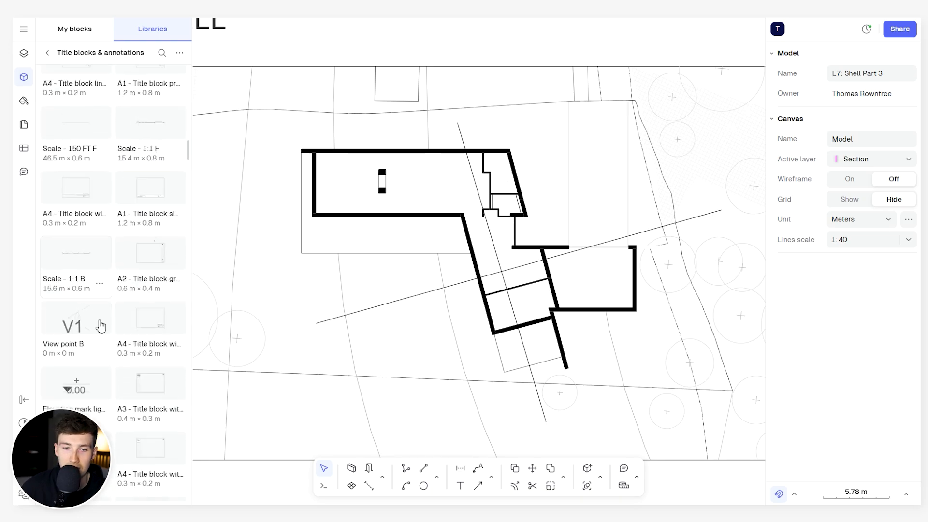
pyautogui.scroll(-10, 106, 334)
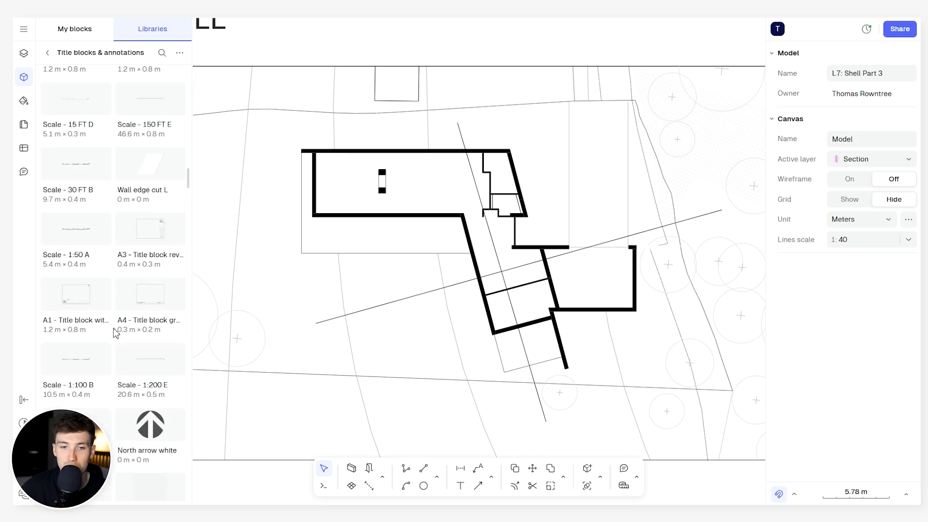
pyautogui.scroll(-15, 116, 331)
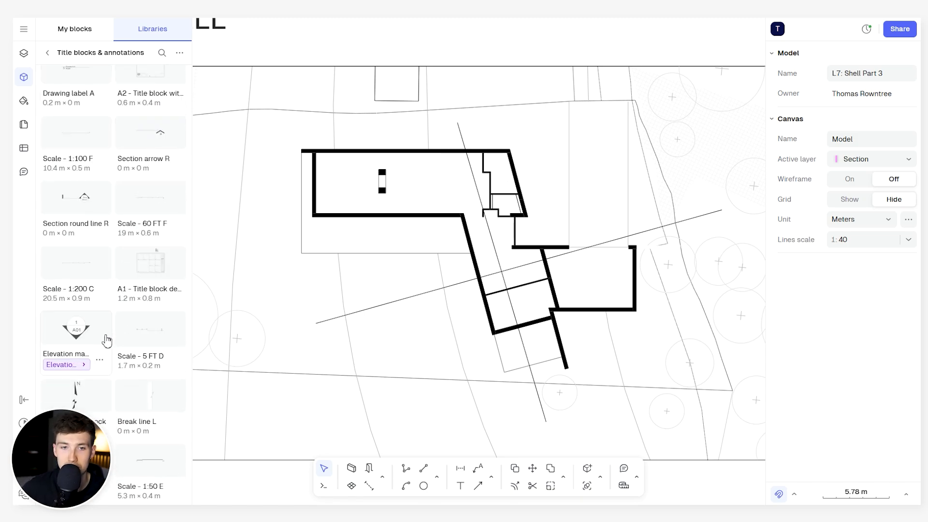
pyautogui.scroll(-10, 103, 231)
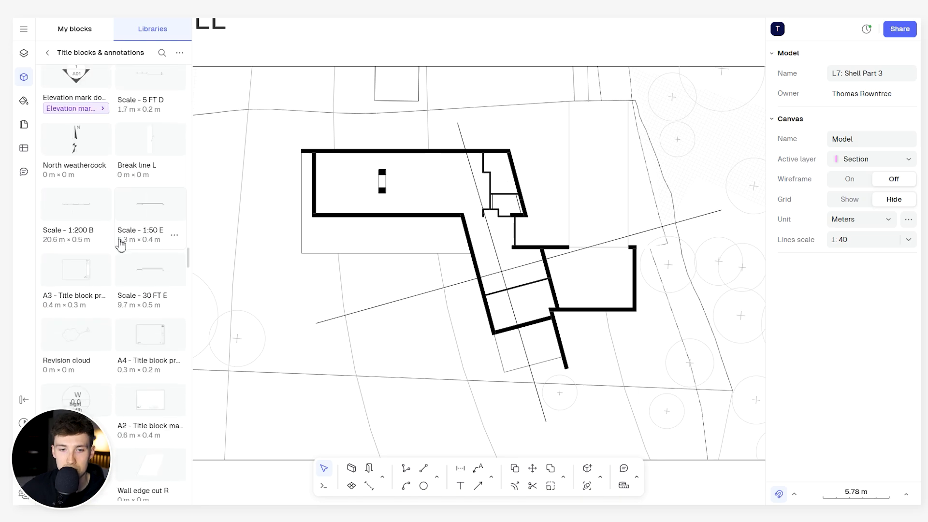
pyautogui.scroll(6, 95, 134)
pyautogui.scroll(2, 95, 134)
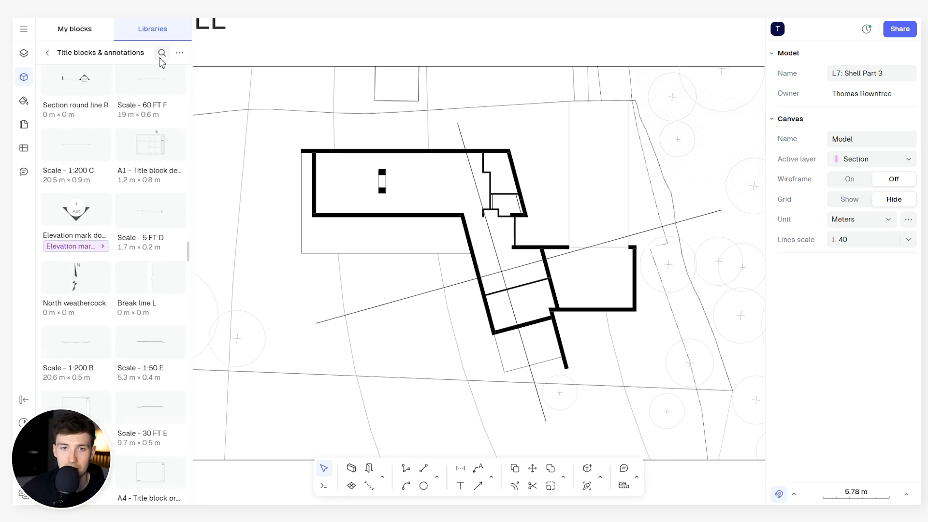
# - Search the category for "section" and place the Section round R block north of the building, near the slanted section line's upper end
pyautogui.click(162, 53)
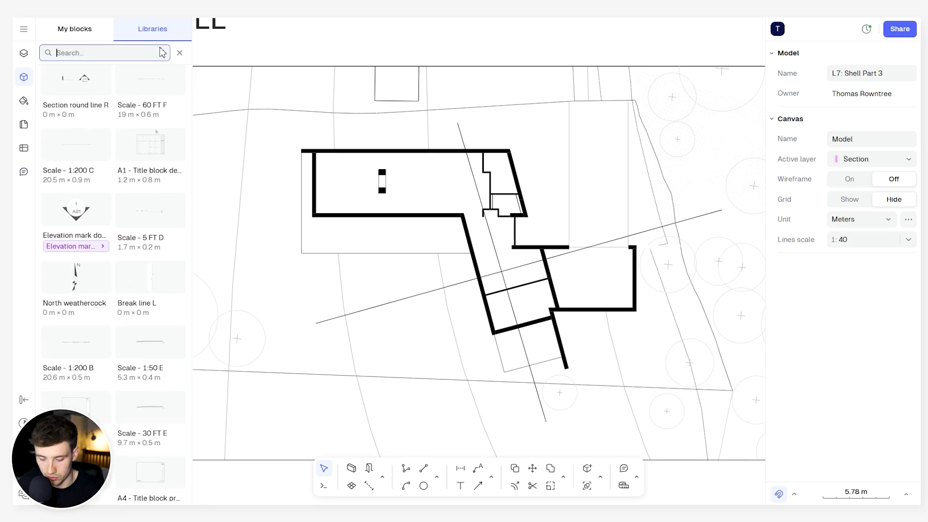
pyautogui.write('section')
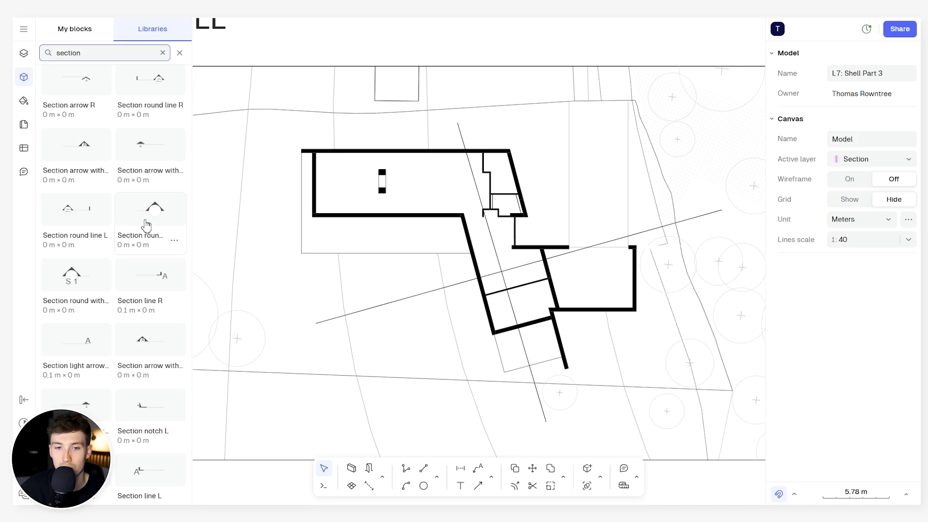
pyautogui.scroll(1, 150, 258)
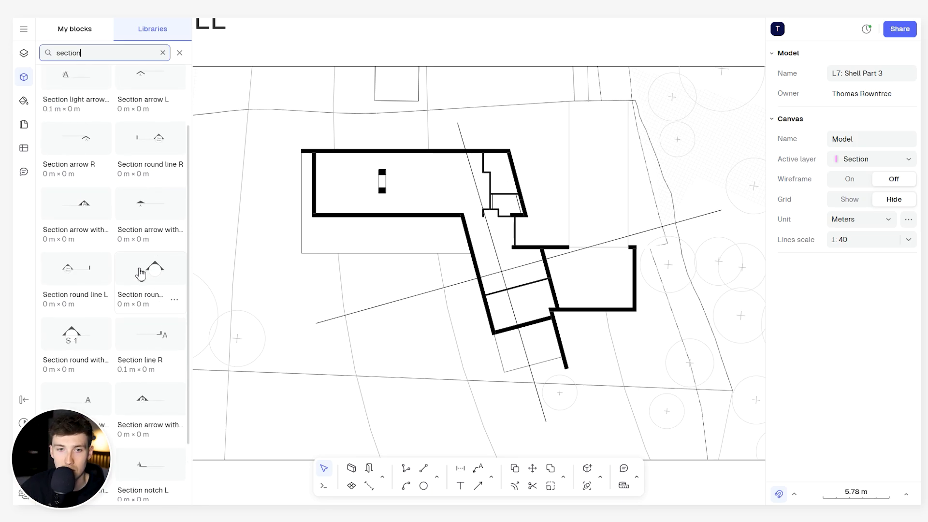
pyautogui.click(155, 293)
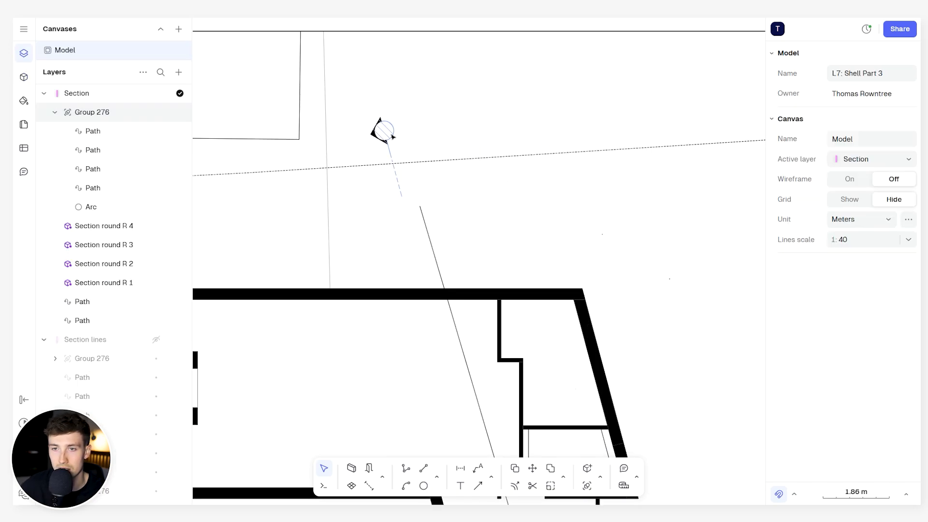
pyautogui.click(393, 137)
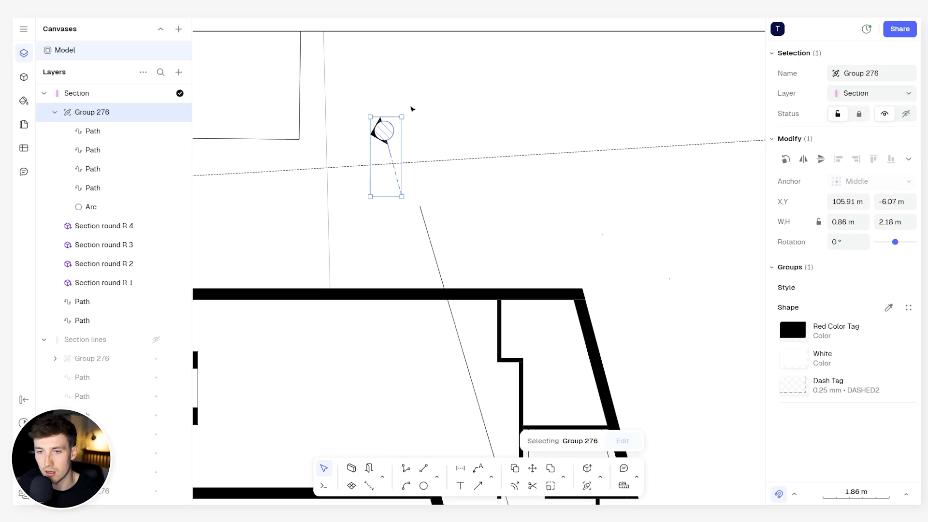
# - Try rotating the section marker group to -105.3° so its dashed tail runs horizontally
pyautogui.click(410, 111)
pyautogui.click(393, 127)
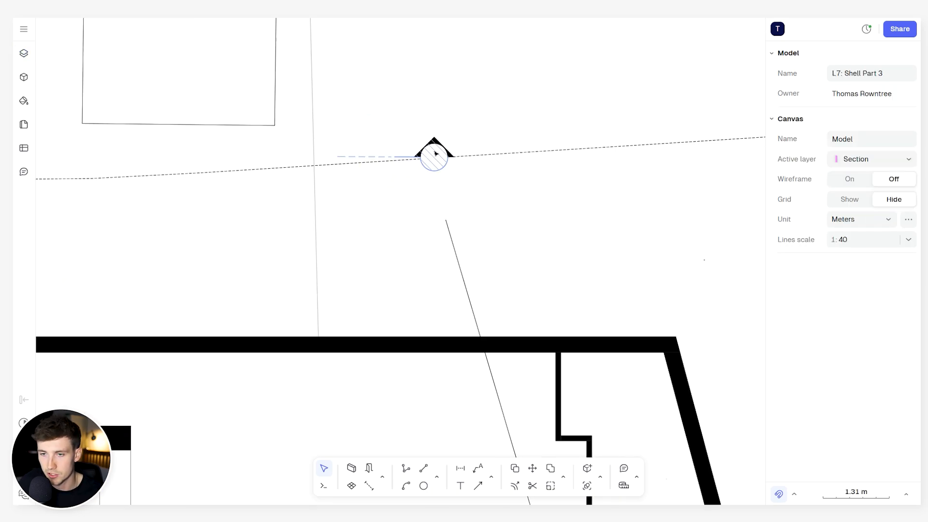
pyautogui.moveTo(381, 116); pyautogui.dragTo(578, 219)
pyautogui.scroll(3, 579, 218)
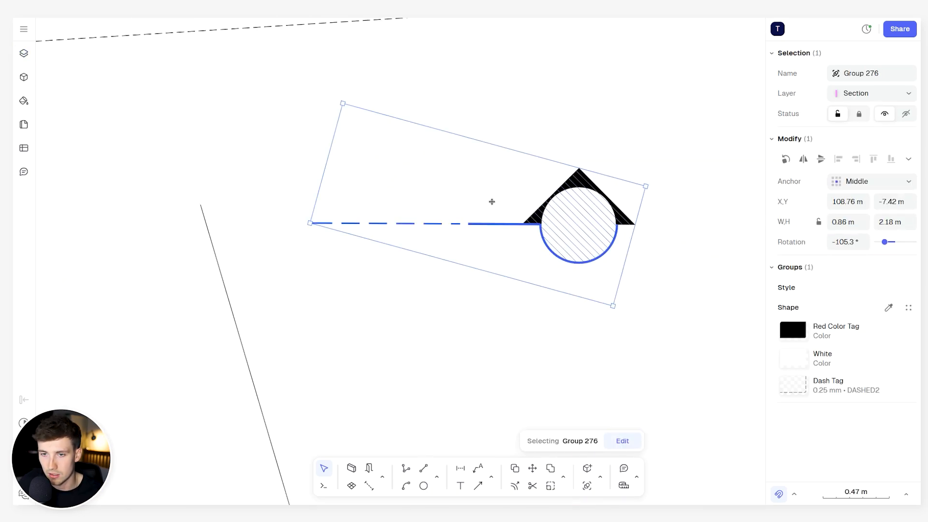
pyautogui.scroll(-5, 520, 212)
# - Try a solid red FF0000 fill on the arrowhead inside the section marker group
pyautogui.doubleClick(520, 212)
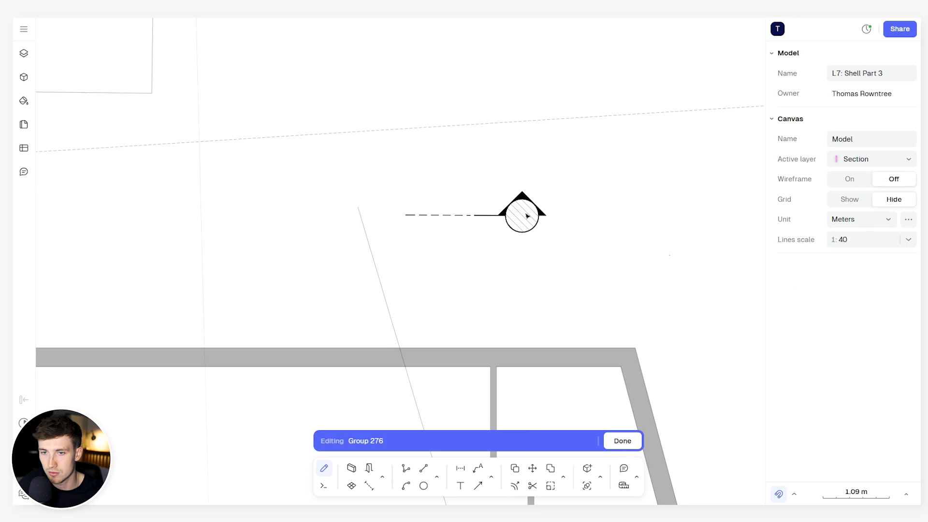
pyautogui.click(522, 203)
pyautogui.click(907, 313)
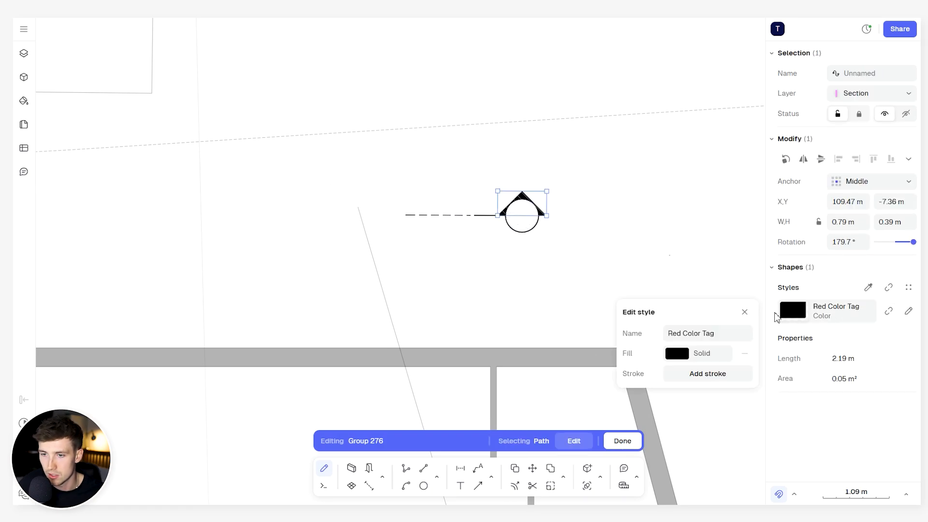
pyautogui.click(677, 355)
pyautogui.click(714, 333)
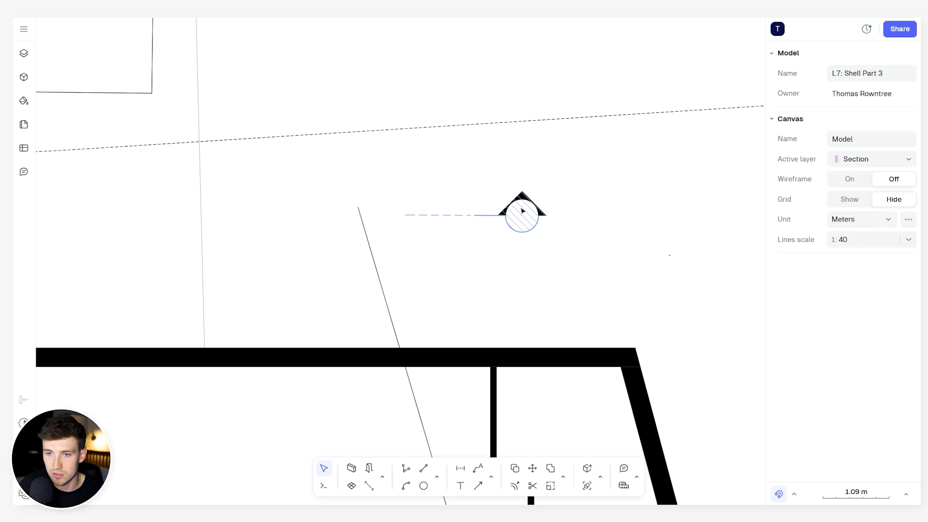
pyautogui.click(522, 211)
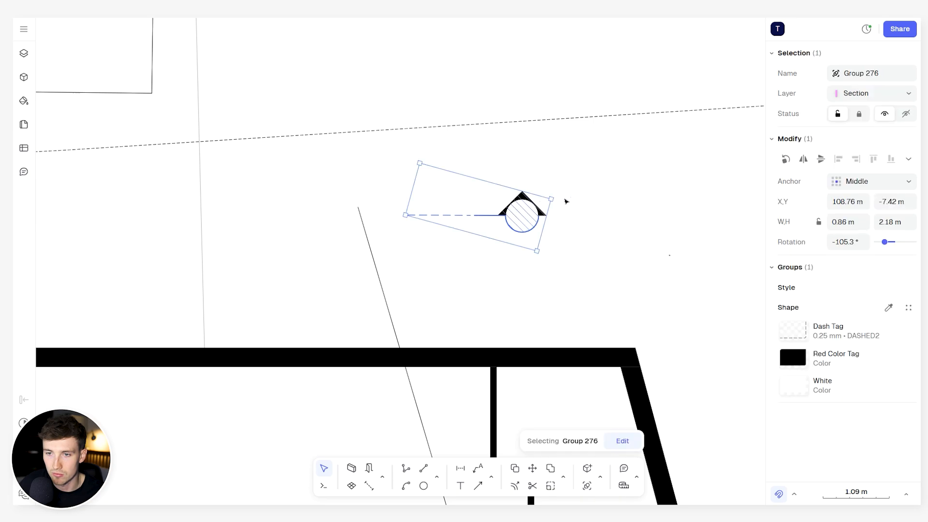
# - Rotate the section marker group to about -0.1° and move its tail onto the northern end of the slanted section line
pyautogui.moveTo(552, 190); pyautogui.dragTo(433, 89)
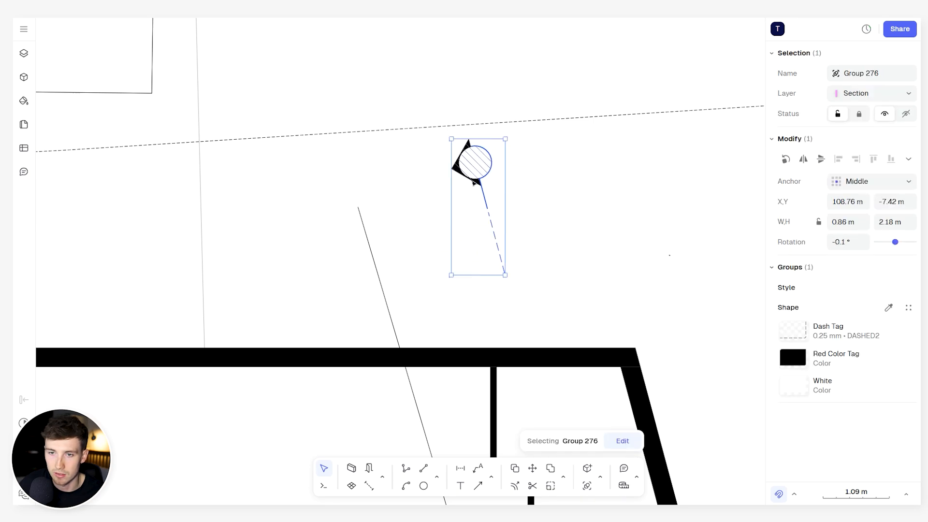
pyautogui.moveTo(492, 225); pyautogui.dragTo(361, 199)
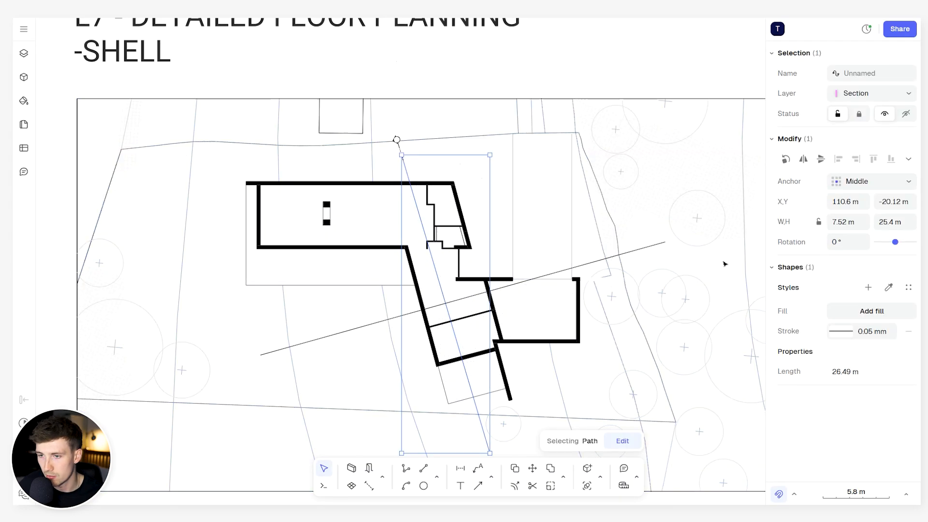
# - Set the stroke of the slanted north-south section line to grey 797979 and add a dash to it
pyautogui.click(860, 334)
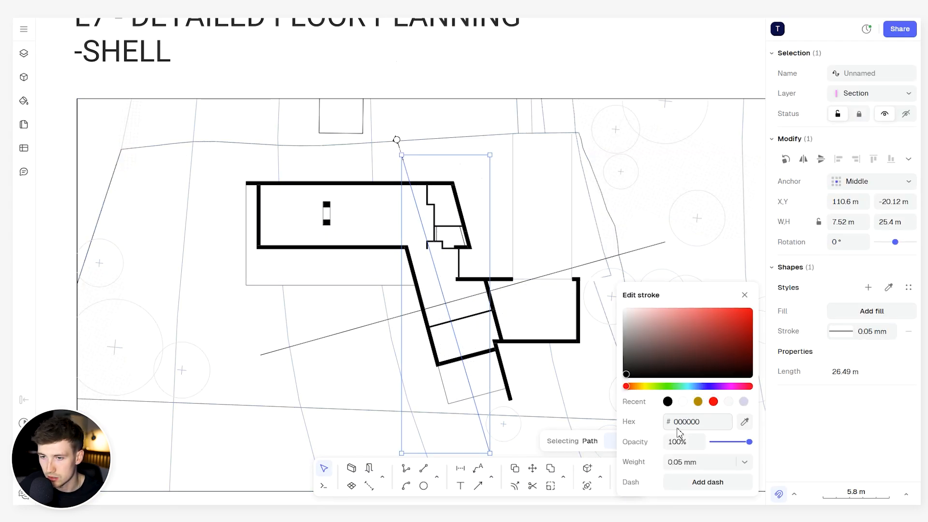
pyautogui.click(628, 355)
pyautogui.moveTo(629, 355)
pyautogui.mouseDown()
pyautogui.moveTo(626, 336)
pyautogui.moveTo(627, 344)
pyautogui.mouseUp()
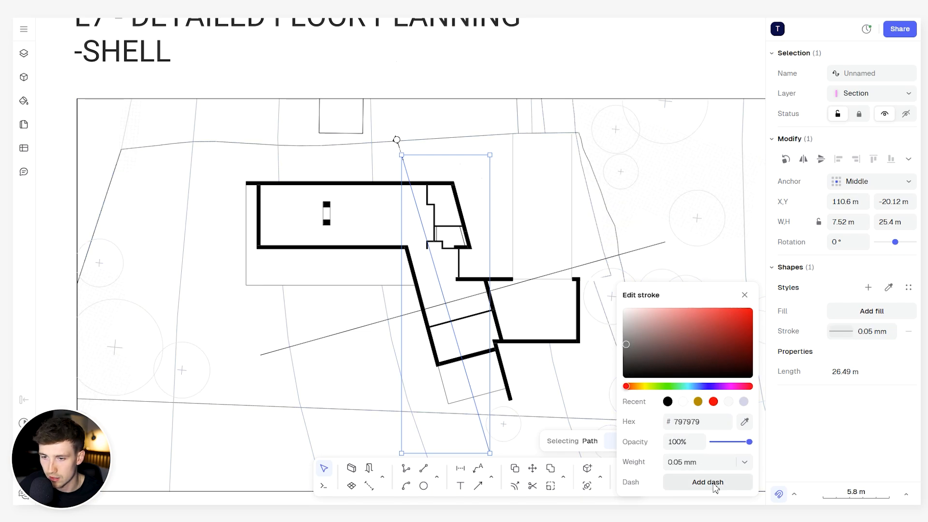
pyautogui.click(691, 483)
pyautogui.click(686, 483)
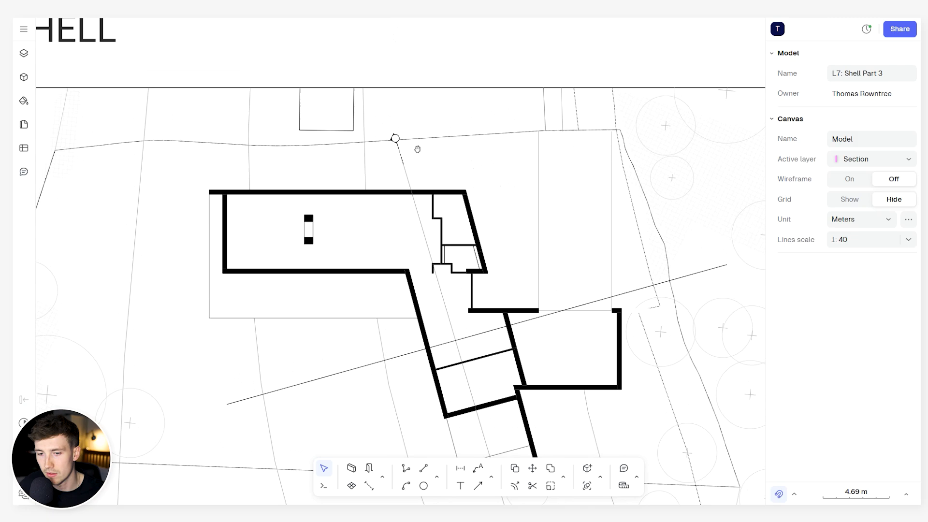
pyautogui.moveTo(416, 147); pyautogui.dragTo(421, 149, button='middle')
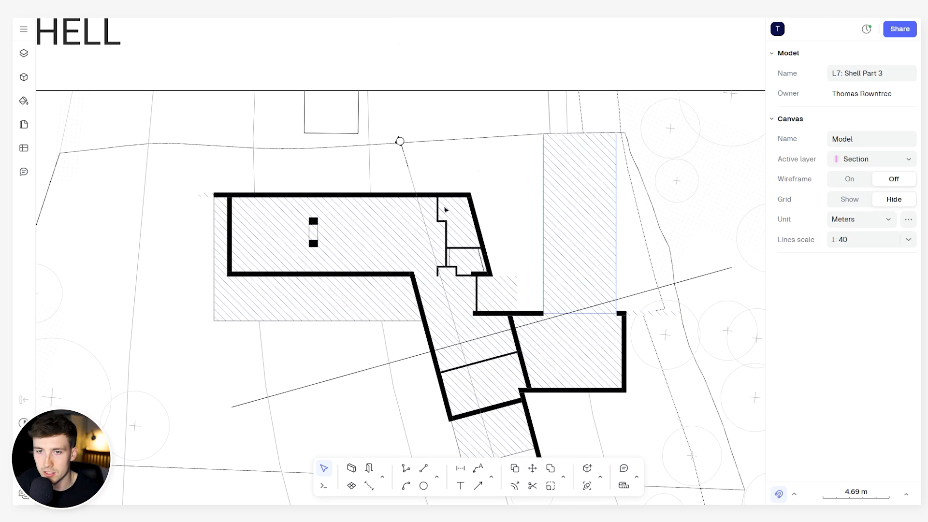
# - Add the text "B" beside the round section marker at the slanted line's northern end, inside the marker's group
pyautogui.scroll(5, 439, 180)
pyautogui.moveTo(338, 66); pyautogui.dragTo(383, 132, button='middle')
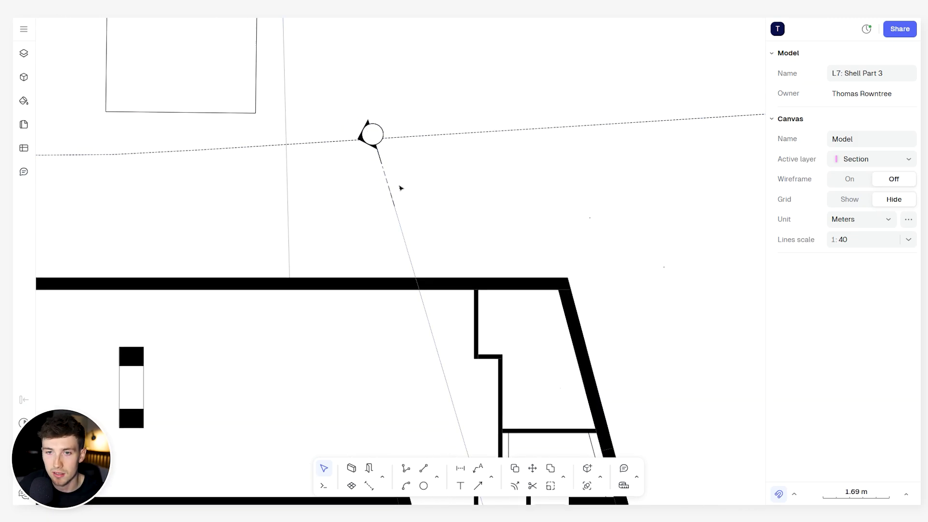
pyautogui.scroll(3, 362, 138)
pyautogui.scroll(6, 375, 129)
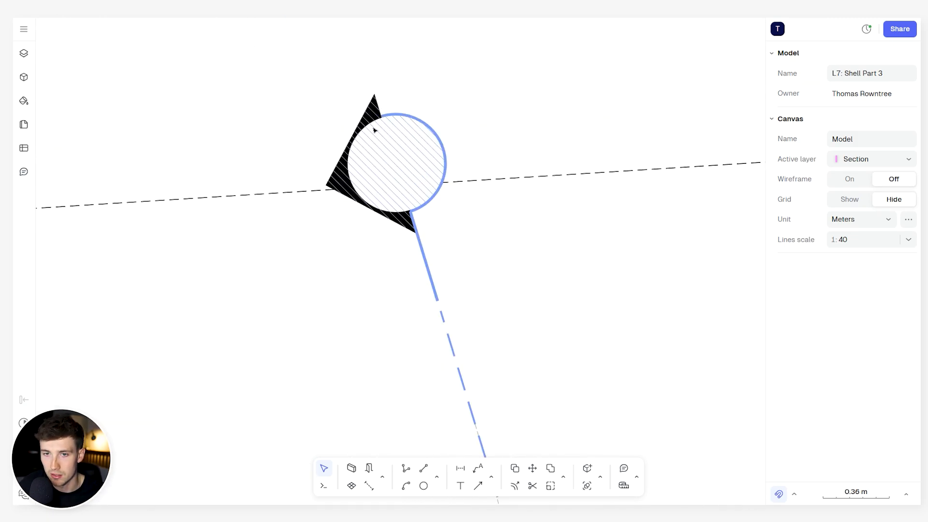
pyautogui.doubleClick(375, 129)
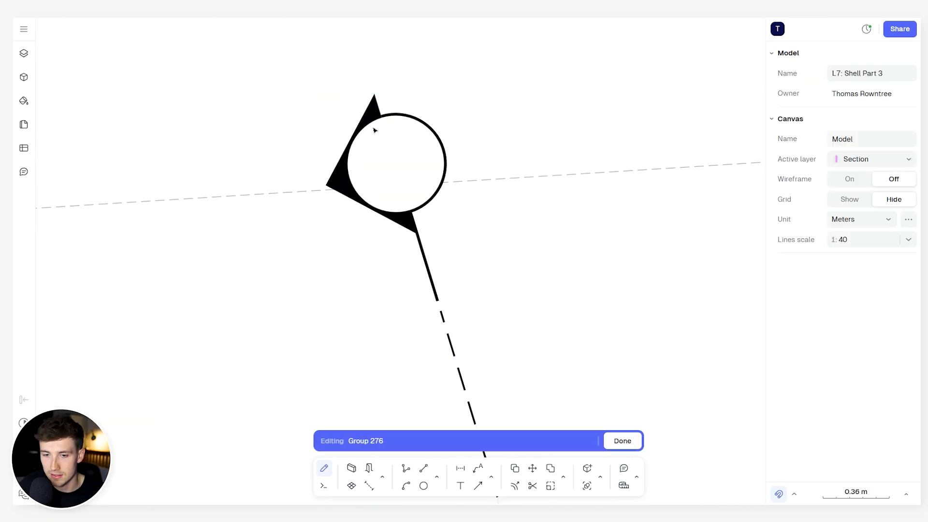
pyautogui.click(461, 487)
pyautogui.click(546, 248)
pyautogui.scroll(-5, 485, 262)
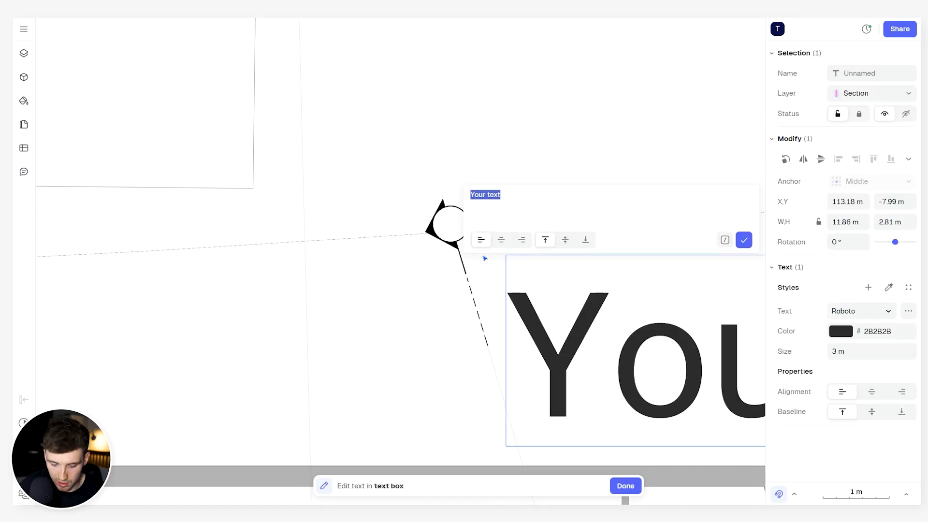
pyautogui.write('A')
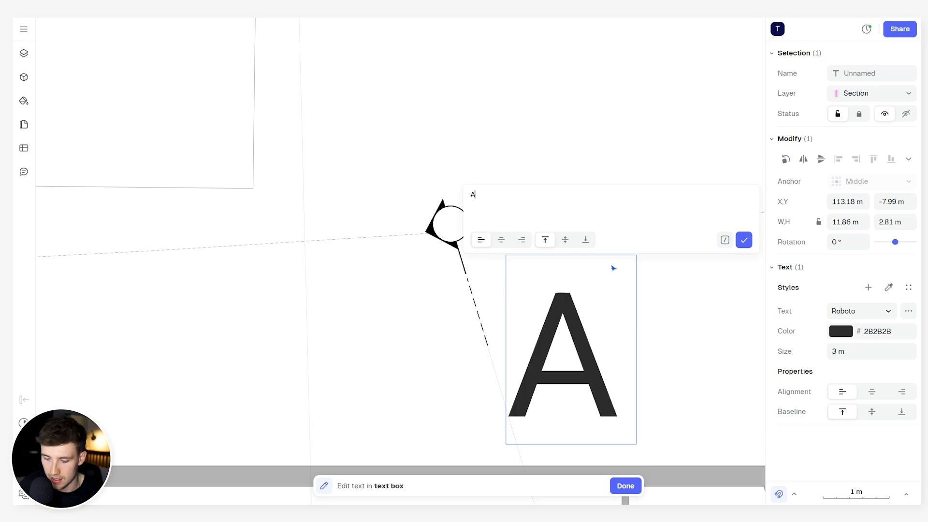
pyautogui.press('BackSpace')
pyautogui.write('B')
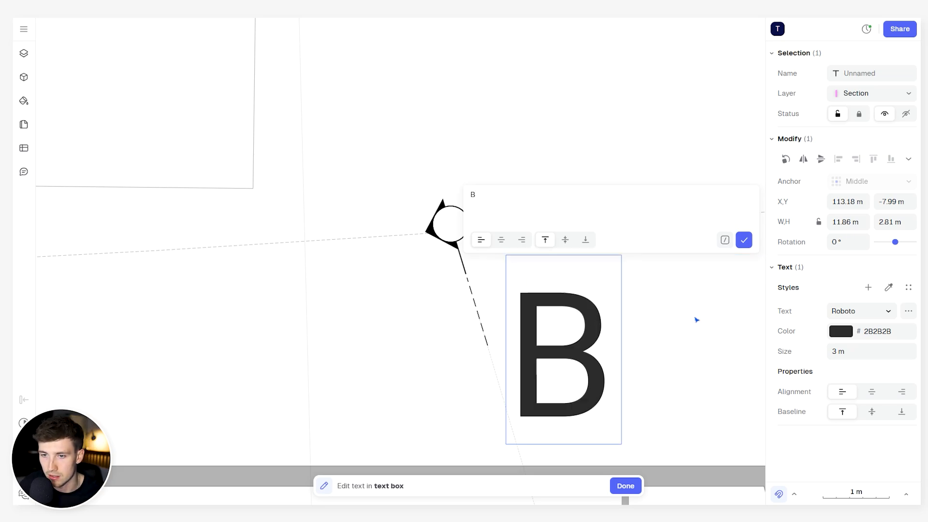
pyautogui.click(697, 320)
pyautogui.moveTo(557, 323); pyautogui.dragTo(570, 263)
# - Reduce the text size of the letter B to 0.4 m
pyautogui.click(850, 350)
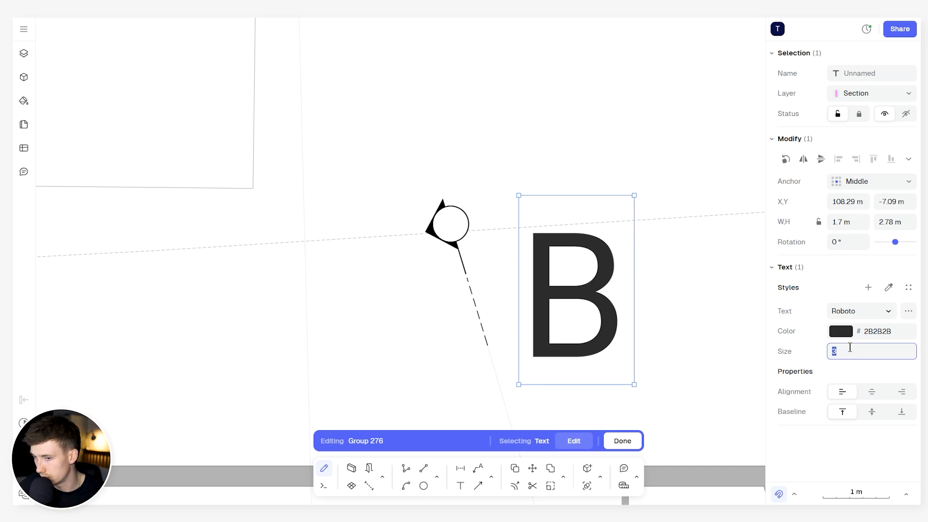
pyautogui.write('1')
pyautogui.press('Return')
pyautogui.click(859, 351)
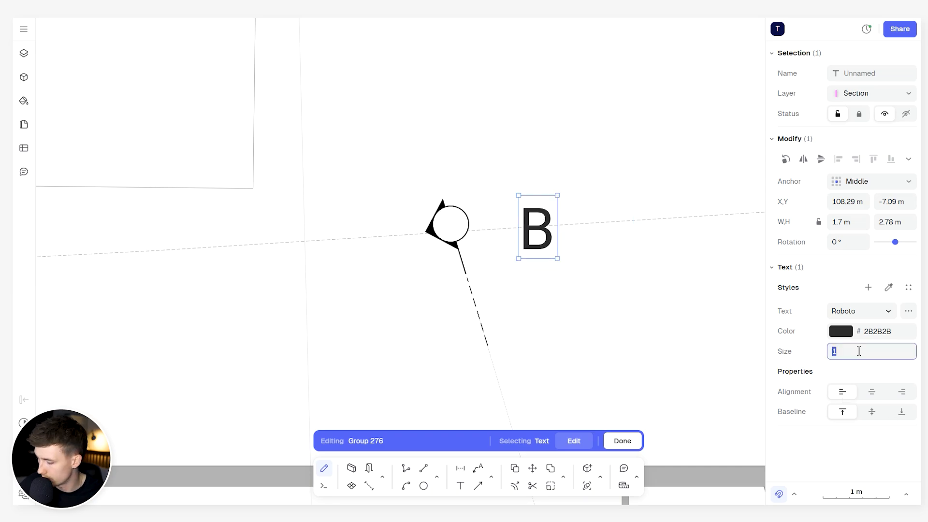
pyautogui.press('Return')
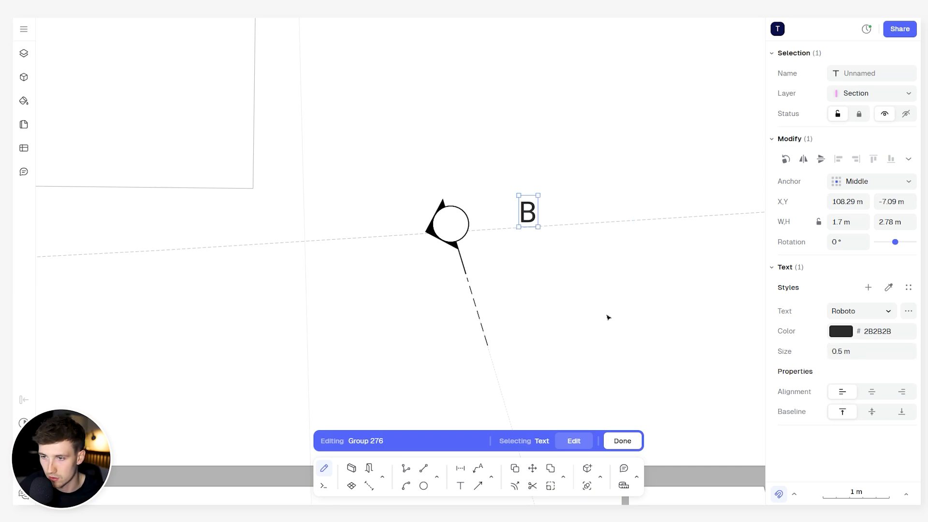
pyautogui.click(890, 353)
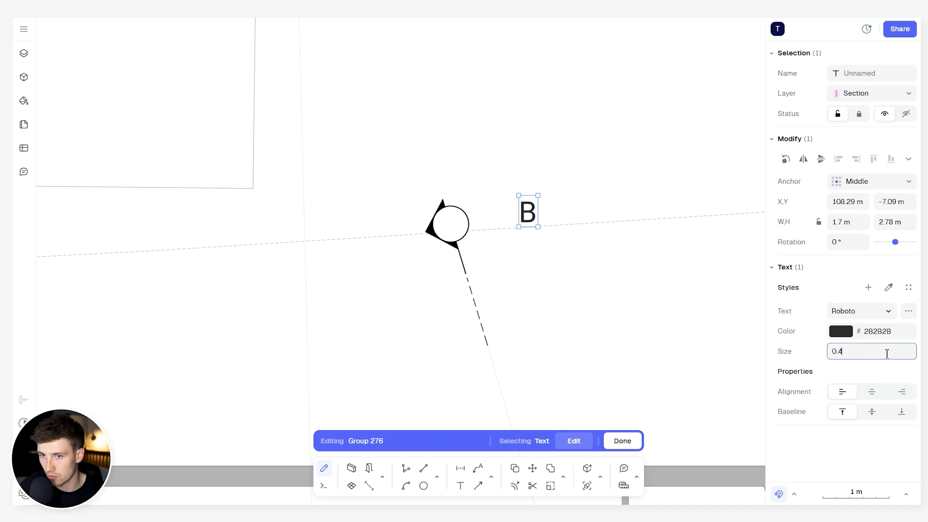
pyautogui.write('0.4')
pyautogui.press('Return')
pyautogui.scroll(3, 469, 199)
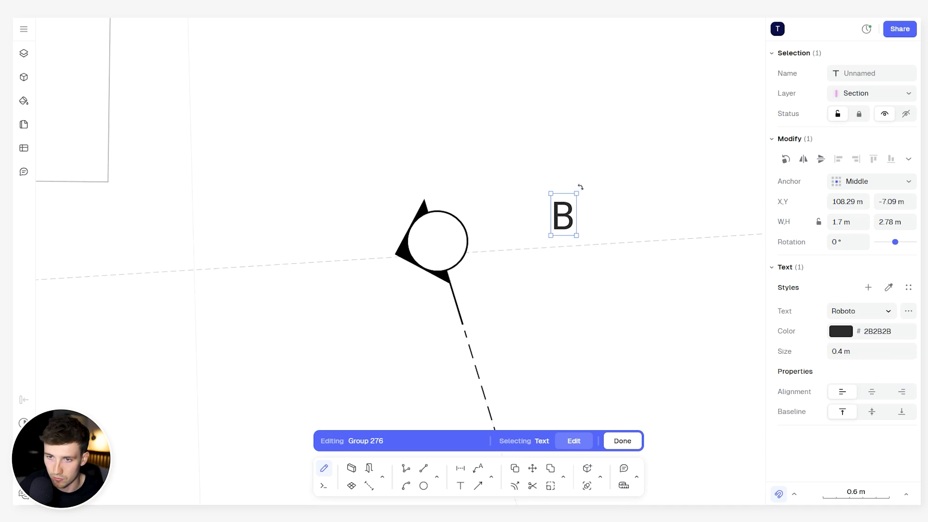
# - Rotate the letter B to about 108.7° in the marker's circle and centre it there at a text size of 0.3 m
pyautogui.moveTo(580, 187)
pyautogui.mouseDown()
pyautogui.moveTo(578, 226)
pyautogui.moveTo(480, 189)
pyautogui.moveTo(494, 187)
pyautogui.moveTo(573, 233)
pyautogui.moveTo(430, 247)
pyautogui.moveTo(444, 235)
pyautogui.mouseUp()
pyautogui.scroll(5, 444, 236)
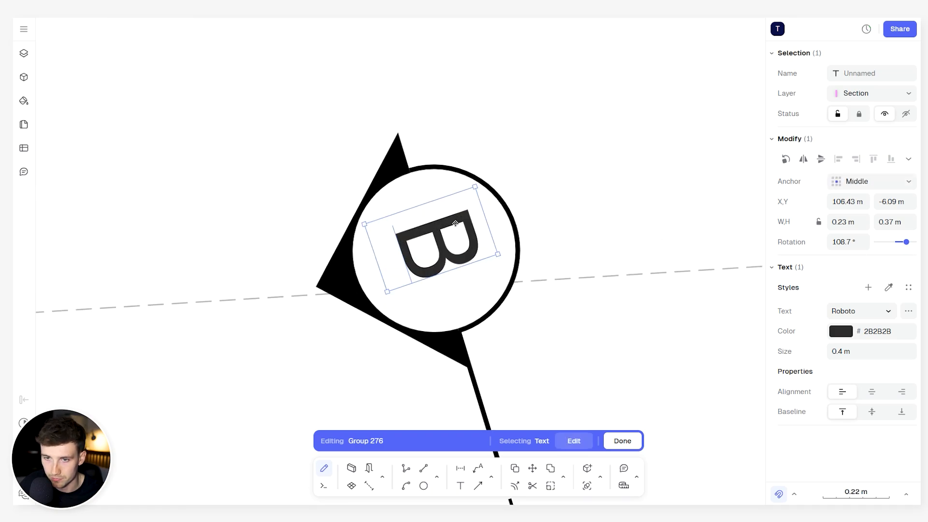
pyautogui.click(855, 353)
pyautogui.write('0.3')
pyautogui.press('Return')
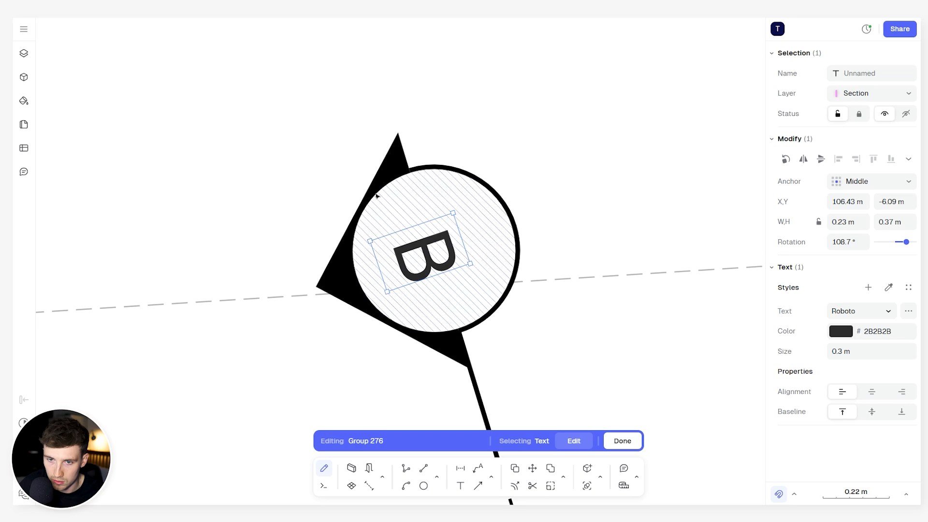
pyautogui.moveTo(430, 251); pyautogui.dragTo(433, 252)
pyautogui.scroll(-3, 434, 252)
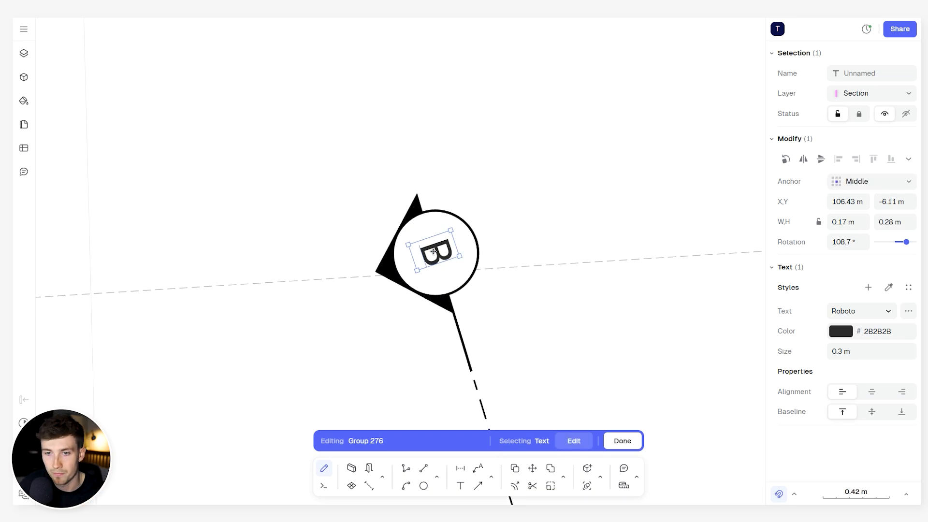
pyautogui.scroll(-10, 427, 208)
pyautogui.press('Escape')
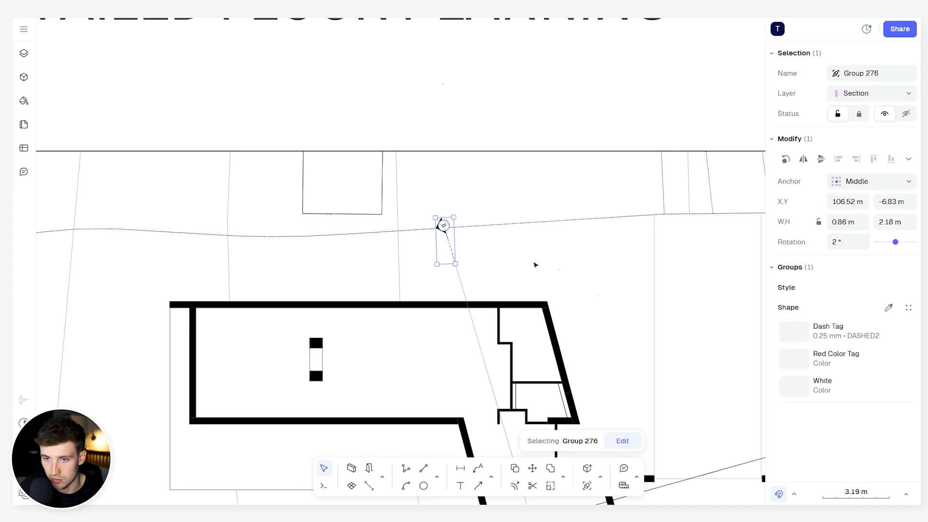
pyautogui.press('Escape')
# - Examine the lettered markers and dashed section lines around the ground-floor plan, including both ends of each line
pyautogui.scroll(-1, 520, 299)
pyautogui.moveTo(520, 299); pyautogui.dragTo(532, 193, button='middle')
pyautogui.moveTo(562, 123); pyautogui.dragTo(468, 295, button='middle')
pyautogui.scroll(6, 415, 110)
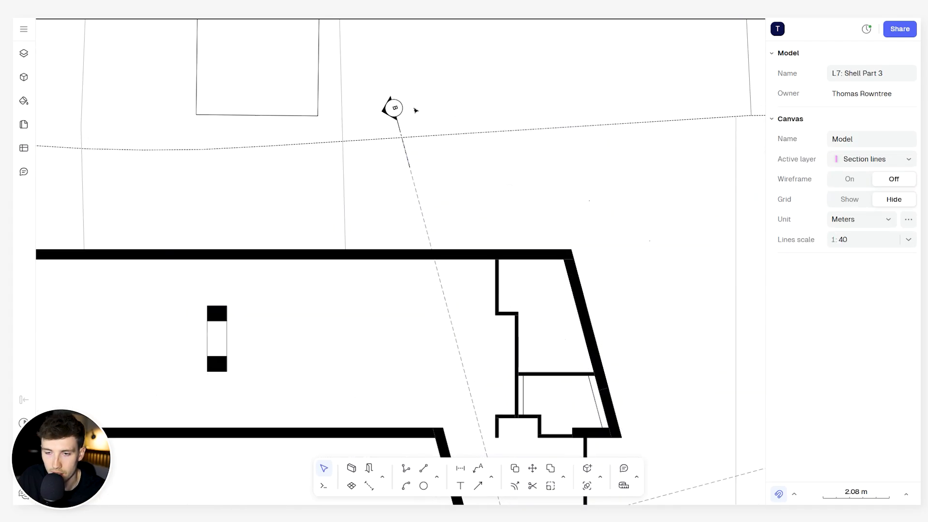
pyautogui.scroll(2, 377, 106)
pyautogui.scroll(-5, 379, 105)
pyautogui.scroll(-3, 514, 150)
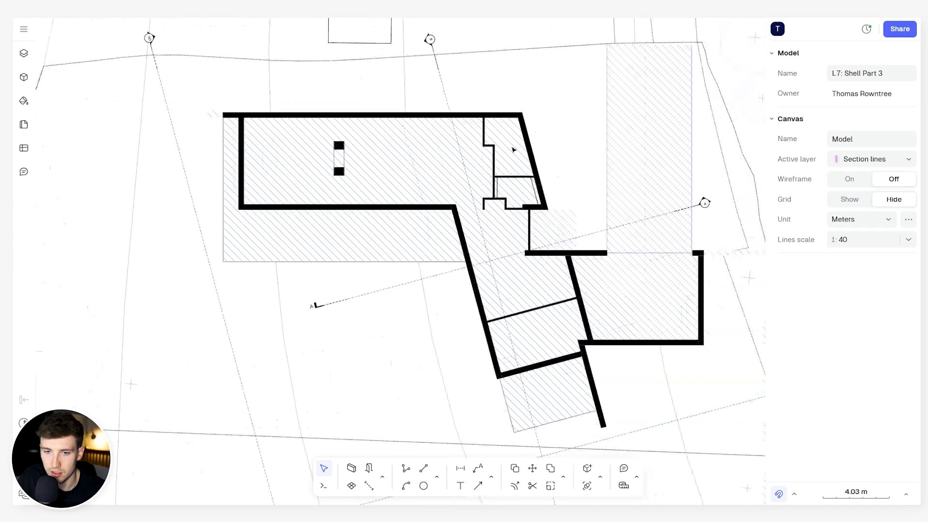
pyautogui.scroll(8, 315, 306)
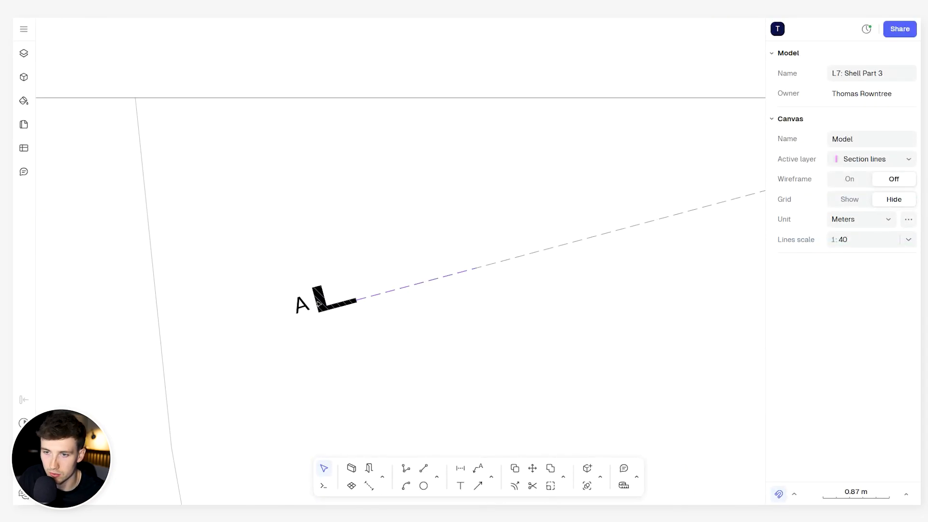
pyautogui.scroll(-9, 319, 303)
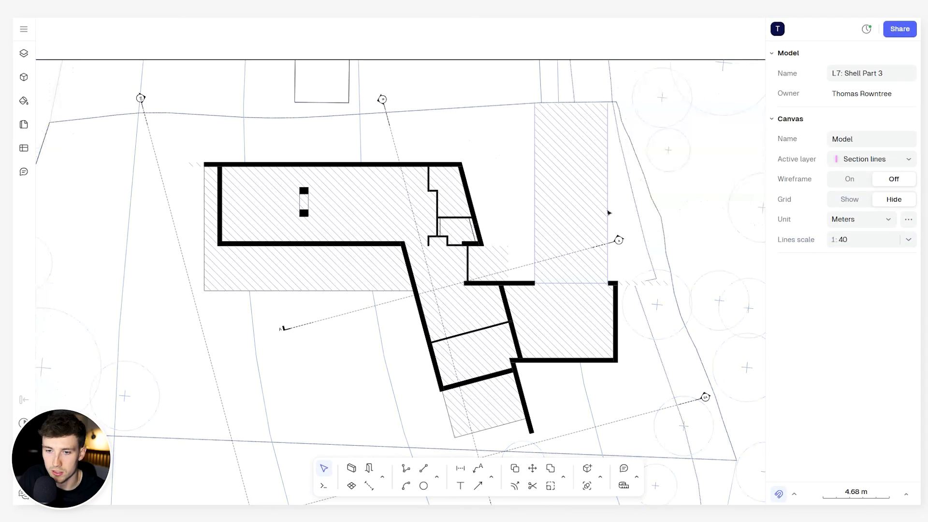
pyautogui.scroll(-2, 313, 328)
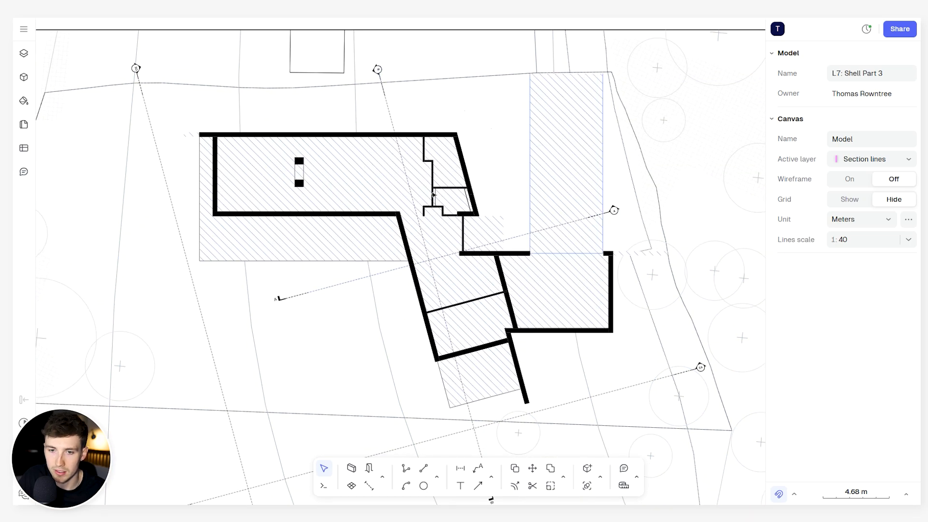
pyautogui.moveTo(450, 332); pyautogui.dragTo(478, 267, button='middle')
pyautogui.scroll(-2, 406, 377)
pyautogui.moveTo(400, 376); pyautogui.dragTo(422, 284, button='middle')
pyautogui.scroll(5, 320, 312)
pyautogui.scroll(3, 364, 271)
pyautogui.scroll(-4, 364, 271)
pyautogui.scroll(-6, 431, 288)
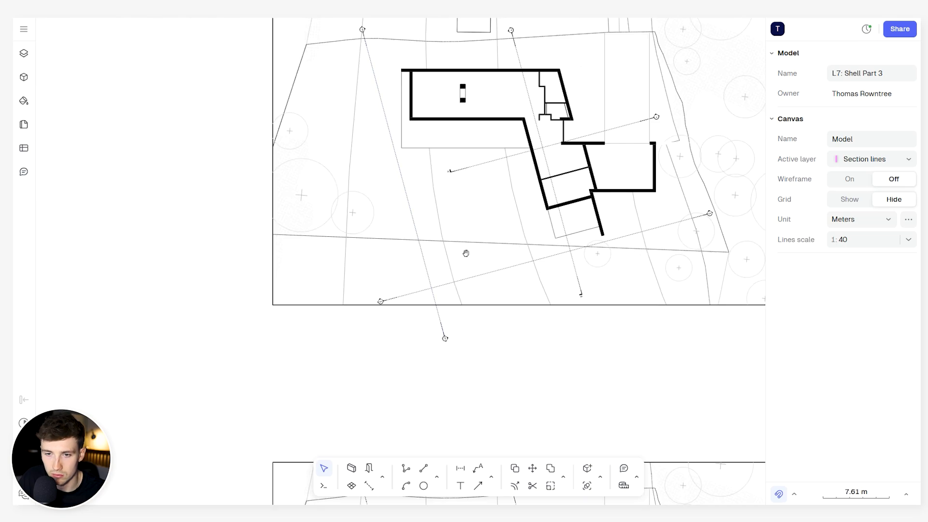
pyautogui.moveTo(466, 253); pyautogui.dragTo(409, 297, button='middle')
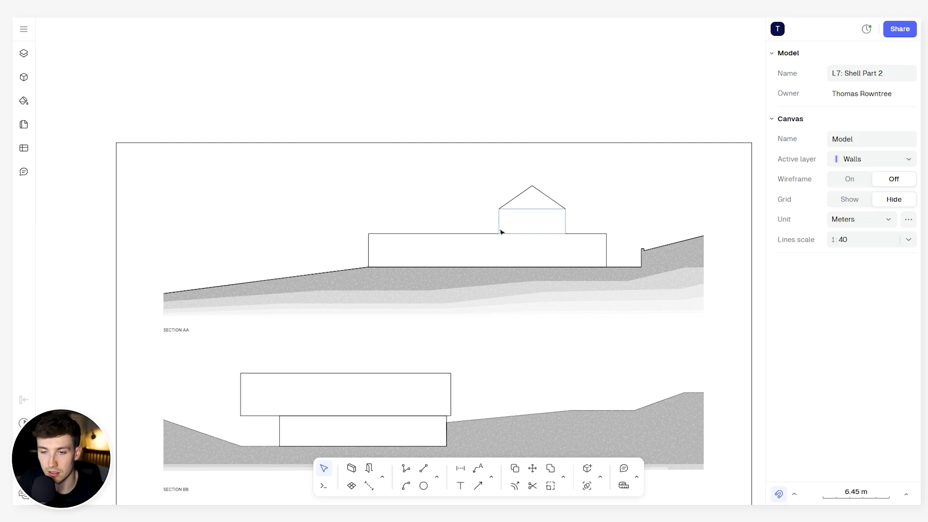
# - Examine sections AA and BB and the south and east elevations in the L7: Shell Part 2 model
pyautogui.scroll(3, 532, 209)
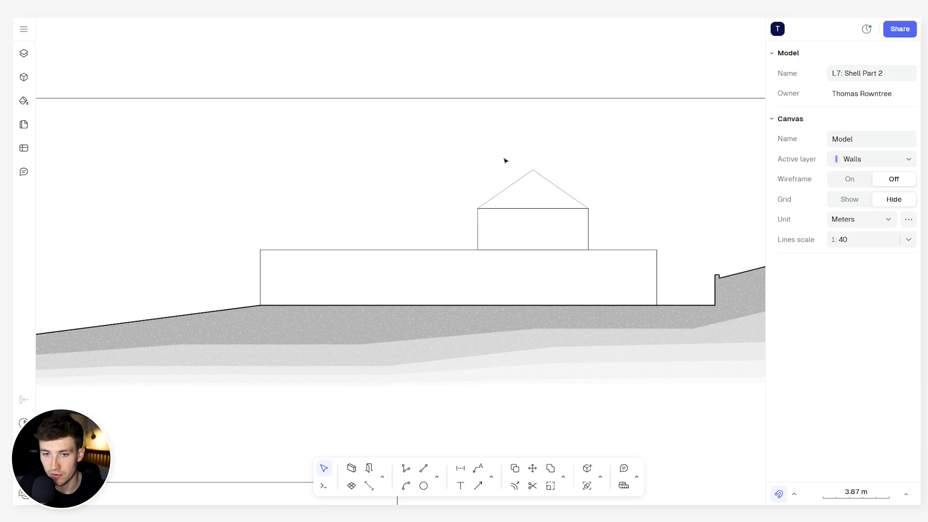
pyautogui.scroll(-4, 476, 271)
pyautogui.scroll(3, 289, 341)
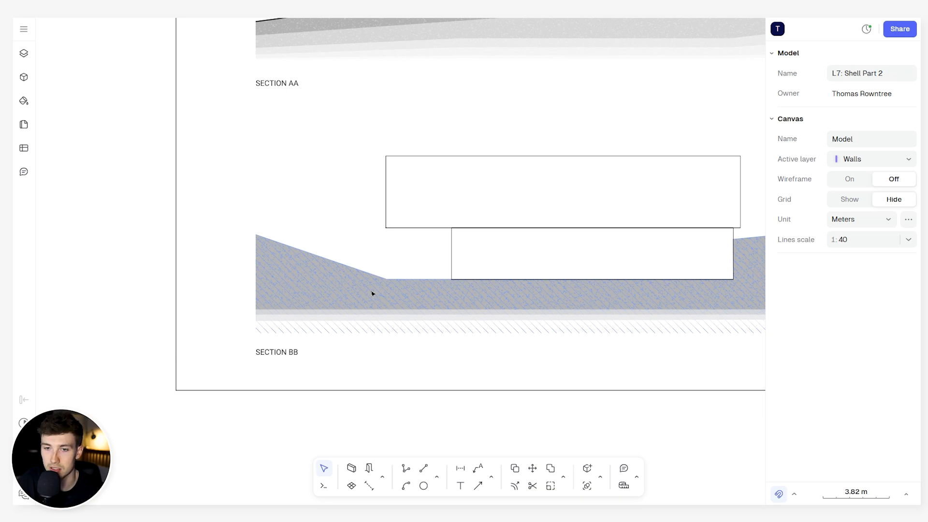
pyautogui.scroll(2, 416, 231)
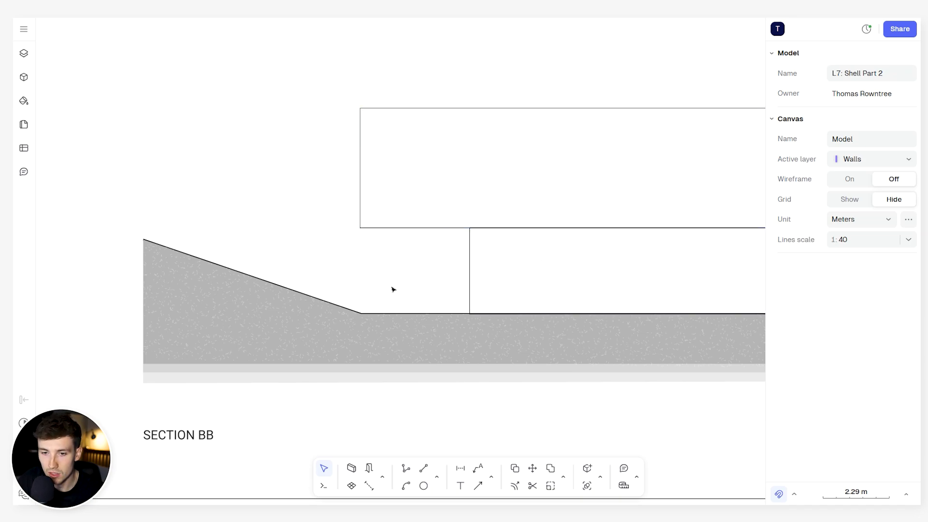
pyautogui.scroll(-5, 393, 289)
pyautogui.scroll(-5, 460, 145)
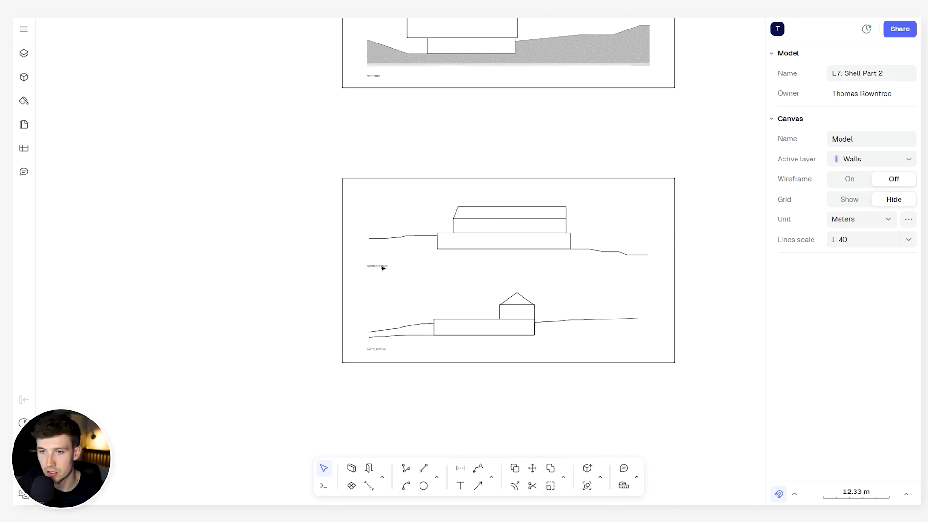
pyautogui.scroll(3, 522, 253)
pyautogui.scroll(-2, 525, 251)
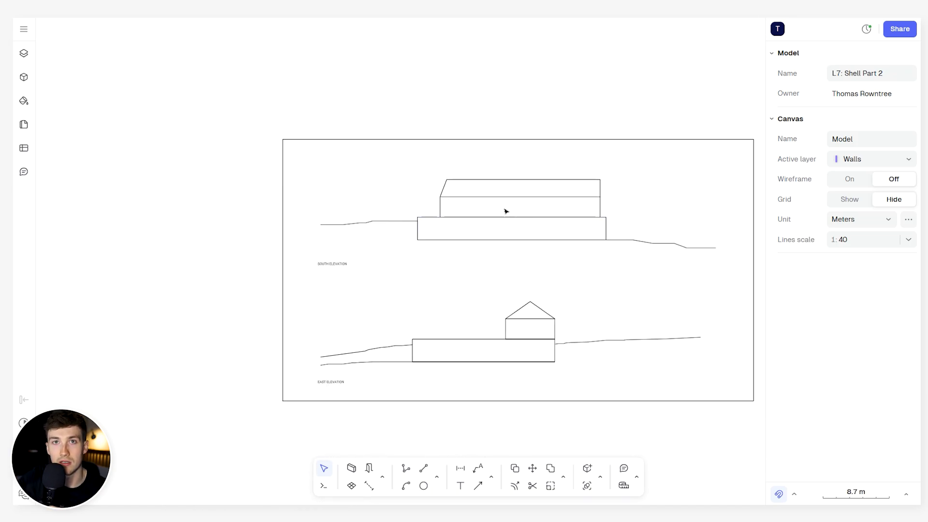
pyautogui.scroll(2, 506, 211)
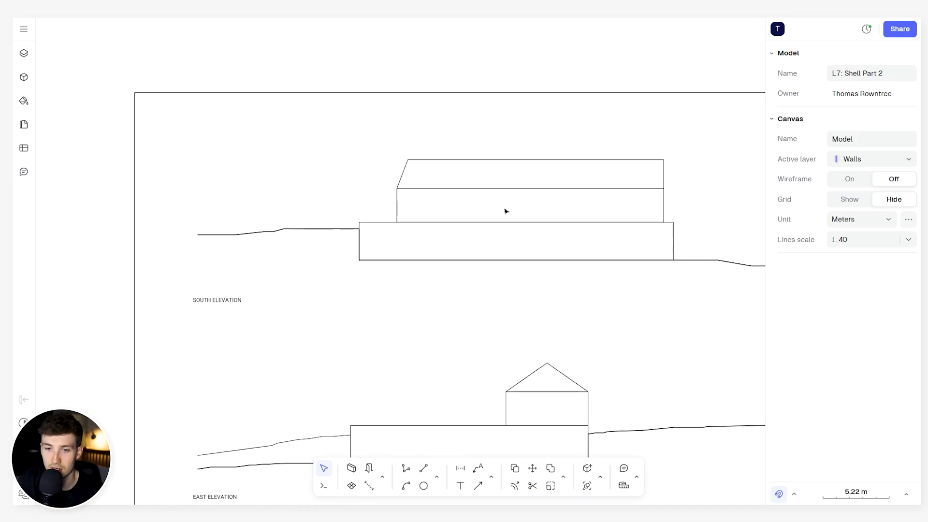
pyautogui.scroll(-3, 515, 222)
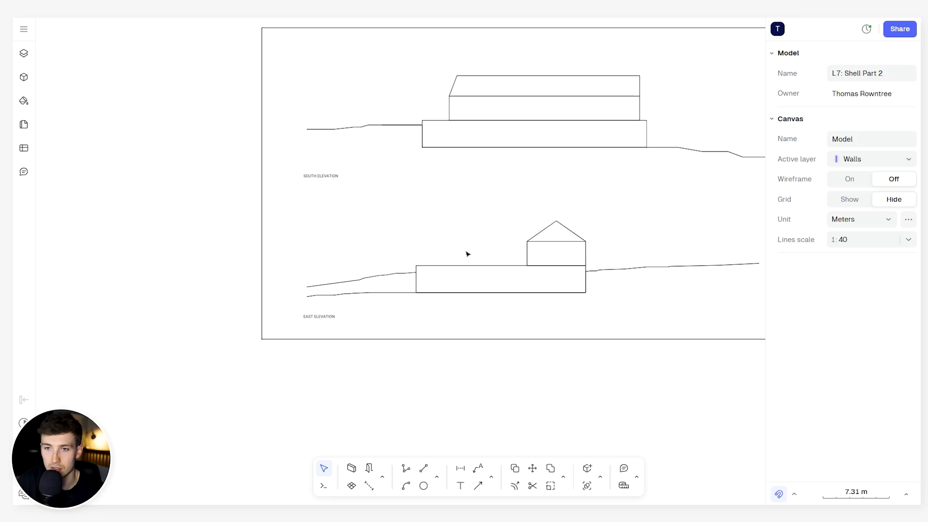
pyautogui.scroll(-3, 520, 169)
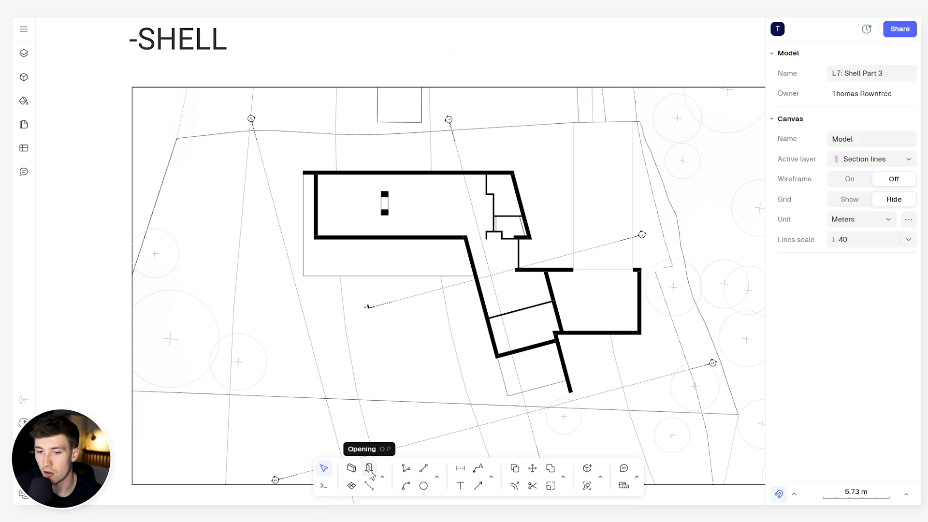
# - Start a wall opening and open the "Openings, doors & windows - 3 views" library to choose its block
pyautogui.click(371, 472)
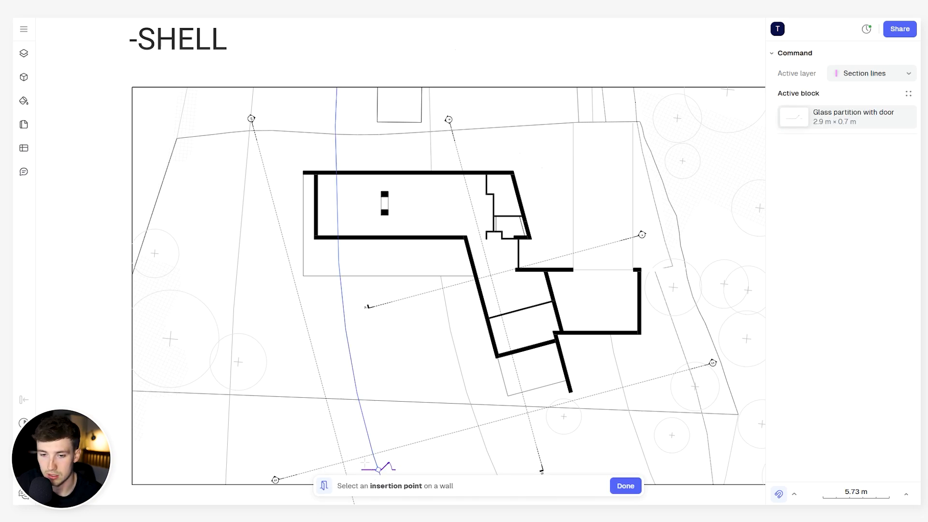
pyautogui.click(817, 124)
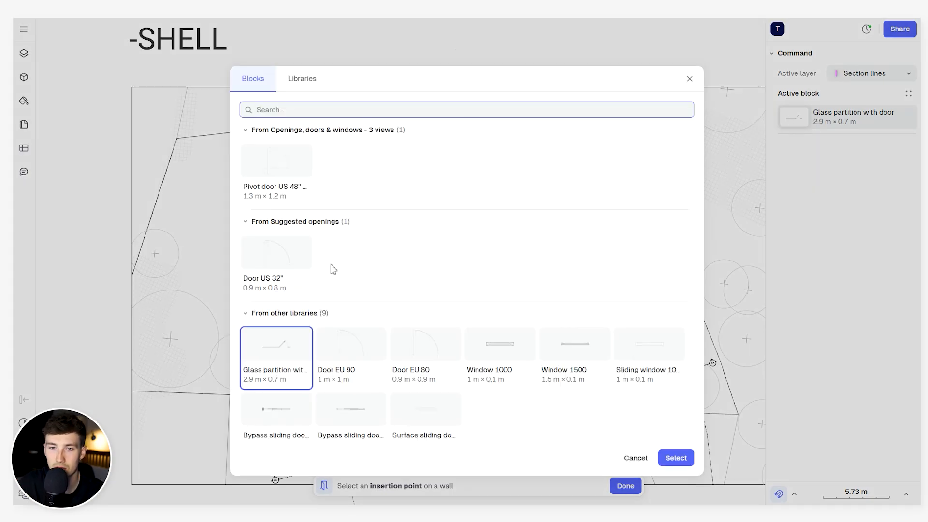
pyautogui.click(301, 79)
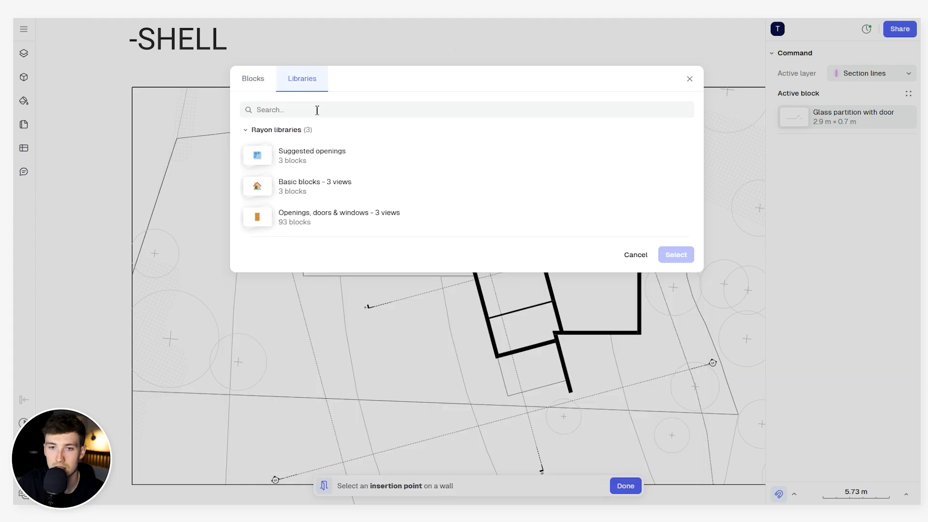
pyautogui.click(319, 218)
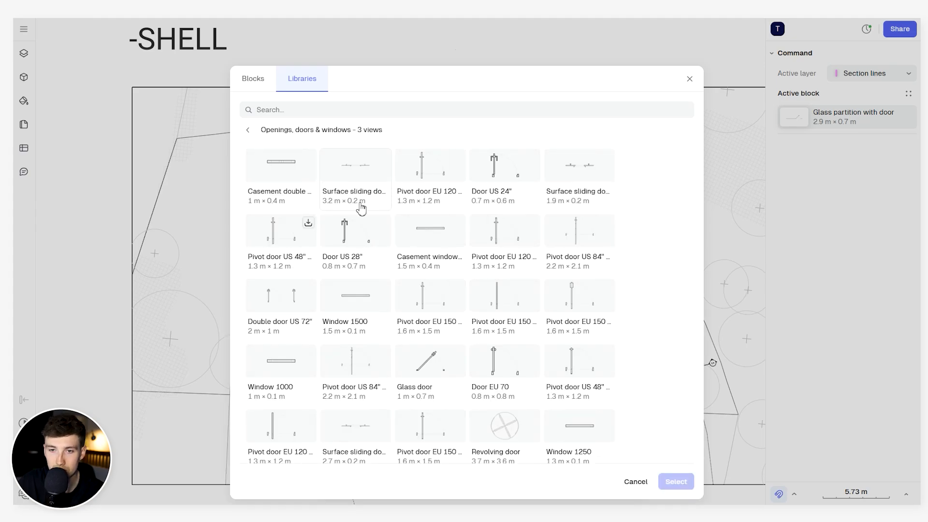
# - Choose the Door EU 80 block from the library as the opening to insert
pyautogui.scroll(-1, 447, 272)
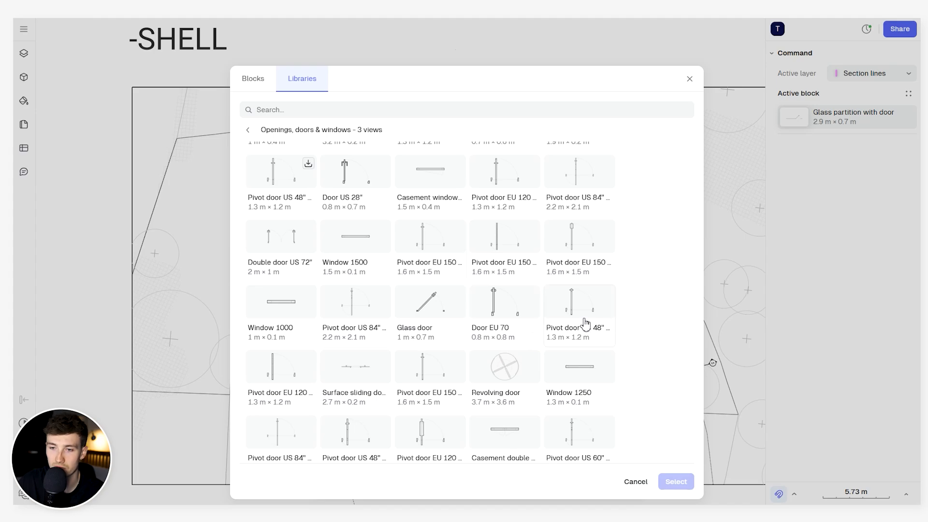
pyautogui.scroll(-1, 451, 319)
pyautogui.scroll(-5, 451, 319)
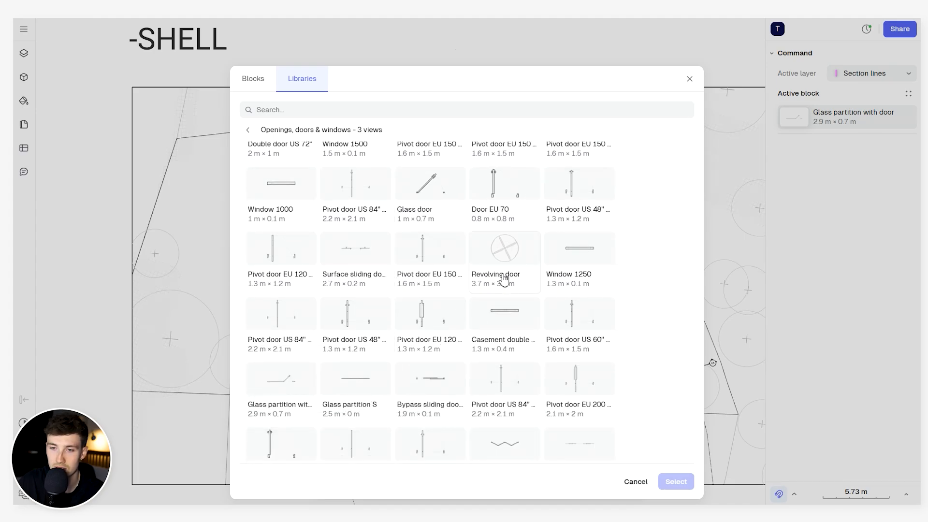
pyautogui.scroll(-2, 498, 341)
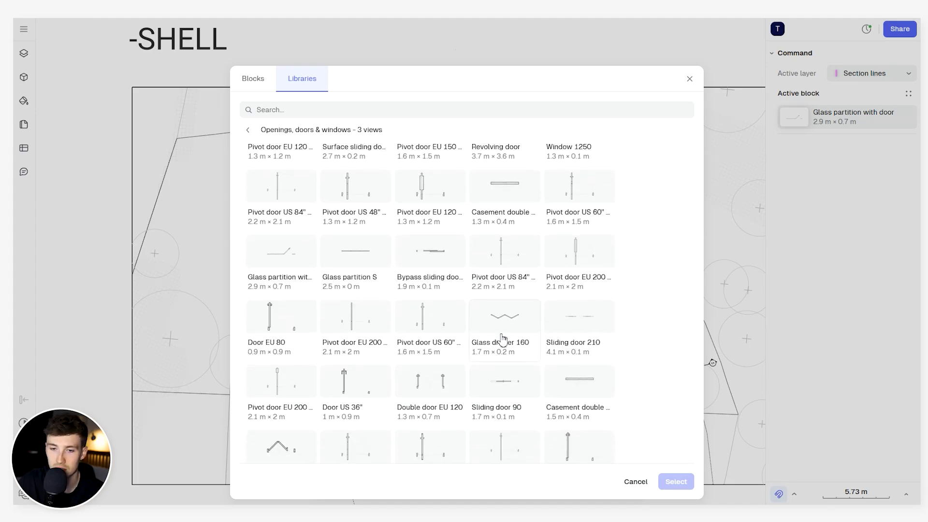
pyautogui.scroll(-1, 383, 342)
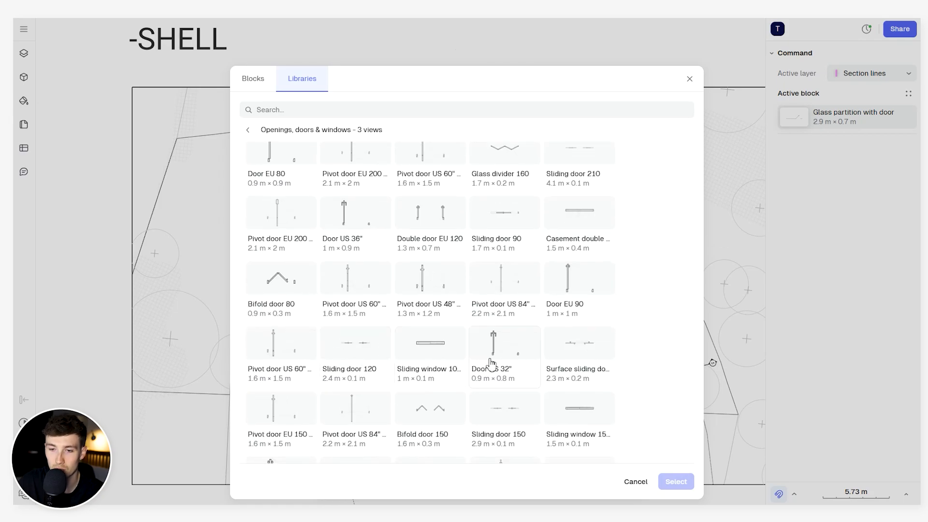
pyautogui.scroll(-3, 486, 365)
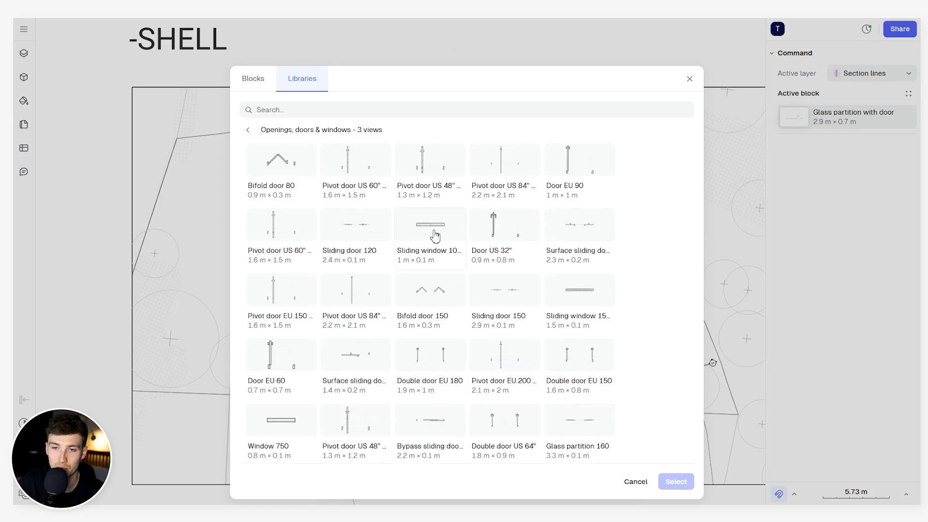
pyautogui.scroll(-1, 438, 275)
pyautogui.scroll(-2, 439, 285)
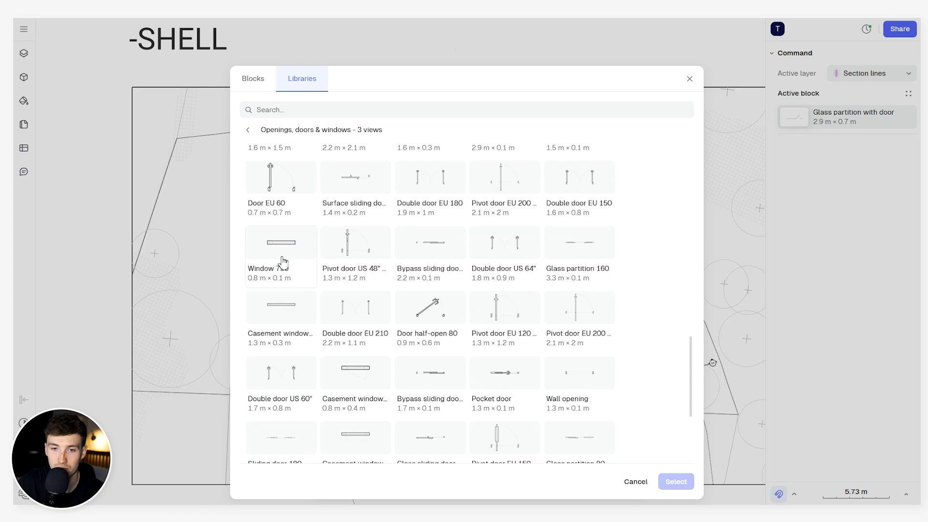
pyautogui.scroll(-3, 421, 348)
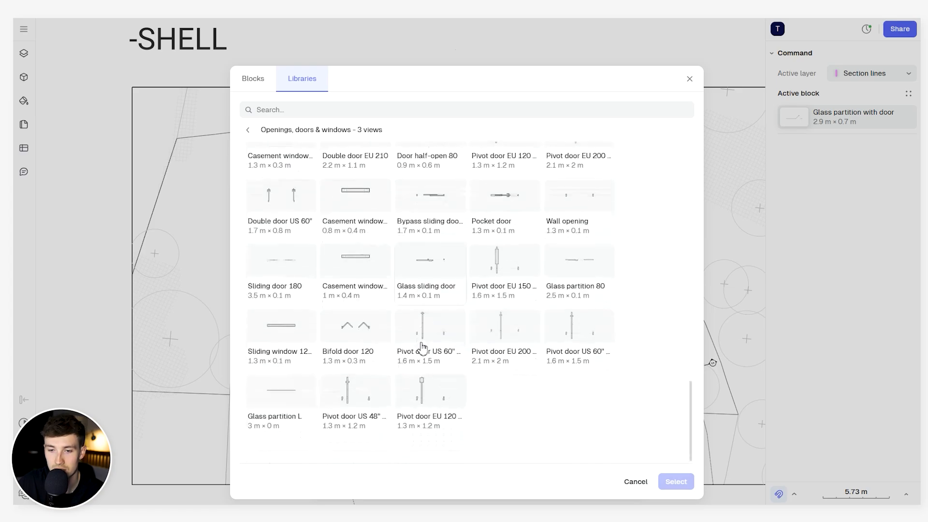
pyautogui.scroll(3, 431, 352)
pyautogui.scroll(3, 432, 353)
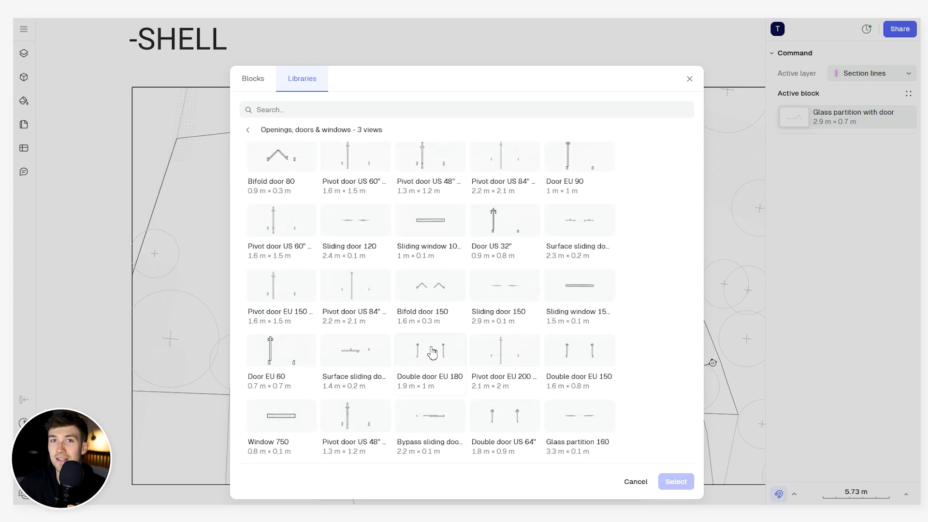
pyautogui.scroll(1, 489, 286)
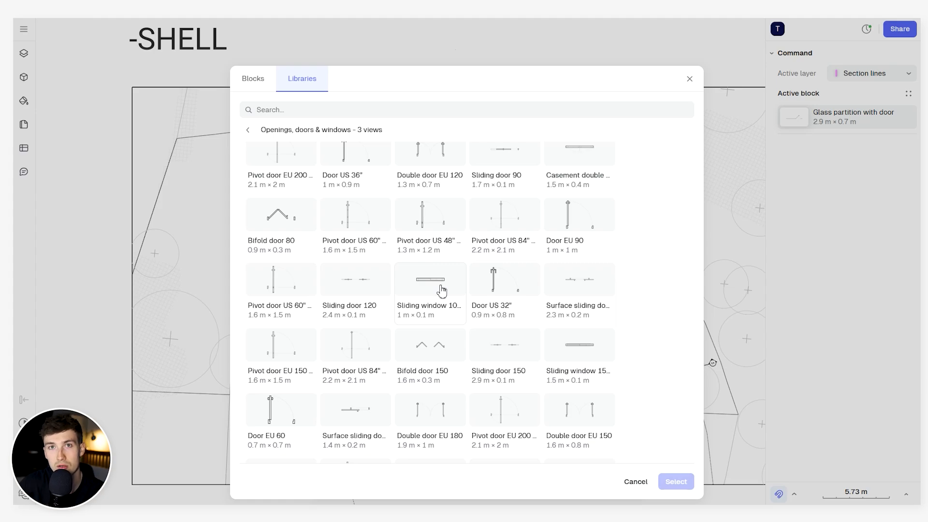
pyautogui.scroll(1, 442, 290)
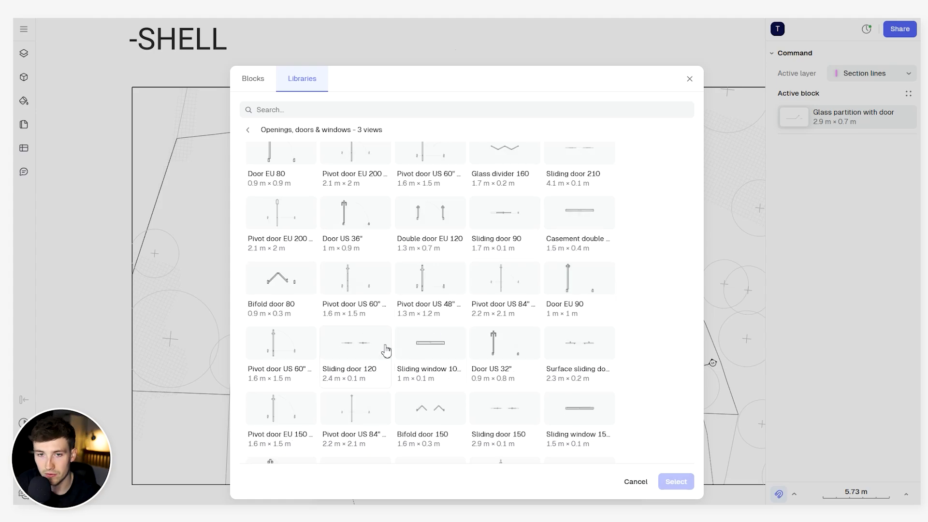
pyautogui.scroll(1, 338, 264)
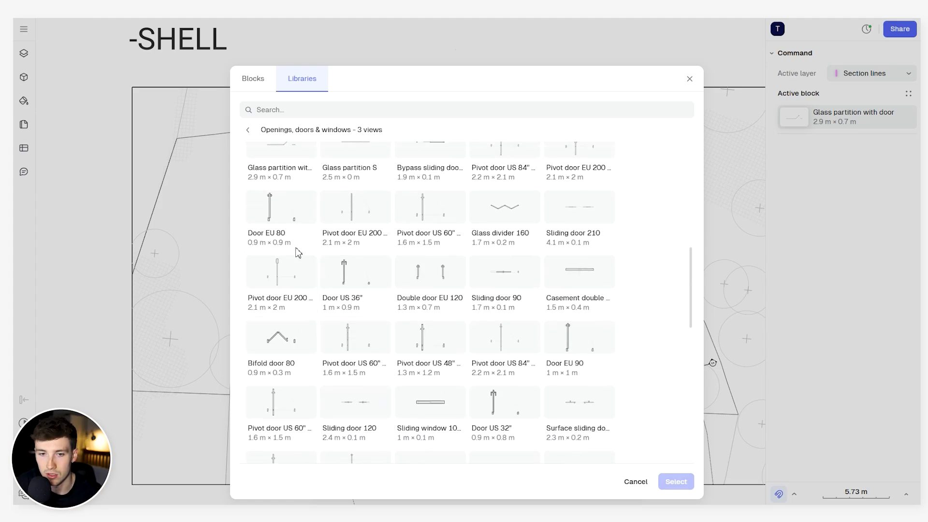
pyautogui.click(290, 222)
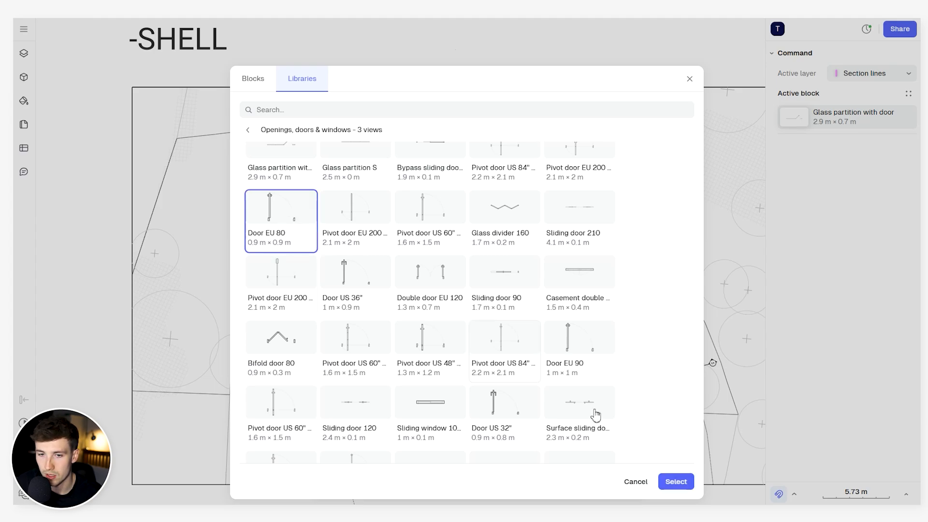
pyautogui.click(675, 481)
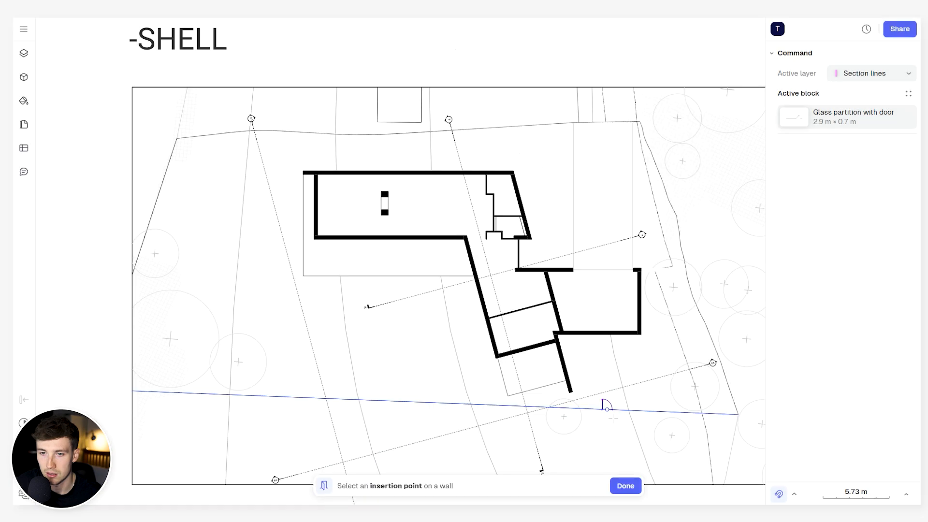
# - Insert the door midway along the thin wall between the stair block and the wing below, swinging into the house and hinged at the wall's lower side
pyautogui.scroll(5, 501, 247)
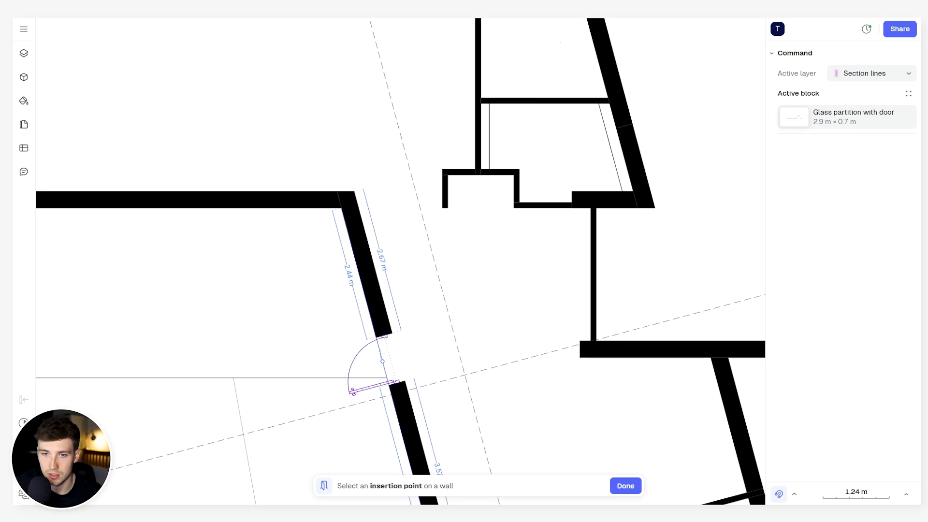
pyautogui.scroll(-2, 401, 264)
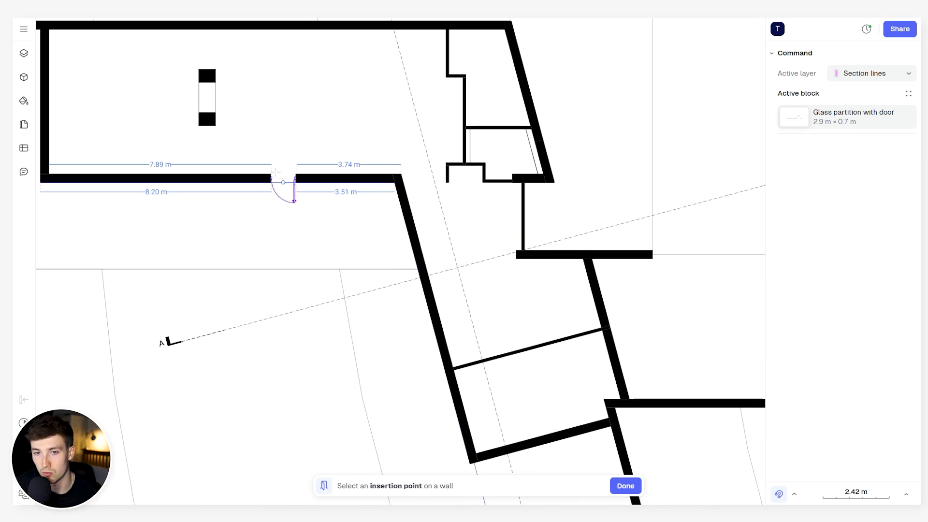
pyautogui.scroll(4, 342, 173)
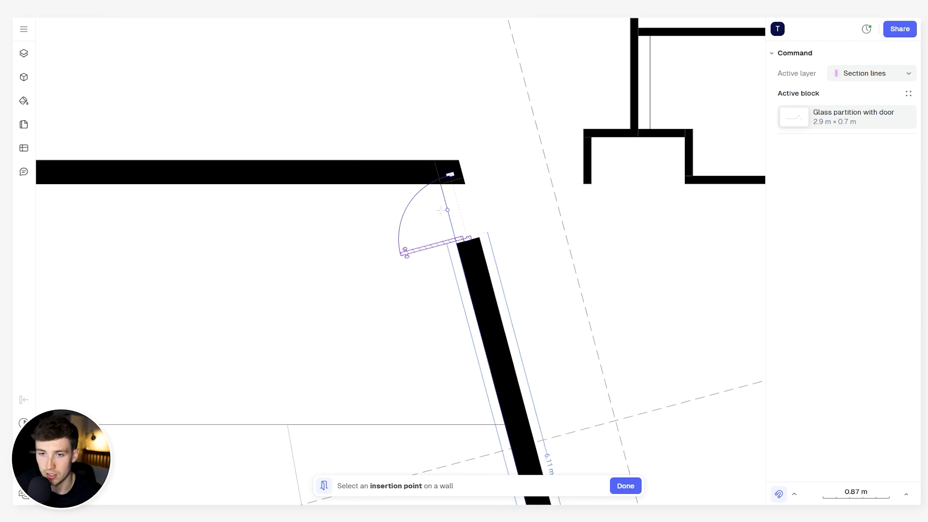
pyautogui.scroll(-2, 485, 277)
pyautogui.moveTo(492, 277); pyautogui.dragTo(344, 283, button='middle')
pyautogui.scroll(2, 465, 279)
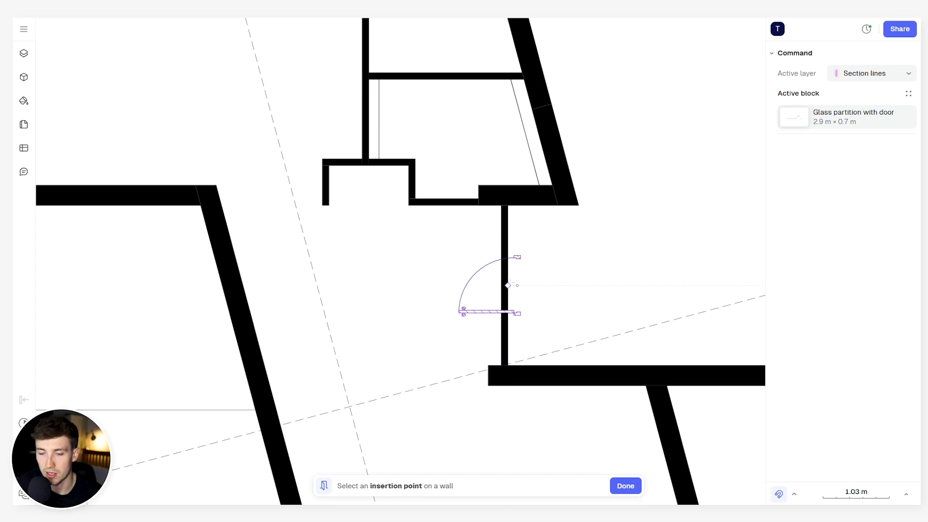
pyautogui.click(497, 271)
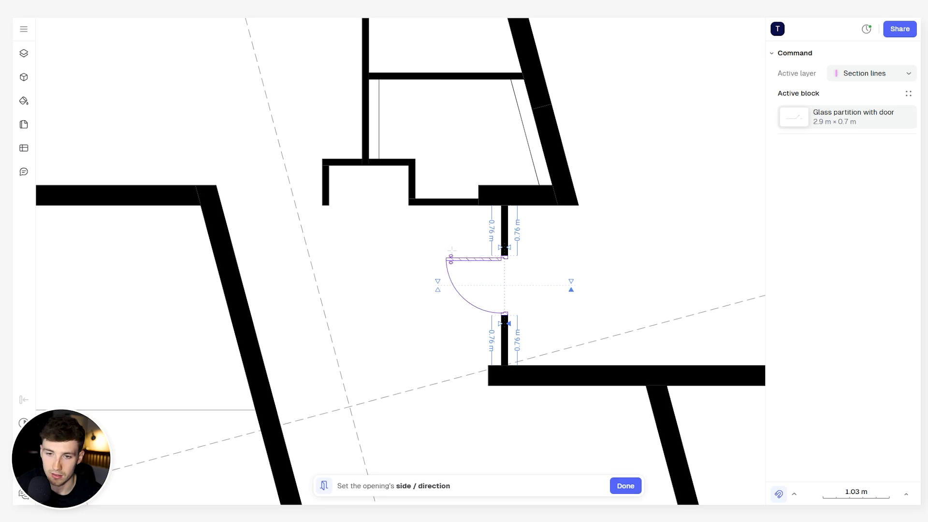
pyautogui.click(429, 290)
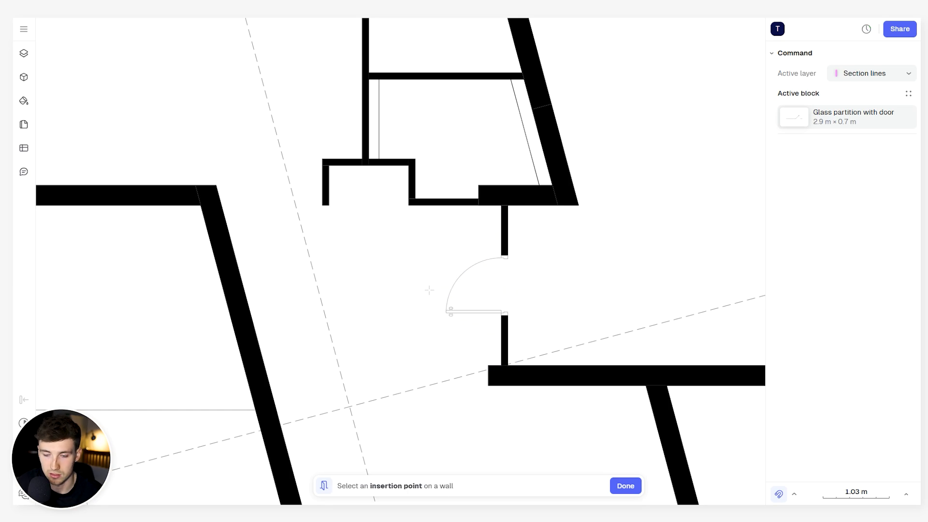
pyautogui.press('Escape')
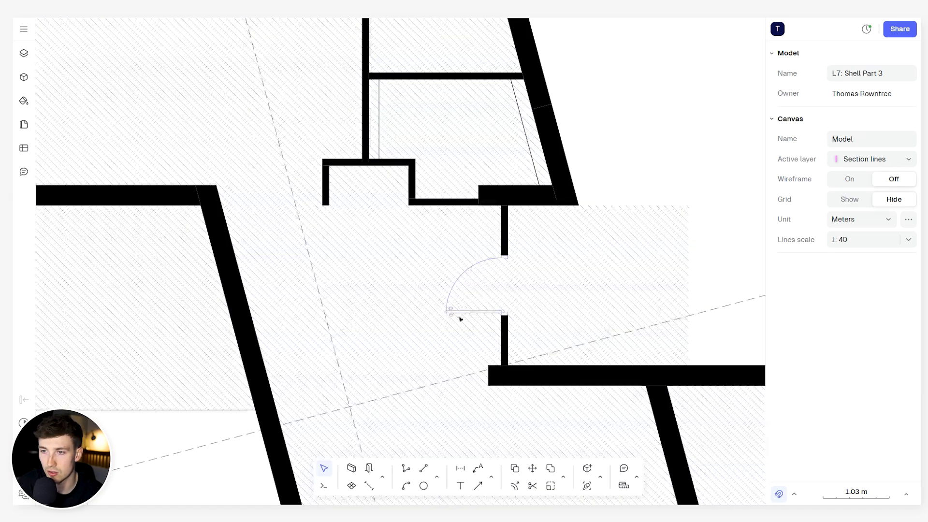
# - Examine the inserted door's size, style and opening properties, and try mirroring it horizontally
pyautogui.click(470, 312)
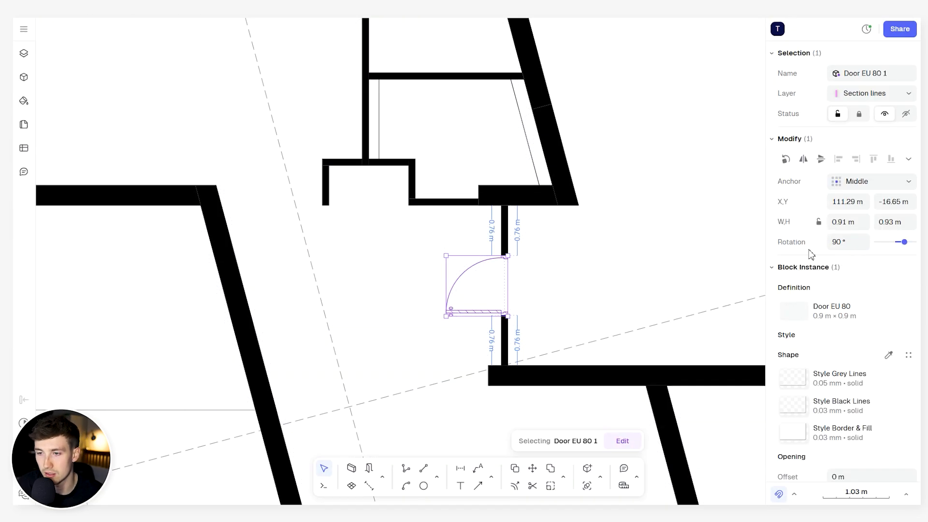
pyautogui.scroll(-2, 843, 239)
pyautogui.scroll(-2, 843, 237)
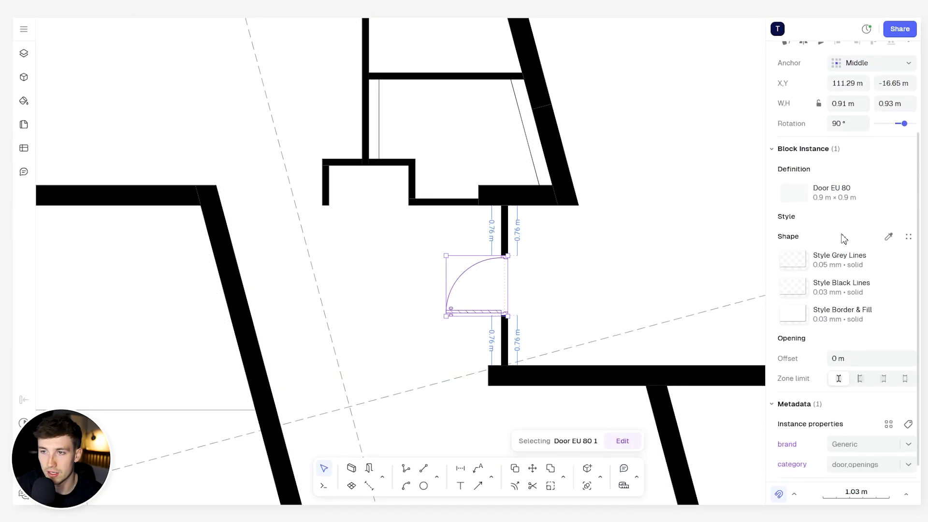
pyautogui.scroll(4, 846, 232)
pyautogui.scroll(1, 822, 130)
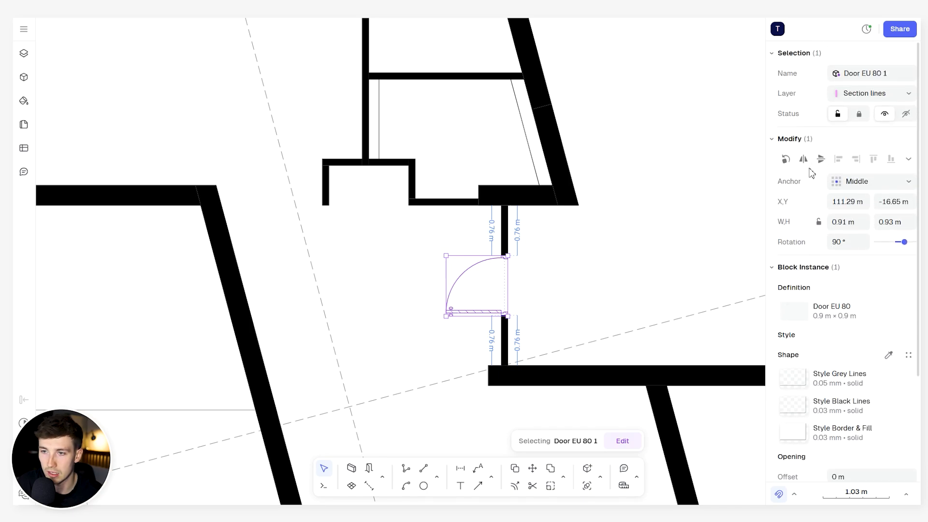
pyautogui.click(804, 158)
pyautogui.click(804, 157)
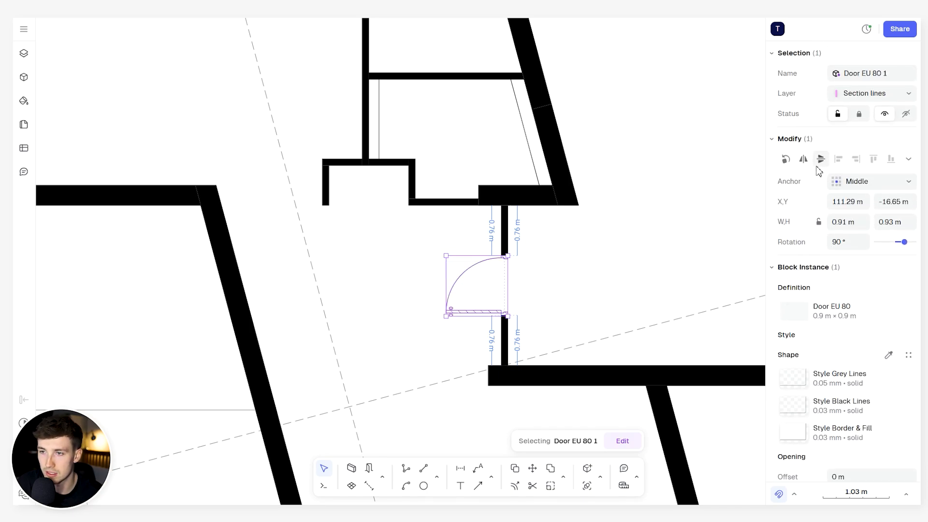
# - Review the layers available for the door, keeping it on Section lines and selected
pyautogui.click(875, 95)
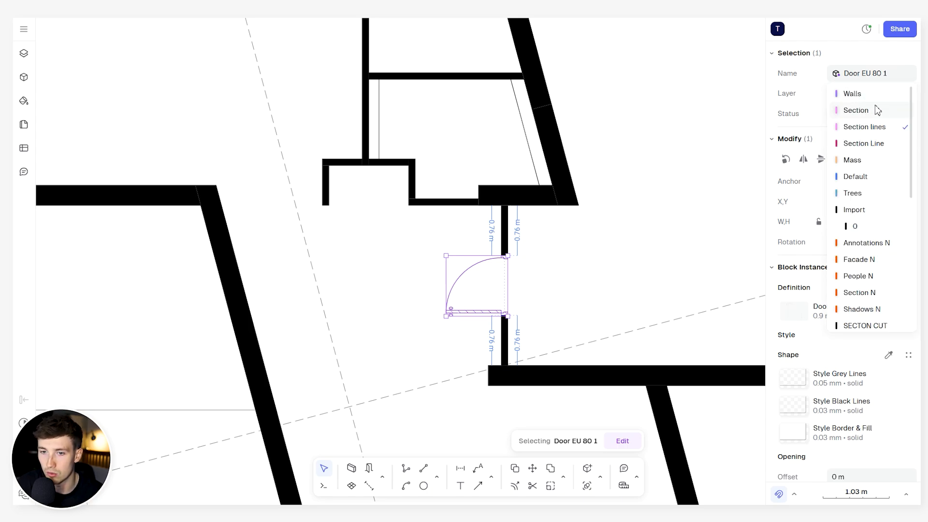
pyautogui.click(861, 127)
pyautogui.click(717, 133)
pyautogui.click(473, 270)
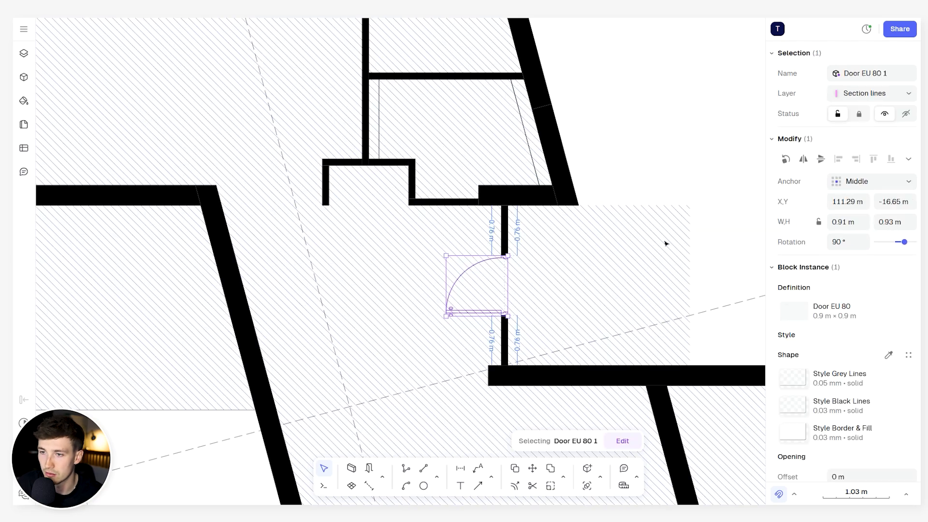
# - Open the block choices for the selected door's Door EU 80 definition
pyautogui.scroll(-3, 841, 232)
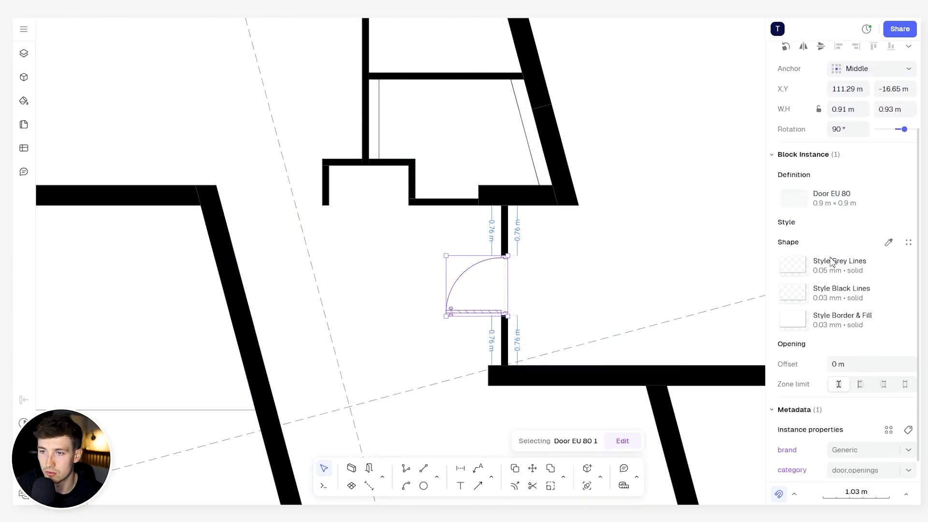
pyautogui.click(804, 197)
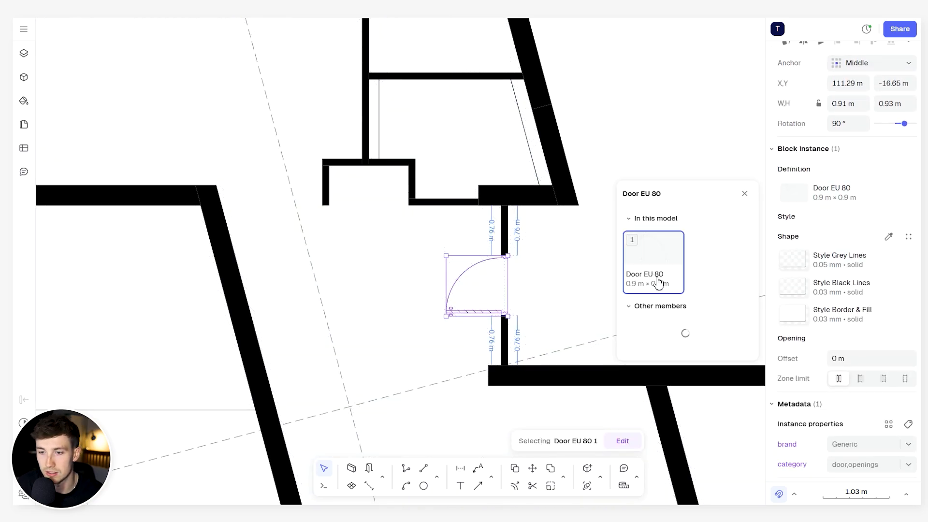
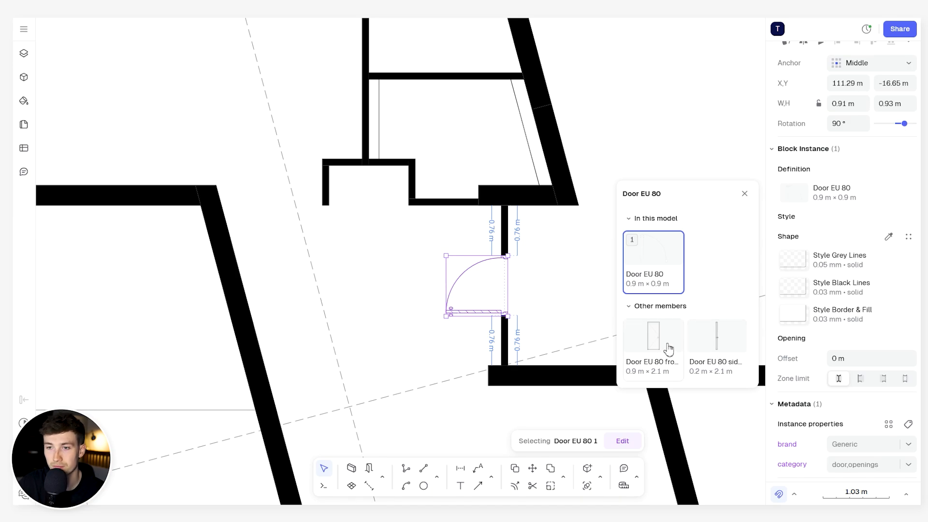
# - Add a solid very light grey fill to the door's Style Grey Lines
pyautogui.click(745, 193)
pyautogui.click(909, 260)
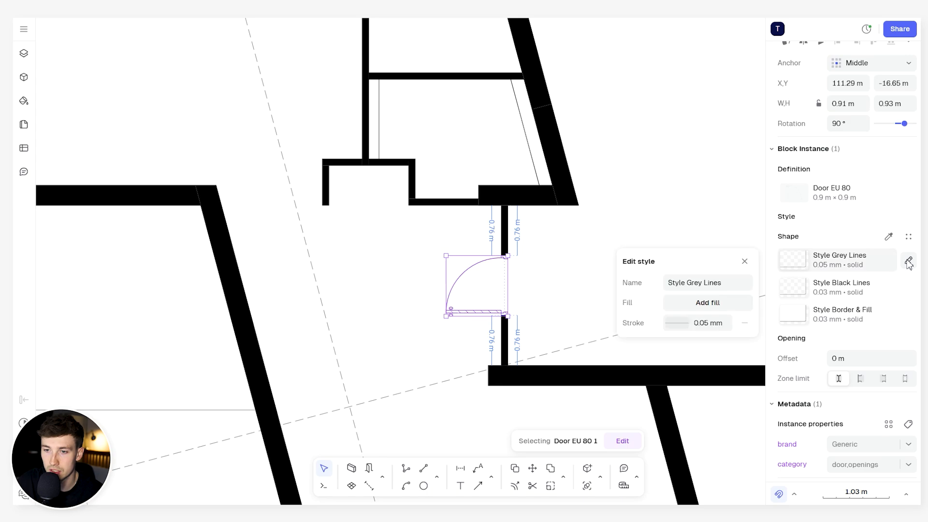
pyautogui.click(681, 302)
pyautogui.click(626, 362)
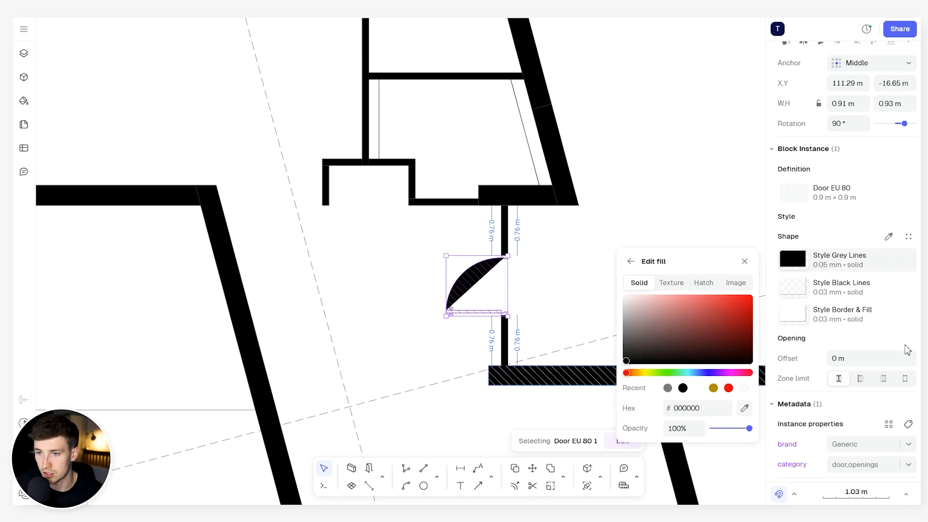
pyautogui.click(750, 262)
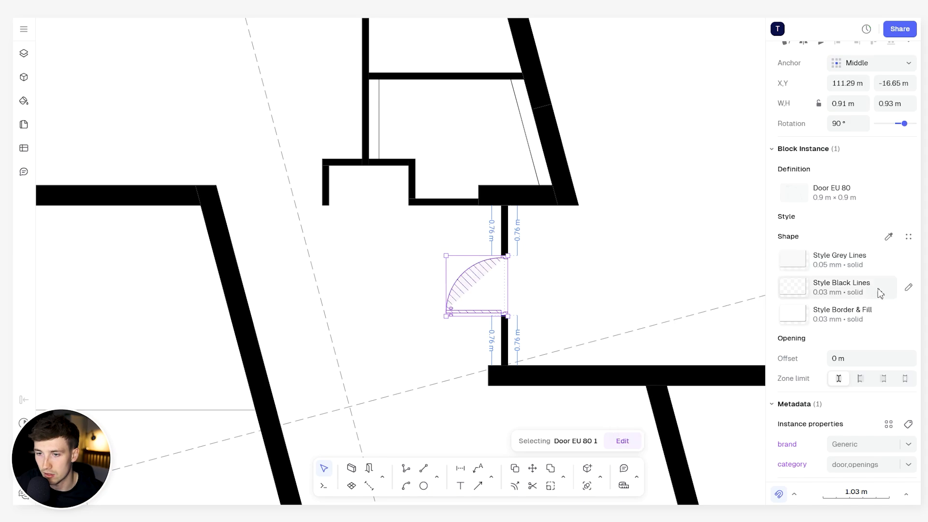
# - Set the stroke colour of the door's Style Black Lines to red, FF0000
pyautogui.click(907, 288)
pyautogui.click(683, 346)
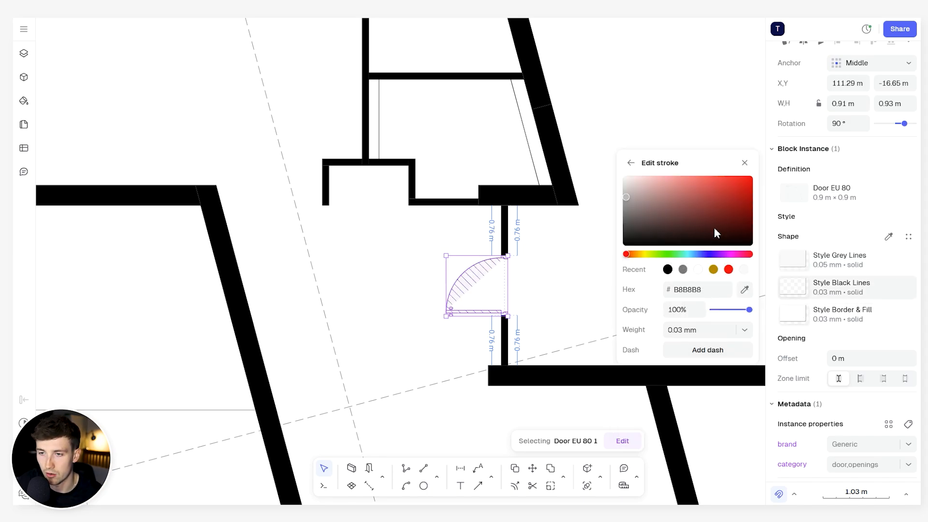
pyautogui.moveTo(715, 228); pyautogui.dragTo(779, 162)
pyautogui.scroll(5, 474, 295)
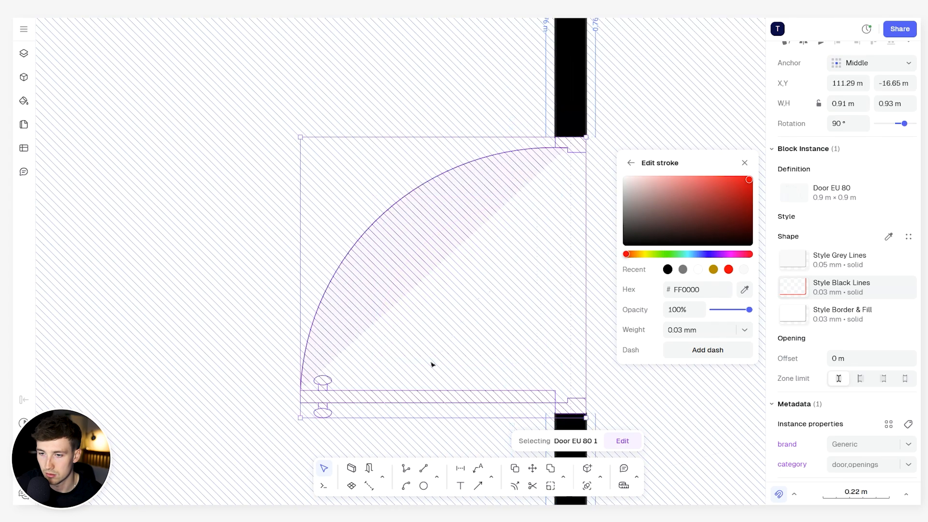
# - Try a 5 mm stroke weight on the door's Style Black Lines and undo it
pyautogui.click(695, 331)
pyautogui.write('5')
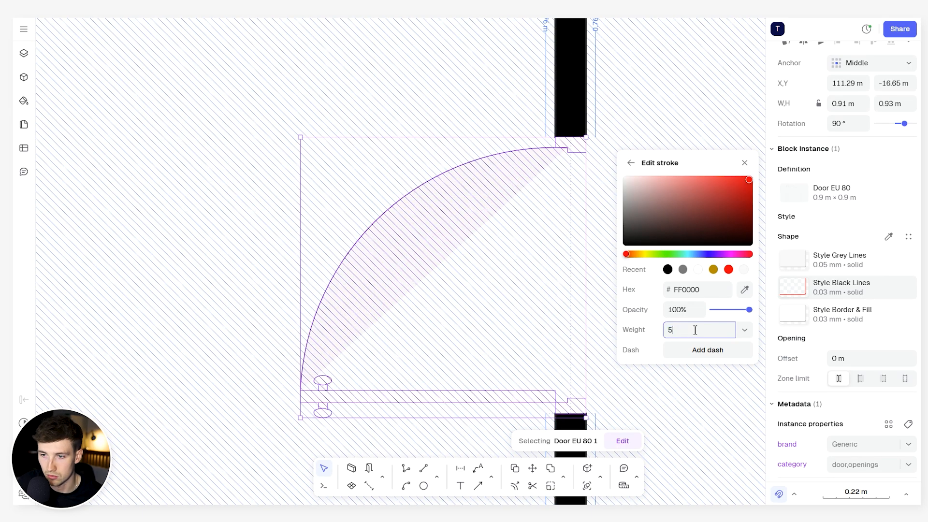
pyautogui.press('Return')
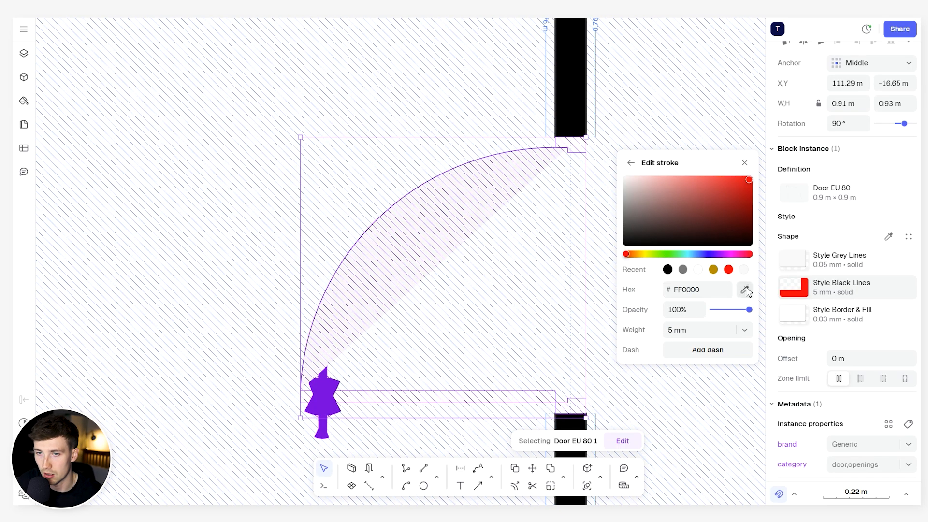
pyautogui.hotkey('ctrl', 'z')
pyautogui.press('Escape')
pyautogui.click(441, 189)
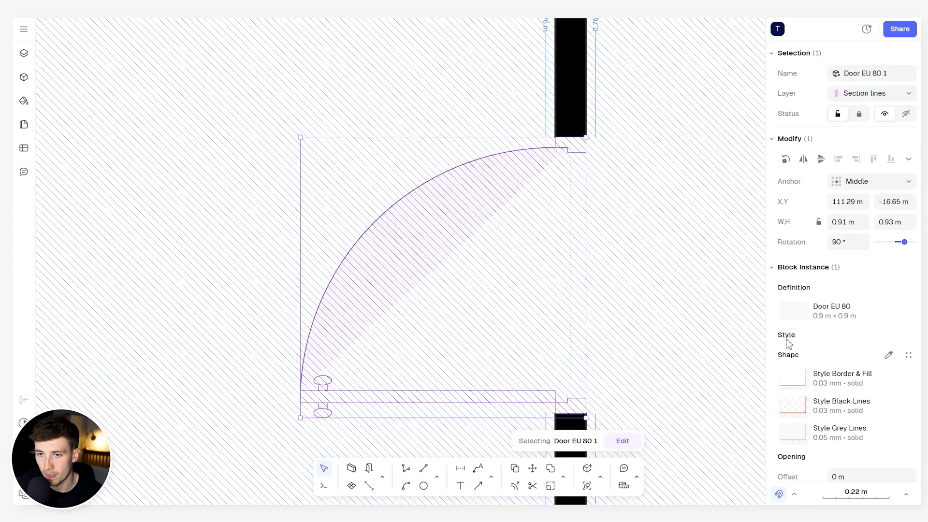
# - Reselect the door, try an opening offset of 5 m, and undo it
pyautogui.press('Escape')
pyautogui.scroll(-5, 619, 232)
pyautogui.click(575, 228)
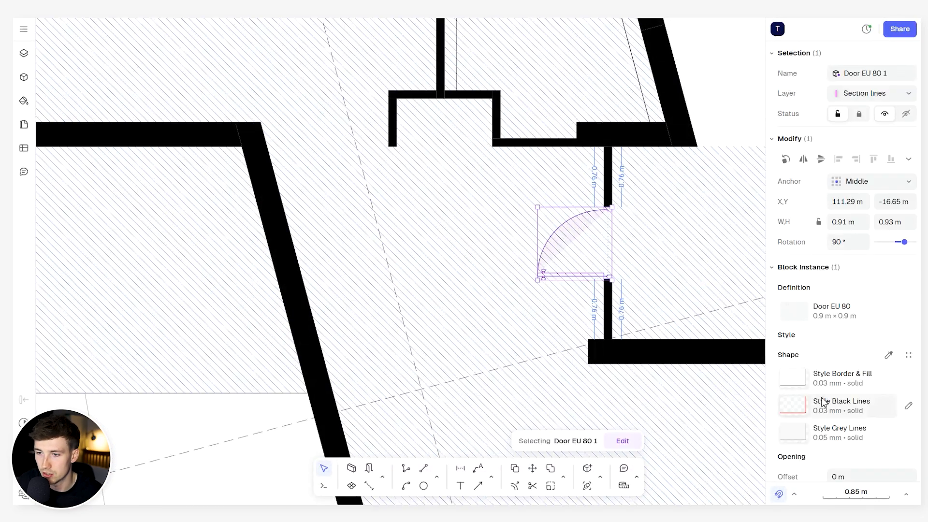
pyautogui.scroll(-3, 841, 394)
pyautogui.scroll(-1, 842, 394)
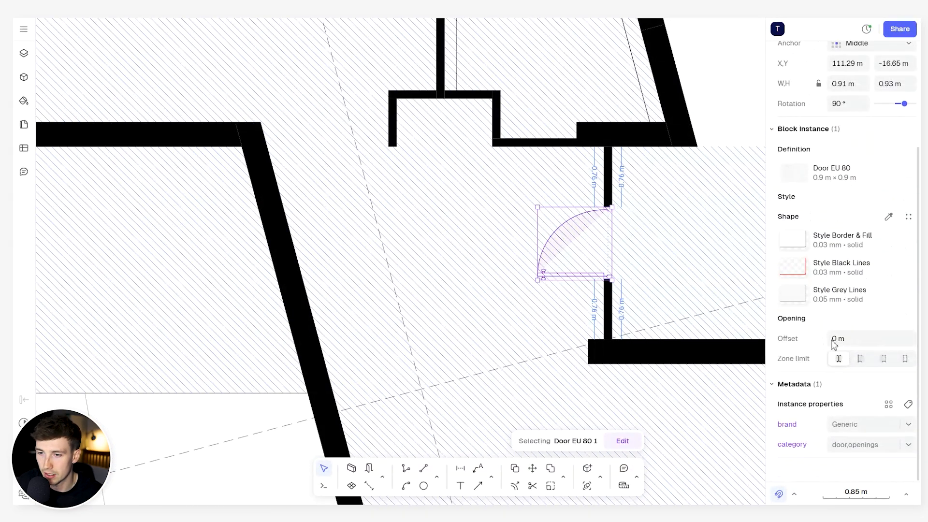
pyautogui.click(857, 338)
pyautogui.write('5')
pyautogui.press('Return')
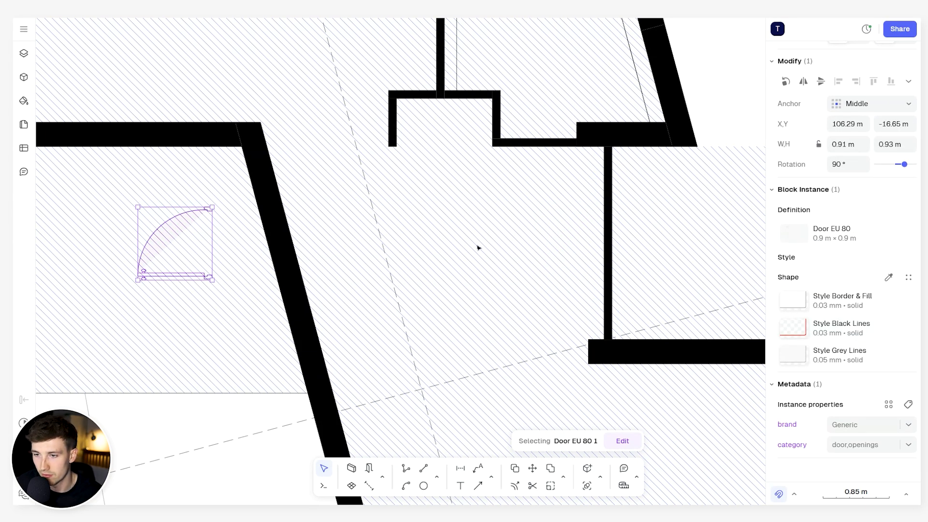
pyautogui.scroll(-5, 478, 247)
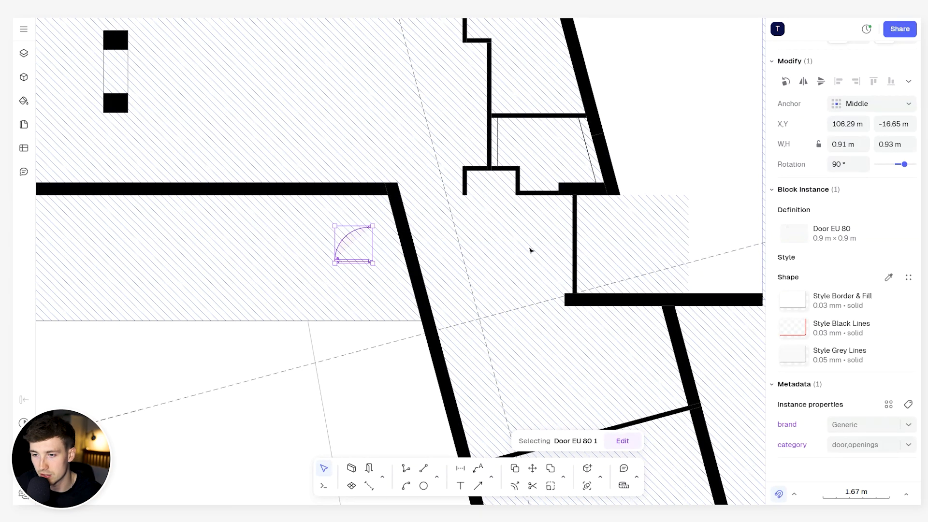
pyautogui.hotkey('ctrl', 'z')
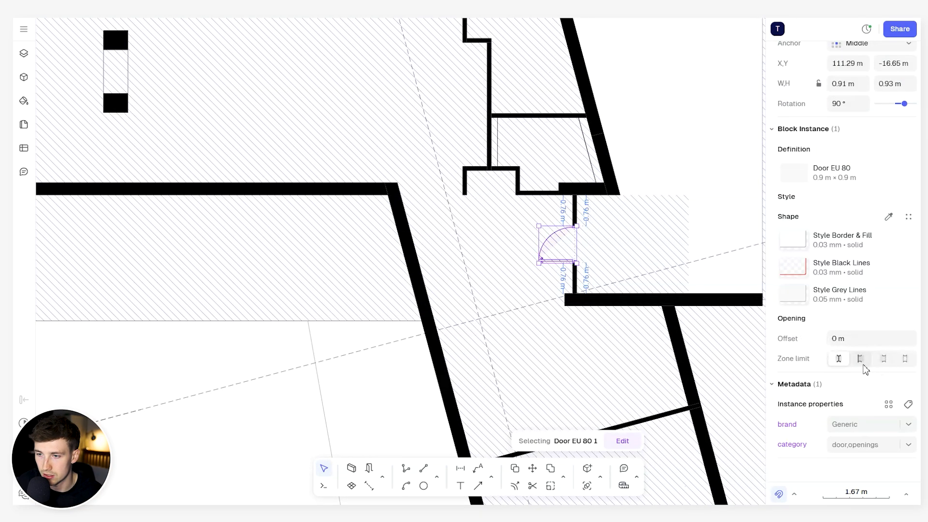
# - Try the other zone limit options for the door's opening and return to the first one
pyautogui.click(863, 361)
pyautogui.click(884, 359)
pyautogui.click(901, 358)
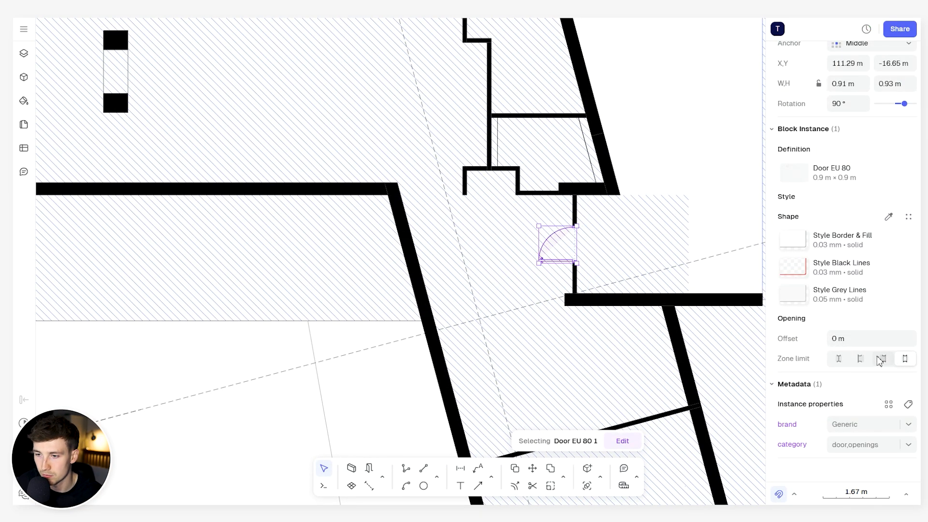
pyautogui.click(840, 359)
# - Resize the door to 1 m wide and 1 m high
pyautogui.scroll(3, 831, 362)
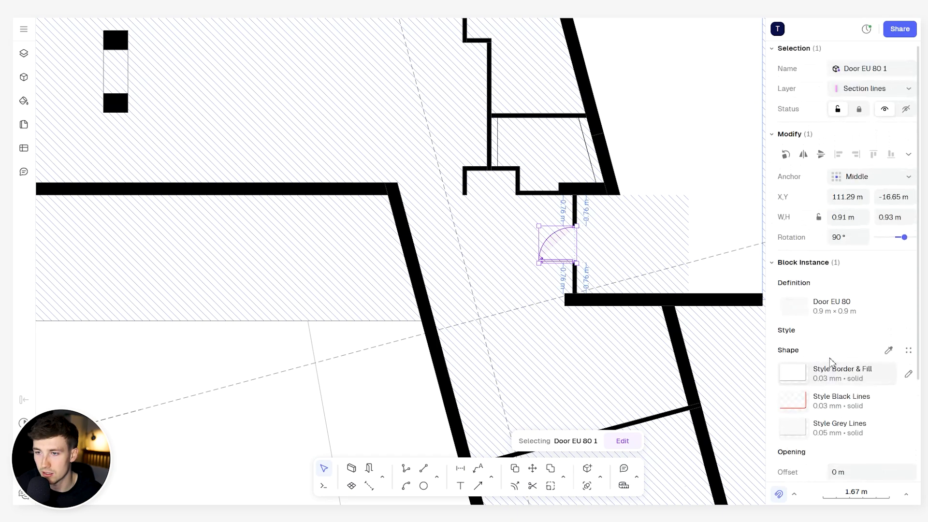
pyautogui.scroll(5, 597, 222)
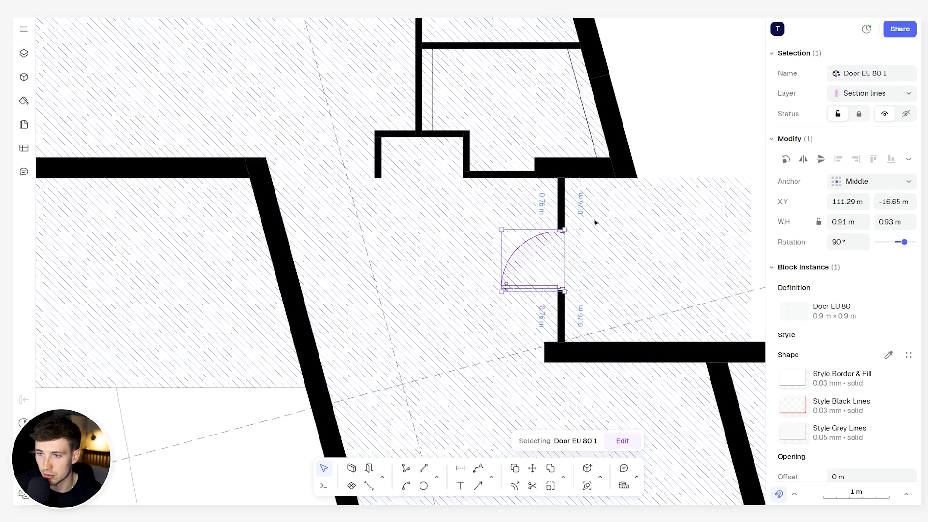
pyautogui.click(851, 221)
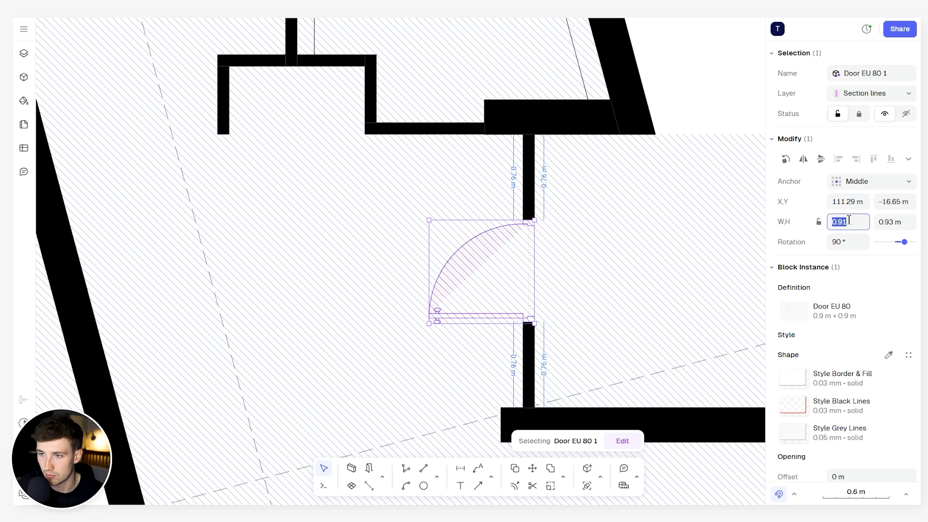
pyautogui.write('1')
pyautogui.click(893, 221)
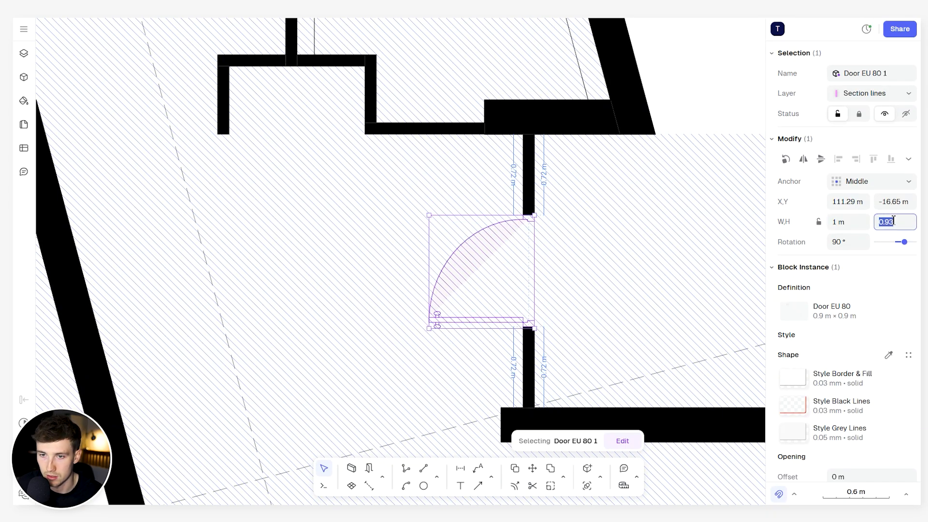
pyautogui.write('1')
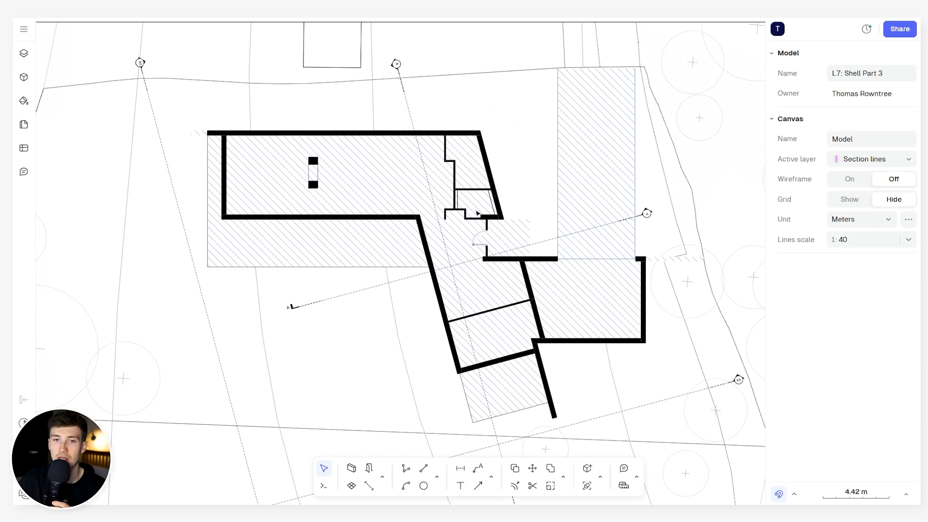
# - Examine the resized door in its wall and the surrounding ground-floor shell on the site plan
pyautogui.scroll(3, 459, 237)
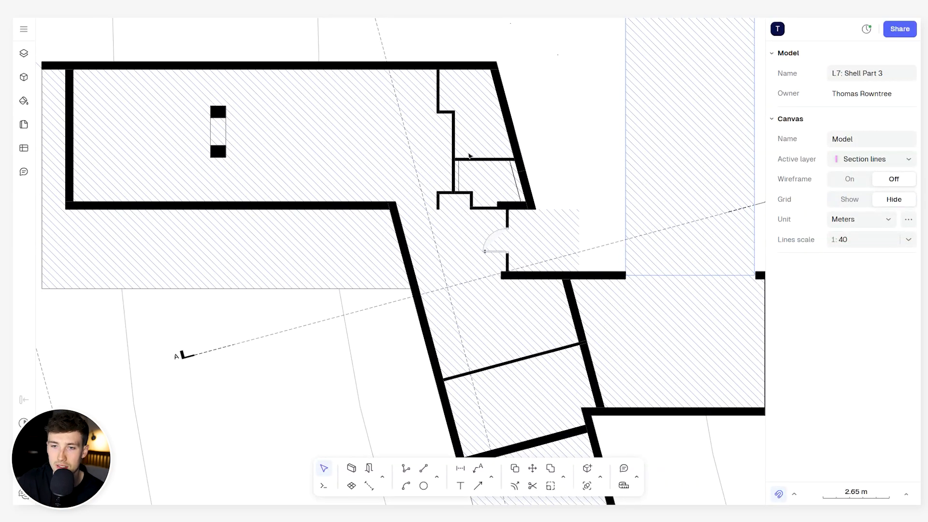
pyautogui.scroll(5, 489, 251)
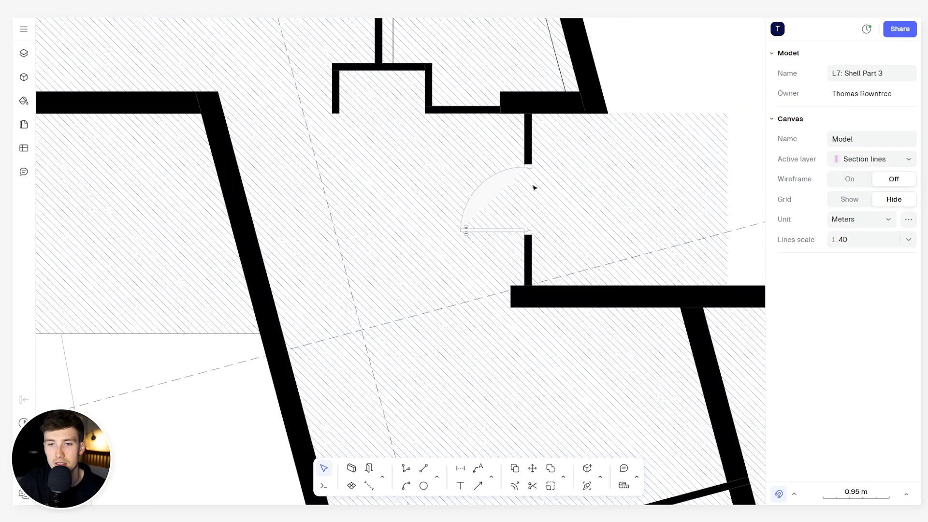
pyautogui.scroll(-5, 446, 241)
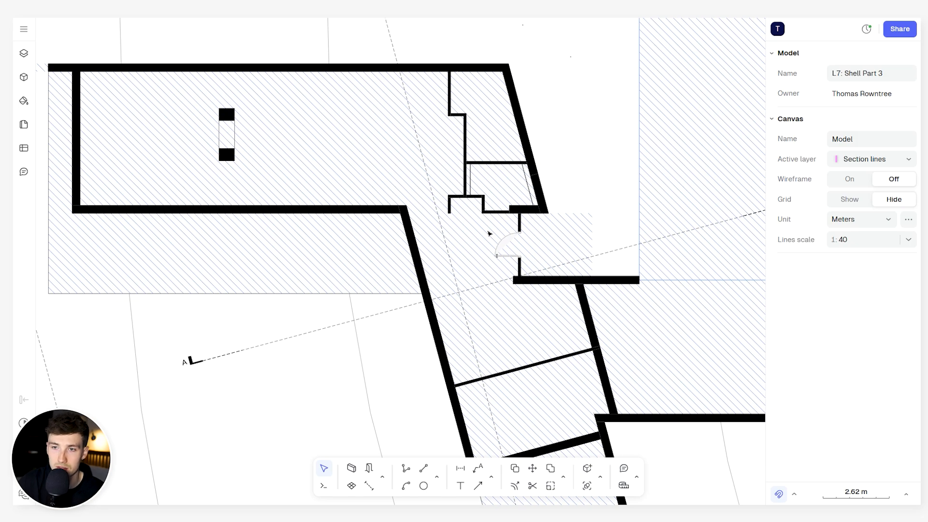
pyautogui.scroll(-5, 490, 233)
pyautogui.scroll(1, 583, 169)
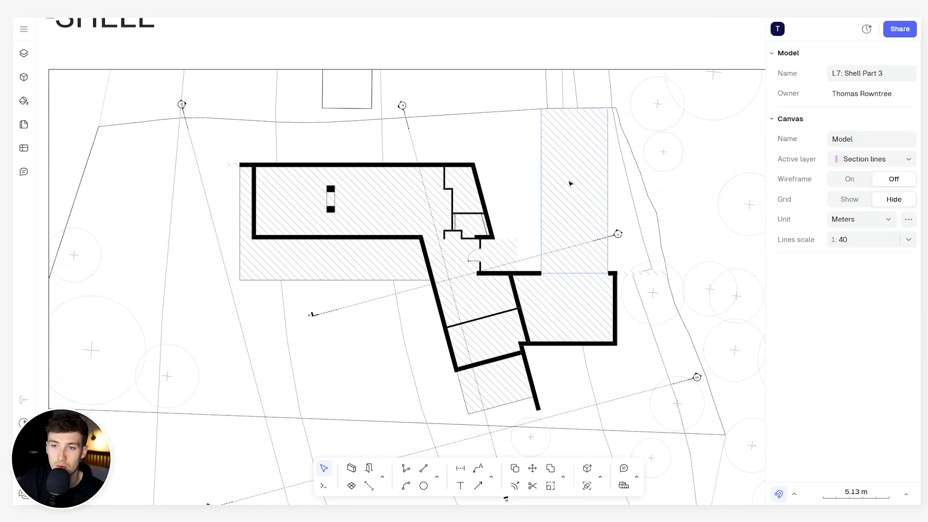
pyautogui.scroll(3, 547, 196)
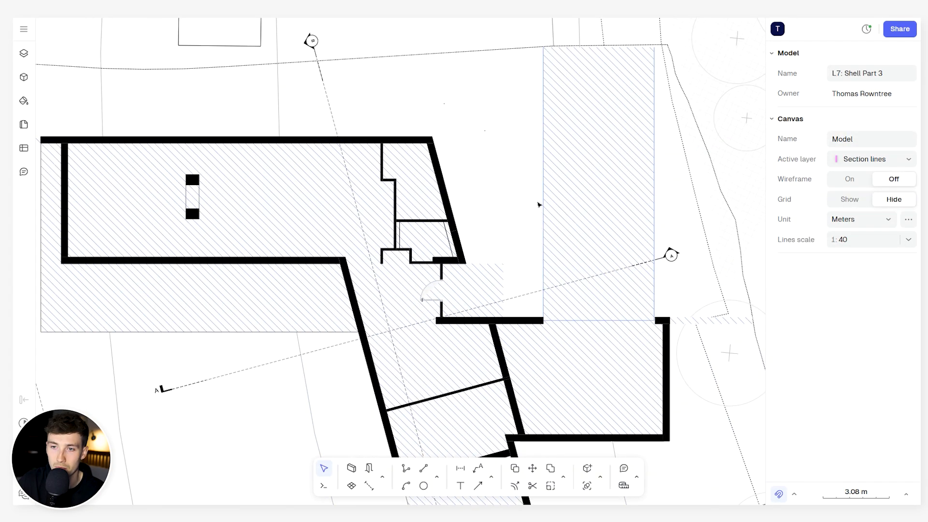
pyautogui.scroll(-2, 550, 206)
pyautogui.moveTo(550, 206); pyautogui.dragTo(596, 167, button='middle')
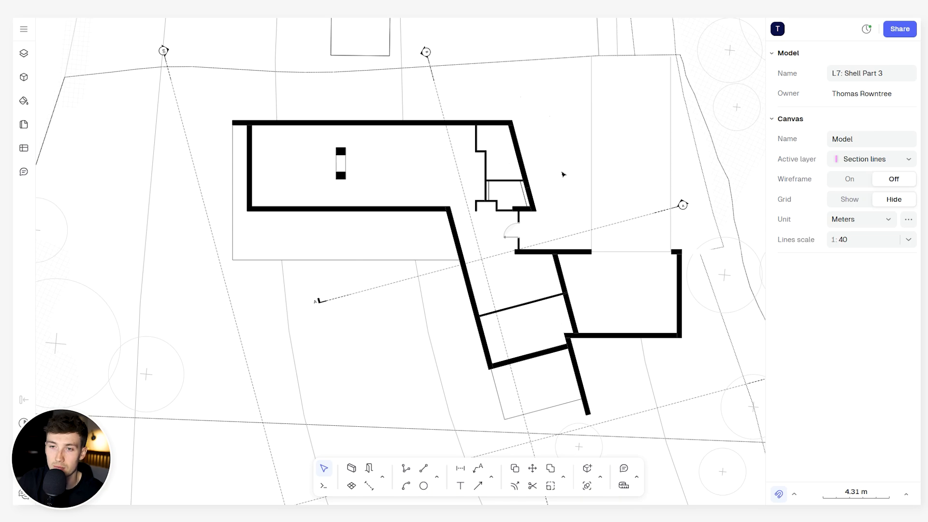
pyautogui.moveTo(563, 174); pyautogui.dragTo(591, 172, button='middle')
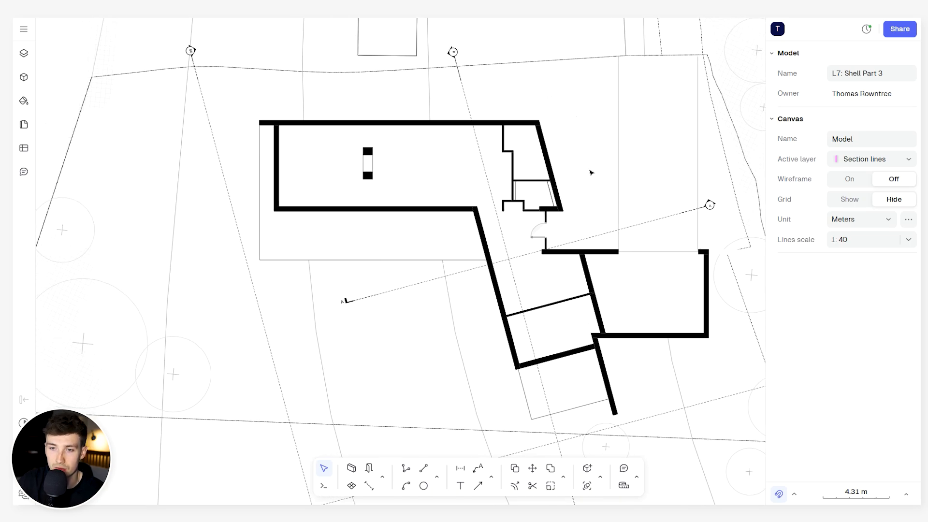
# - Start inserting an opening and choose the Window 1000 block from the Openings, doors & windows - 3 views library
pyautogui.scroll(2, 574, 205)
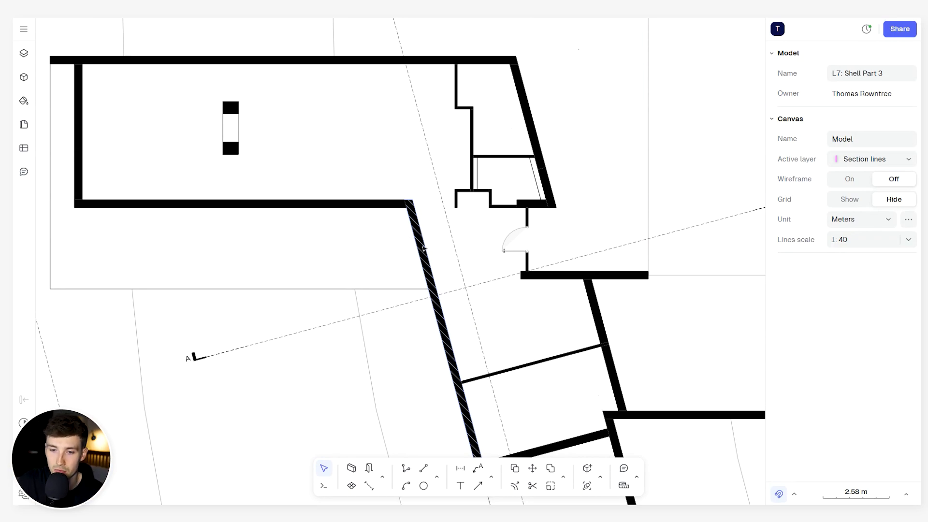
pyautogui.click(369, 469)
pyautogui.click(843, 116)
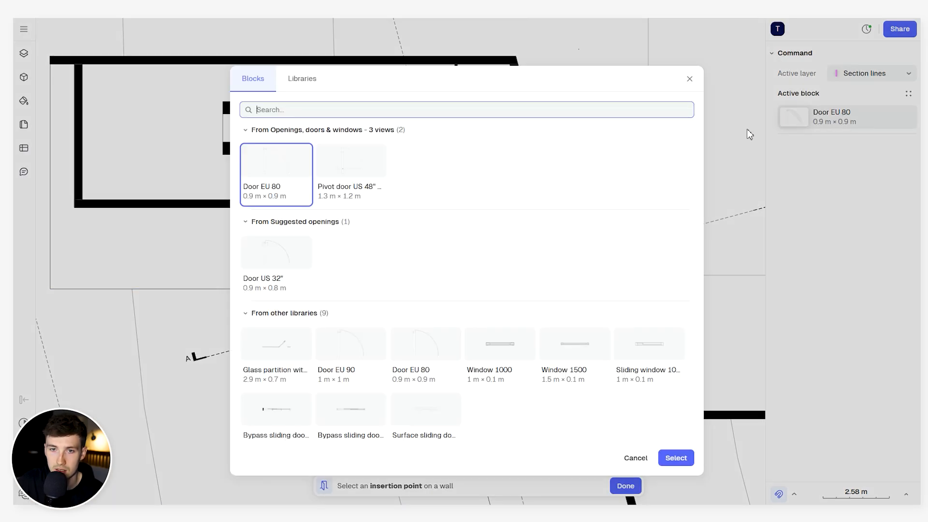
pyautogui.click(301, 83)
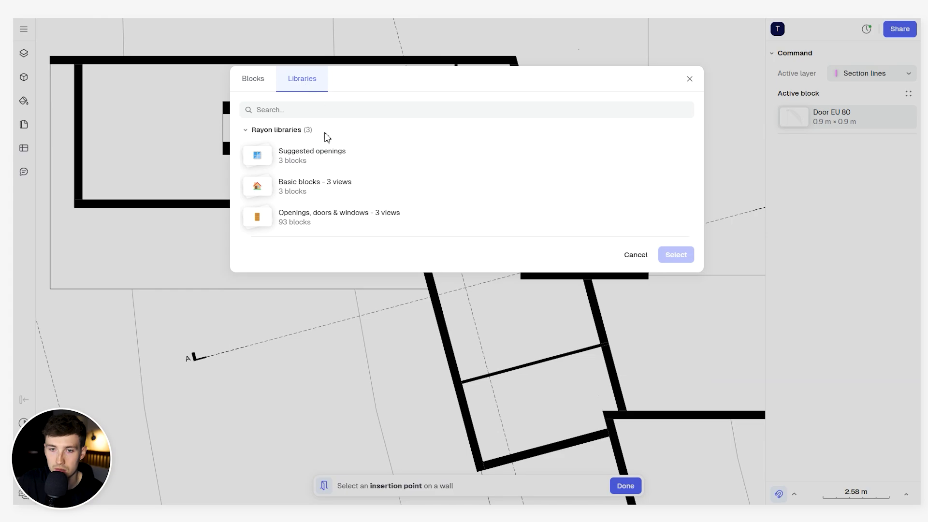
pyautogui.click(298, 217)
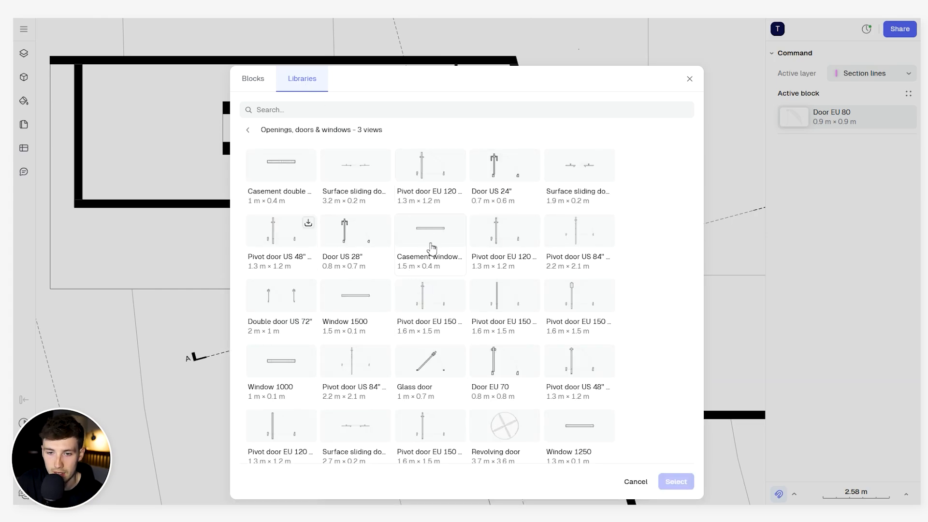
pyautogui.click(278, 370)
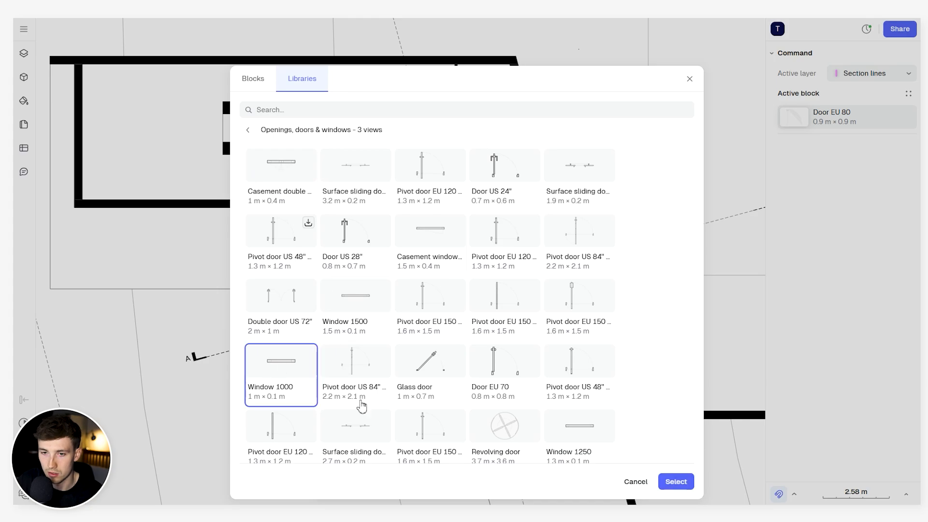
pyautogui.click(675, 482)
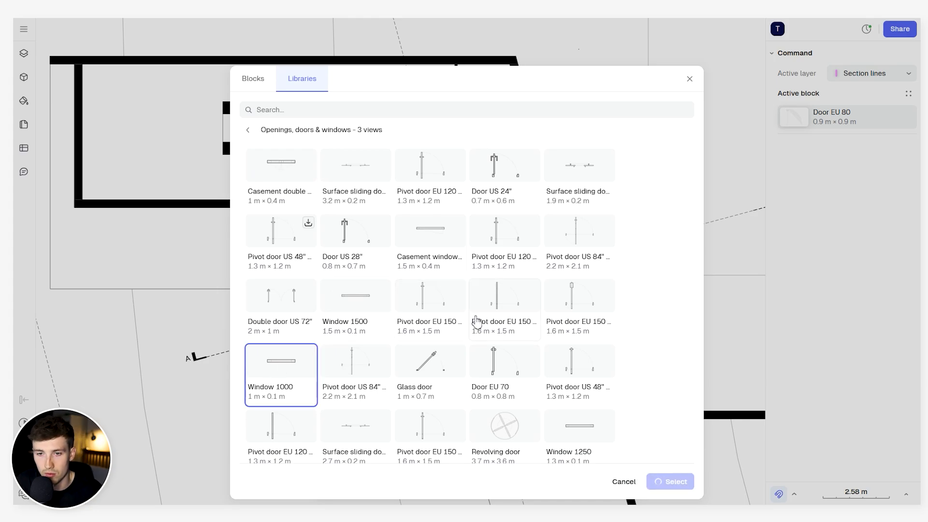
# - Insert the window near the upper end of the long slanted wall, about 0.52 m from the inner corner, and select it
pyautogui.scroll(5, 401, 256)
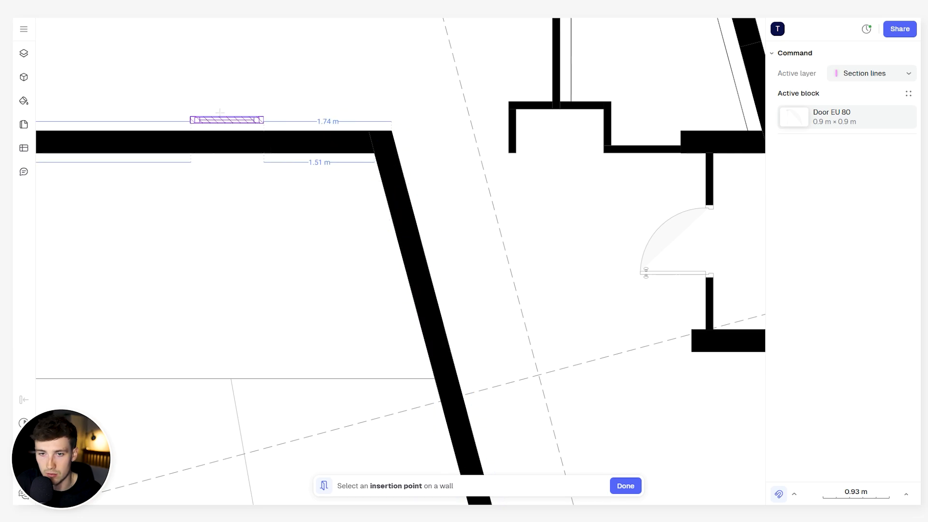
pyautogui.click(404, 222)
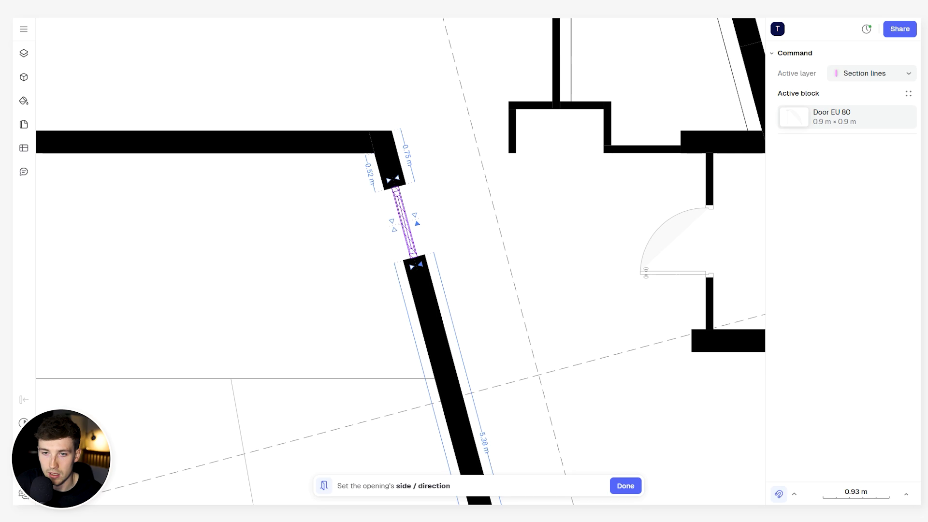
pyautogui.click(417, 245)
pyautogui.press('Escape')
pyautogui.click(403, 215)
pyautogui.scroll(3, 404, 239)
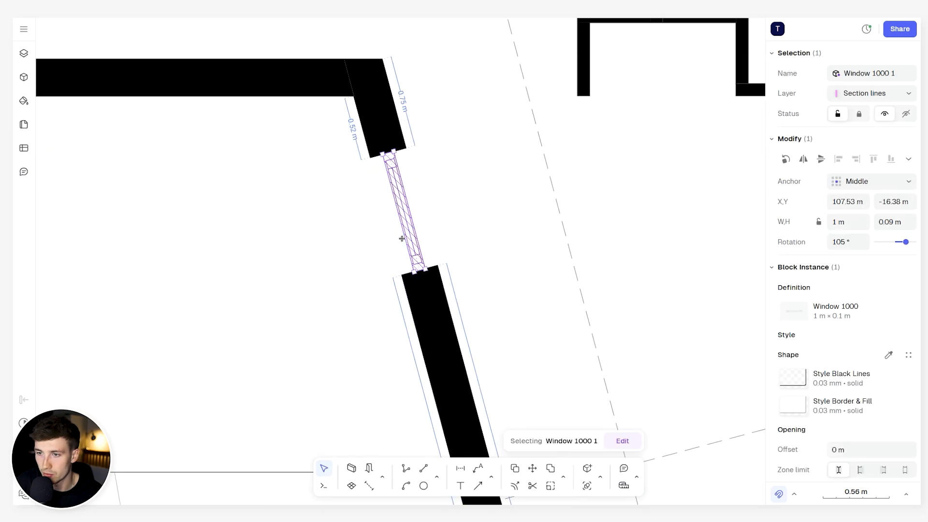
# - Try a 5 m width for the window in the slanted wall
pyautogui.click(859, 221)
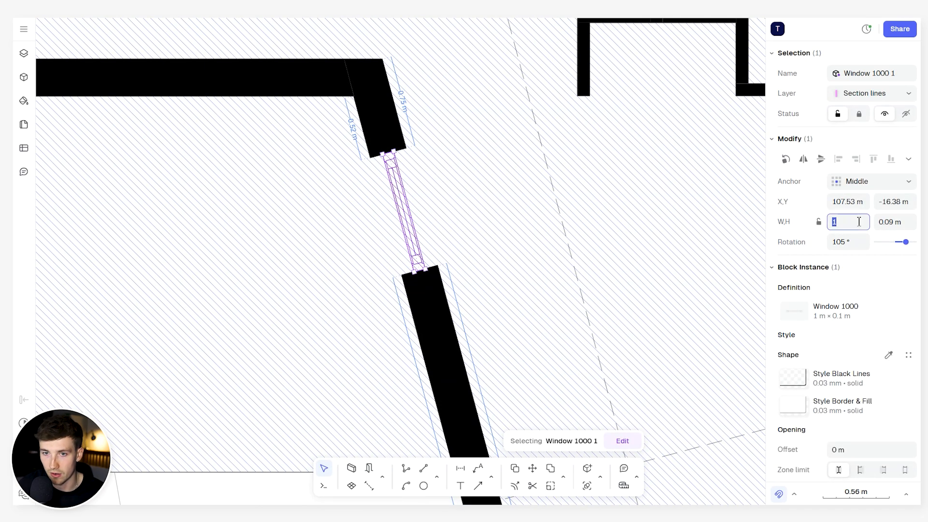
pyautogui.write('5')
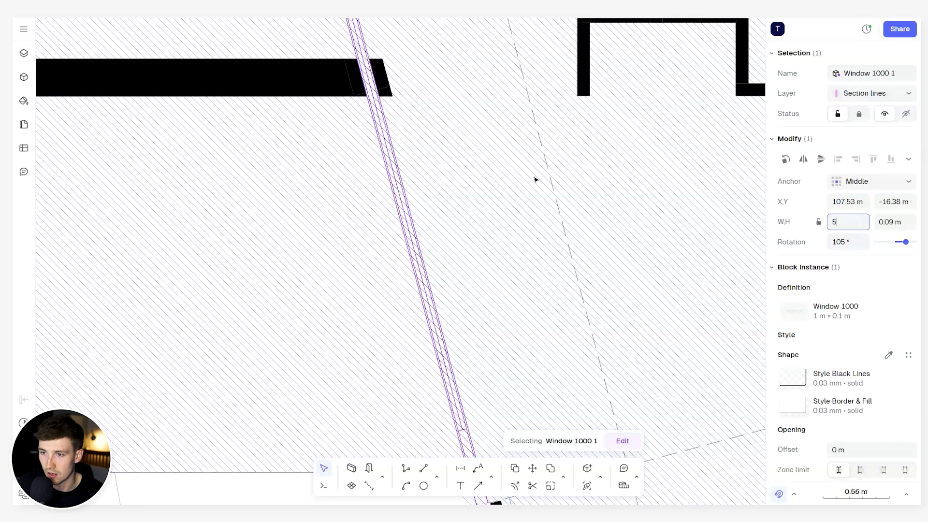
pyautogui.scroll(-5, 536, 178)
# - Set the window's width to 2 m and slide it along the slanted wall to about 0.48 m from the inner corner
pyautogui.doubleClick(851, 222)
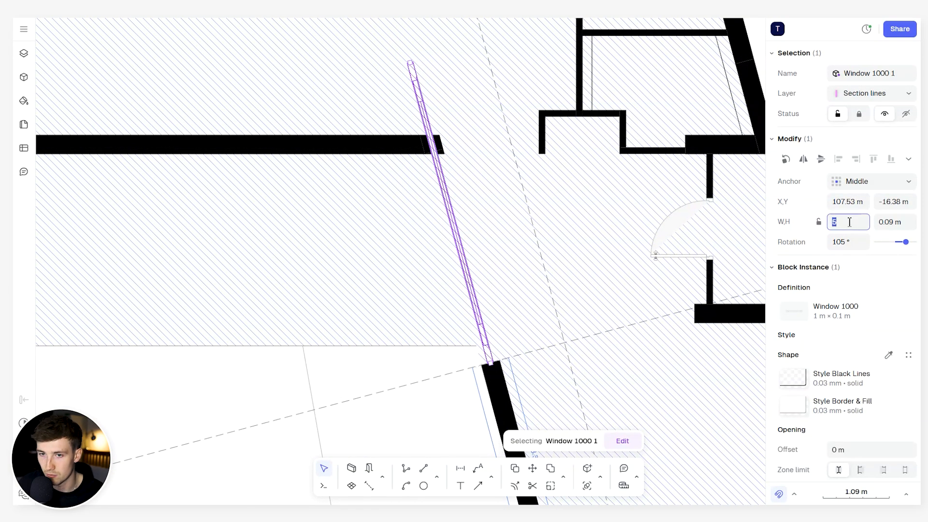
pyautogui.write('2')
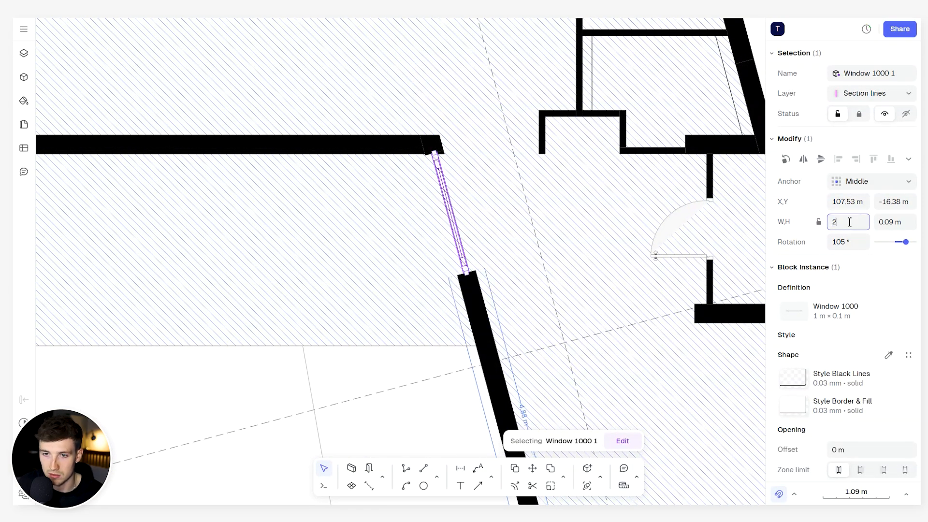
pyautogui.press('Return')
pyautogui.moveTo(442, 195); pyautogui.dragTo(444, 216)
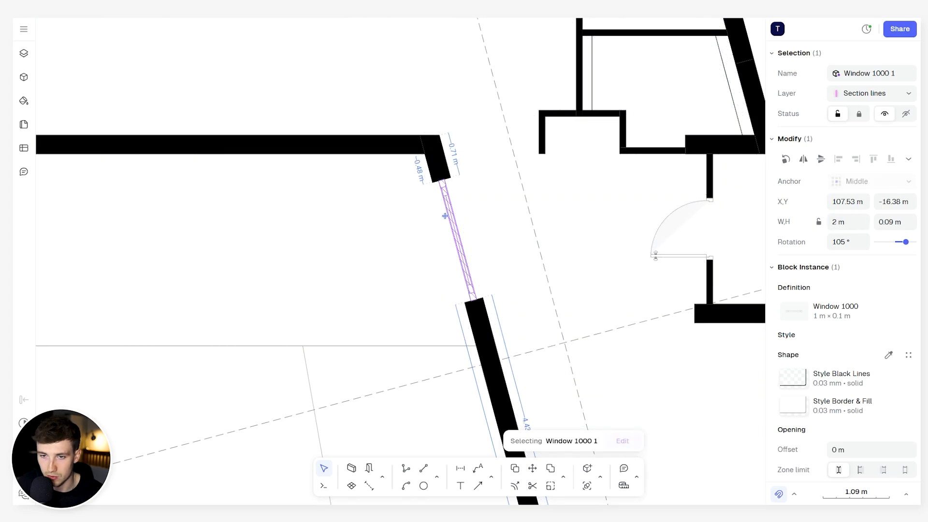
pyautogui.click(469, 221)
pyautogui.scroll(-6, 470, 221)
pyautogui.scroll(5, 446, 228)
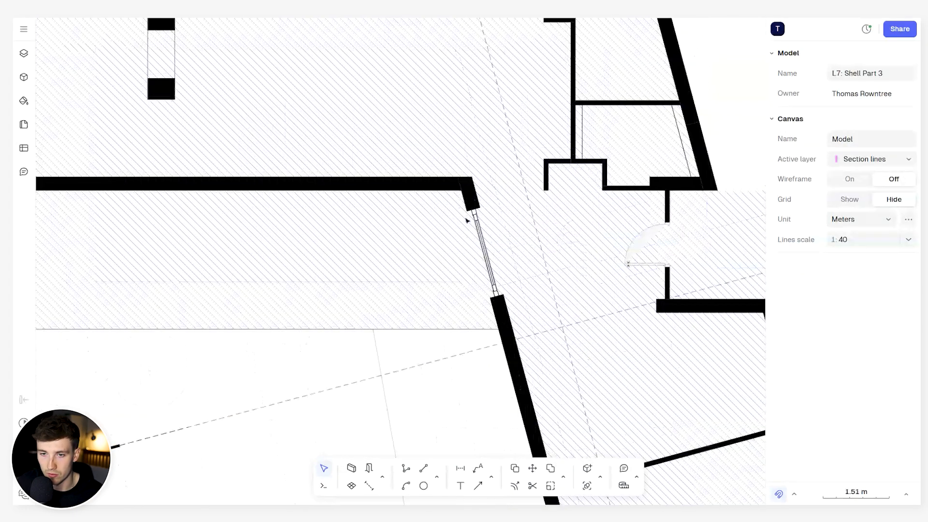
# - Shorten the window in the slanted wall to about 1.27 m by moving its lower end toward the corner
pyautogui.click(467, 233)
pyautogui.scroll(3, 468, 236)
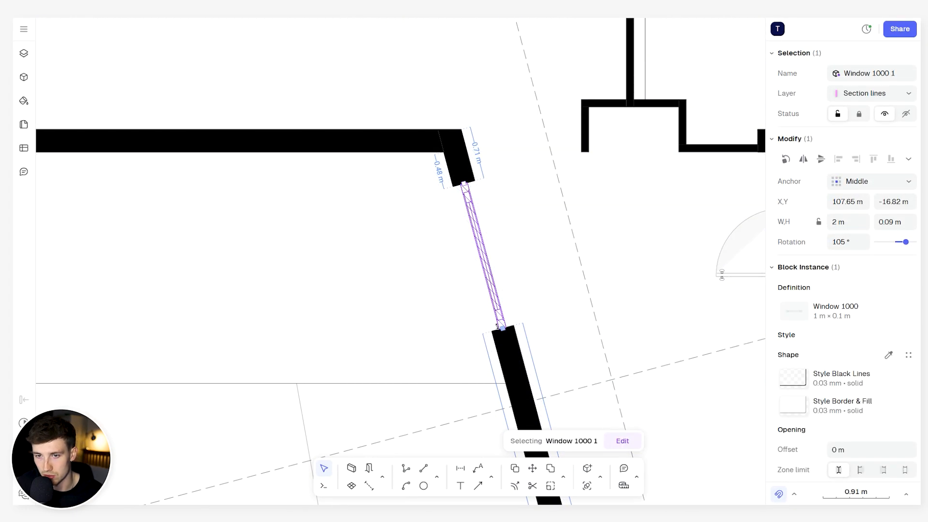
pyautogui.moveTo(499, 327); pyautogui.dragTo(486, 272)
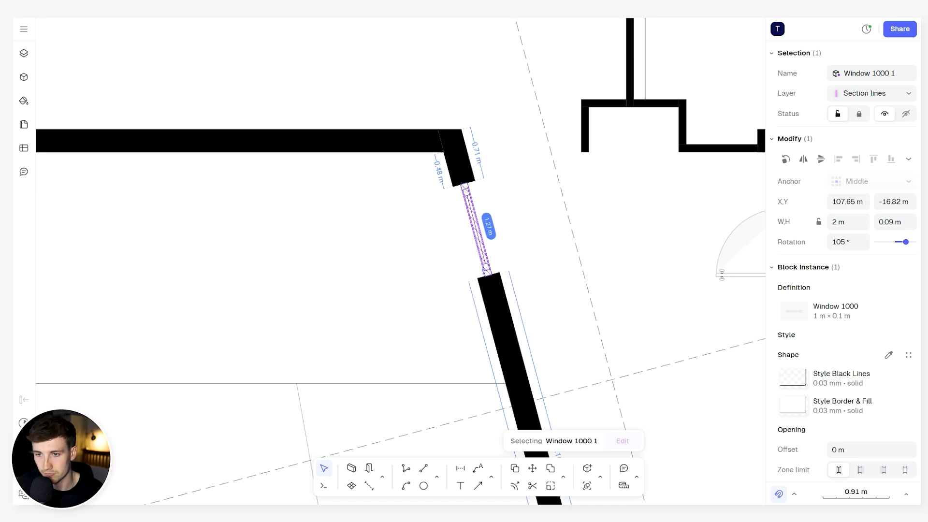
pyautogui.scroll(-4, 524, 263)
pyautogui.click(521, 250)
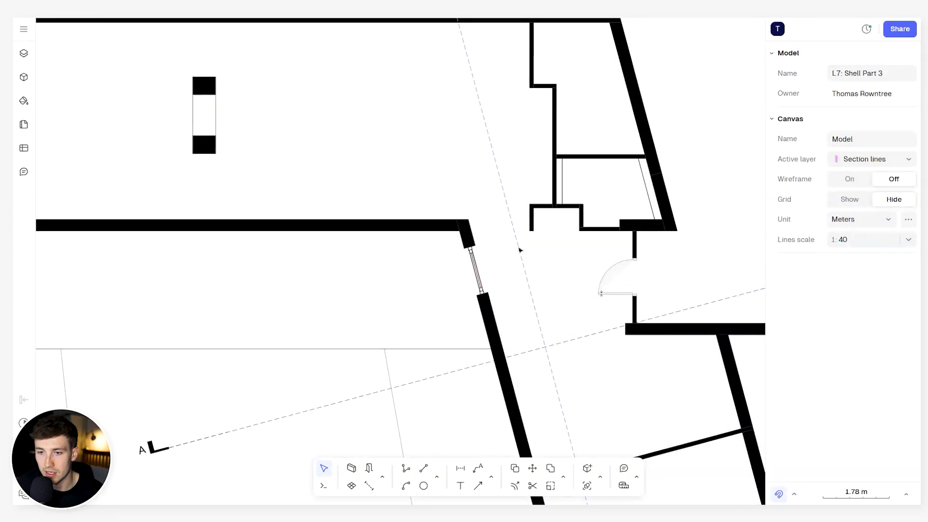
# - Start inserting an opening and choose the Bifold door 80 block from the Openings, doors & windows - 3 views library
pyautogui.scroll(-3, 520, 250)
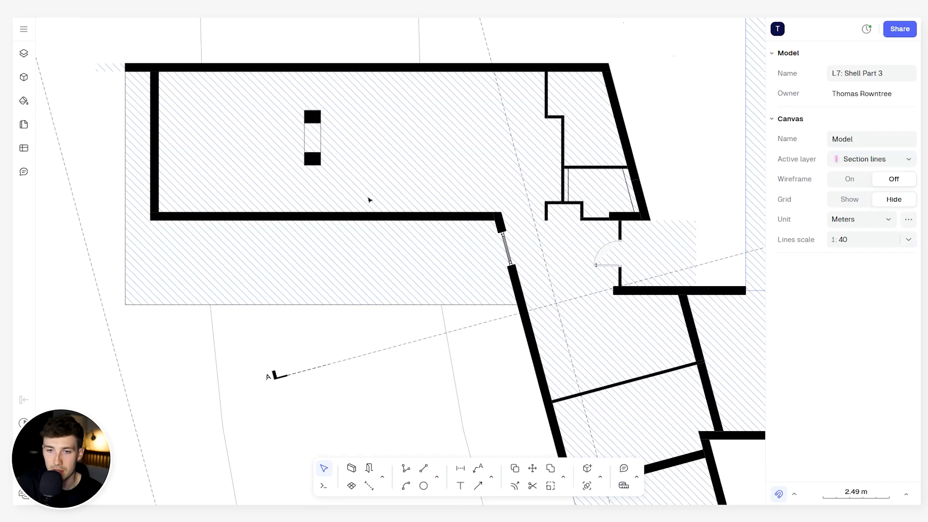
pyautogui.hscroll(-3, 498, 230)
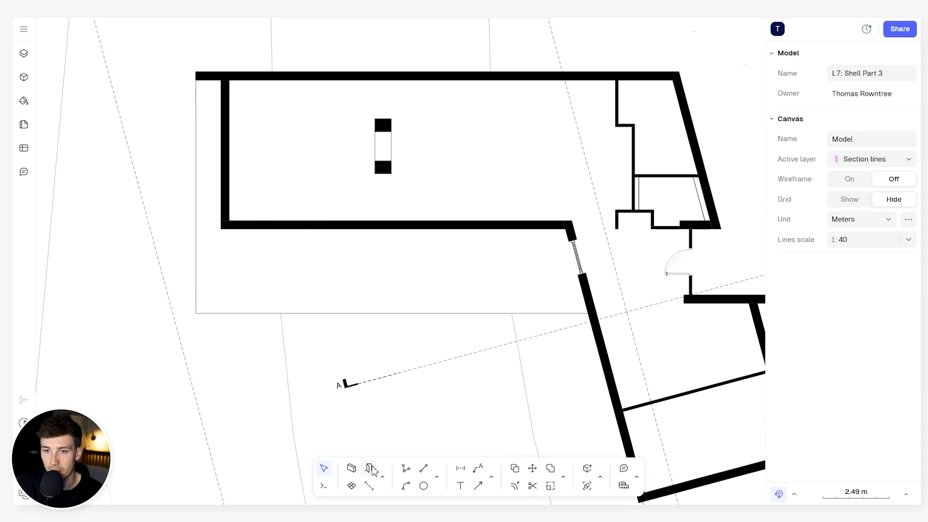
pyautogui.click(370, 469)
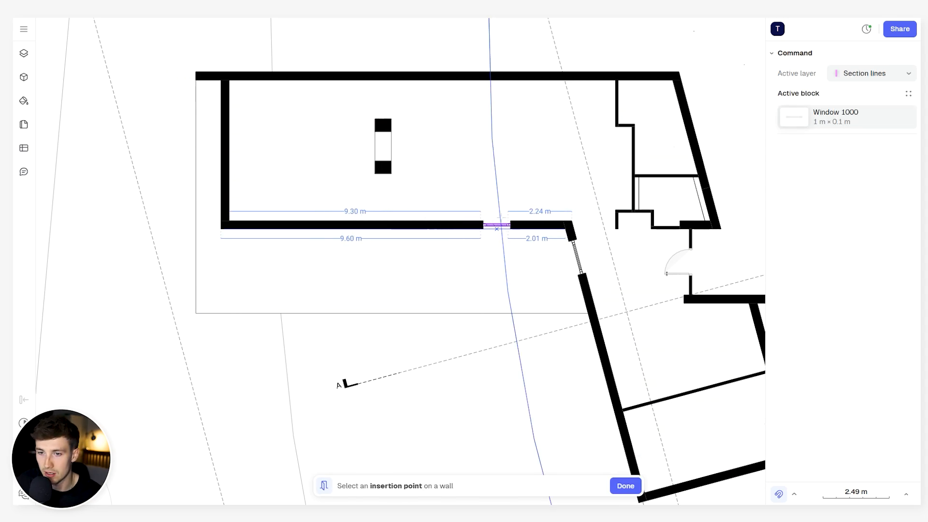
pyautogui.click(822, 119)
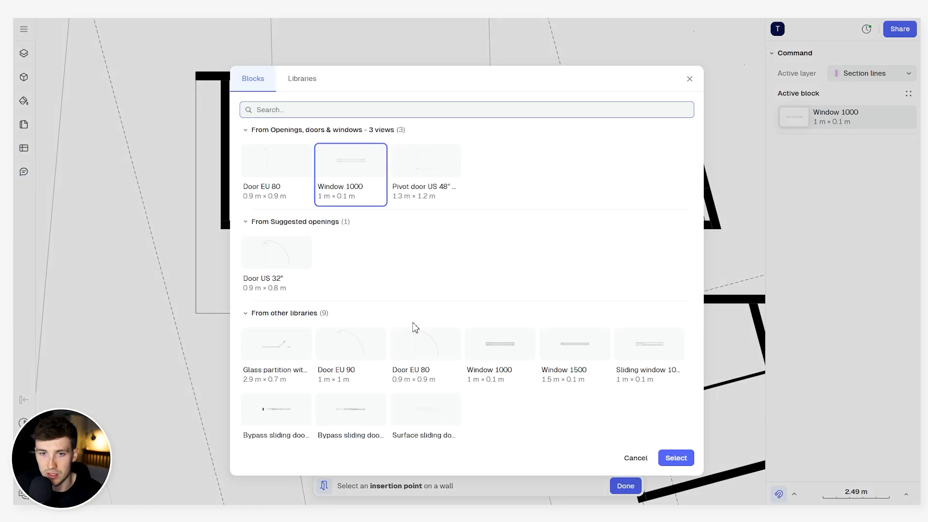
pyautogui.scroll(-1, 438, 329)
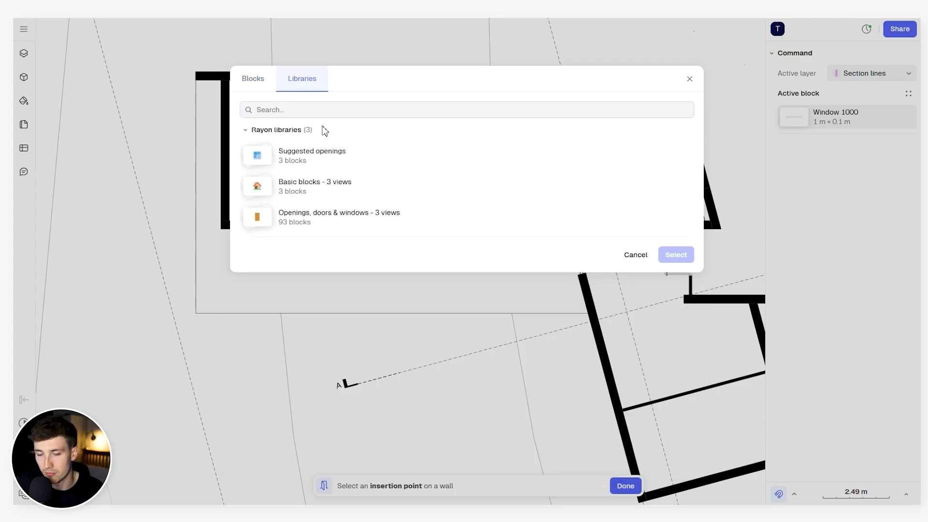
pyautogui.click(331, 220)
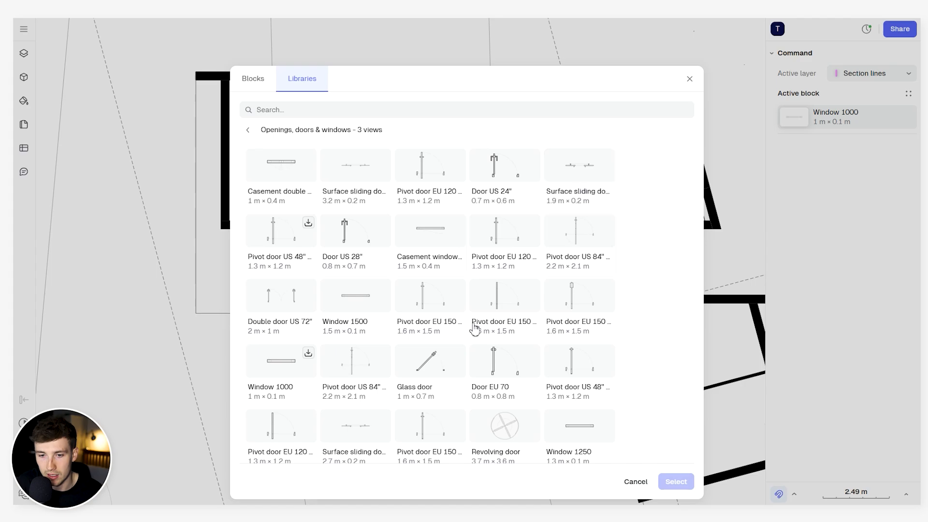
pyautogui.scroll(-5, 474, 358)
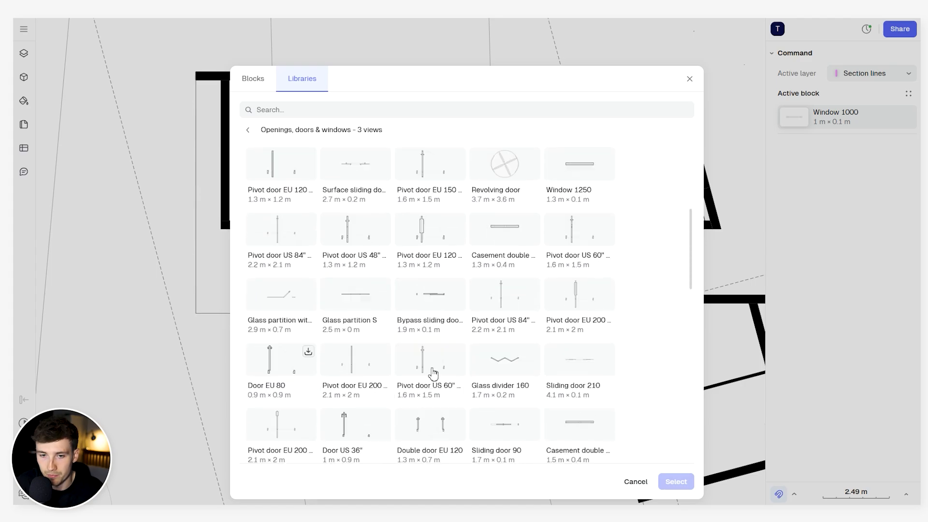
pyautogui.scroll(-1, 433, 372)
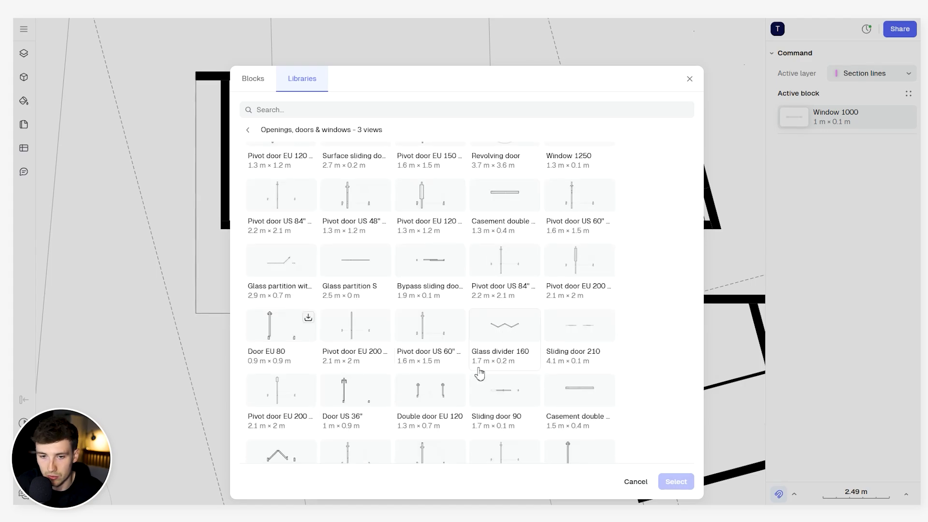
pyautogui.scroll(-3, 479, 374)
pyautogui.click(279, 347)
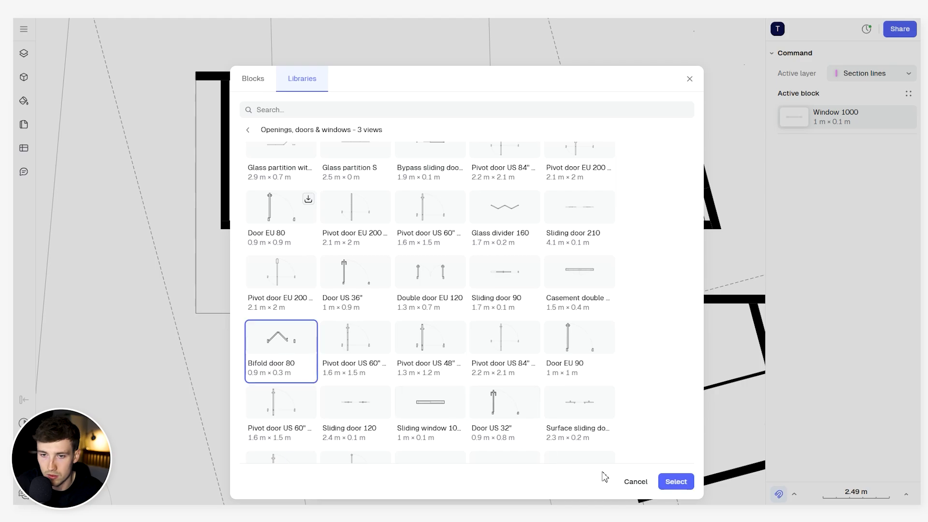
pyautogui.click(679, 481)
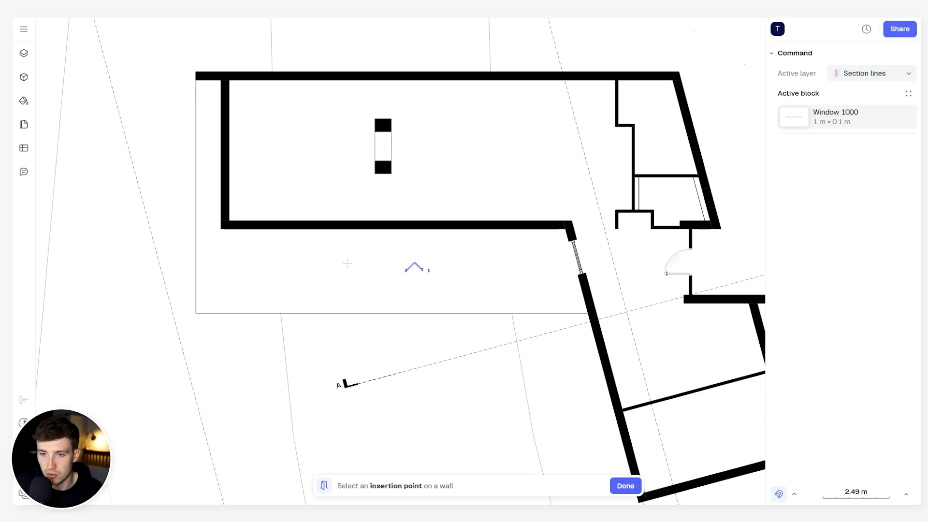
# - Place three bifold doors side by side in the long horizontal wall and delete all three
pyautogui.scroll(3, 527, 232)
pyautogui.click(419, 221)
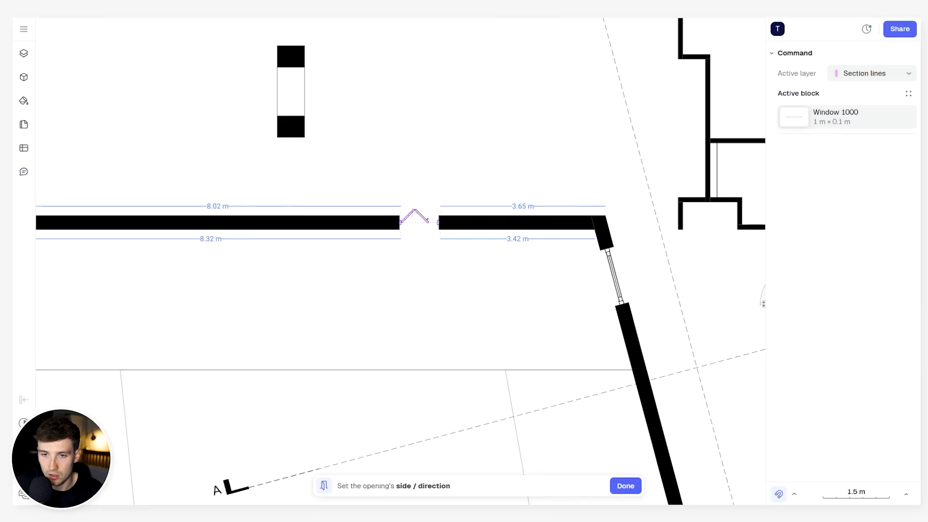
pyautogui.click(417, 216)
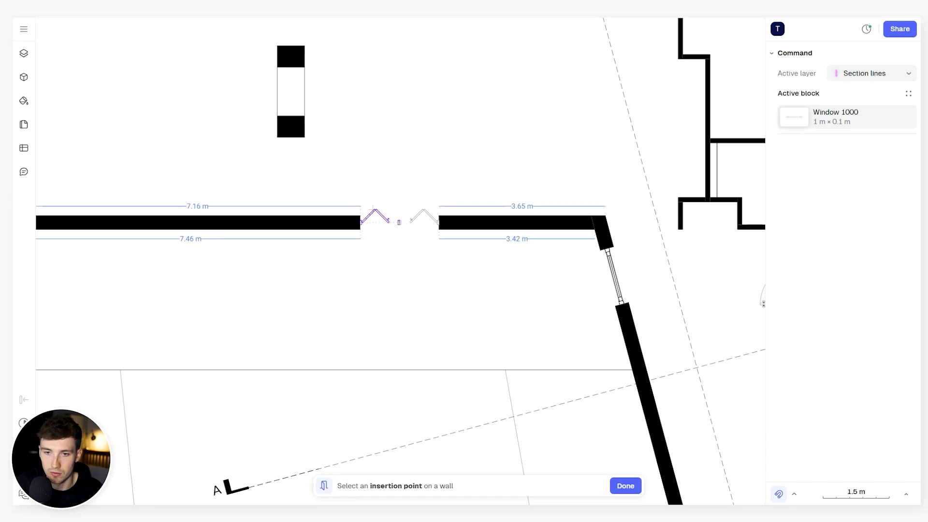
pyautogui.click(375, 207)
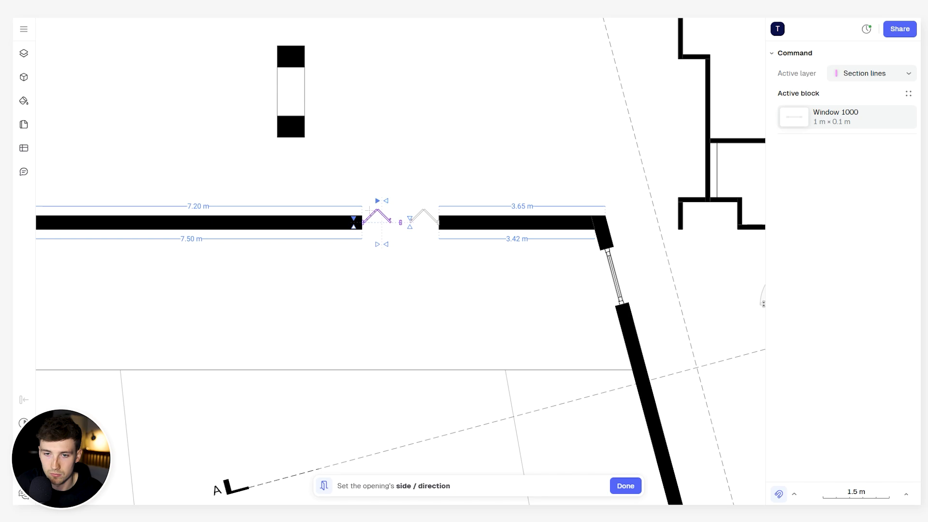
pyautogui.click(368, 211)
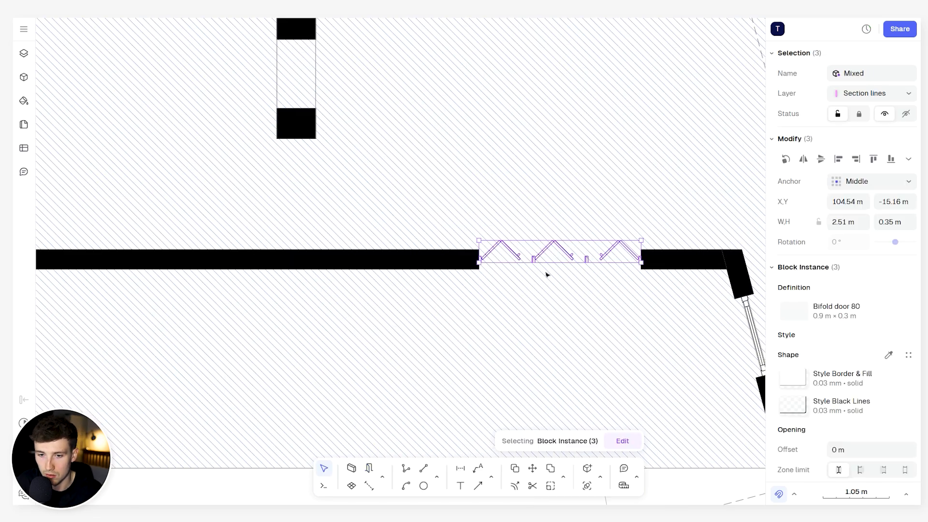
pyautogui.press('Delete')
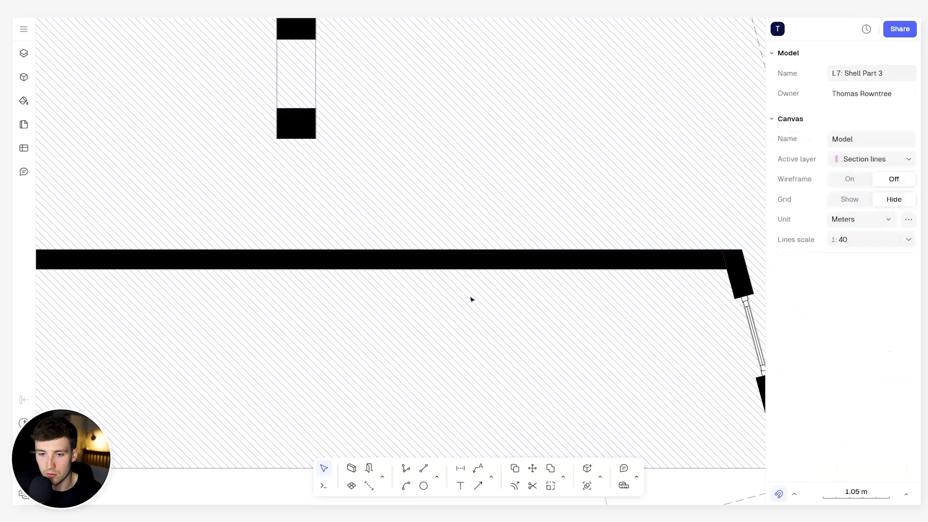
# - Start inserting an opening and choose the 1.9 m × 0.2 m surface sliding door from the Openings, doors & windows - 3 views library
pyautogui.click(369, 470)
pyautogui.click(857, 116)
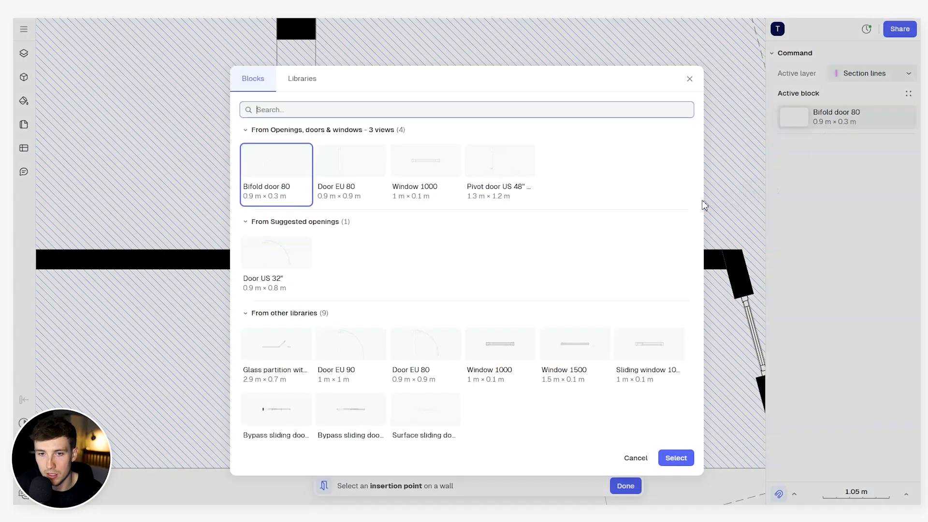
pyautogui.click(303, 79)
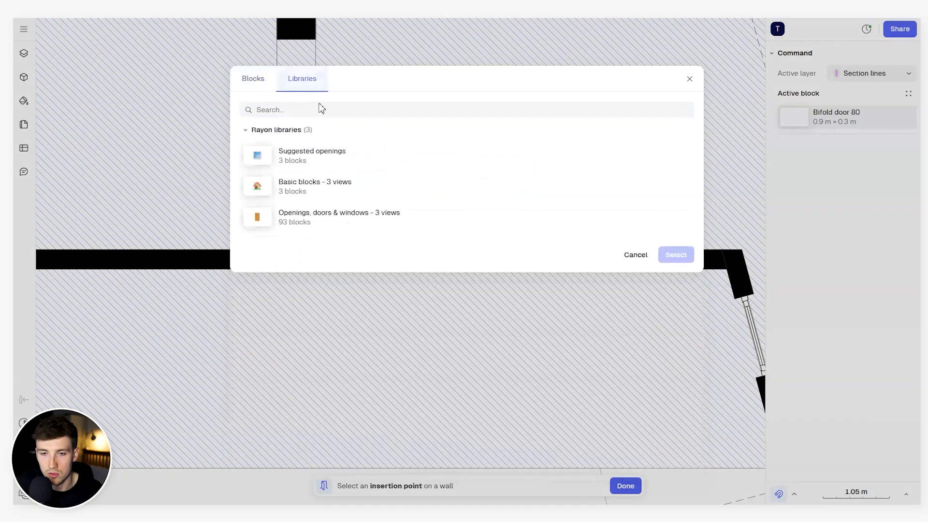
pyautogui.click(324, 220)
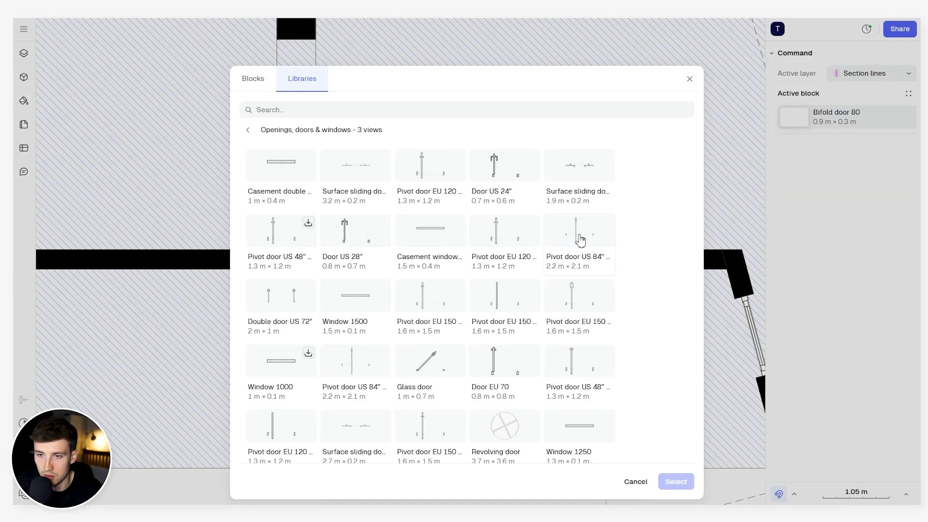
pyautogui.click(589, 172)
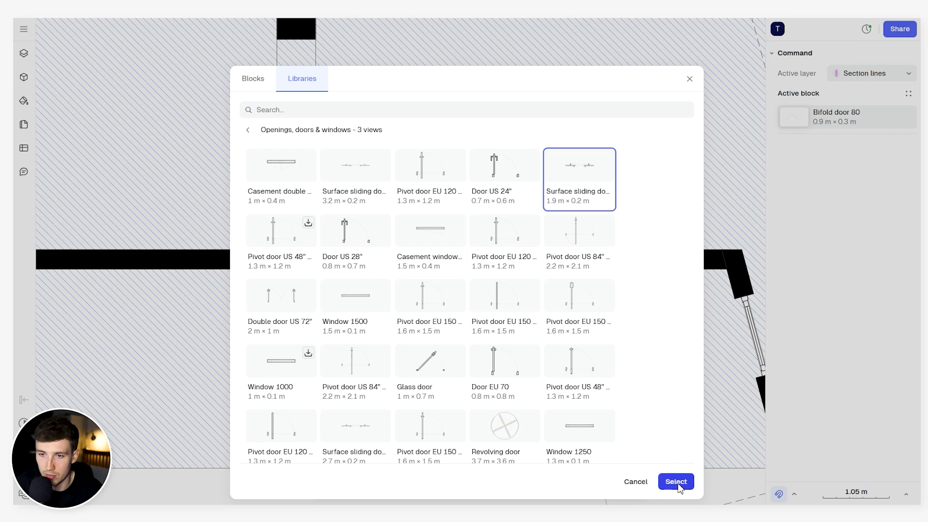
pyautogui.click(674, 481)
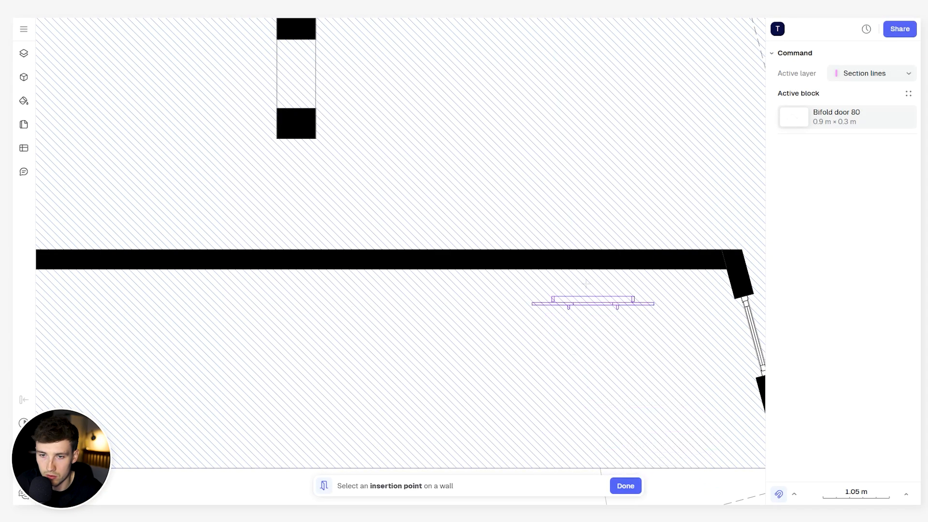
# - Insert the sliding door near the left end of the long horizontal wall, about 1.45 m from the inner corner
pyautogui.scroll(-3, 592, 261)
pyautogui.scroll(-3, 592, 261)
pyautogui.scroll(5, 474, 261)
pyautogui.click(393, 263)
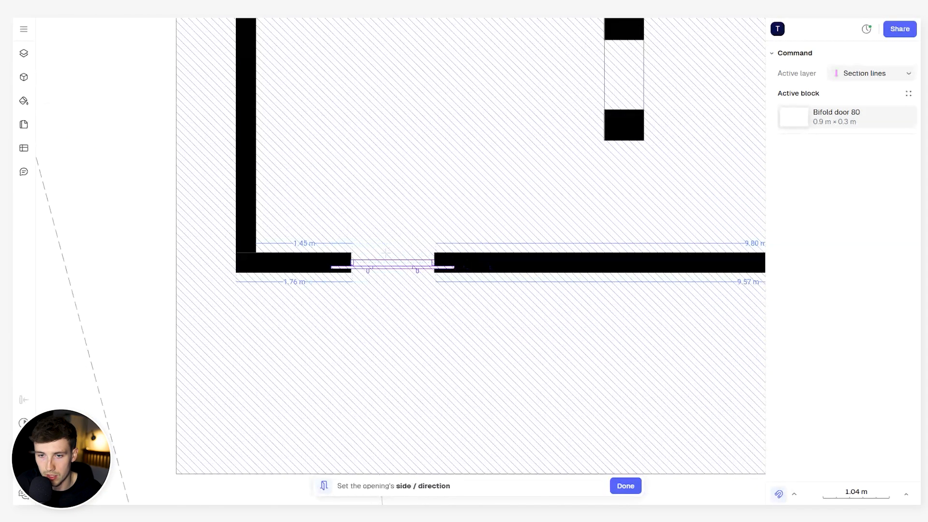
pyautogui.click(413, 263)
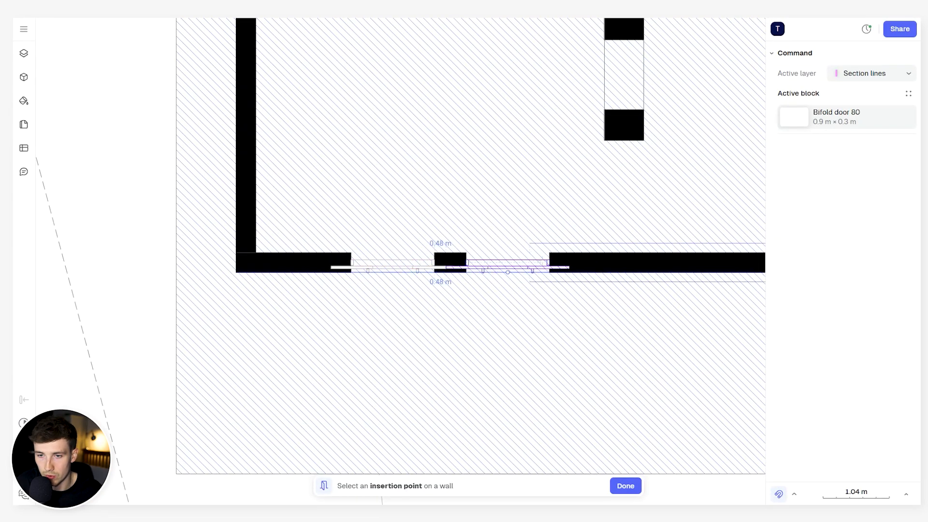
# - Insert a second sliding door in the same horizontal wall, below the pair of square columns
pyautogui.scroll(-2, 616, 266)
pyautogui.scroll(3, 609, 263)
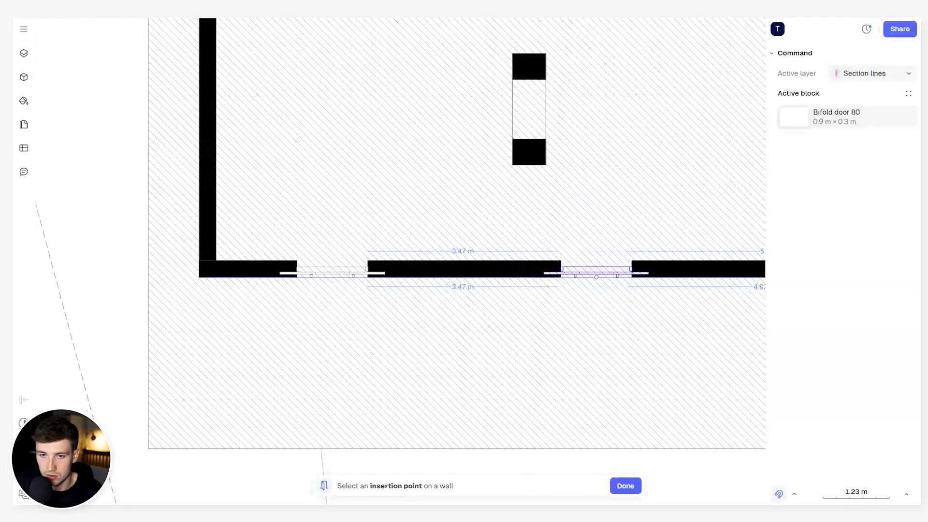
pyautogui.scroll(-4, 580, 273)
pyautogui.moveTo(575, 262); pyautogui.dragTo(587, 272, button='middle')
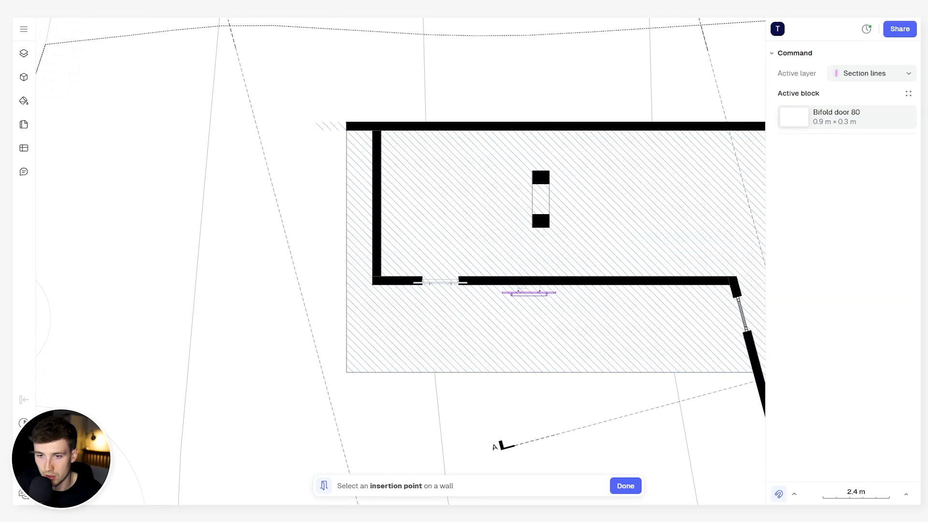
pyautogui.click(531, 279)
pyautogui.click(539, 202)
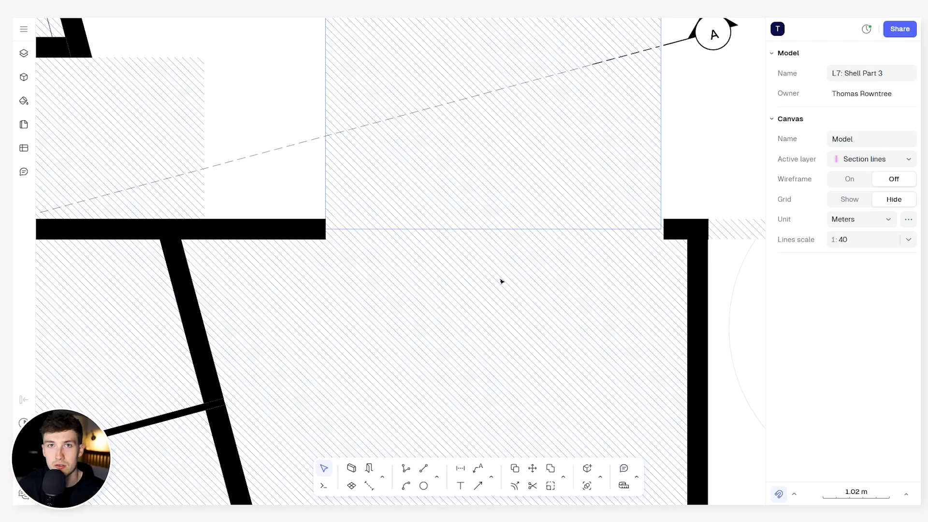
pyautogui.scroll(-5, 466, 257)
pyautogui.scroll(6, 456, 234)
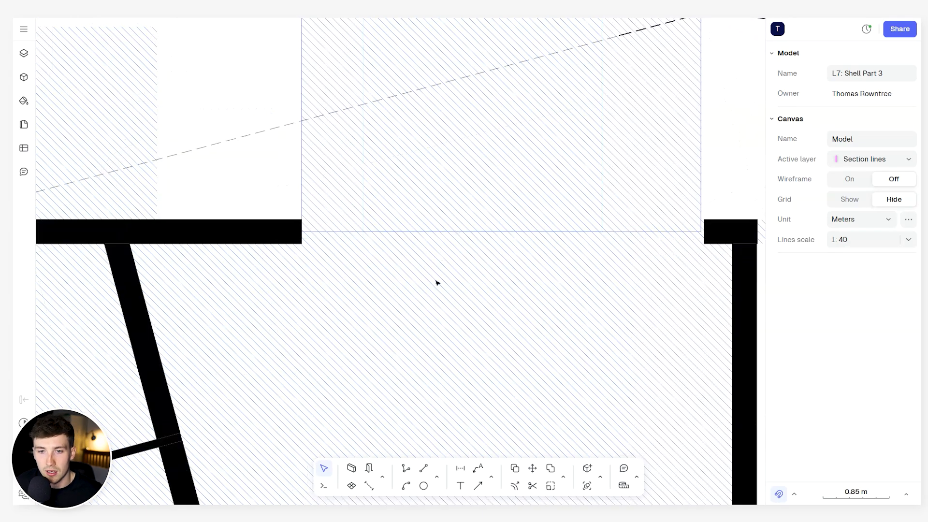
# - Draw a line about 5.06 m long across the wall opening, joining the inner corners of the two wall ends
pyautogui.click(404, 468)
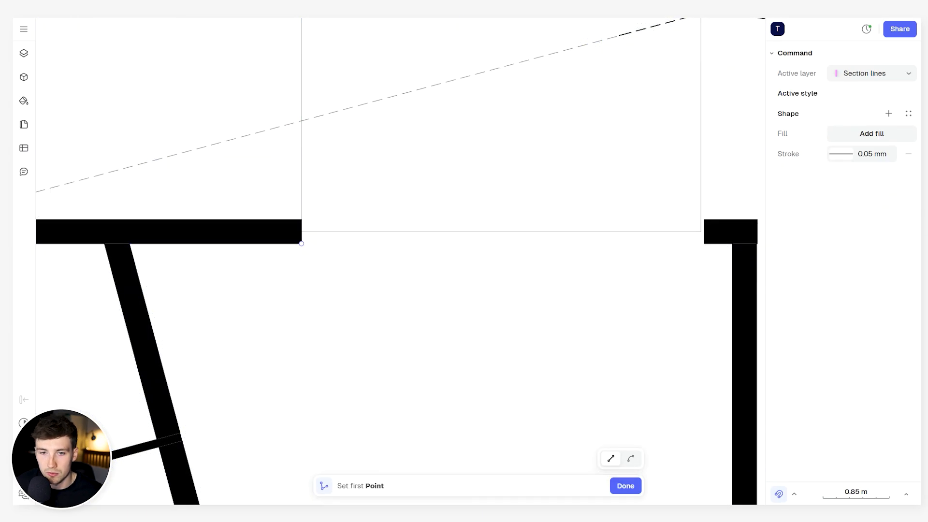
pyautogui.click(302, 243)
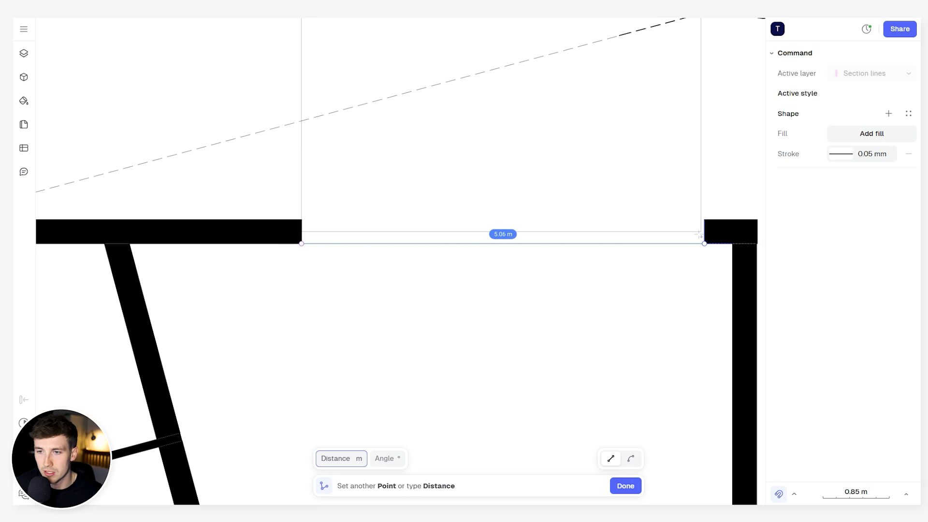
pyautogui.click(701, 237)
pyautogui.press('Return')
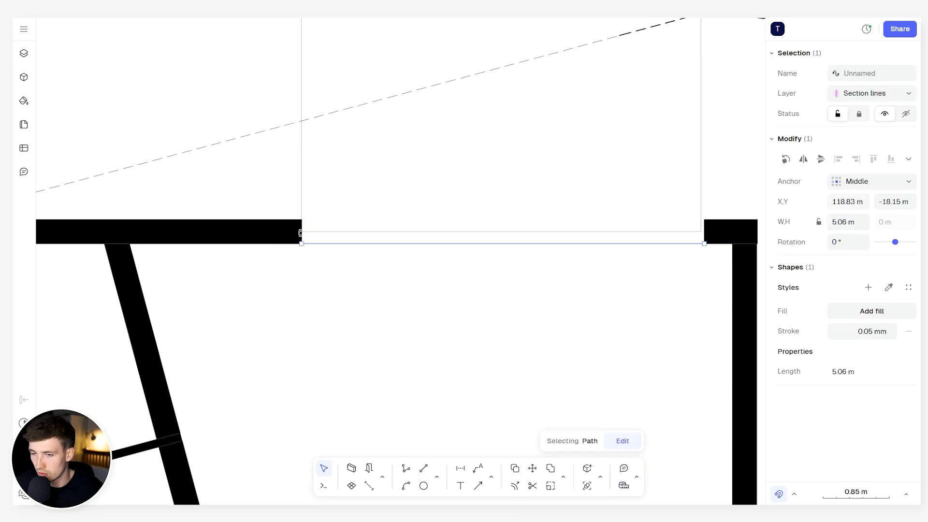
# - Draw a second horizontal line across the opening, parallel to and just above the first, between the two wall ends
pyautogui.scroll(3, 311, 245)
pyautogui.press('Return')
pyautogui.click(294, 234)
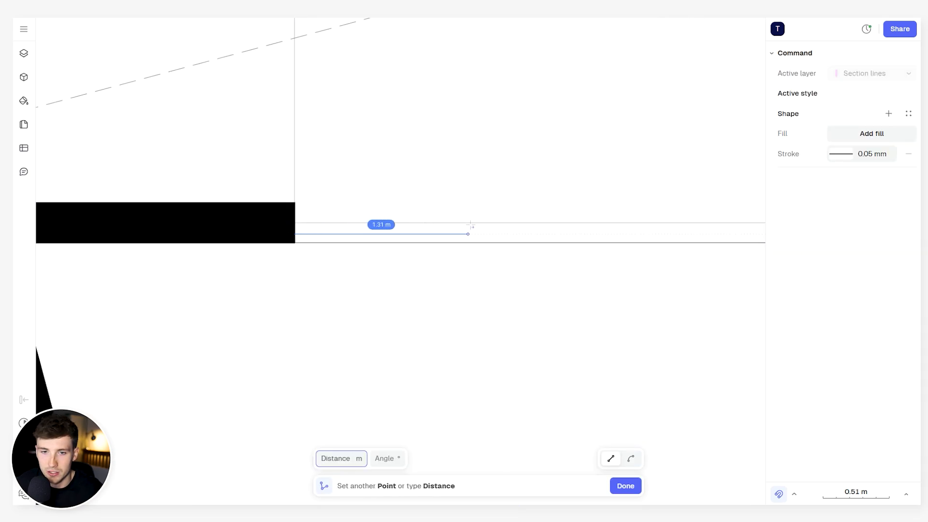
pyautogui.hscroll(5, 473, 228)
pyautogui.click(727, 244)
pyautogui.press('Return')
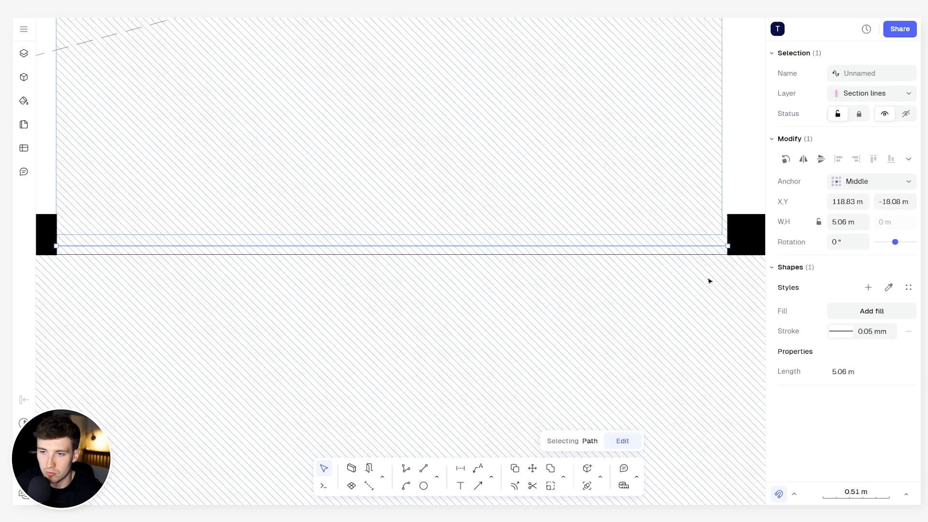
pyautogui.scroll(-2, 600, 266)
pyautogui.press('Escape')
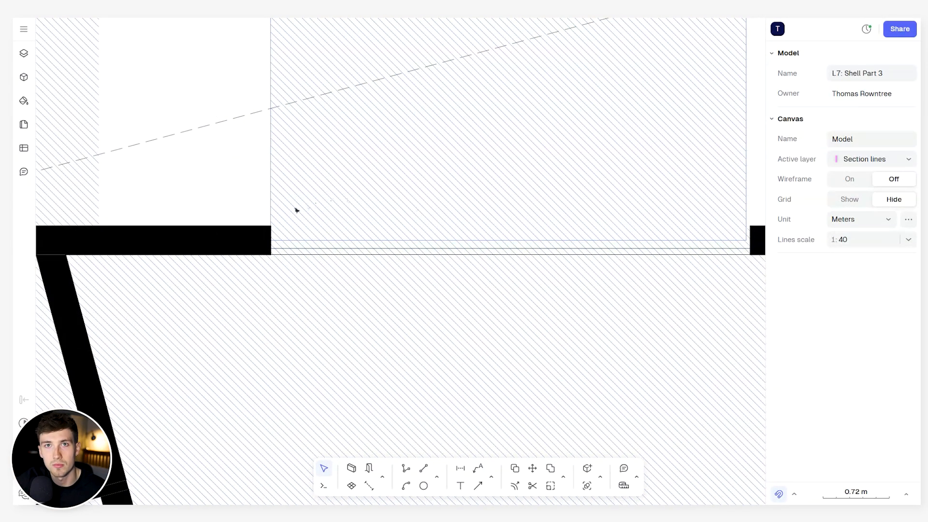
# - Draw a short vertical line about 0.06 m long joining the two horizontal lines at the opening's left end
pyautogui.scroll(3, 263, 257)
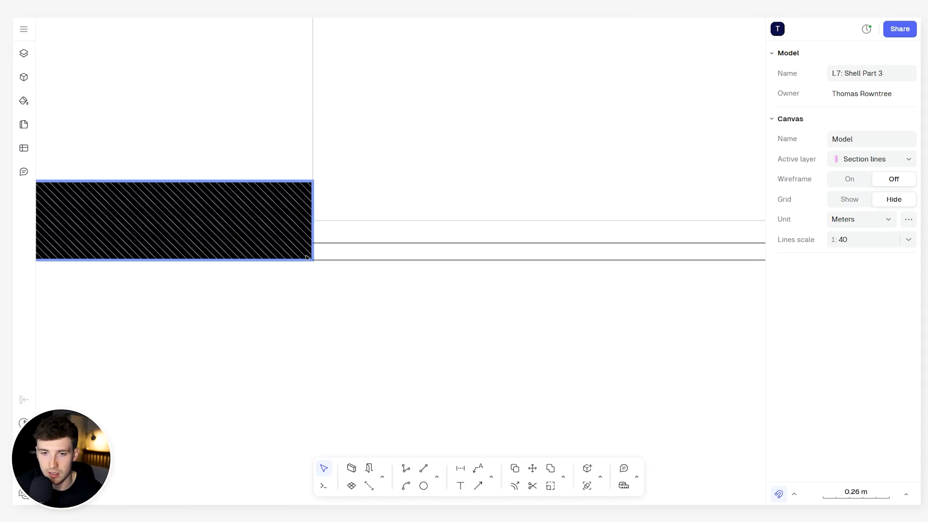
pyautogui.press('l')
pyautogui.click(312, 260)
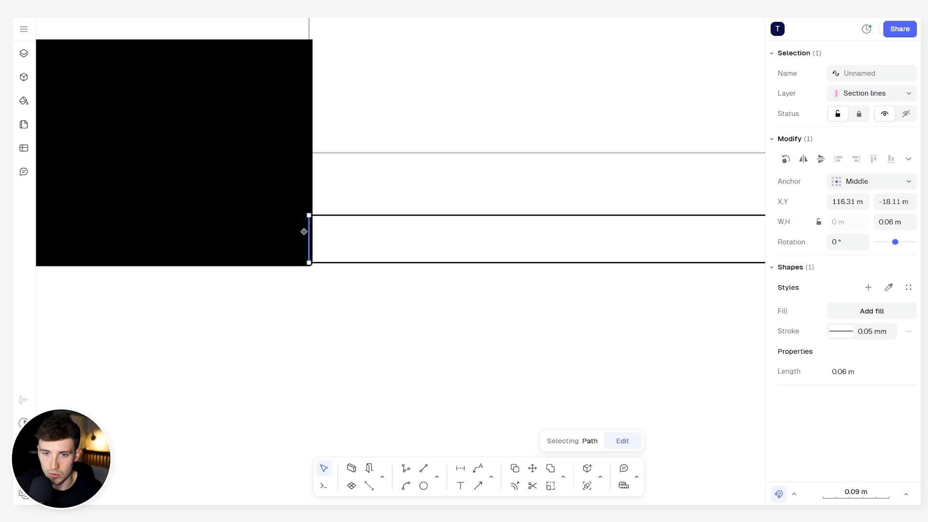
# - Offset the short vertical end line 0.05 m into the opening
pyautogui.click(563, 477)
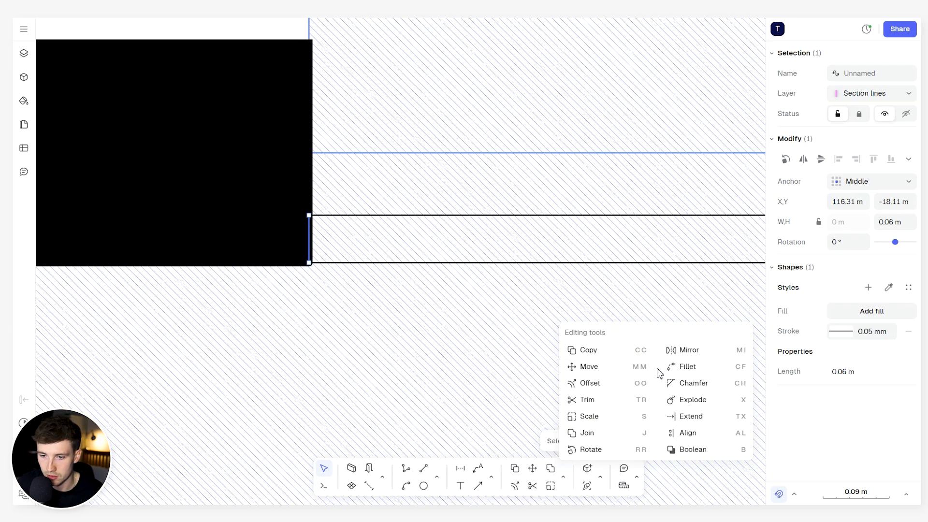
pyautogui.click(618, 384)
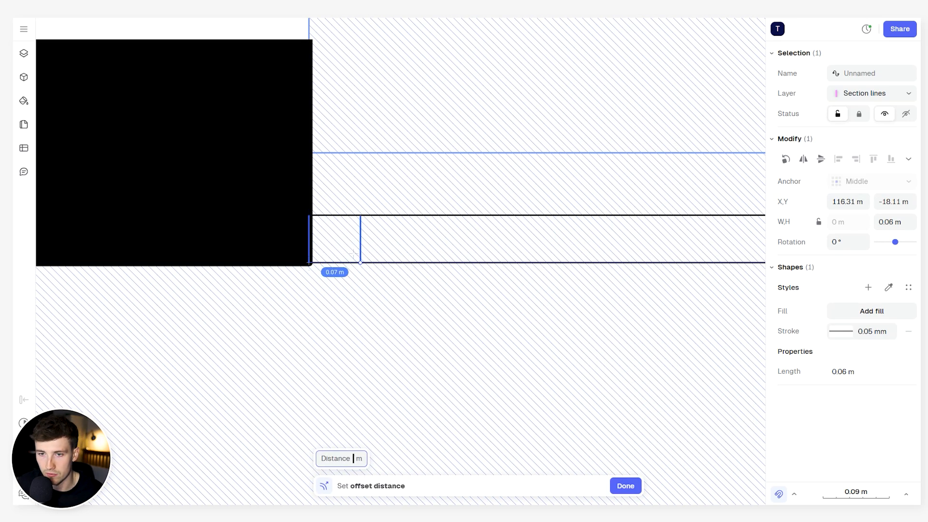
pyautogui.write('50')
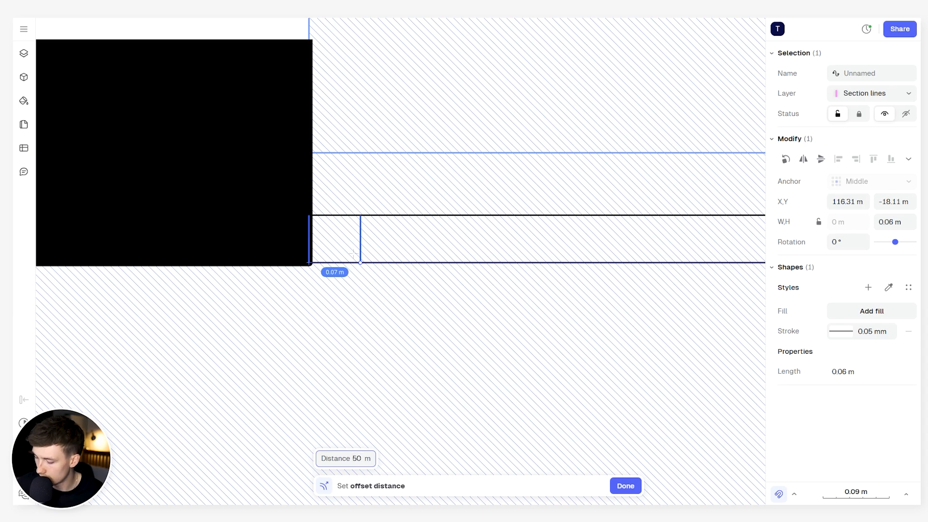
pyautogui.press('BackSpace')
pyautogui.press('BackSpace')
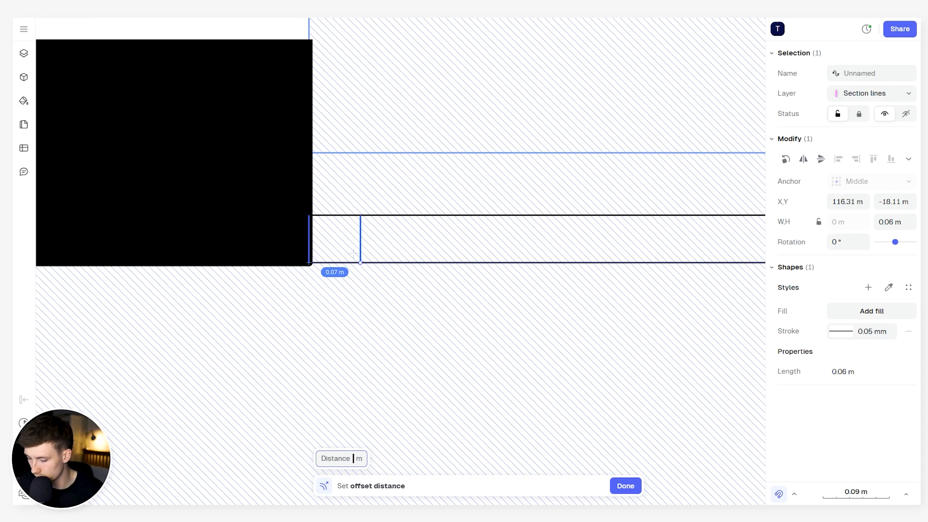
pyautogui.write('0.05')
pyautogui.press('Return')
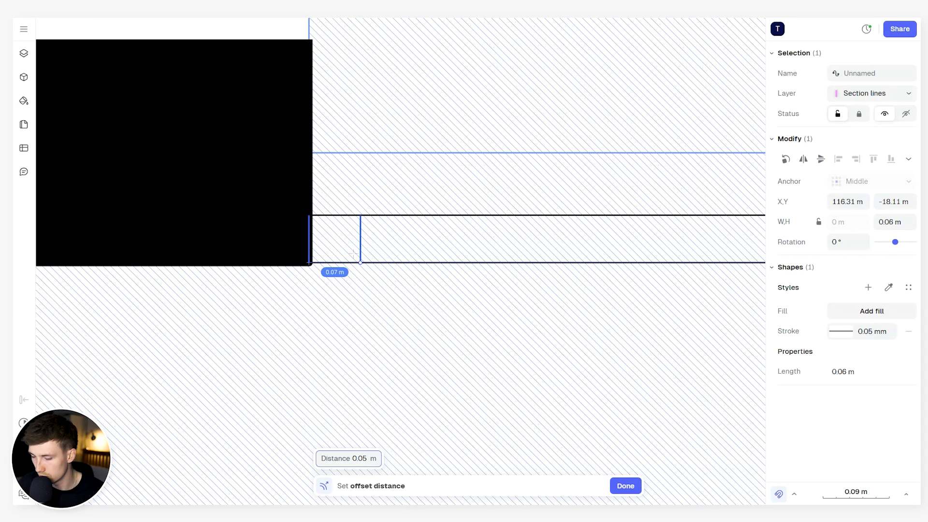
pyautogui.click(362, 256)
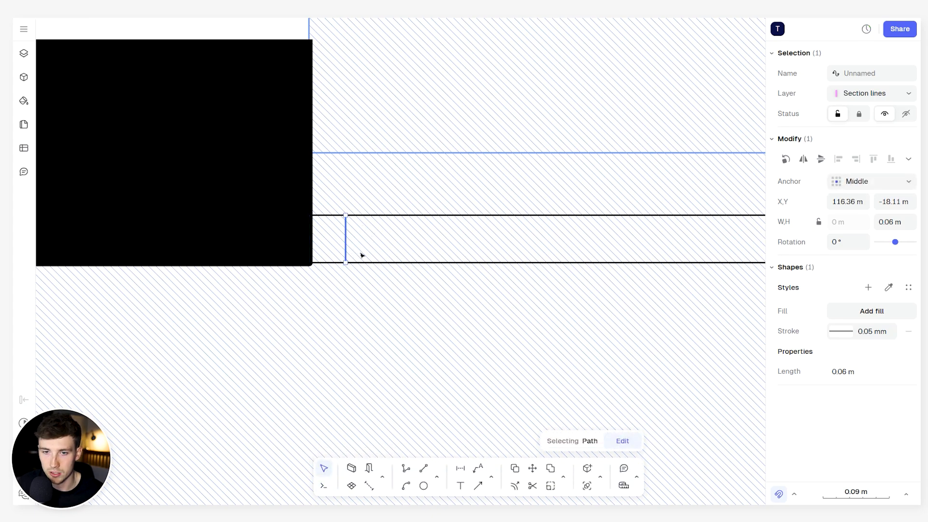
pyautogui.press('Escape')
pyautogui.scroll(-2, 361, 255)
pyautogui.click(351, 243)
pyautogui.scroll(-4, 344, 249)
pyautogui.press('Escape')
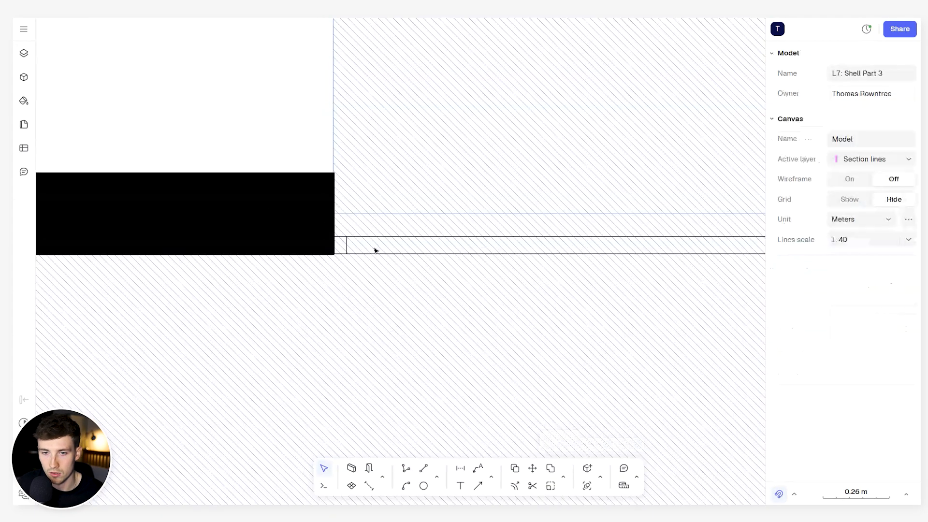
# - Copy the short end line to the opening's right end, using the offset line's upper endpoint as base and the wall edge as target
pyautogui.moveTo(376, 250); pyautogui.dragTo(352, 254, button='middle')
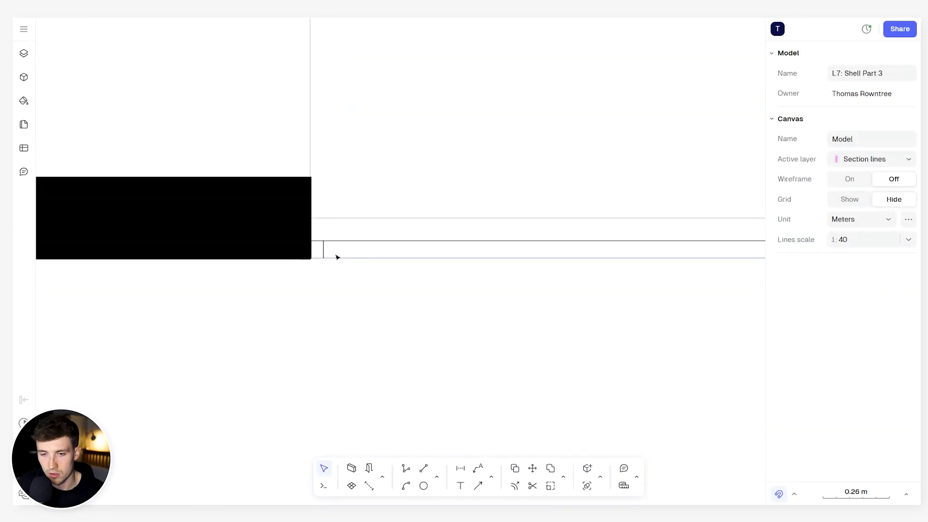
pyautogui.click(309, 251)
pyautogui.press('d')
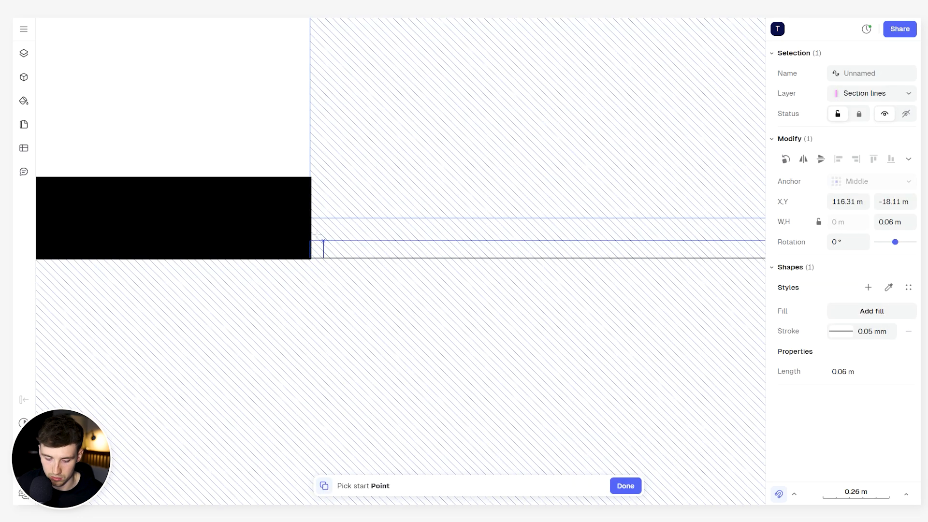
pyautogui.click(324, 237)
pyautogui.scroll(-4, 393, 247)
pyautogui.moveTo(586, 249); pyautogui.dragTo(325, 253, button='middle')
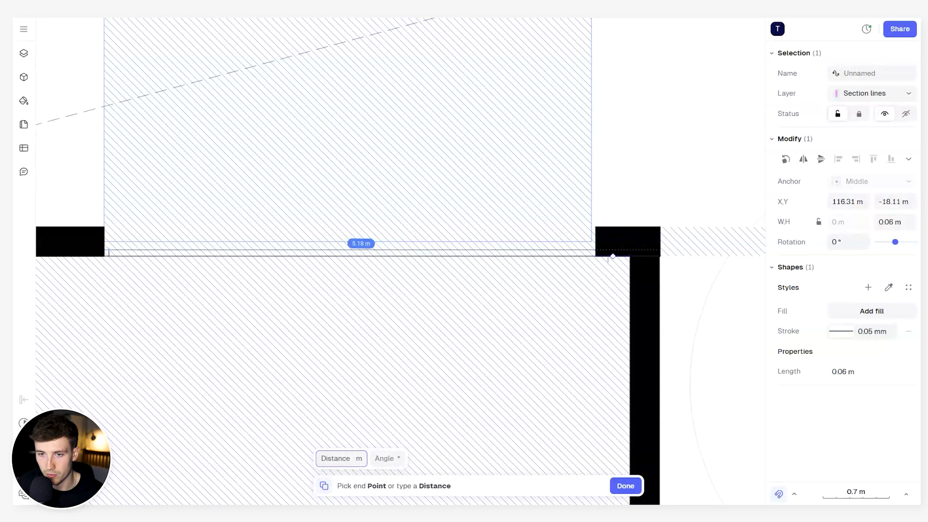
pyautogui.scroll(6, 592, 254)
pyautogui.click(615, 224)
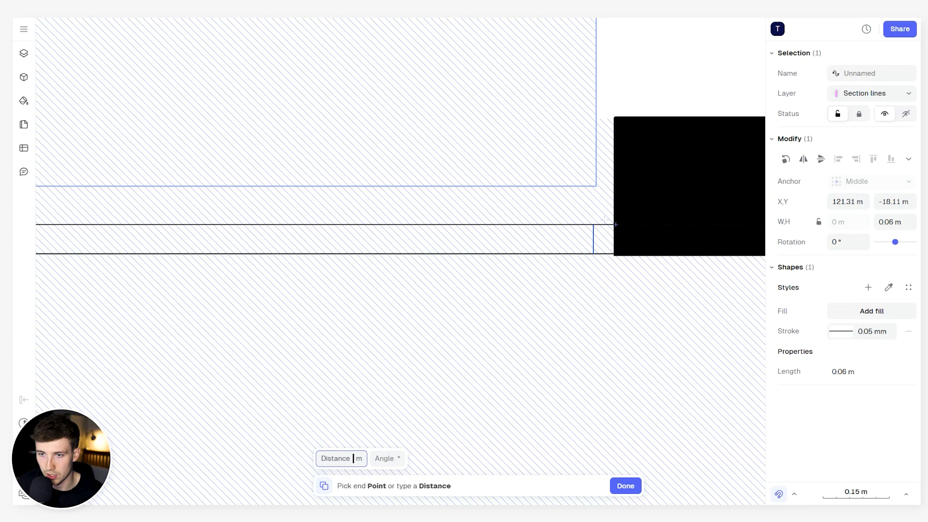
pyautogui.press('Escape')
# - Combine the two horizontal lines and the two inset vertical lines in the opening into a block
pyautogui.scroll(-5, 628, 244)
pyautogui.moveTo(370, 237); pyautogui.dragTo(682, 260, button='middle')
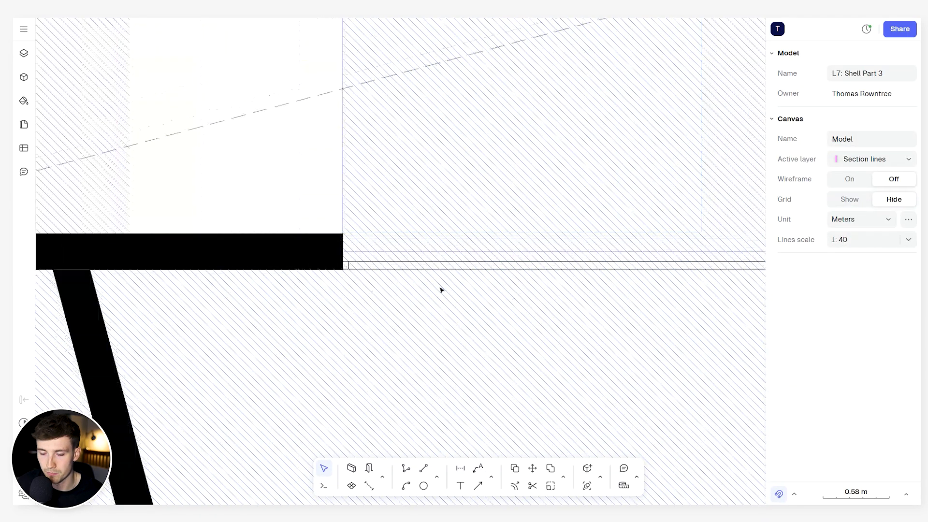
pyautogui.scroll(5, 341, 266)
pyautogui.click(361, 263)
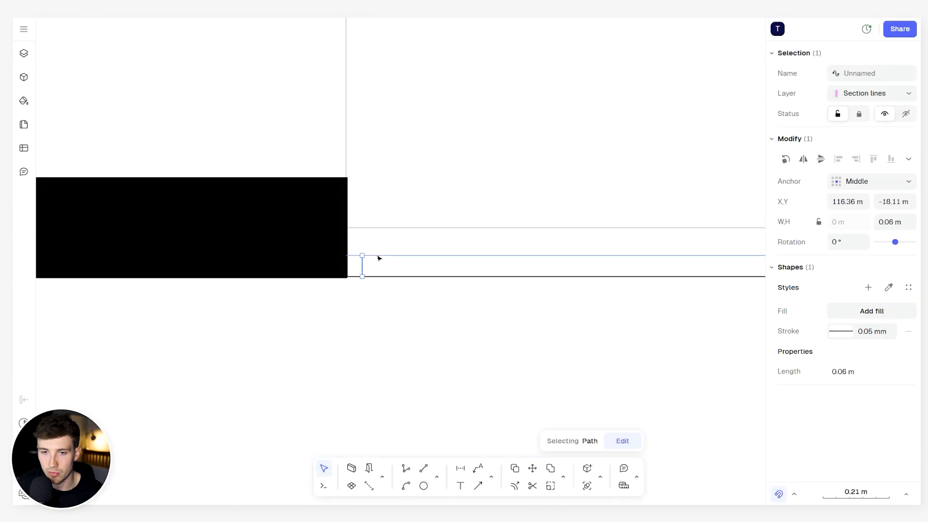
pyautogui.keyDown('shift'); pyautogui.click(379, 256); pyautogui.keyUp('shift')
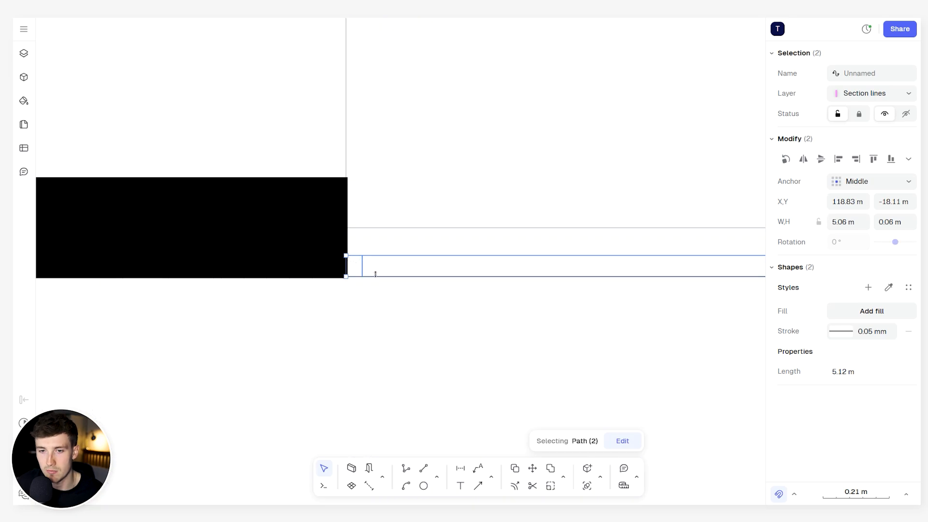
pyautogui.scroll(5, 383, 272)
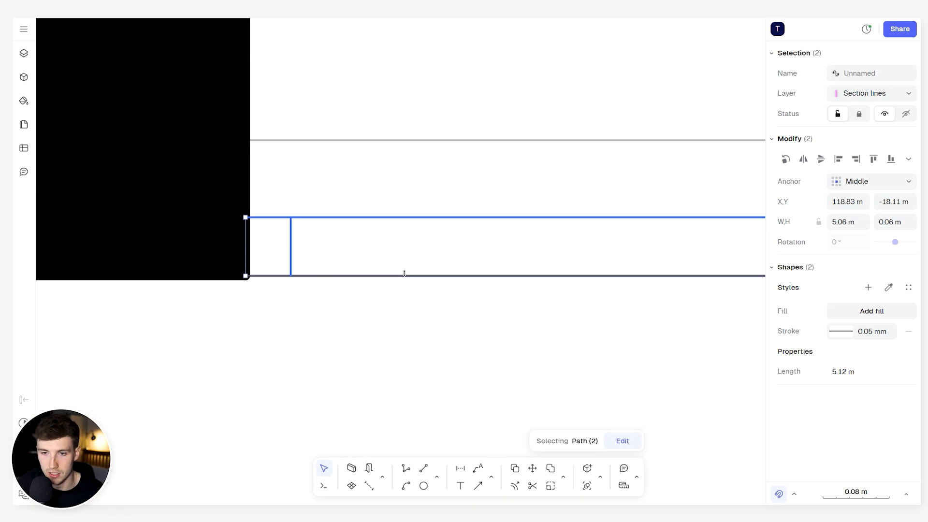
pyautogui.keyDown('shift'); pyautogui.click(404, 274); pyautogui.keyUp('shift')
pyautogui.scroll(-10, 404, 274)
pyautogui.moveTo(625, 271); pyautogui.dragTo(257, 248, button='middle')
pyautogui.scroll(8, 593, 257)
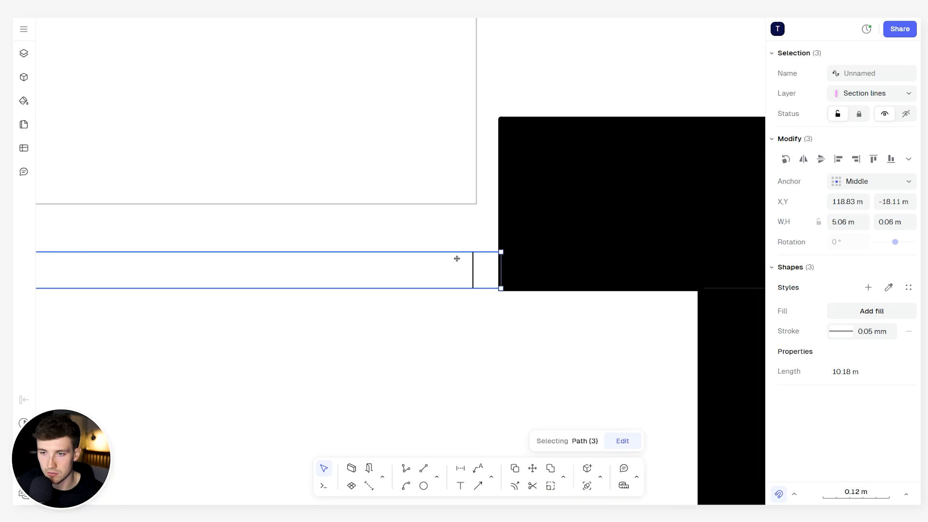
pyautogui.scroll(-8, 484, 259)
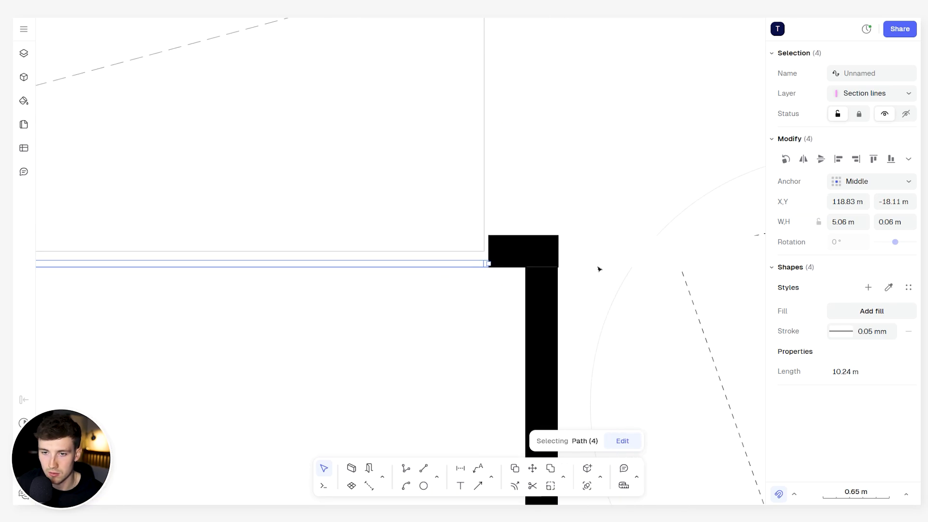
pyautogui.moveTo(334, 313); pyautogui.dragTo(562, 277, button='middle')
pyautogui.scroll(-4, 454, 292)
pyautogui.scroll(3, 562, 278)
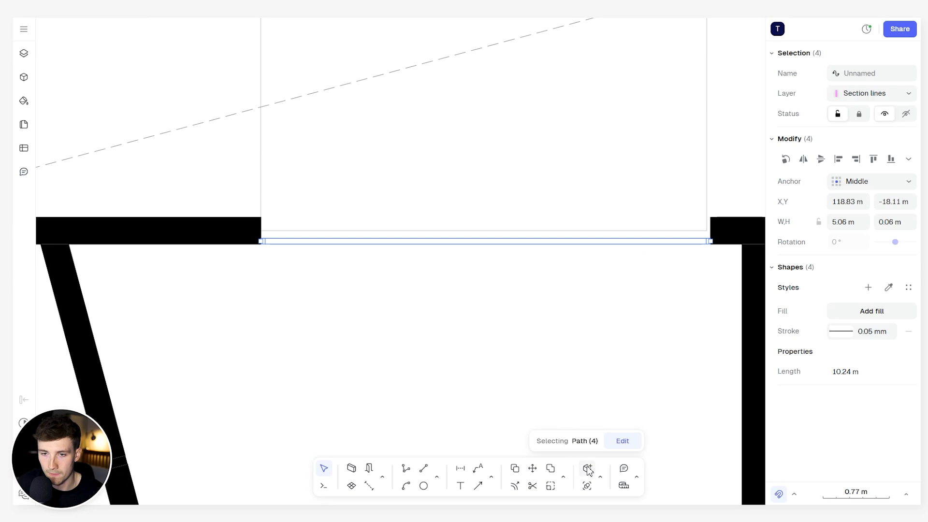
pyautogui.click(602, 478)
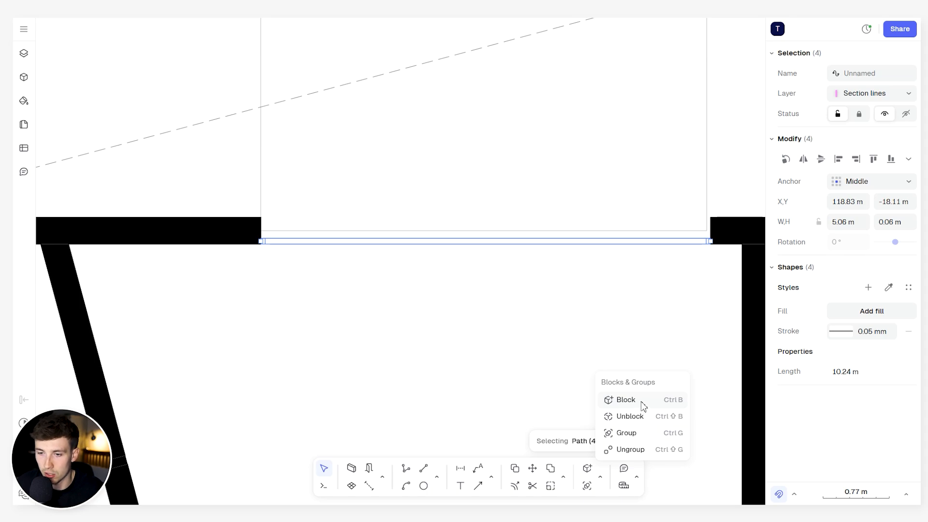
pyautogui.click(627, 400)
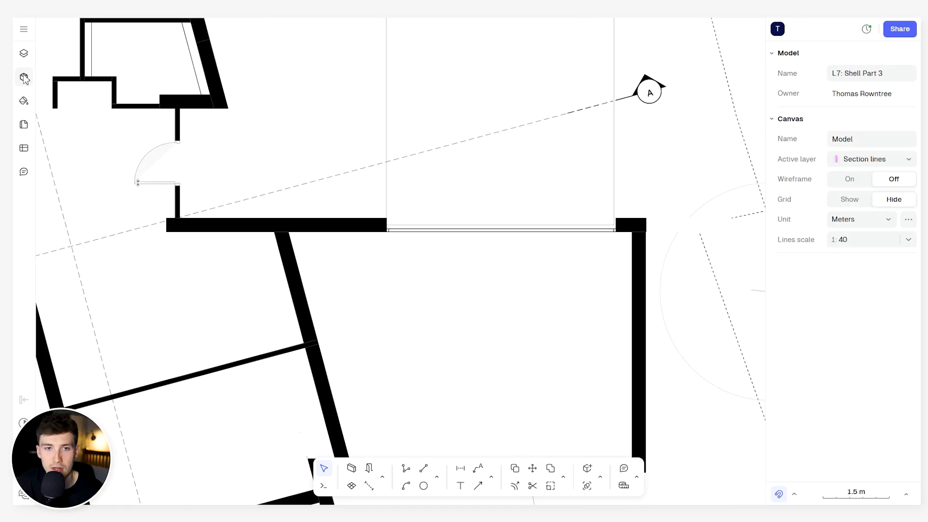
# - Show the model's blocks, place an extra instance of Block 1 in the opening and delete it
pyautogui.click(23, 77)
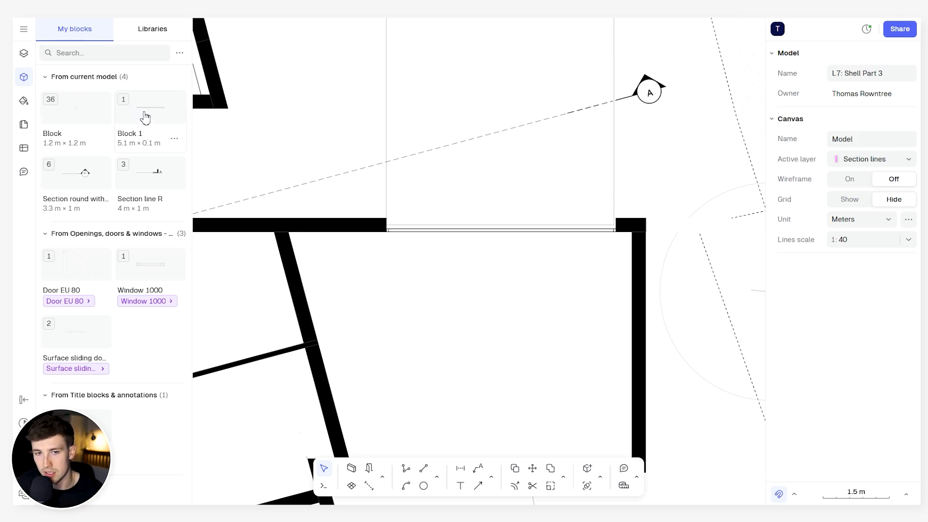
pyautogui.moveTo(145, 116); pyautogui.dragTo(511, 227)
pyautogui.press('Delete')
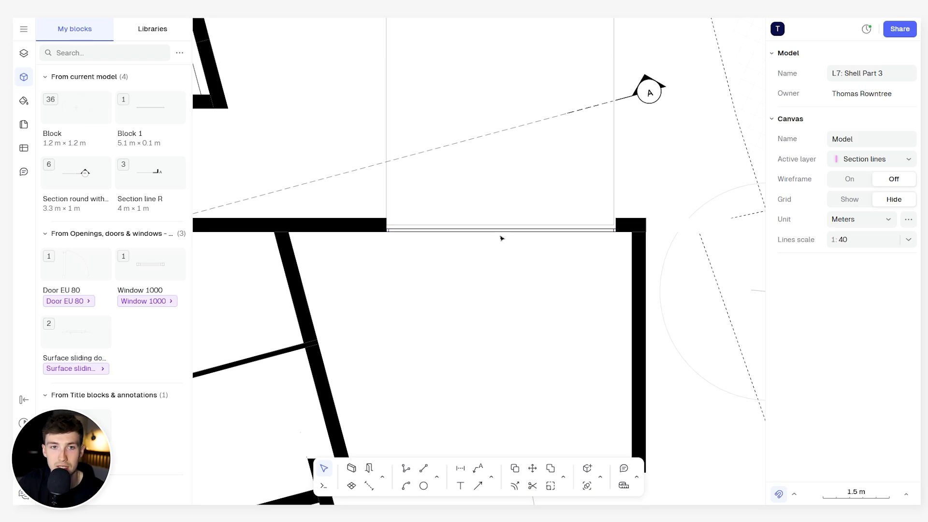
pyautogui.scroll(3, 501, 238)
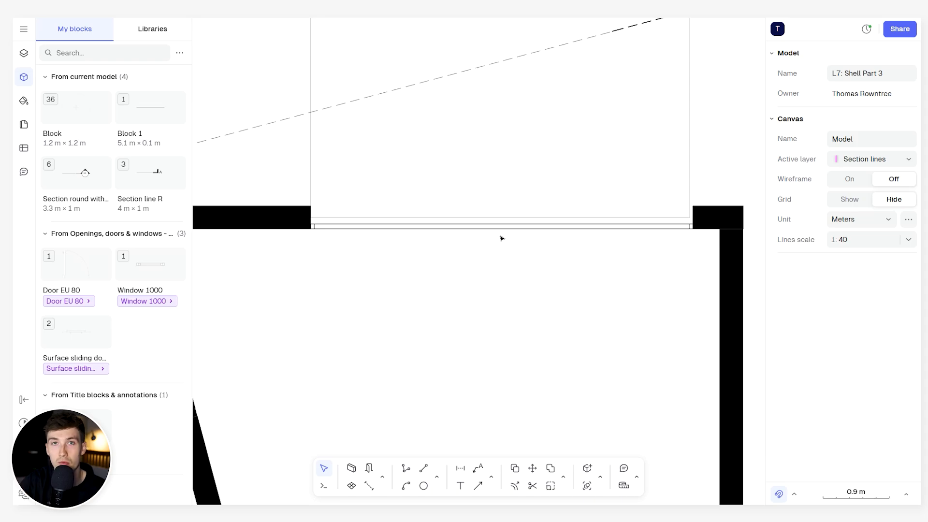
pyautogui.click(601, 478)
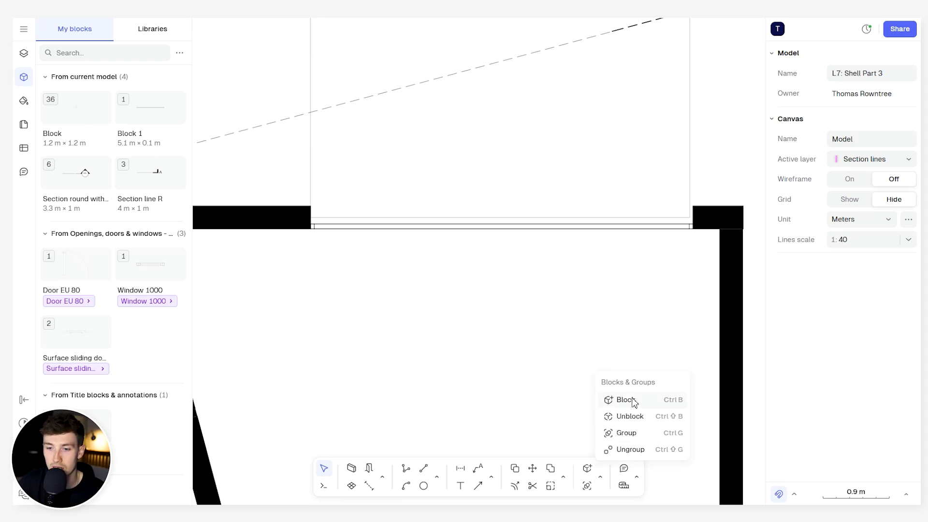
pyautogui.click(522, 234)
pyautogui.click(550, 211)
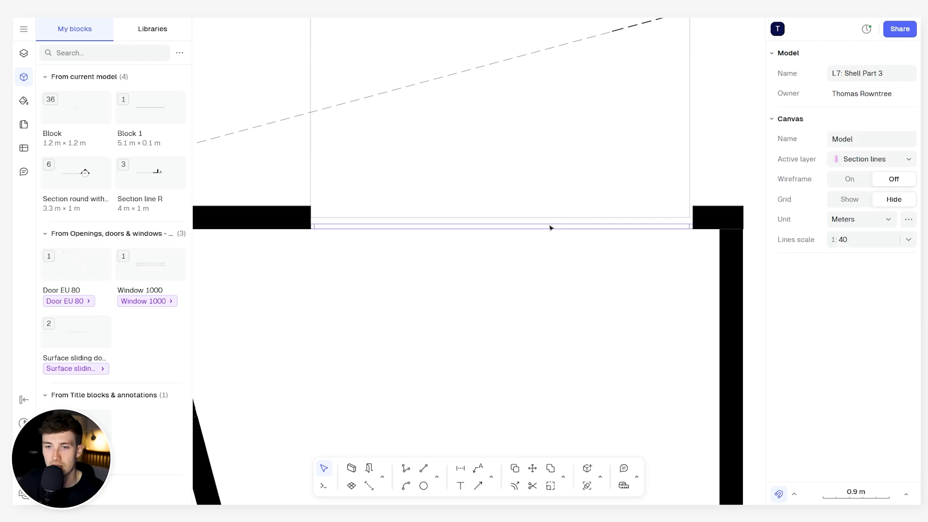
# - Rename the block instance in the wide wall opening to "Garage door" and deselect it
pyautogui.click(549, 226)
pyautogui.click(887, 75)
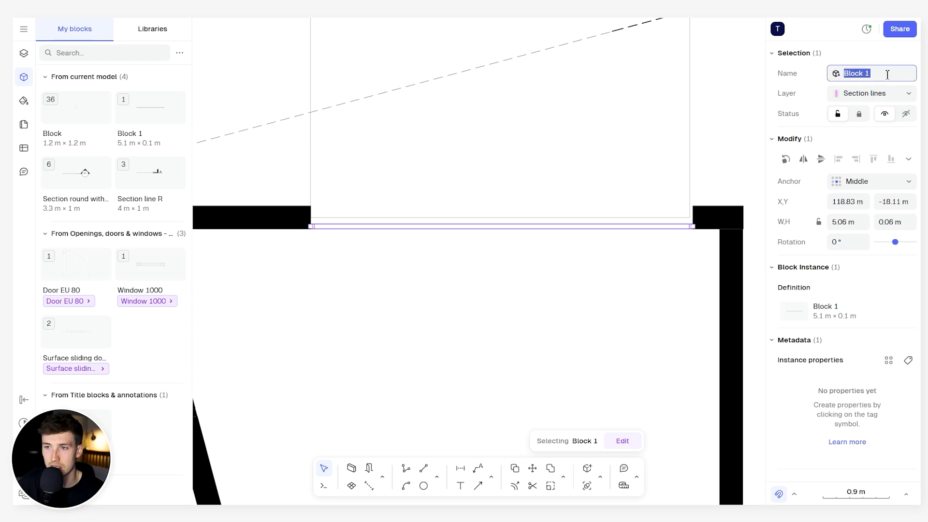
pyautogui.write('gA')
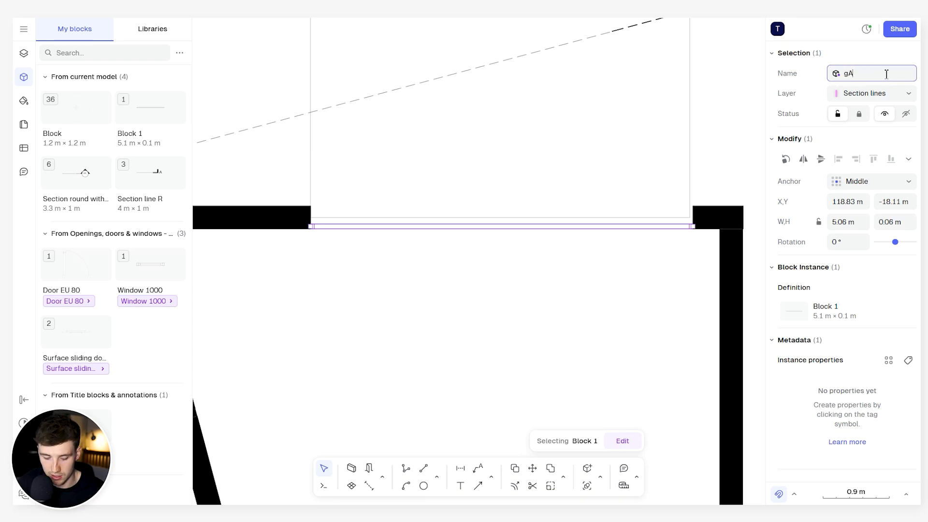
pyautogui.write('RA')
pyautogui.press('BackSpace')
pyautogui.press('BackSpace')
pyautogui.press('BackSpace')
pyautogui.press('BackSpace')
pyautogui.write('Garagde do')
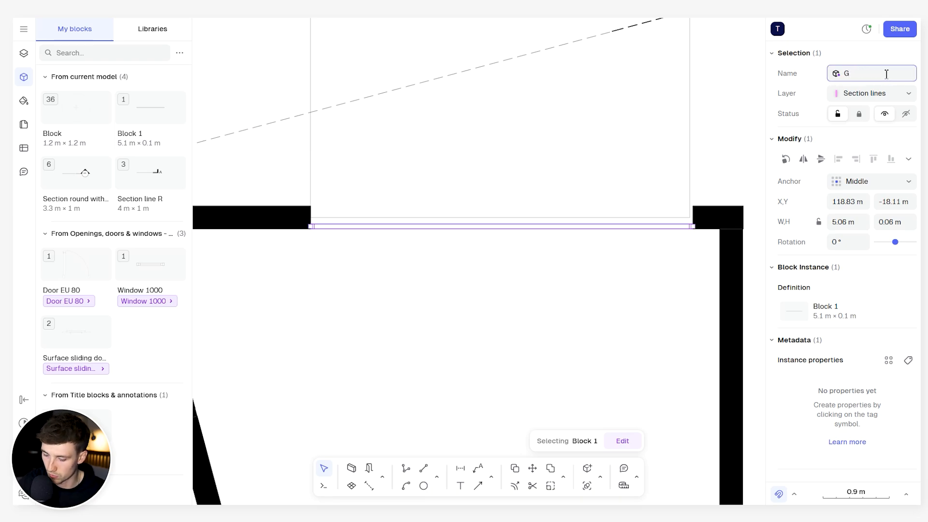
pyautogui.press('BackSpace')
pyautogui.press('BackSpace')
pyautogui.write('e door')
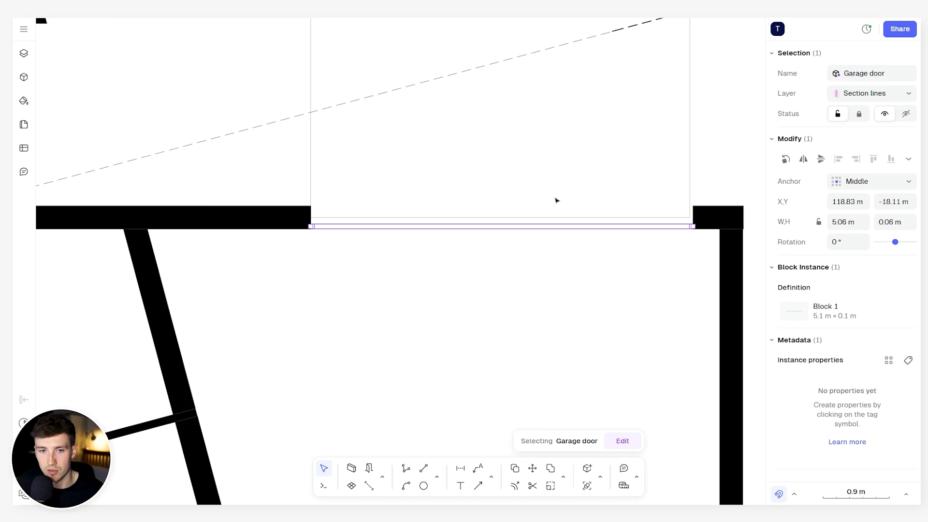
pyautogui.click(522, 143)
pyautogui.click(522, 143)
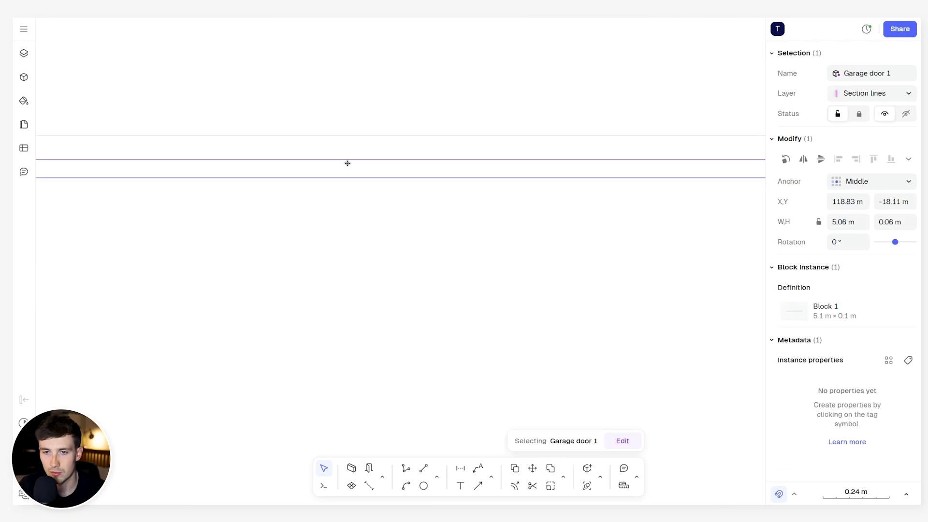
# - Place a copy of the garage door block just below the opening and switch its block origin from single-point to two-point insertion
pyautogui.keyDown('alt'); pyautogui.moveTo(346, 165); pyautogui.dragTo(357, 422); pyautogui.keyUp('alt')
pyautogui.scroll(-3, 358, 406)
pyautogui.moveTo(362, 360); pyautogui.dragTo(366, 232, button='middle')
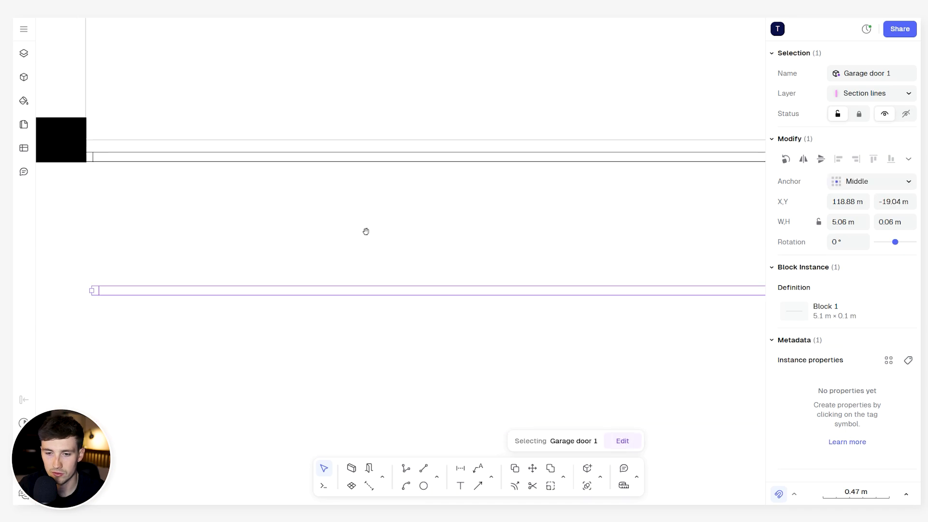
pyautogui.scroll(3, 374, 280)
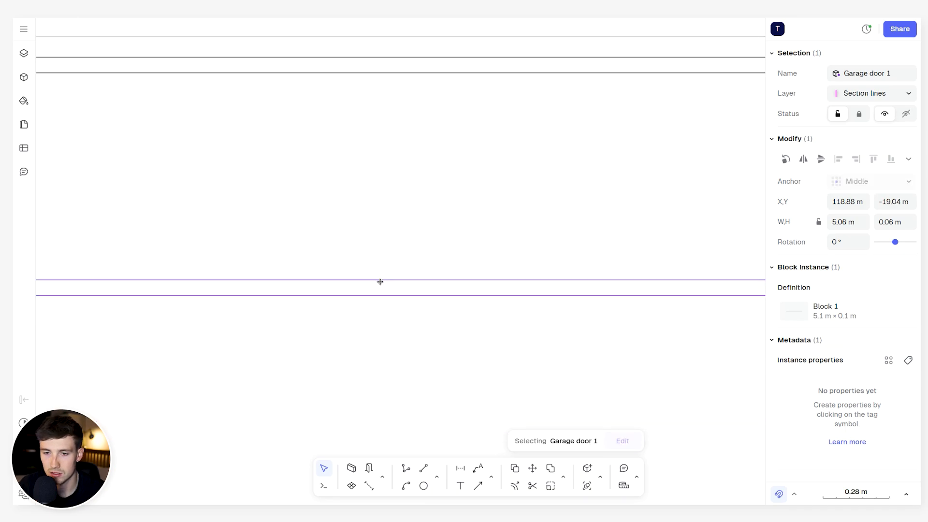
pyautogui.scroll(-6, 380, 281)
pyautogui.doubleClick(392, 282)
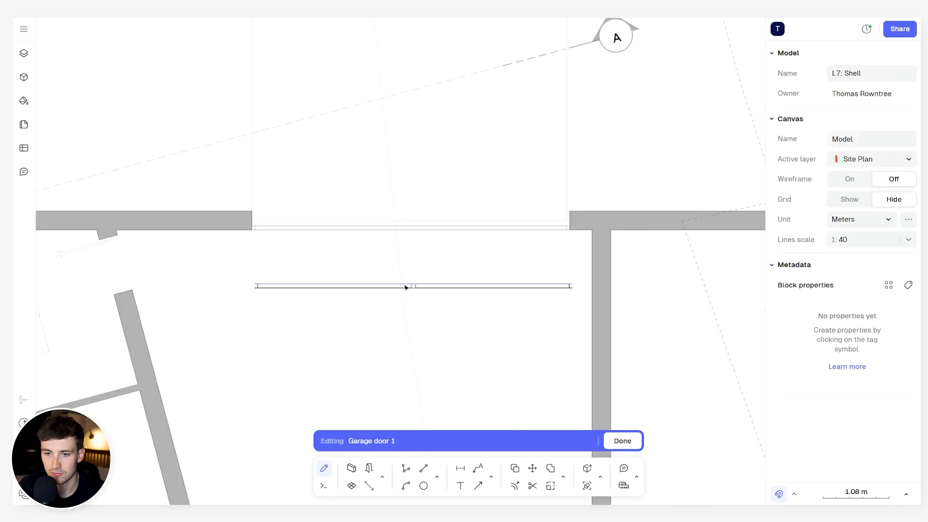
pyautogui.scroll(3, 414, 286)
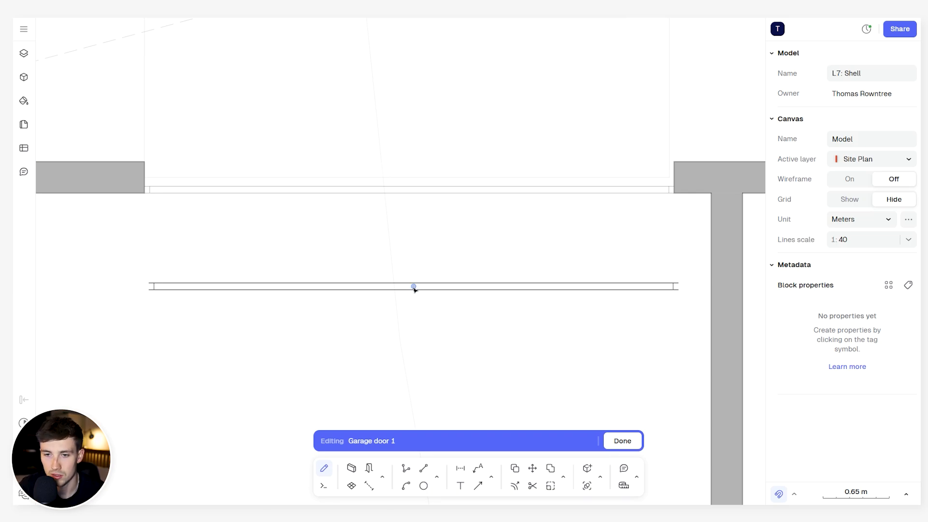
pyautogui.click(414, 288)
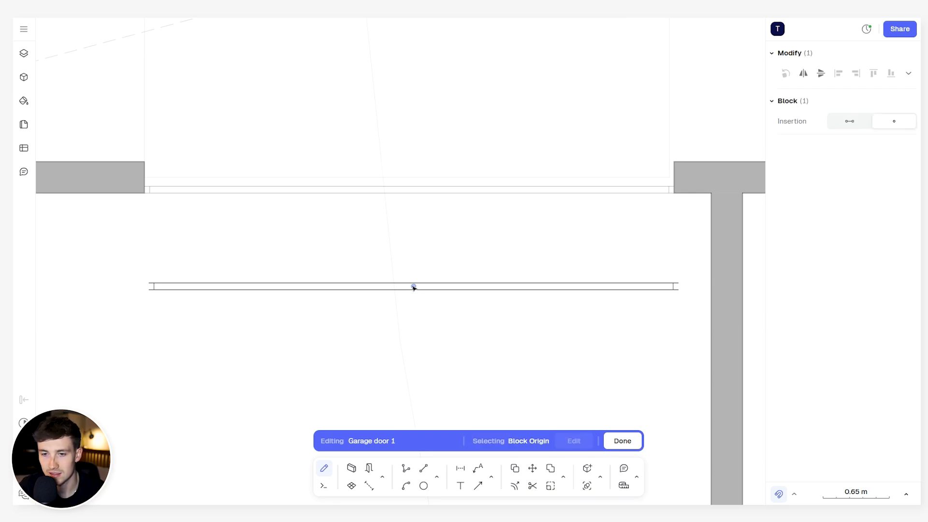
pyautogui.click(850, 123)
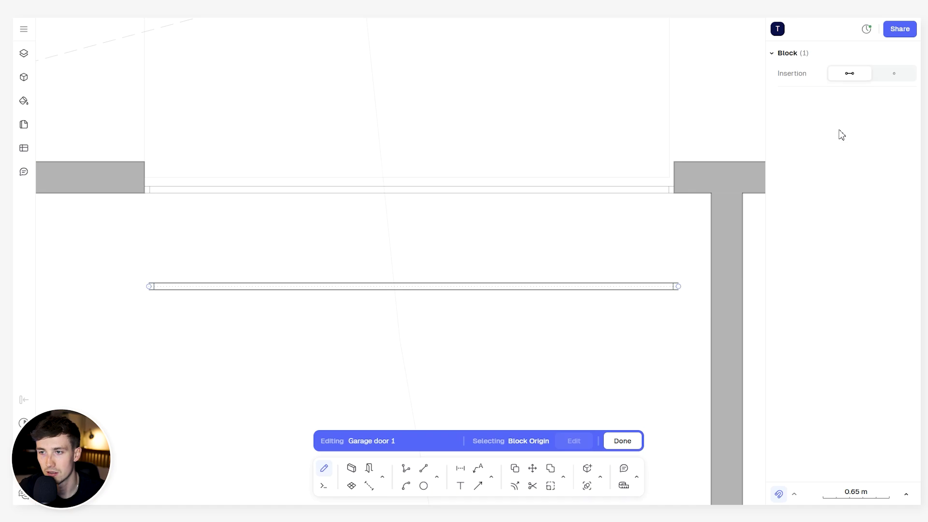
pyautogui.scroll(-2, 104, 274)
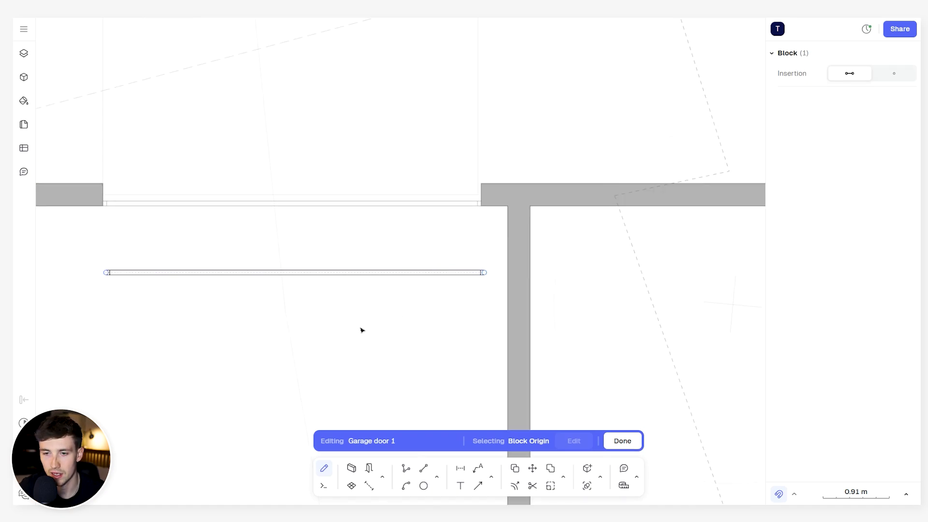
pyautogui.press('Escape')
pyautogui.press('Escape')
# - Examine the overall ground-floor plan, including the windows and doors around the entrance and the adjoining slanted wall
pyautogui.scroll(-2, 335, 334)
pyautogui.moveTo(334, 335); pyautogui.dragTo(376, 201, button='middle')
pyautogui.moveTo(366, 160); pyautogui.dragTo(443, 387)
pyautogui.moveTo(257, 387); pyautogui.dragTo(284, 342)
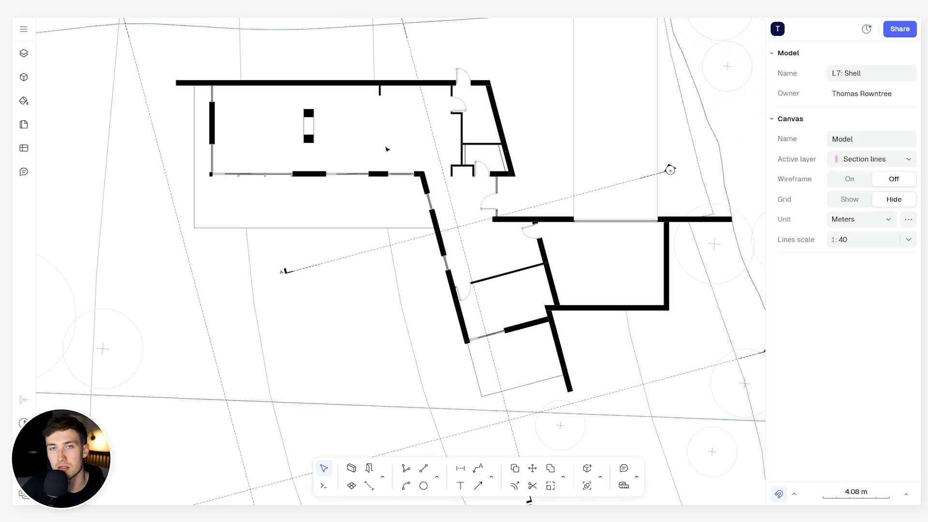
pyautogui.scroll(3, 386, 149)
pyautogui.scroll(-2, 411, 162)
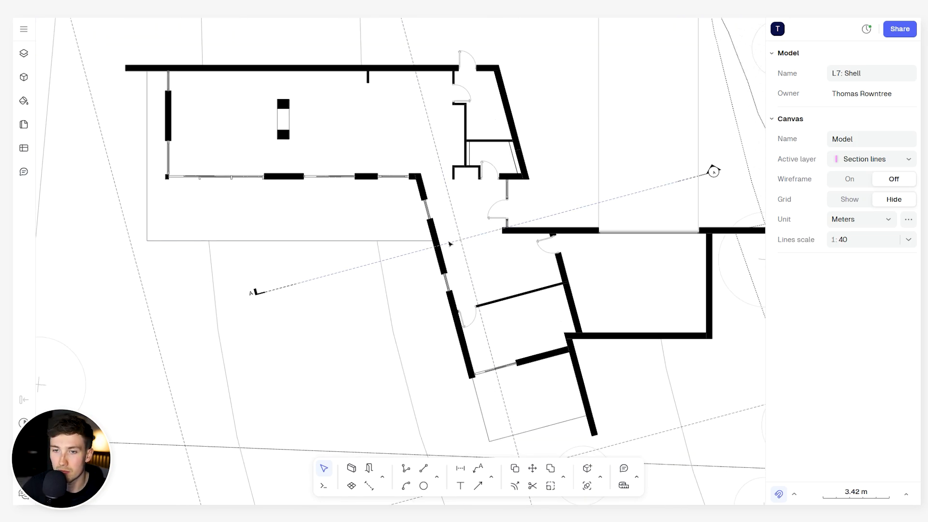
pyautogui.scroll(4, 482, 204)
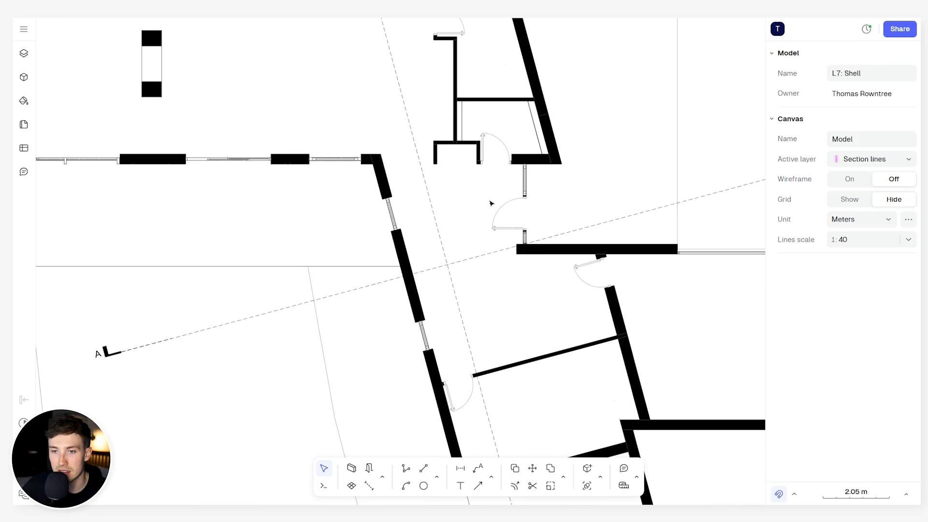
pyautogui.scroll(3, 477, 182)
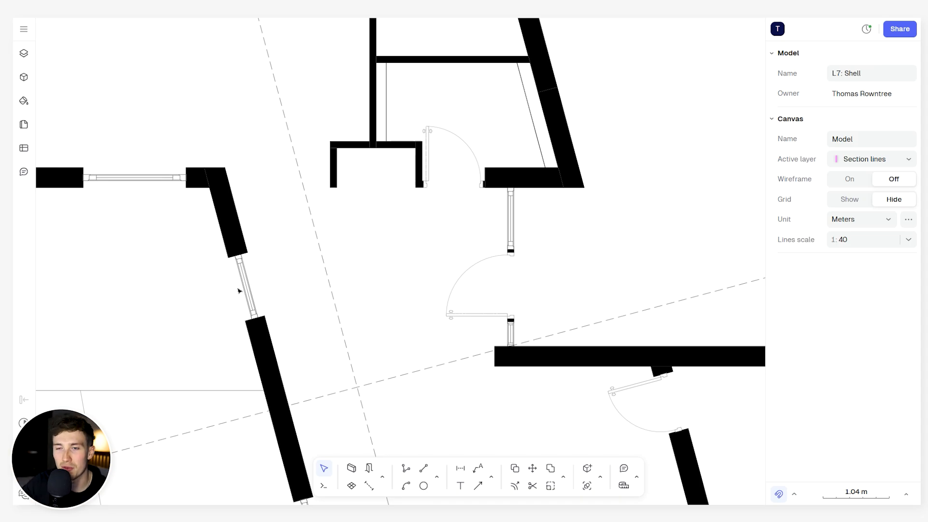
pyautogui.scroll(-5, 301, 270)
pyautogui.moveTo(328, 262); pyautogui.dragTo(632, 347, button='middle')
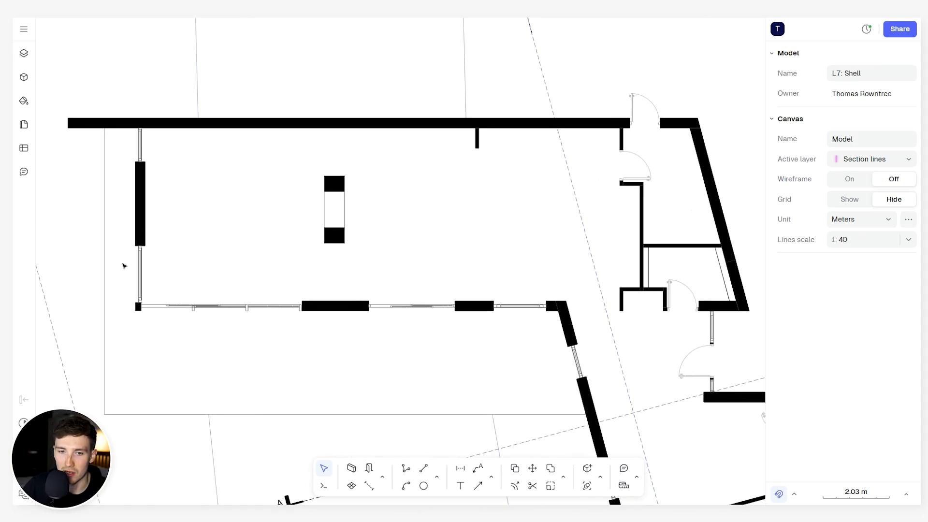
pyautogui.scroll(-5, 358, 260)
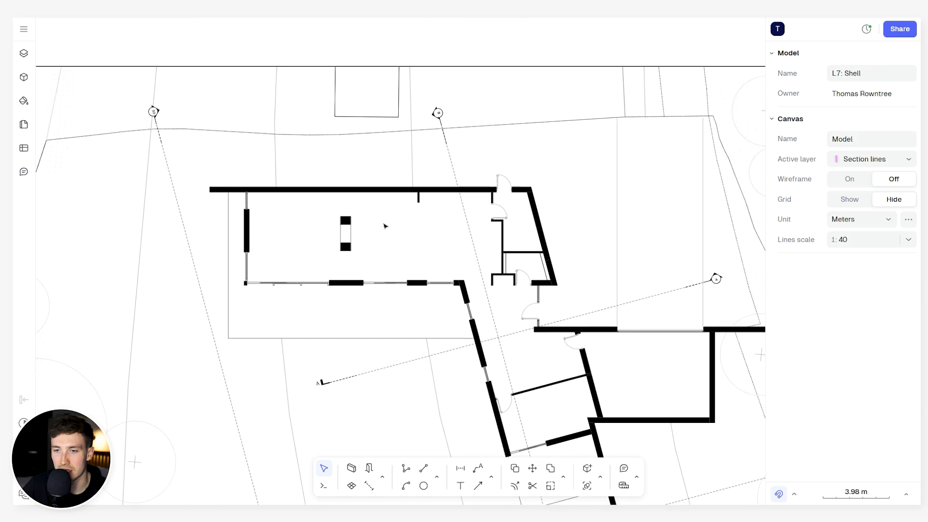
pyautogui.moveTo(385, 225); pyautogui.dragTo(359, 185, button='middle')
pyautogui.scroll(5, 476, 248)
pyautogui.scroll(6, 404, 266)
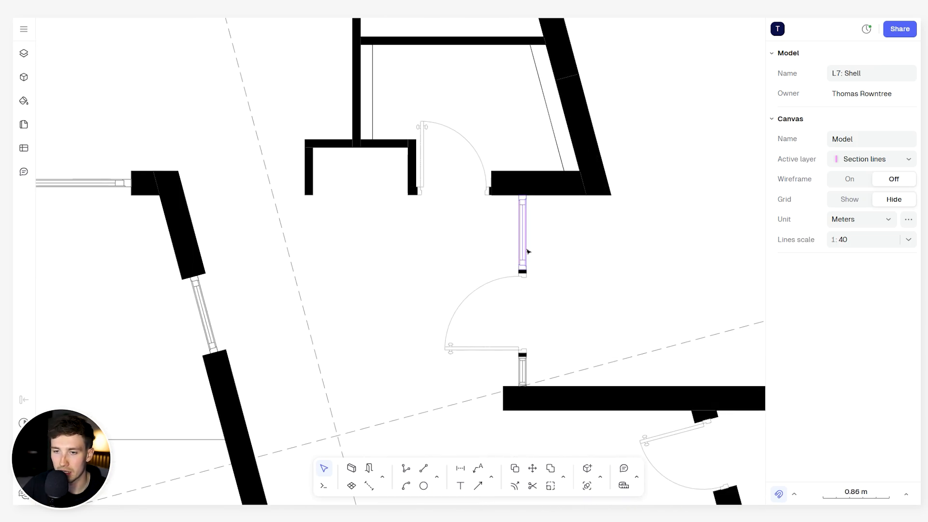
pyautogui.scroll(-2, 347, 269)
pyautogui.moveTo(346, 270); pyautogui.dragTo(390, 257, button='middle')
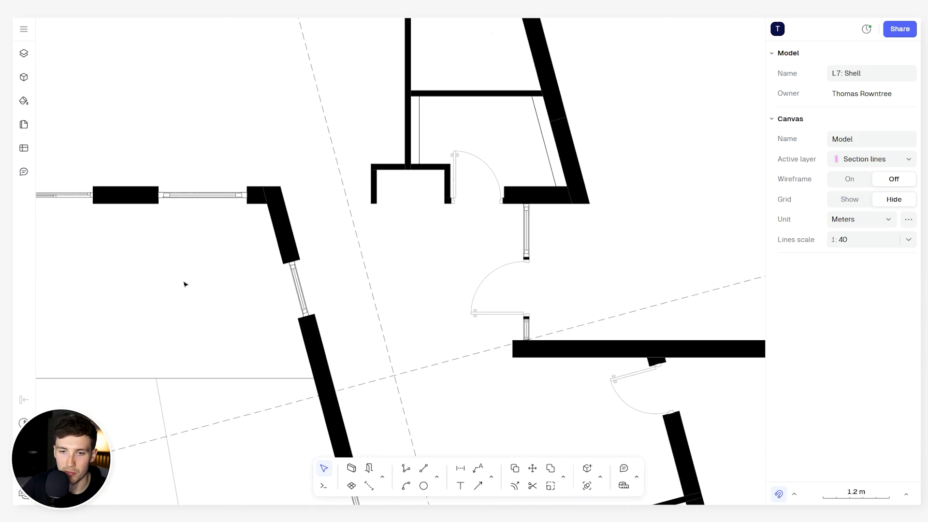
# - Examine the large living space's windows and sliding doors, the slanted wing and the terrace outlines on the ground-floor plan
pyautogui.scroll(-2, 452, 294)
pyautogui.moveTo(452, 294); pyautogui.dragTo(590, 348, button='middle')
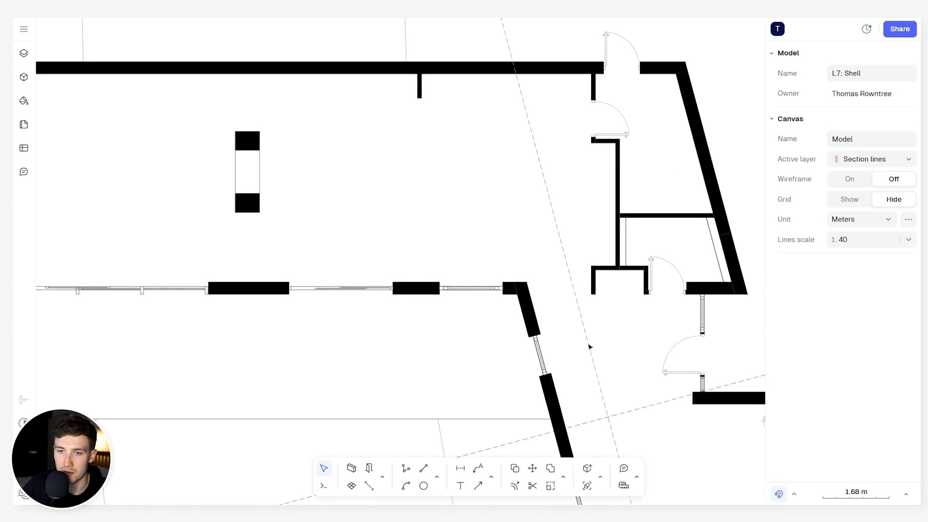
pyautogui.moveTo(324, 236); pyautogui.dragTo(472, 261, button='middle')
pyautogui.moveTo(629, 238); pyautogui.dragTo(543, 244, button='middle')
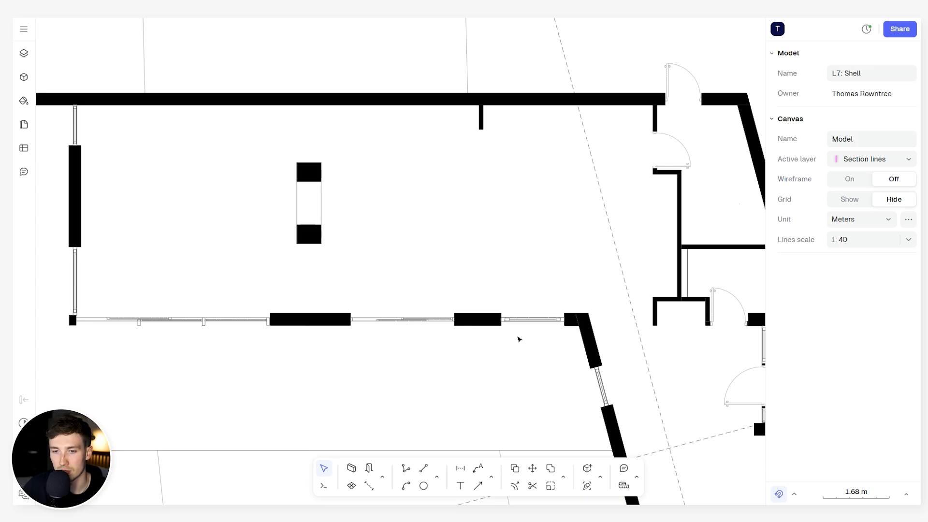
pyautogui.moveTo(405, 352); pyautogui.dragTo(443, 307, button='middle')
pyautogui.scroll(3, 463, 278)
pyautogui.scroll(-4, 435, 289)
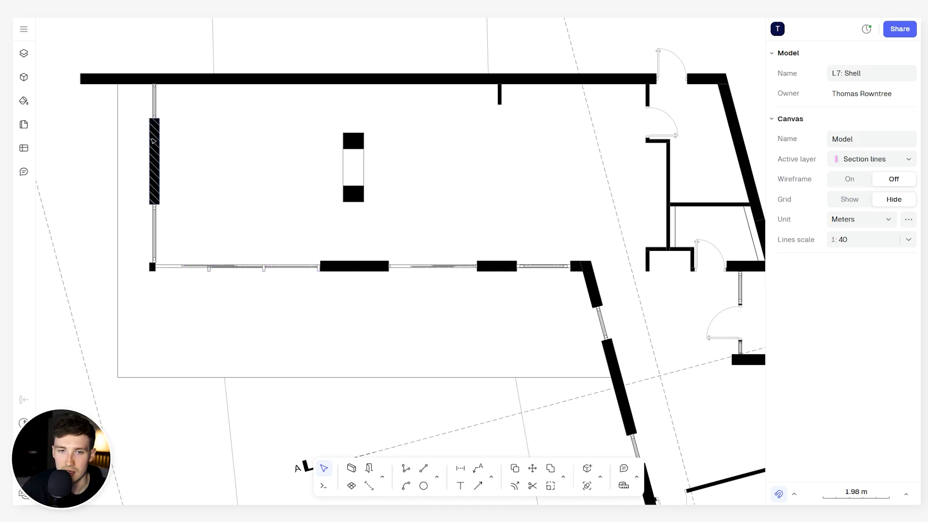
pyautogui.scroll(5, 221, 223)
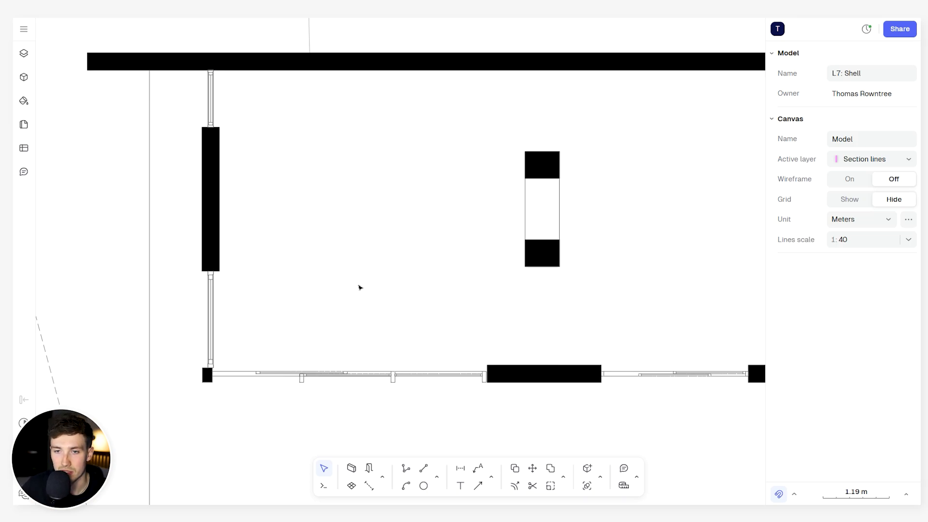
pyautogui.scroll(-6, 307, 203)
pyautogui.moveTo(417, 240); pyautogui.dragTo(395, 230, button='middle')
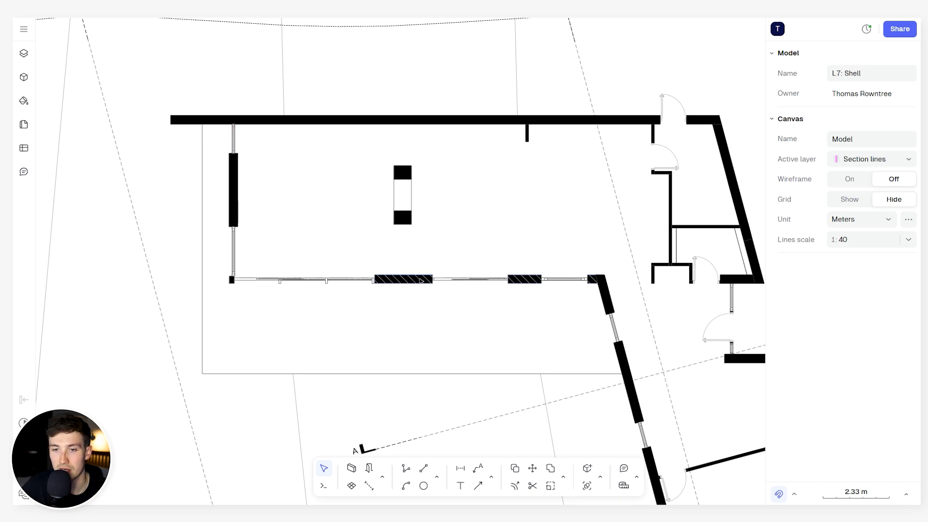
pyautogui.moveTo(399, 247); pyautogui.dragTo(369, 228, button='middle')
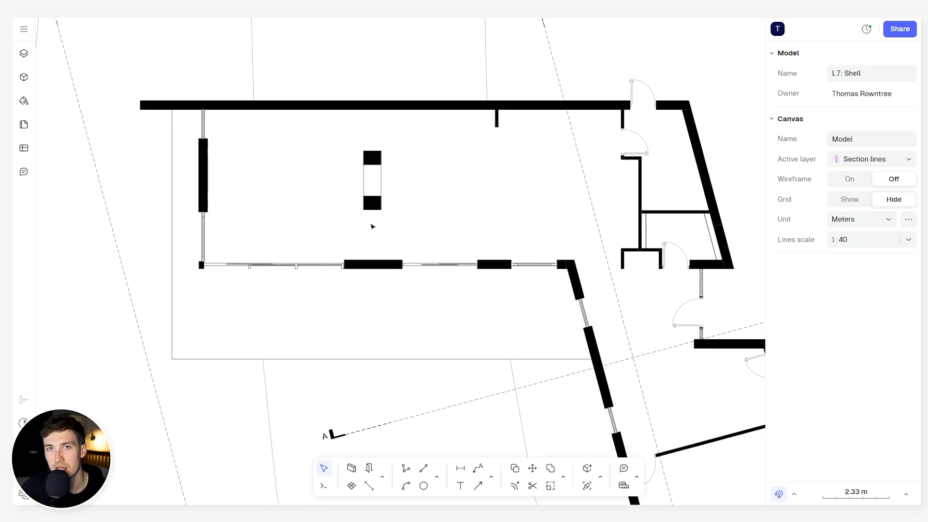
pyautogui.scroll(-1, 655, 410)
pyautogui.moveTo(656, 409); pyautogui.dragTo(438, 216, button='middle')
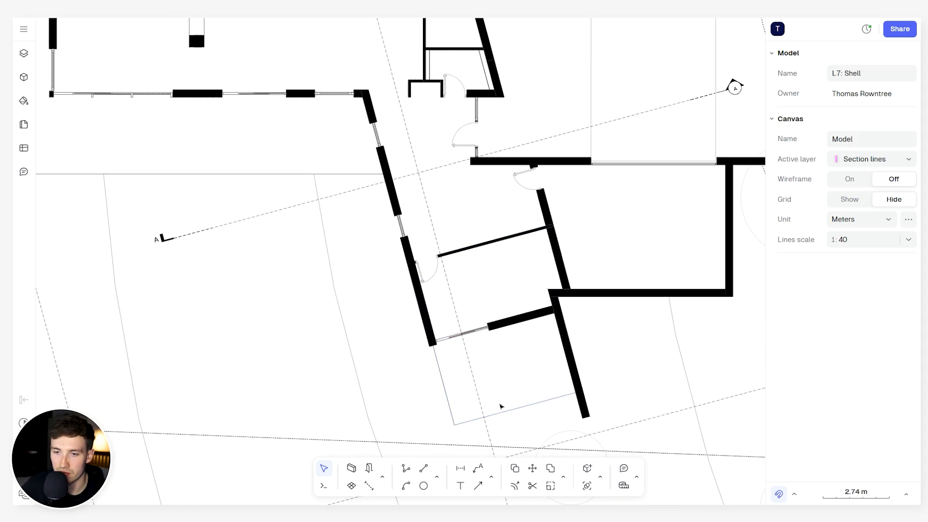
pyautogui.scroll(-3, 475, 383)
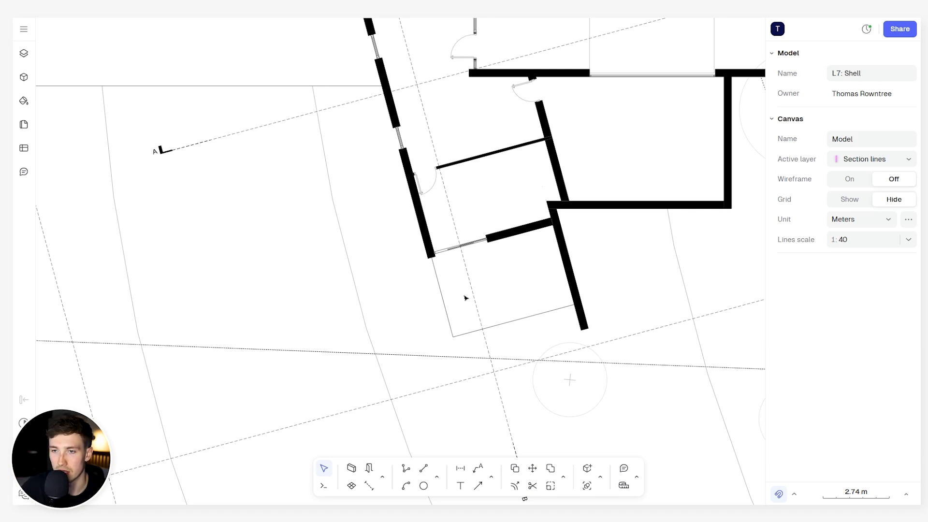
pyautogui.scroll(-4, 460, 200)
pyautogui.moveTo(399, 68); pyautogui.dragTo(428, 175, button='middle')
pyautogui.scroll(3, 449, 162)
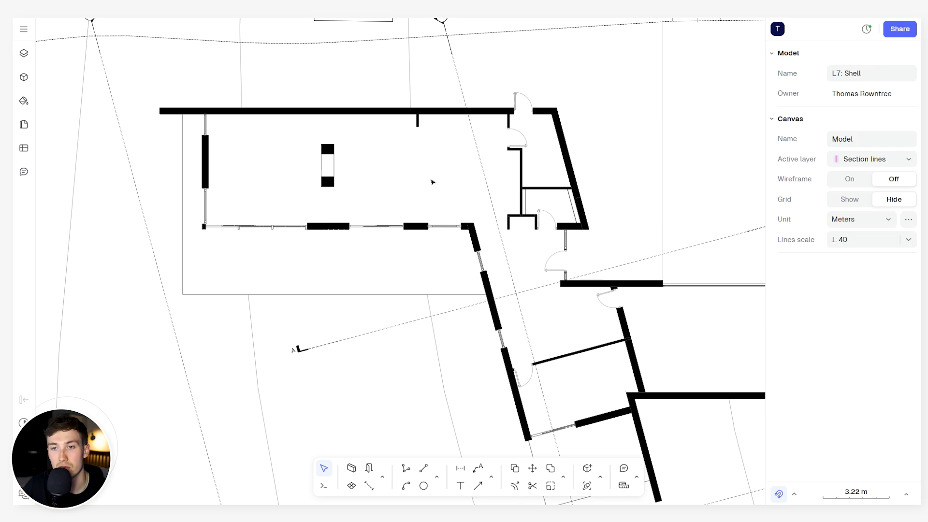
# - Examine the upper-floor plan's slanted block, checking its windows, internal doors and end openings along both long walls
pyautogui.scroll(-4, 423, 178)
pyautogui.moveTo(491, 290); pyautogui.dragTo(494, 54, button='middle')
pyautogui.moveTo(548, 332); pyautogui.dragTo(528, 56, button='middle')
pyautogui.scroll(3, 484, 310)
pyautogui.moveTo(483, 311); pyautogui.dragTo(479, 183, button='middle')
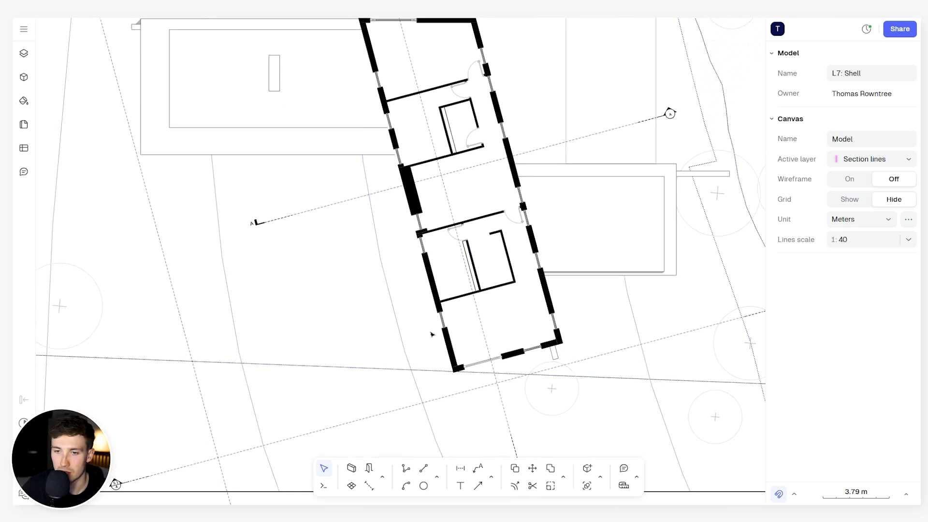
pyautogui.scroll(3, 442, 235)
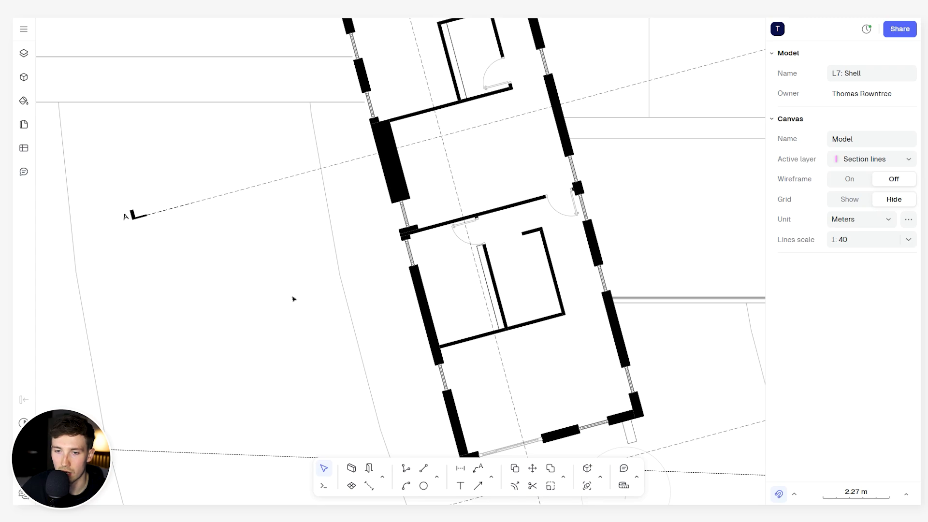
pyautogui.scroll(-2, 439, 250)
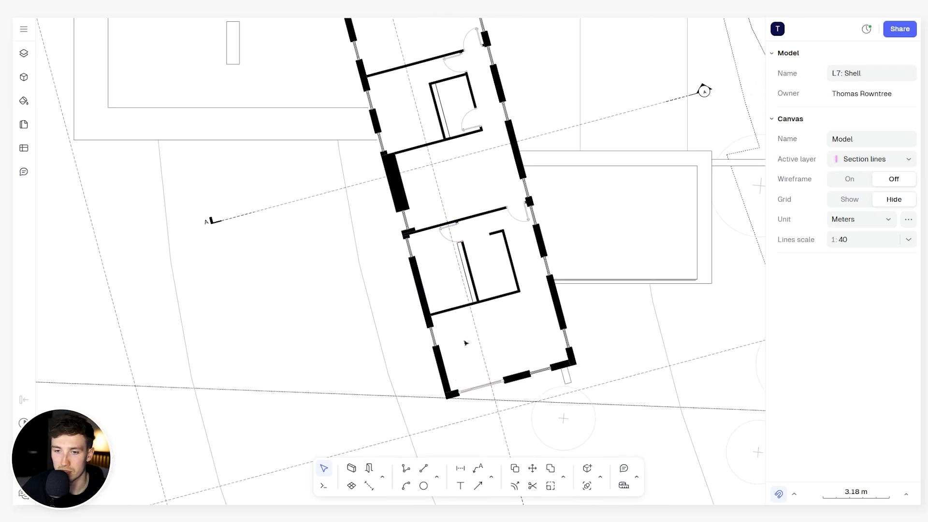
pyautogui.scroll(3, 465, 342)
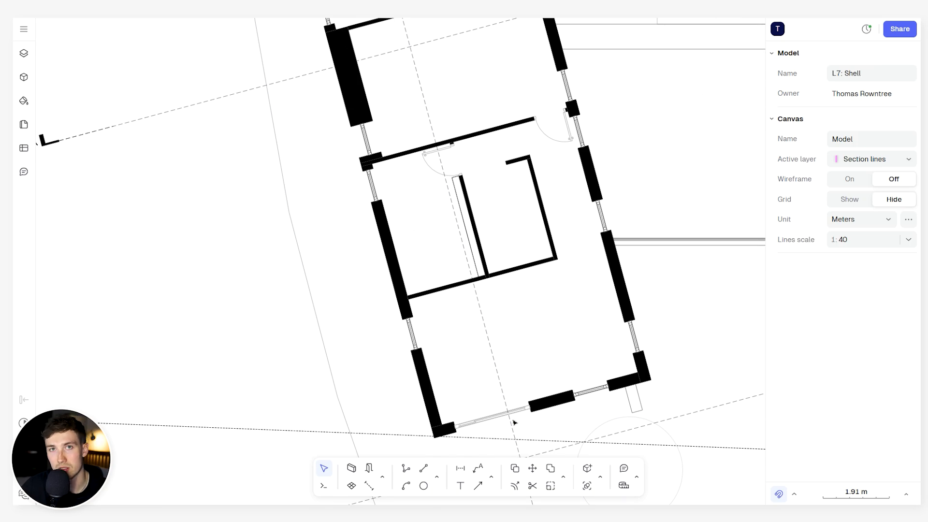
pyautogui.scroll(-2, 518, 179)
pyautogui.moveTo(519, 148); pyautogui.dragTo(540, 305, button='middle')
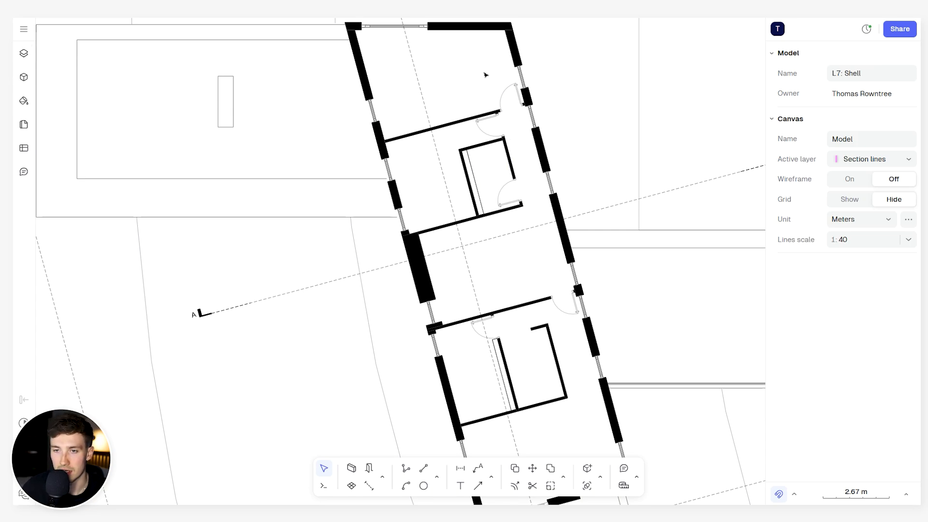
pyautogui.scroll(-3, 486, 75)
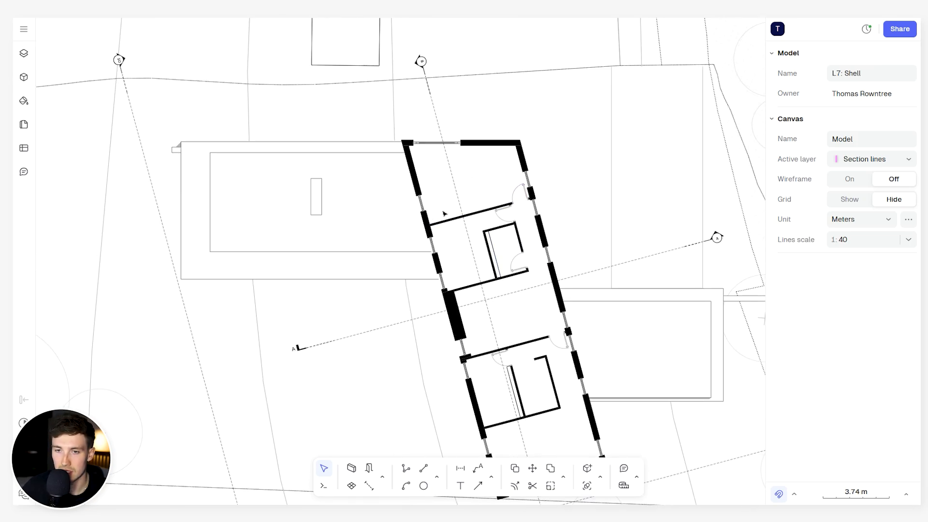
# - Examine the upper-floor rooms, the roof plan and the ground-floor hall beside the entrance and garage
pyautogui.scroll(5, 443, 212)
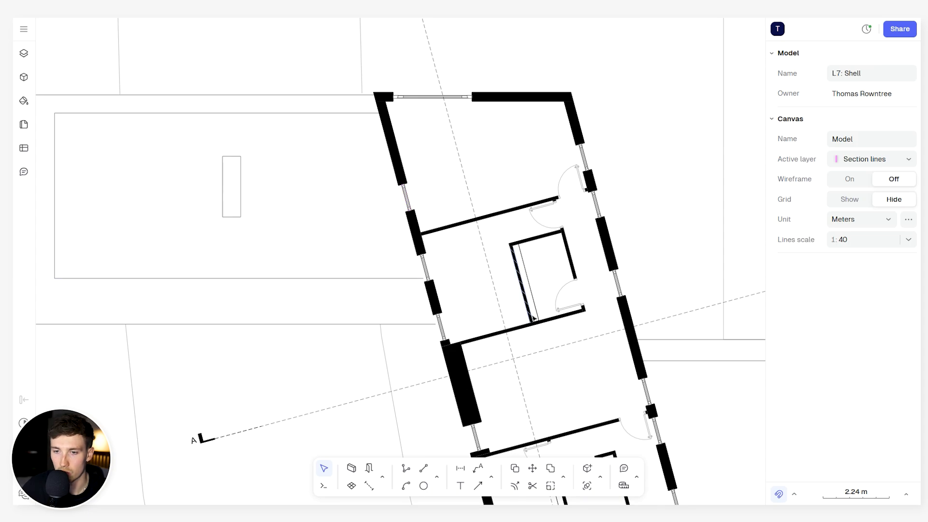
pyautogui.scroll(-3, 456, 292)
pyautogui.scroll(-5, 455, 191)
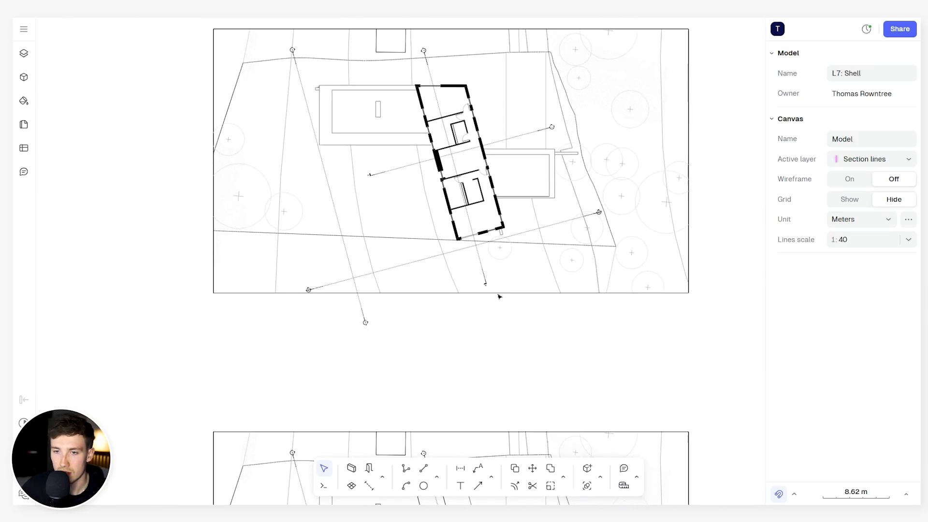
pyautogui.scroll(3, 432, 313)
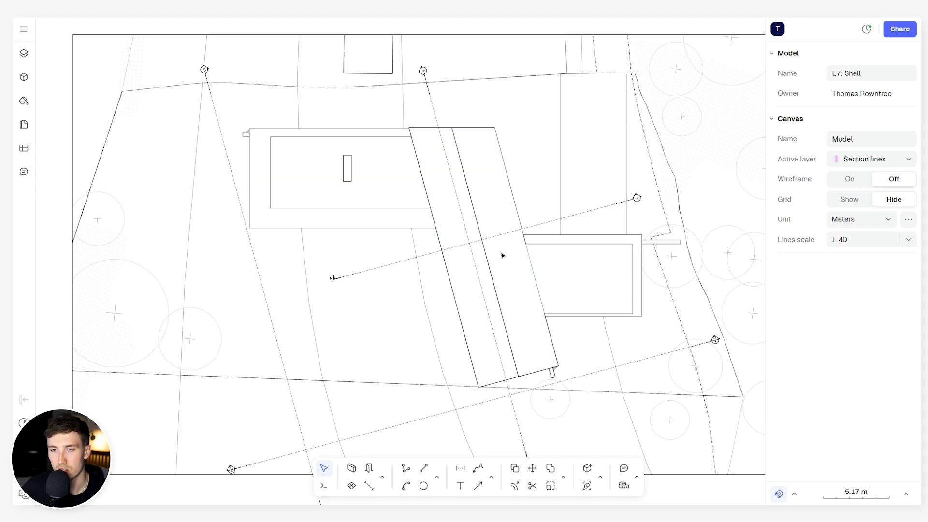
pyautogui.scroll(-3, 395, 147)
pyautogui.scroll(-2, 395, 147)
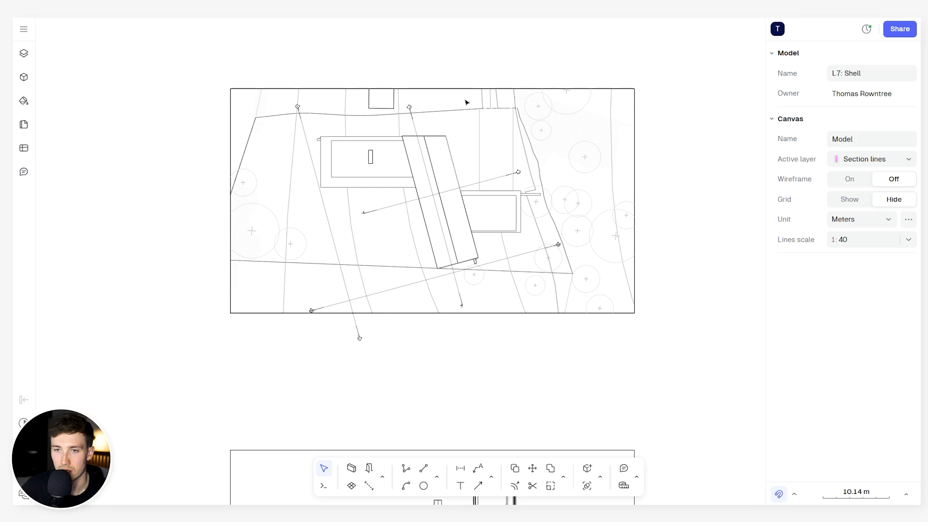
pyautogui.scroll(5, 473, 234)
pyautogui.scroll(8, 458, 248)
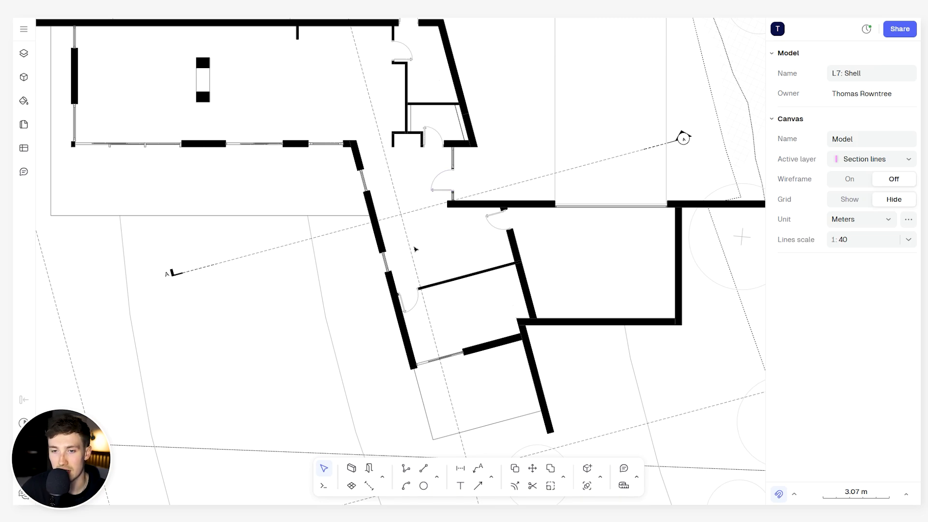
pyautogui.scroll(-8, 415, 249)
pyautogui.scroll(-5, 425, 314)
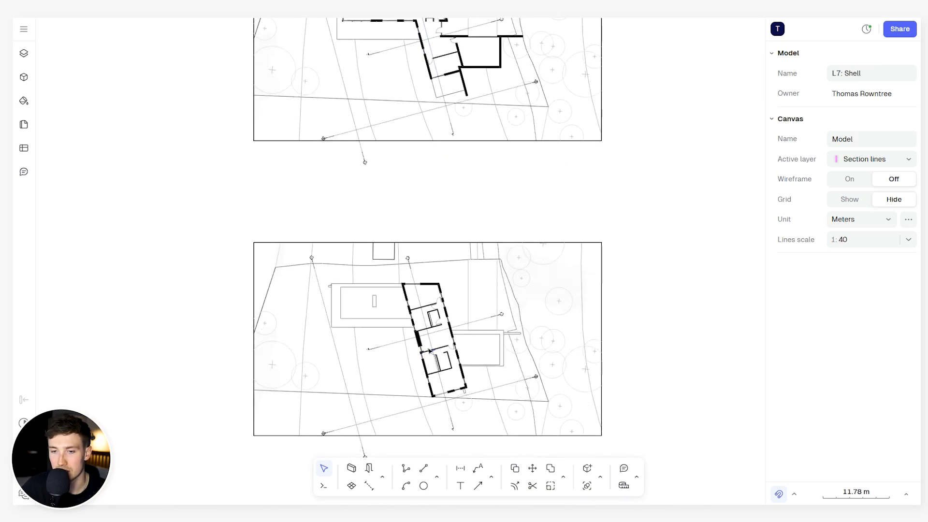
# - Draw a two-segment polyline in the upper floor's middle room, about 2.5 m up from the lower partition and 3.39 m across to the thick wall
pyautogui.scroll(6, 430, 351)
pyautogui.scroll(2, 433, 315)
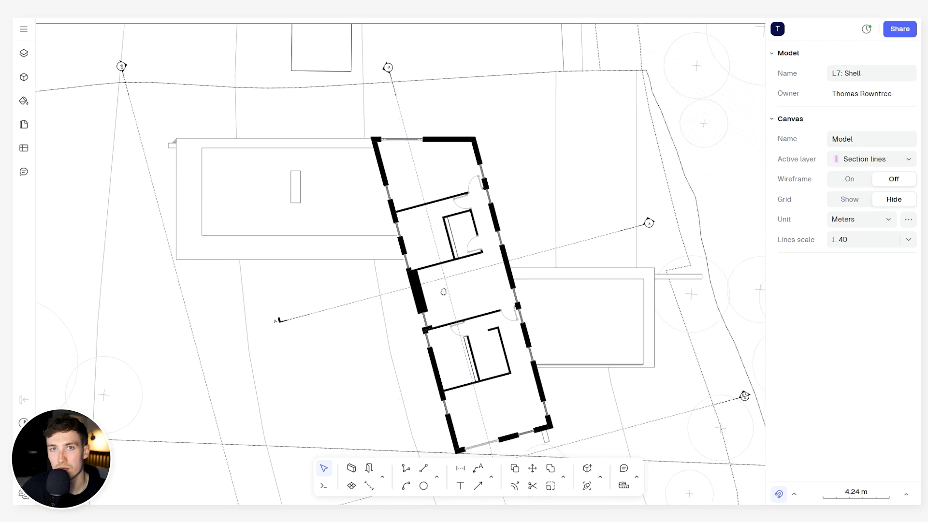
pyautogui.scroll(1, 437, 288)
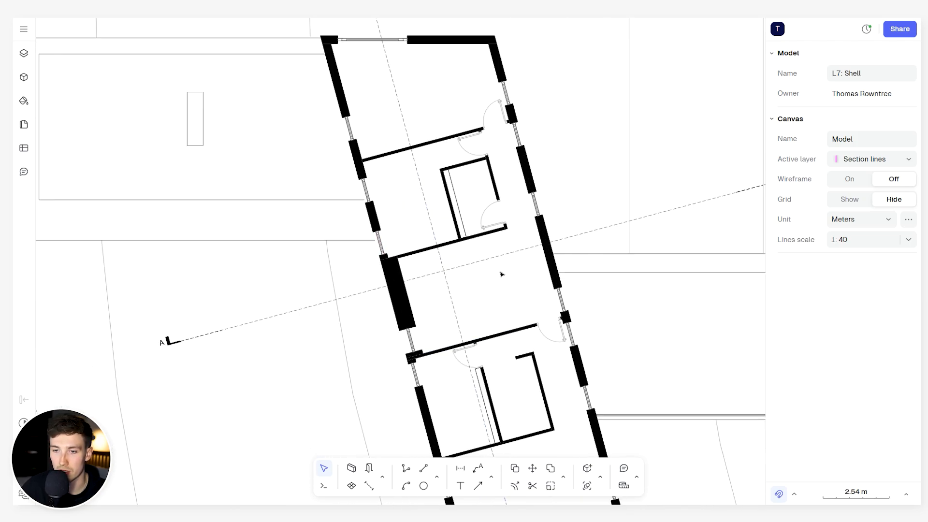
pyautogui.scroll(3, 492, 300)
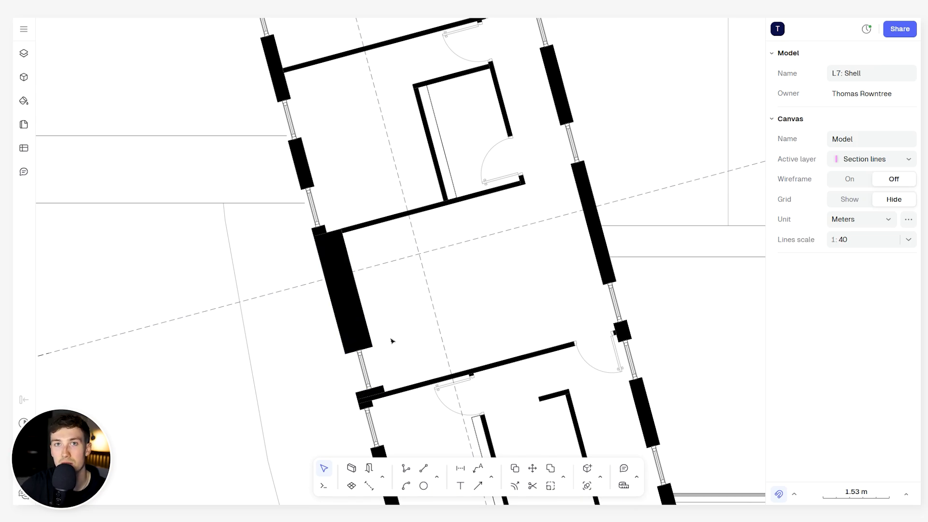
pyautogui.press('l')
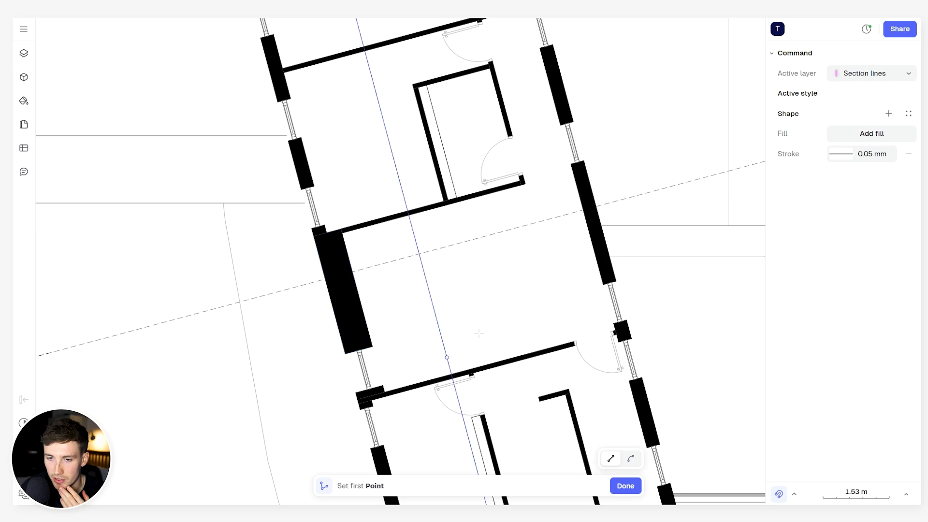
pyautogui.scroll(3, 485, 345)
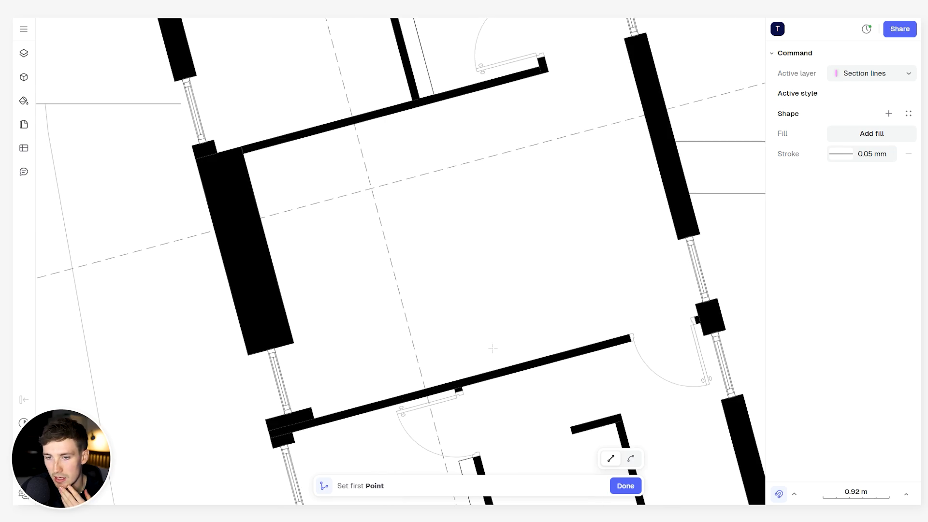
pyautogui.click(548, 356)
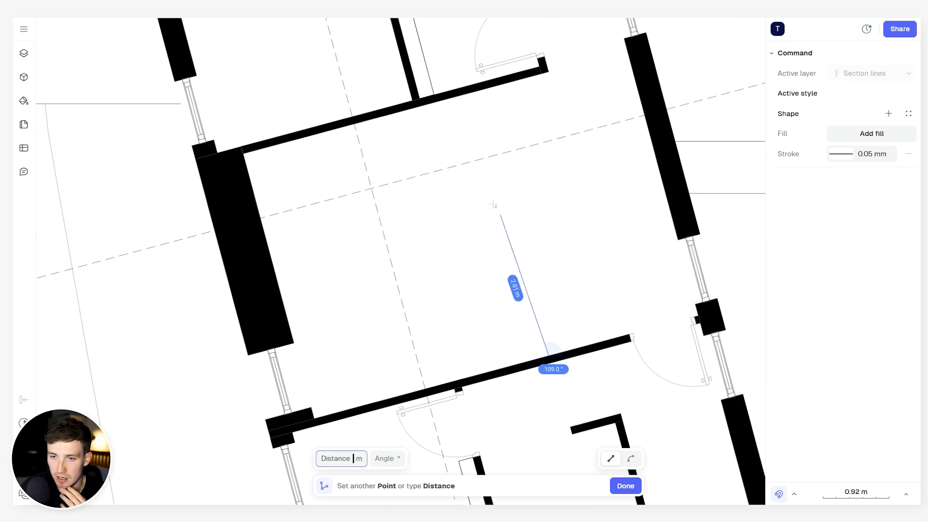
pyautogui.click(499, 173)
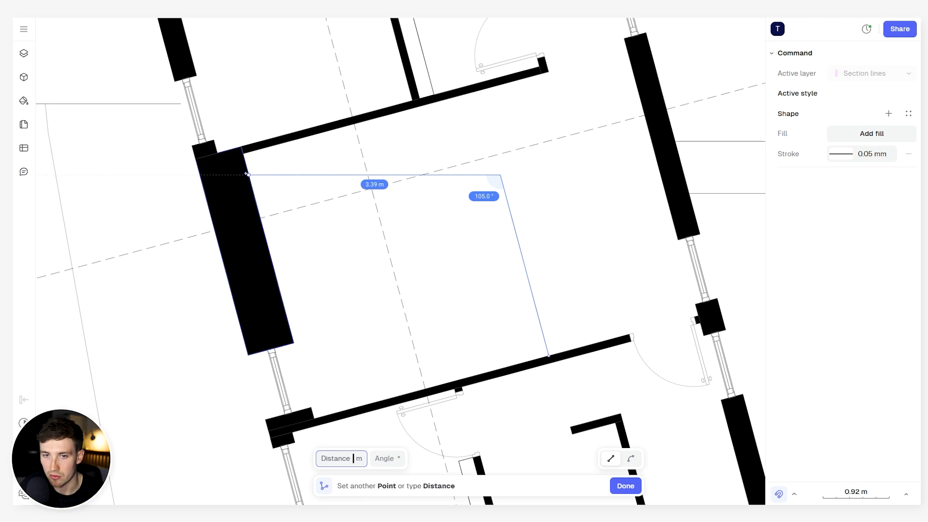
pyautogui.click(247, 174)
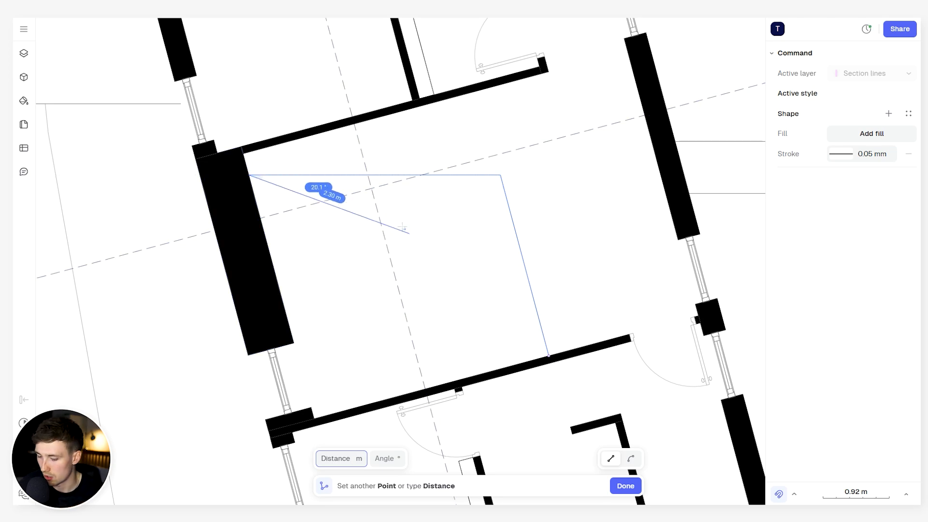
pyautogui.press('Return')
pyautogui.press('Escape')
# - Apply the 0.05 mm dashed2 gray style to the polyline in the upper floor's middle room
pyautogui.scroll(-3, 440, 237)
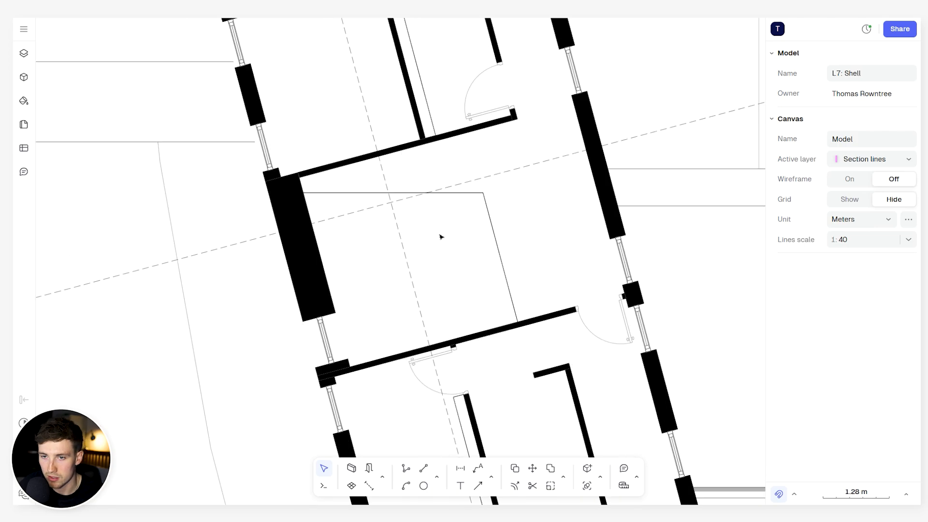
pyautogui.scroll(3, 532, 207)
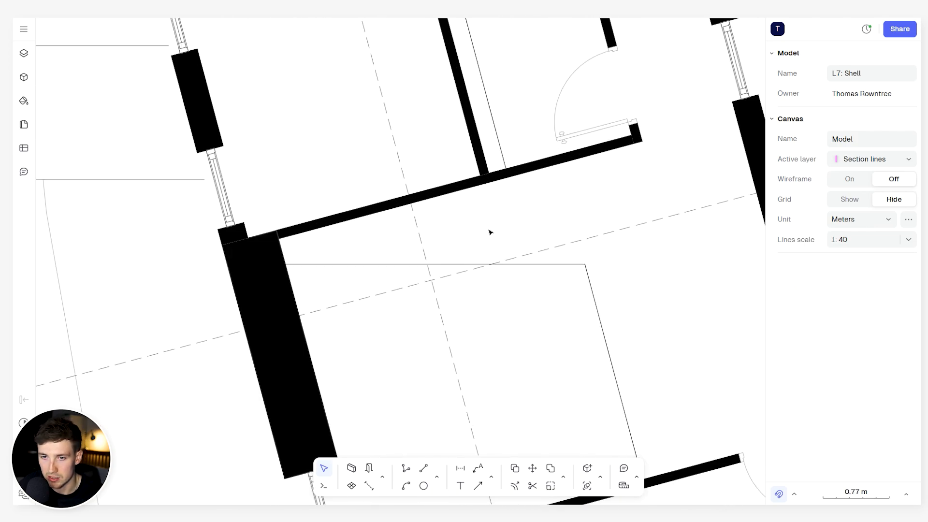
pyautogui.scroll(-5, 503, 227)
pyautogui.scroll(2, 518, 220)
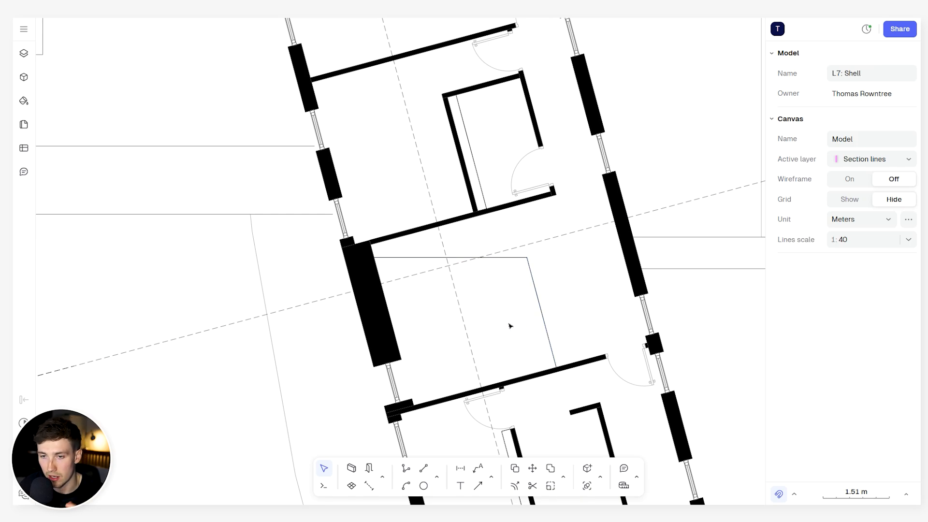
pyautogui.scroll(4, 527, 295)
pyautogui.scroll(-2, 551, 237)
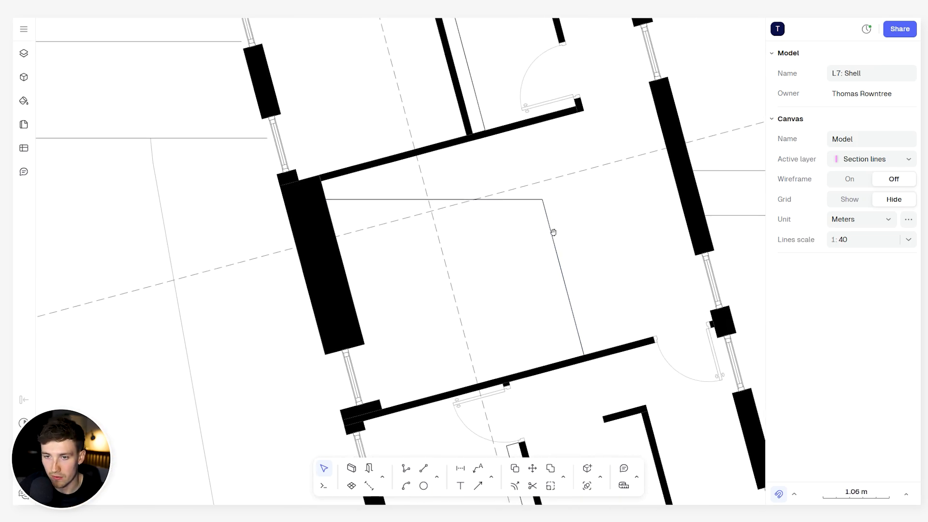
pyautogui.click(557, 252)
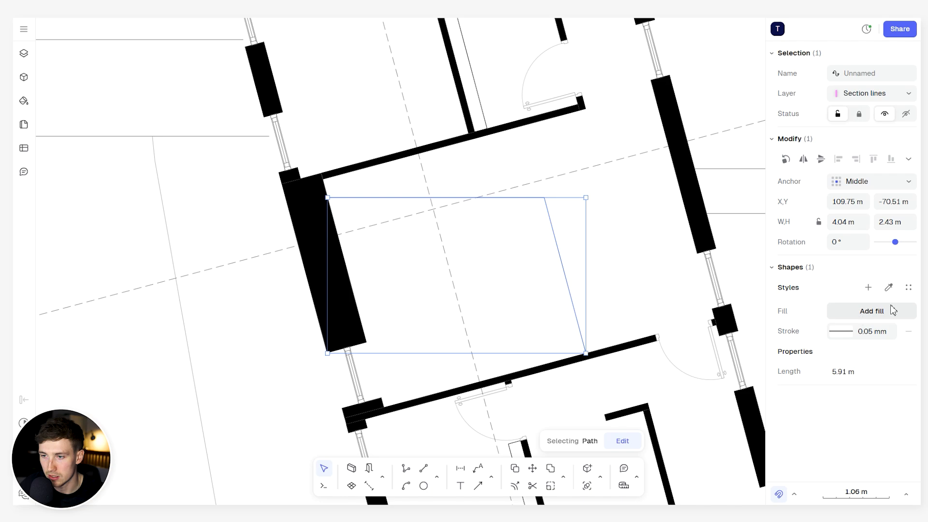
pyautogui.click(909, 289)
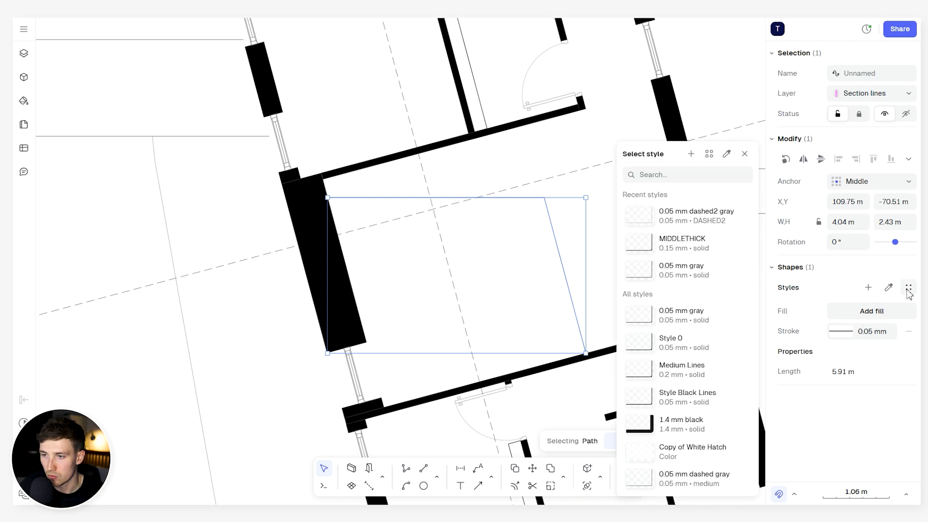
pyautogui.click(696, 217)
pyautogui.click(519, 258)
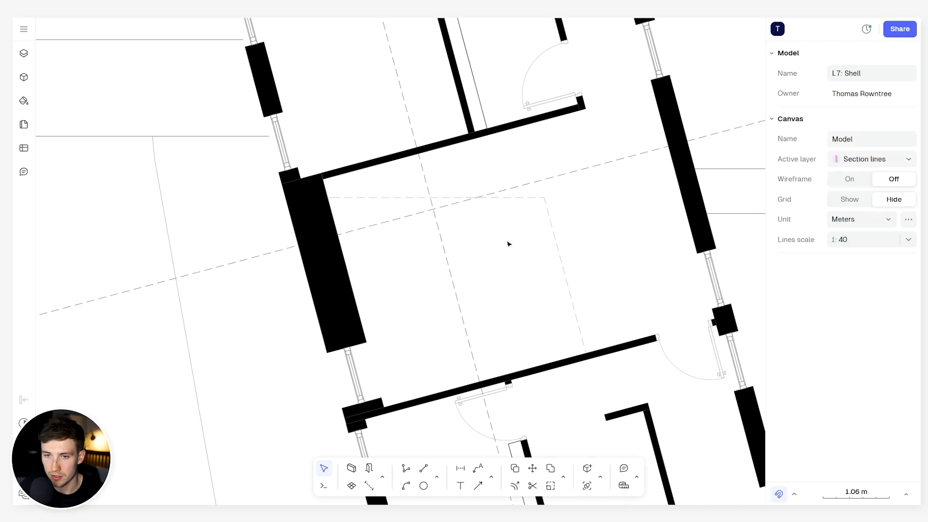
# - Copy the dashed outline from the upper-floor plan to the matching position in the ground-floor hall
pyautogui.moveTo(511, 248); pyautogui.dragTo(564, 232, button='middle')
pyautogui.scroll(-3, 561, 225)
pyautogui.scroll(5, 583, 235)
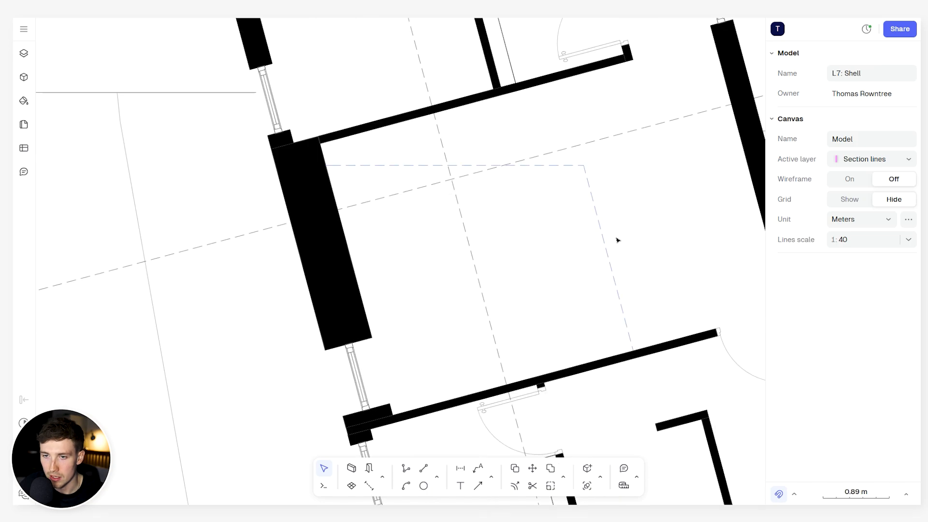
pyautogui.click(519, 206)
pyautogui.scroll(-5, 527, 325)
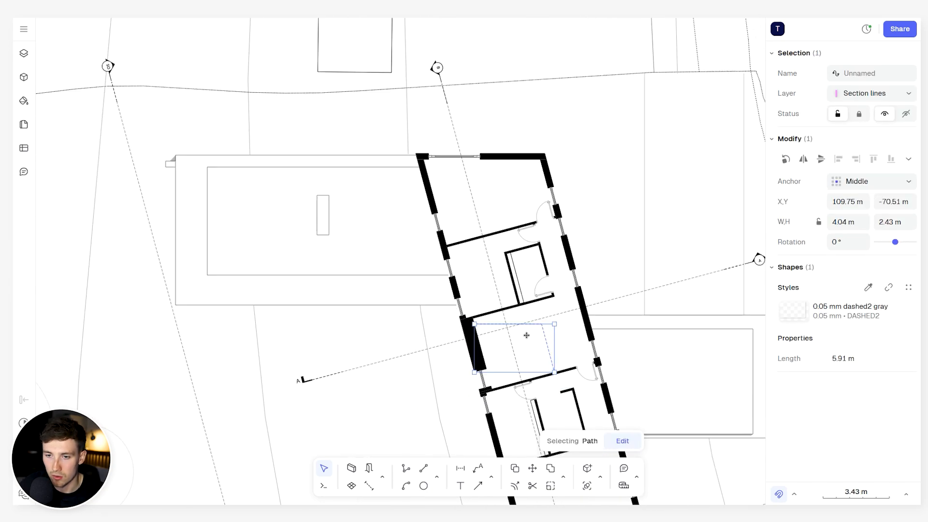
pyautogui.press('Escape')
pyautogui.scroll(4, 503, 242)
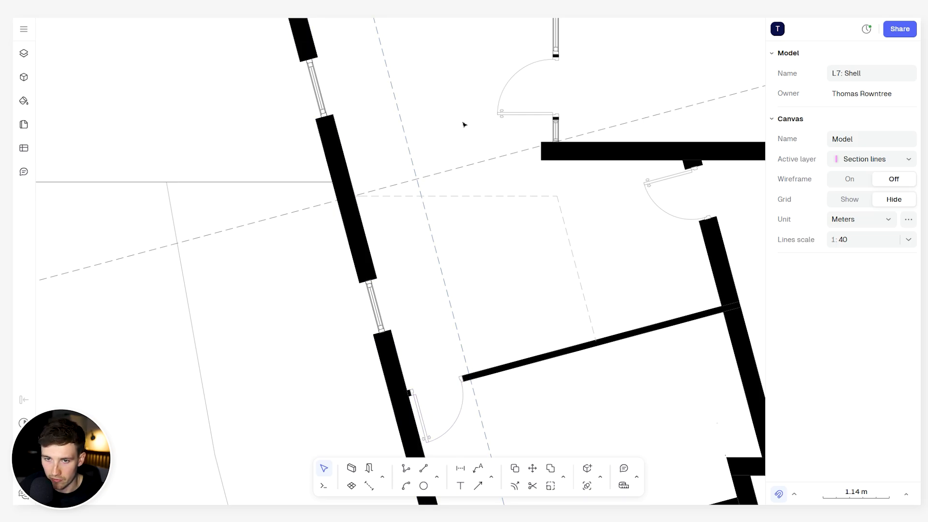
# - Draw a line about 1.27 m long along the hall wall's inner face, starting from the wall corner at the lower window
pyautogui.scroll(-3, 448, 165)
pyautogui.scroll(2, 503, 324)
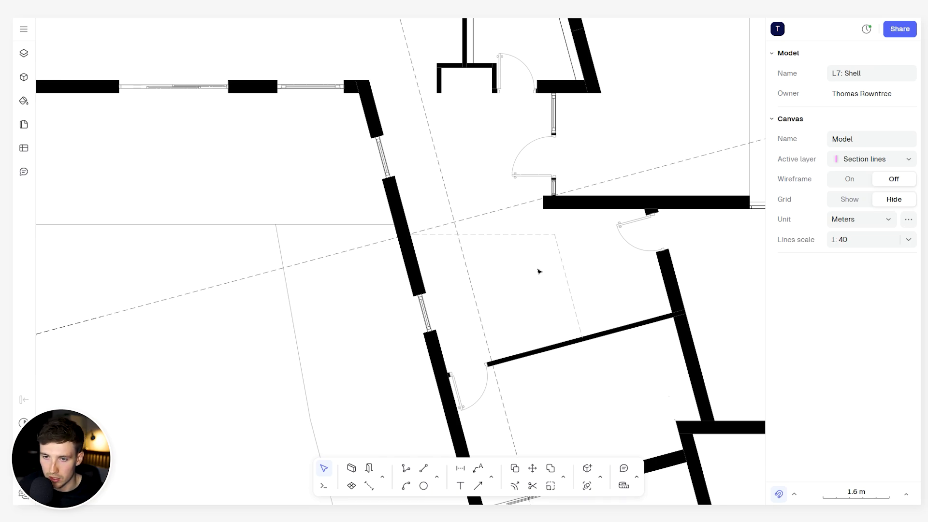
pyautogui.scroll(2, 508, 286)
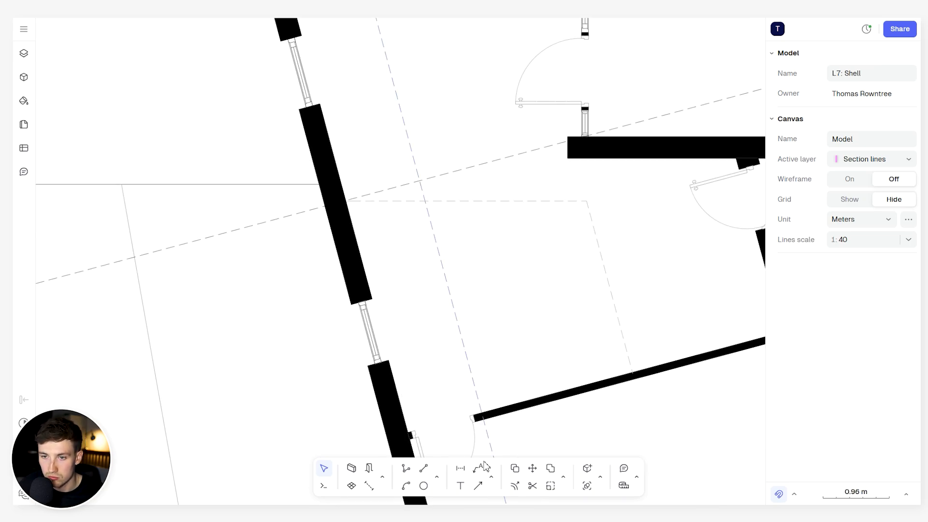
pyautogui.click(407, 469)
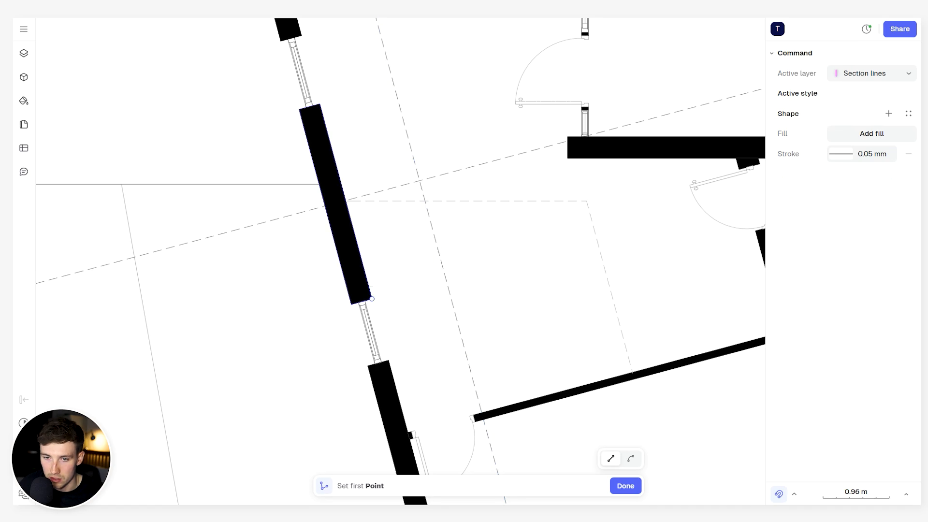
pyautogui.press('Escape')
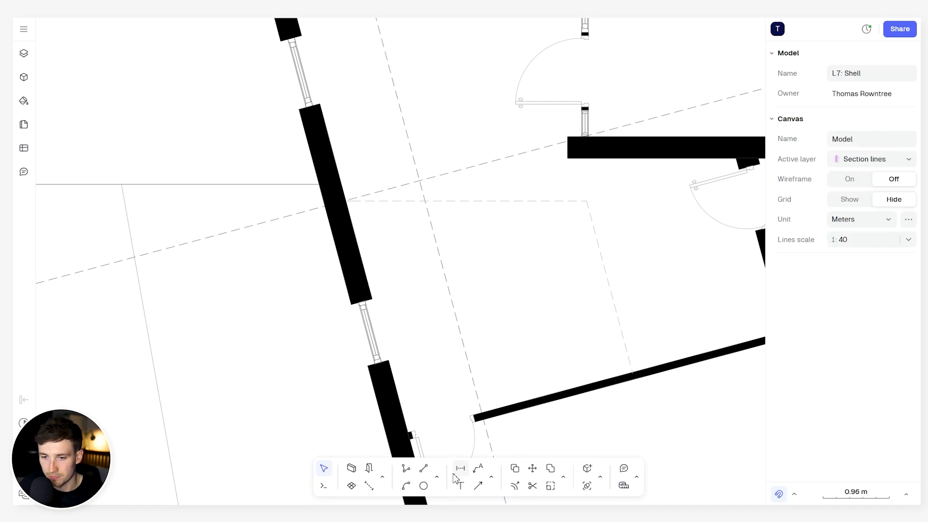
pyautogui.click(406, 468)
pyautogui.click(372, 299)
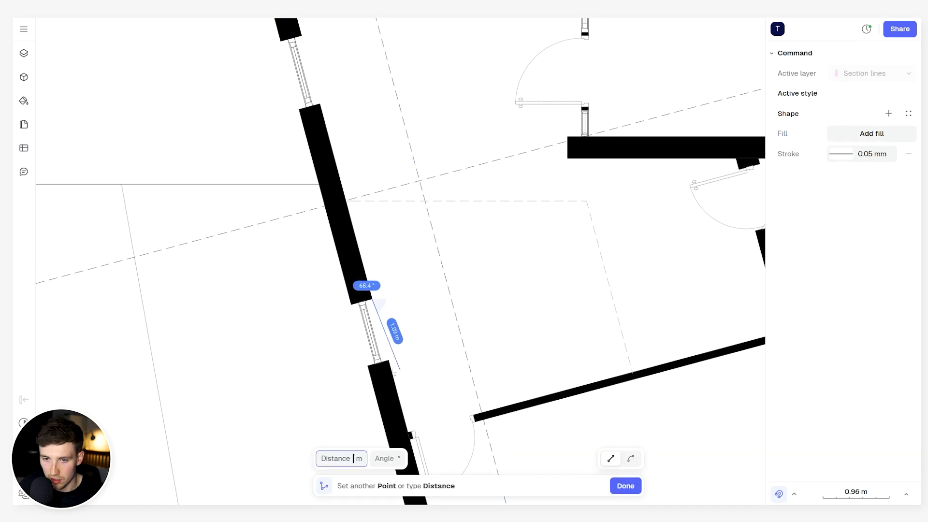
pyautogui.press('Return')
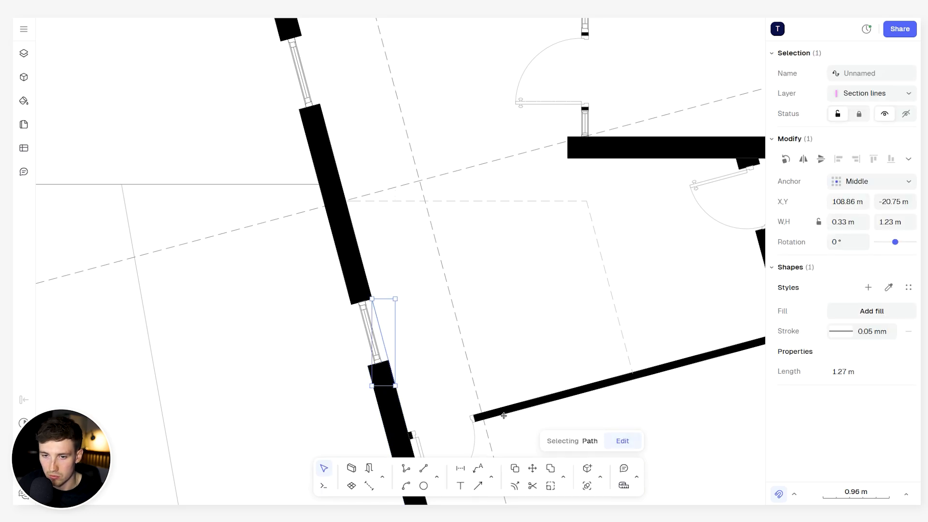
# - Offset the line along the window wall by 1.2 m into the ground-floor hall
pyautogui.click(566, 471)
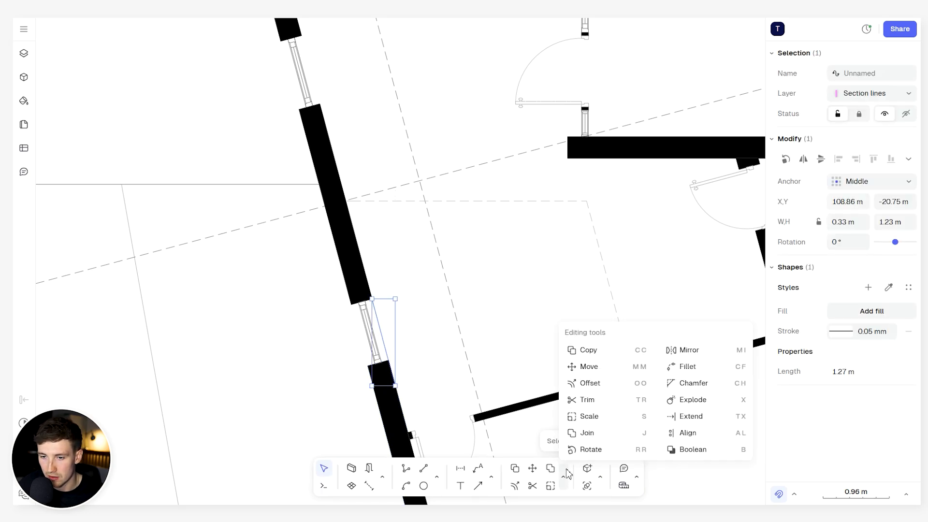
pyautogui.click(606, 384)
pyautogui.write('1.2')
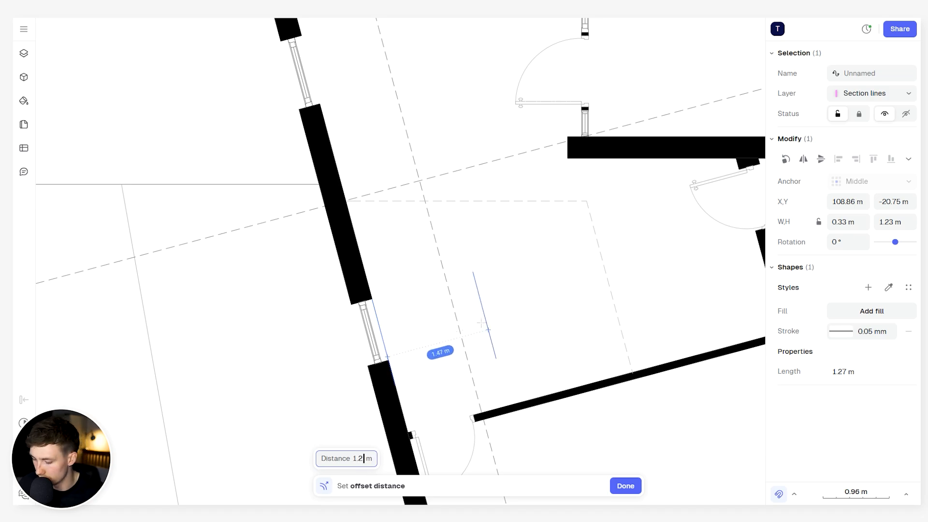
pyautogui.press('Return')
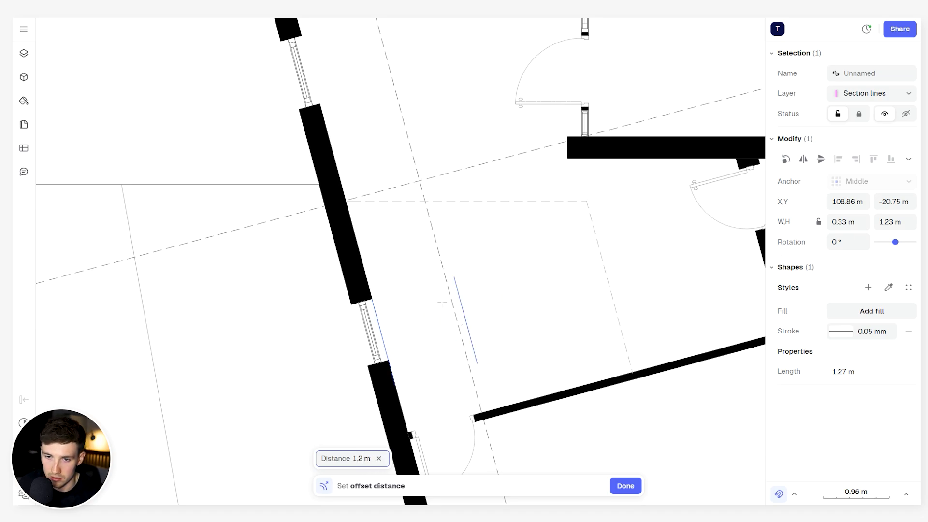
pyautogui.click(442, 302)
# - Offset the free-standing hall line by another 0.18 m away from the window wall as the first stair tread
pyautogui.moveTo(463, 303); pyautogui.dragTo(475, 289, button='middle')
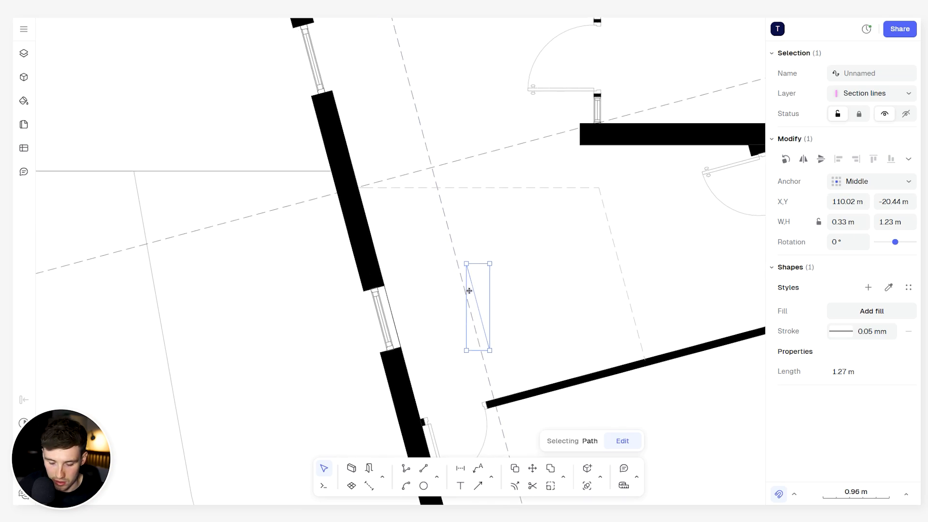
pyautogui.click(563, 477)
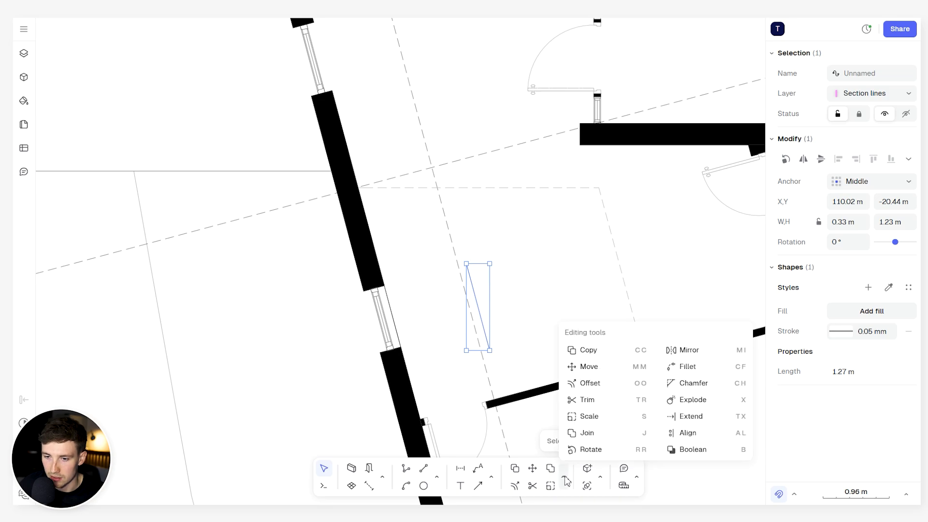
pyautogui.click(615, 387)
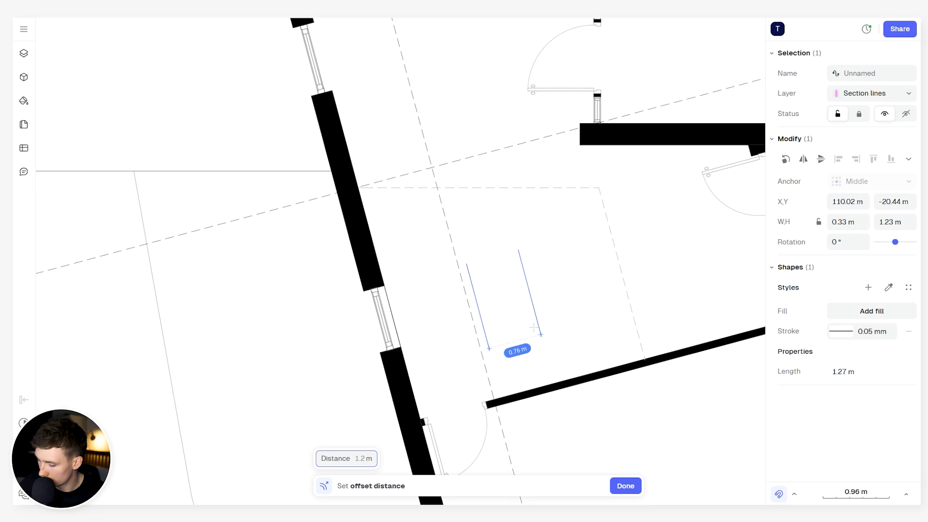
pyautogui.write('0.')
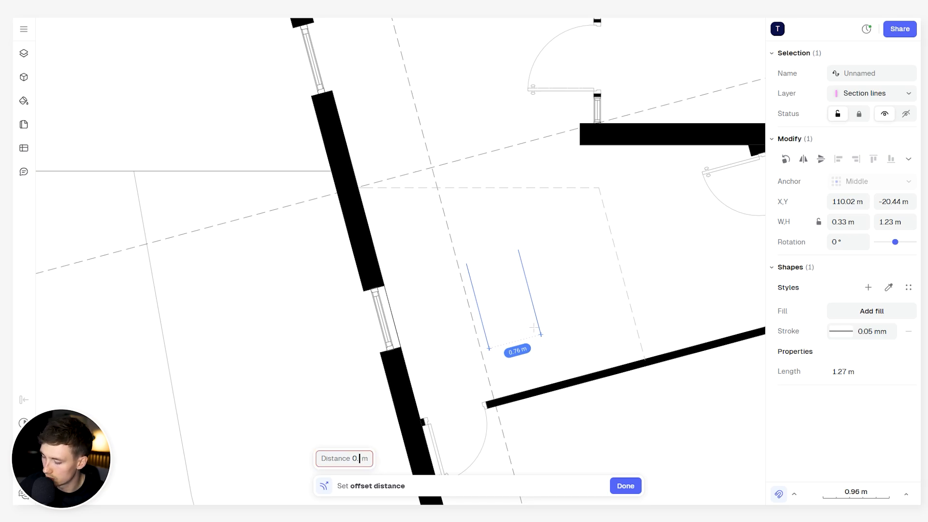
pyautogui.write('18')
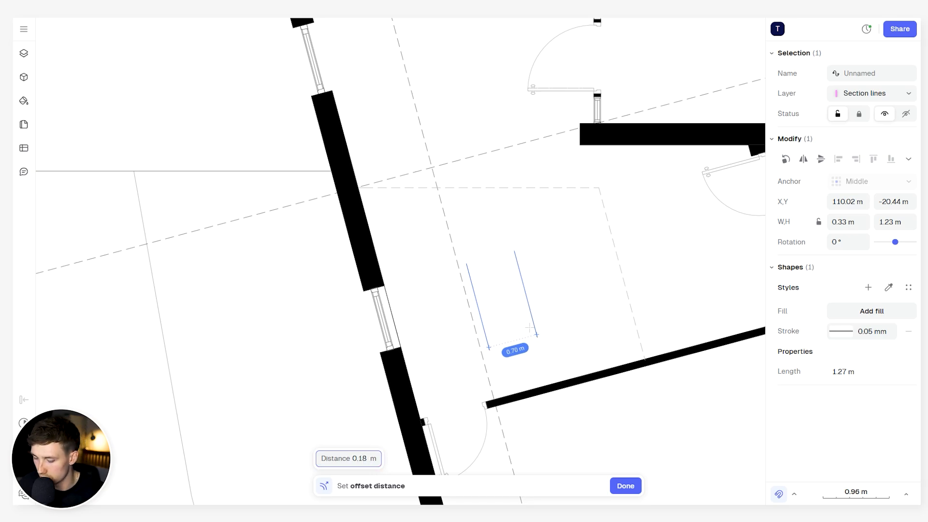
pyautogui.press('Return')
pyautogui.click(537, 321)
pyautogui.click(512, 329)
# - Copy the second tread line repeatedly at 0.18 m spacing until 13 parallel lines reach the dashed overhead outline
pyautogui.scroll(5, 479, 269)
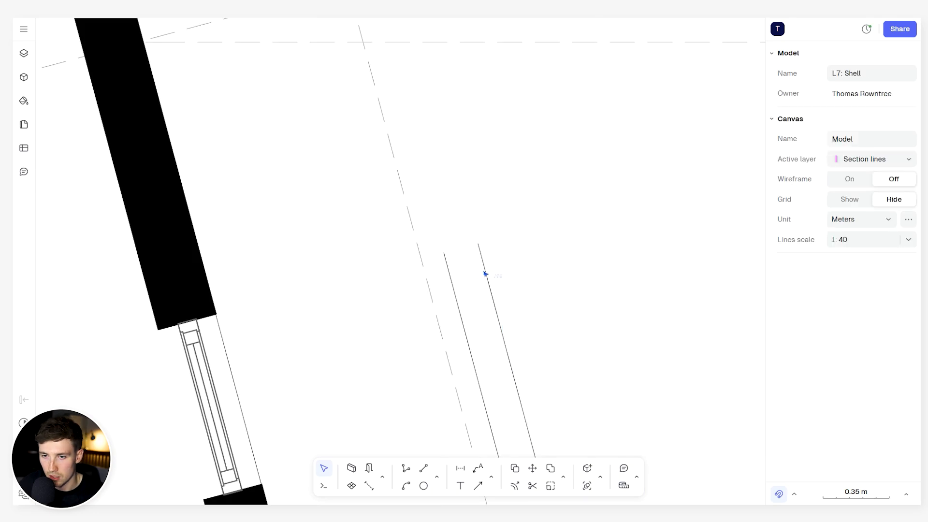
pyautogui.click(485, 273)
pyautogui.press('d')
pyautogui.click(430, 244)
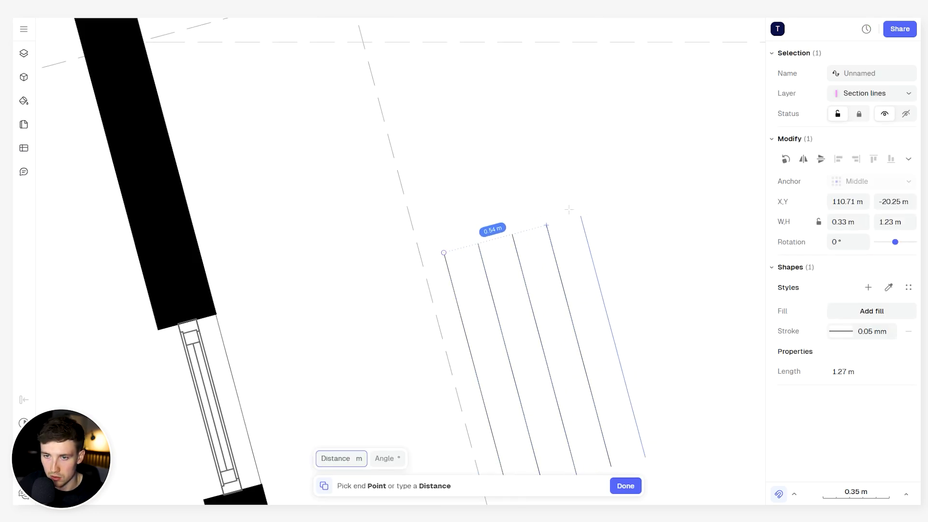
pyautogui.click(613, 204)
pyautogui.click(648, 197)
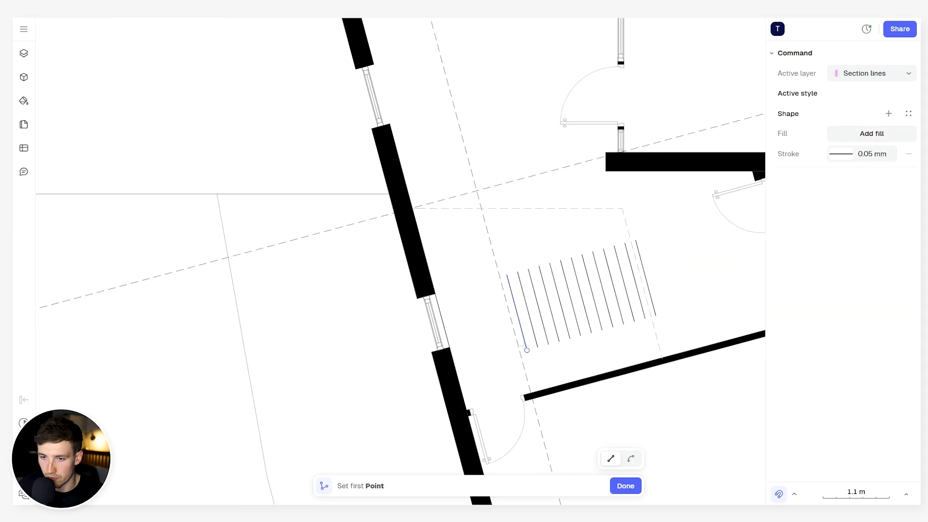
# - Draw two edge lines about 2.16 m long joining the lower and the upper ends of the tread lines
pyautogui.click(527, 350)
pyautogui.click(656, 315)
pyautogui.press('Return')
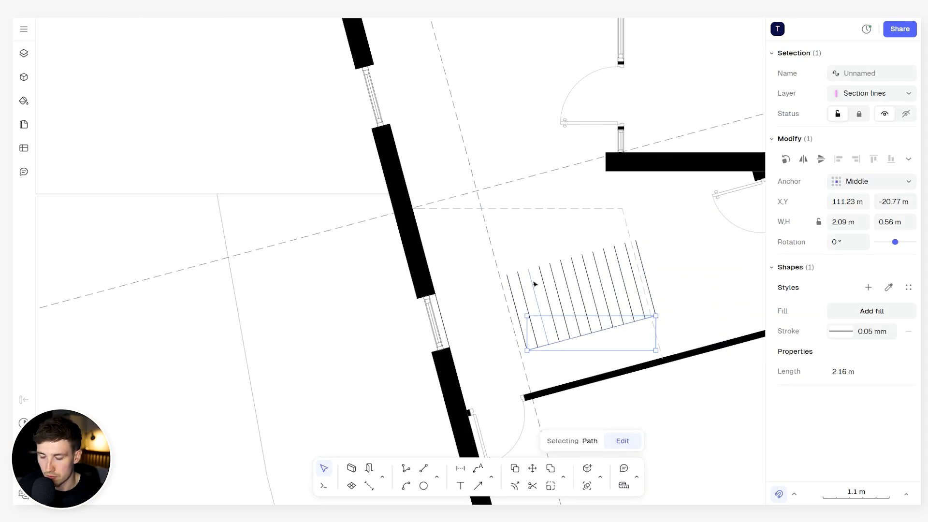
pyautogui.press('p')
pyautogui.click(507, 275)
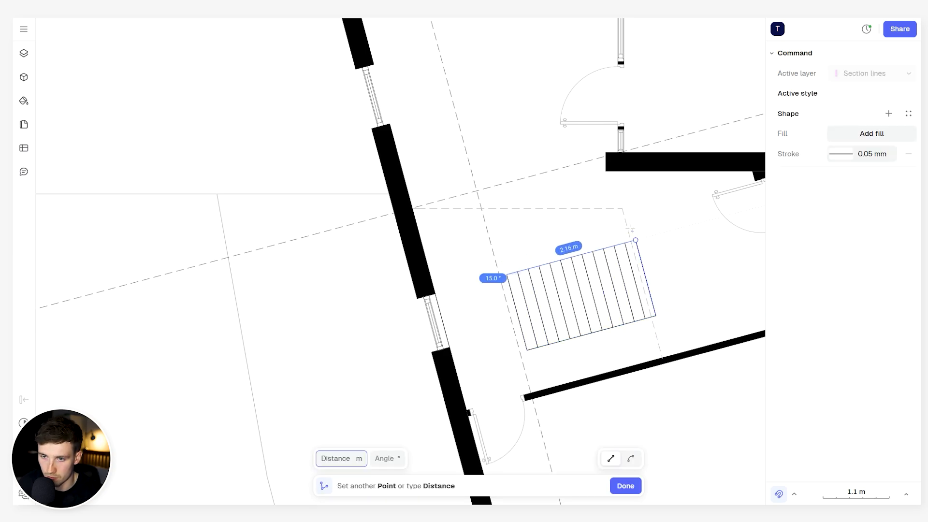
pyautogui.click(635, 240)
pyautogui.press('Return')
# - Move the lower stair edge line inward and trim the tread ends that project beyond it
pyautogui.scroll(3, 556, 290)
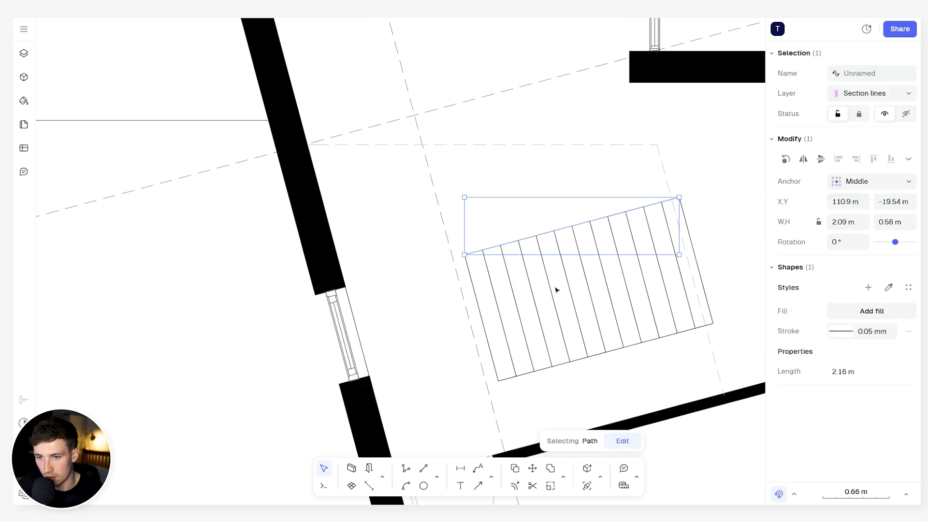
pyautogui.click(534, 315)
pyautogui.scroll(-5, 541, 319)
pyautogui.scroll(7, 571, 348)
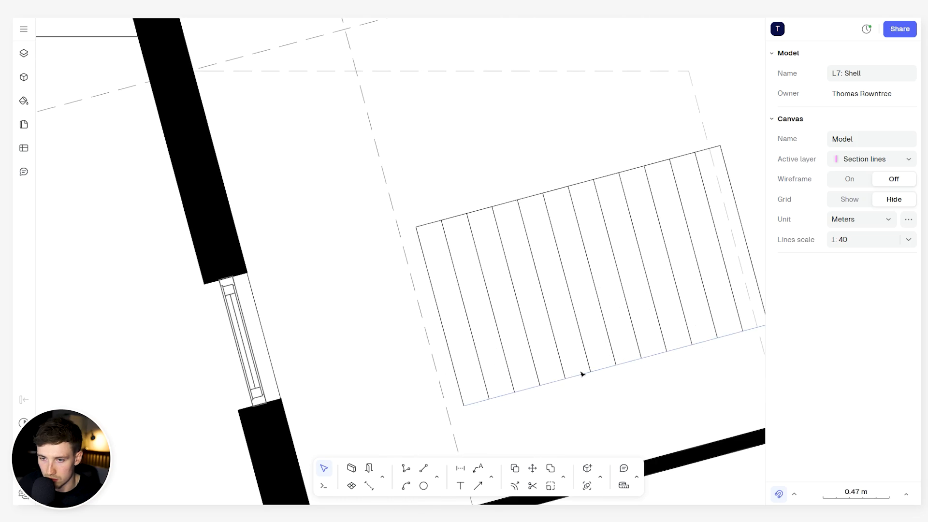
pyautogui.moveTo(569, 345); pyautogui.dragTo(562, 322)
pyautogui.hotkey('shift', 't')
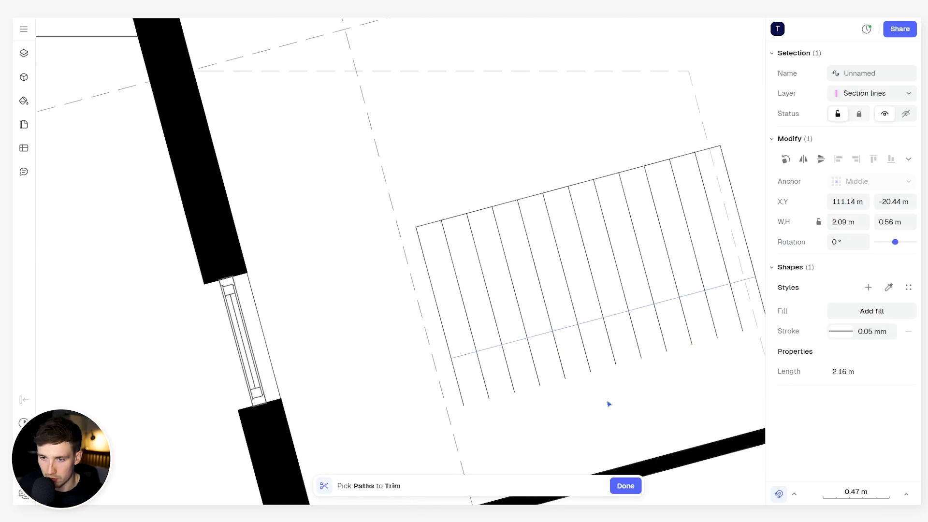
pyautogui.moveTo(608, 403); pyautogui.dragTo(457, 373)
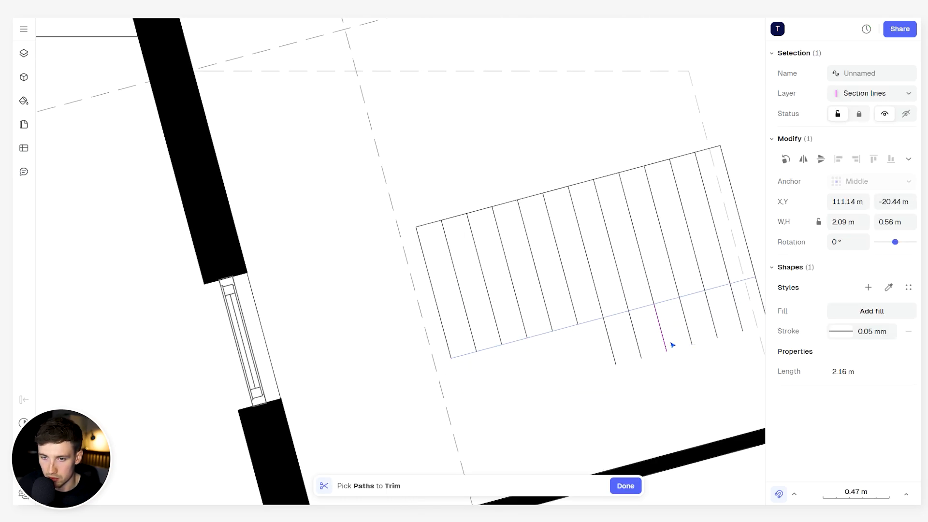
pyautogui.moveTo(692, 368); pyautogui.dragTo(615, 339)
pyautogui.moveTo(680, 342); pyautogui.dragTo(569, 344, button='middle')
pyautogui.moveTo(612, 365); pyautogui.dragTo(581, 326)
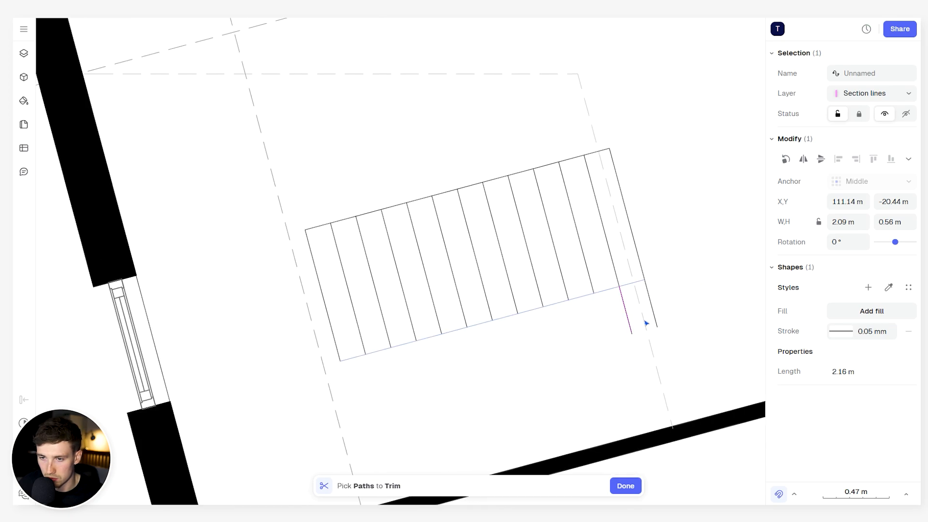
pyautogui.click(627, 317)
pyautogui.press('Escape')
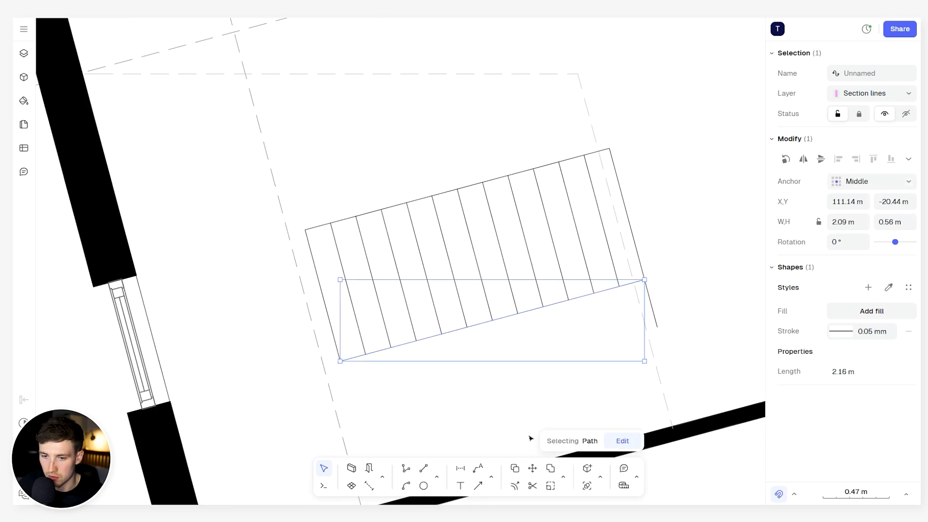
# - Dimension the stair flight's width along a middle tread, between the upper and lower edge lines
pyautogui.press('Escape')
pyautogui.click(462, 471)
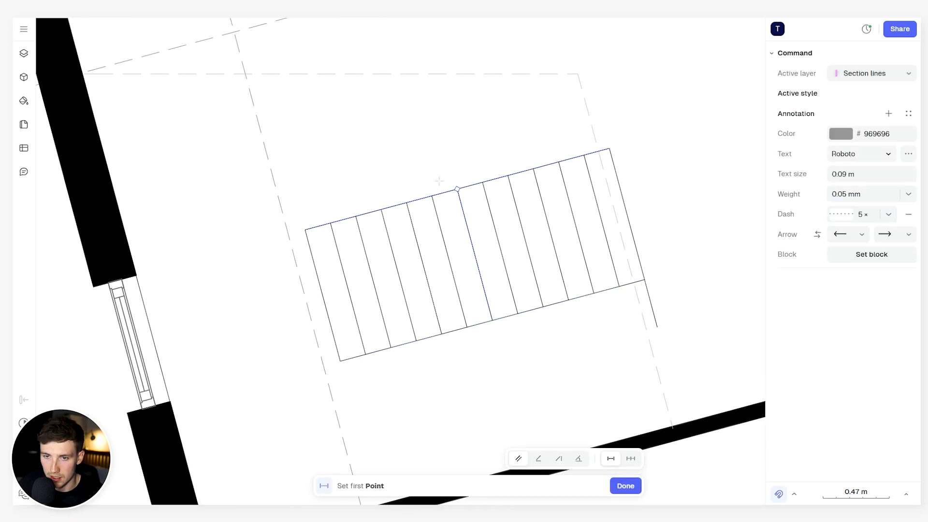
pyautogui.click(433, 197)
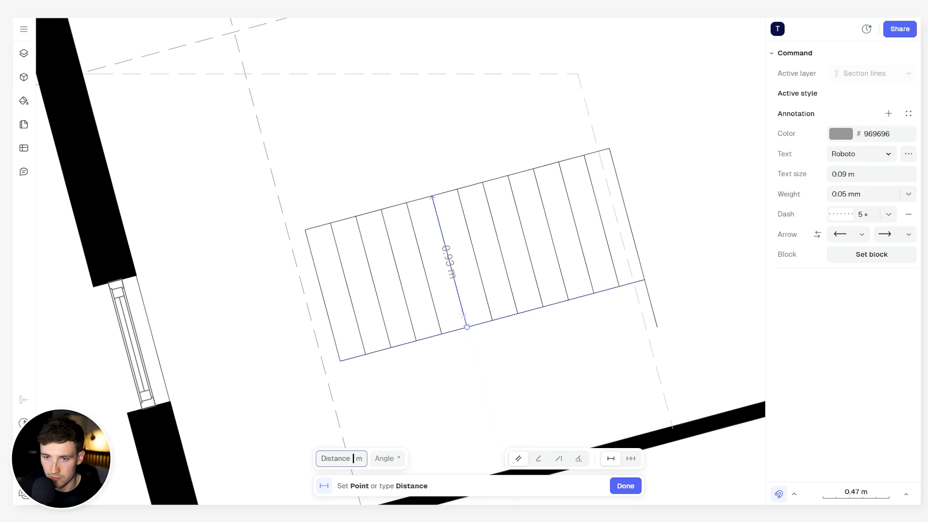
pyautogui.click(466, 326)
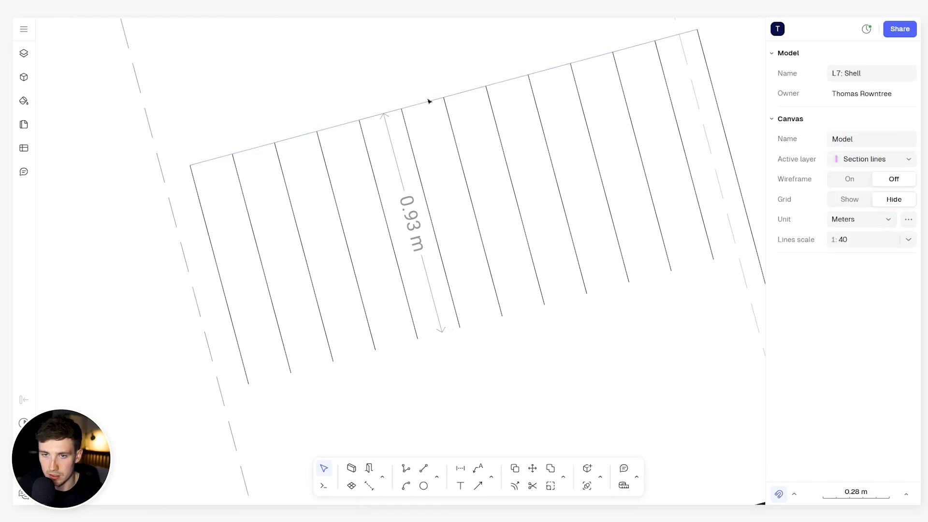
# - Replace the lower stair edge with a 1 m offset of the upper edge line
pyautogui.click(429, 102)
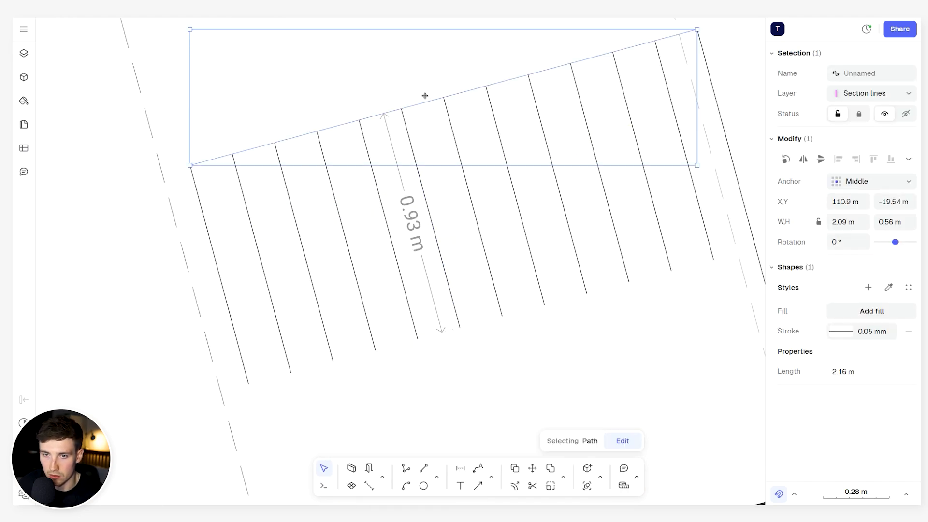
pyautogui.press('o')
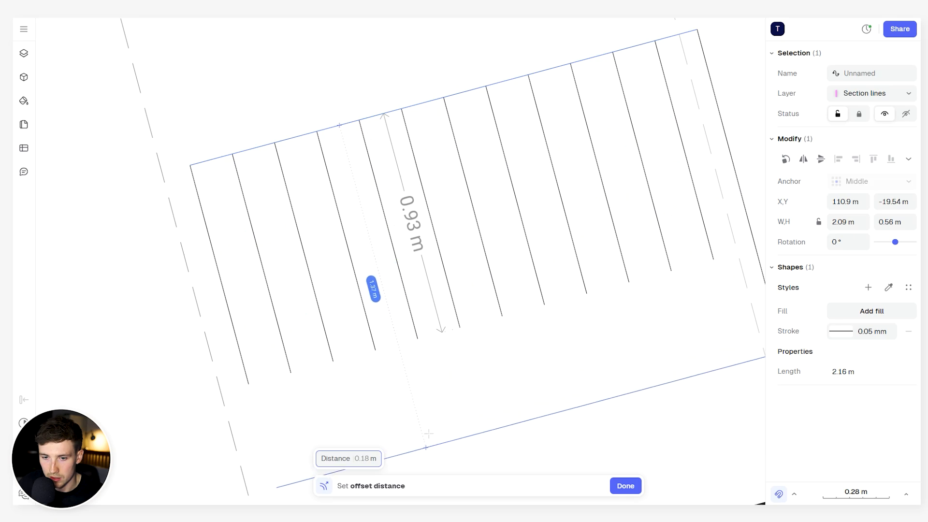
pyautogui.write('1')
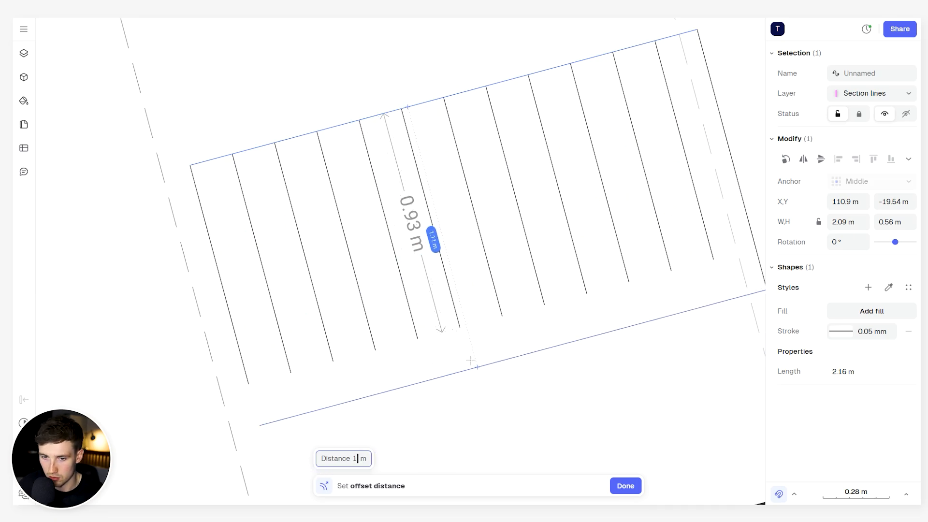
pyautogui.press('Return')
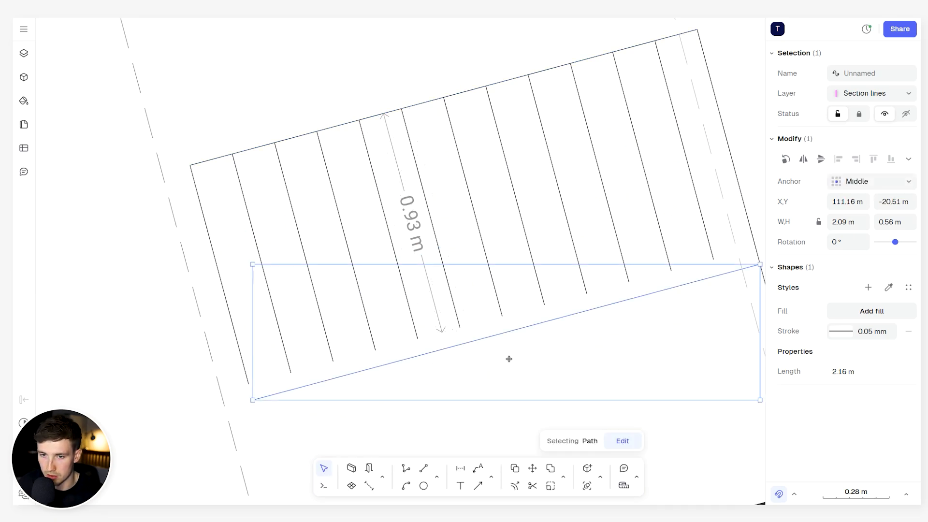
# - Extend the shortened tread lines to the new lower edge line of the stair
pyautogui.click(563, 478)
pyautogui.click(691, 416)
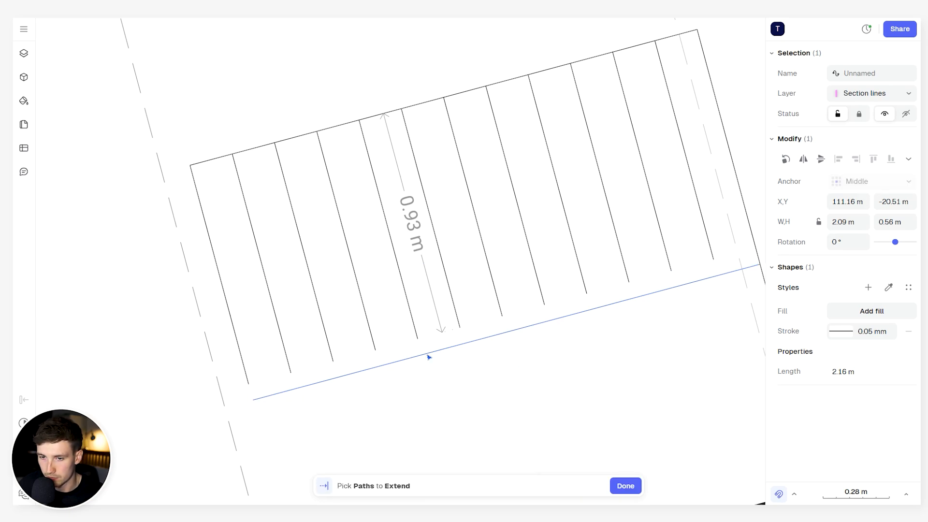
pyautogui.click(290, 361)
pyautogui.click(247, 358)
pyautogui.click(374, 338)
pyautogui.click(331, 332)
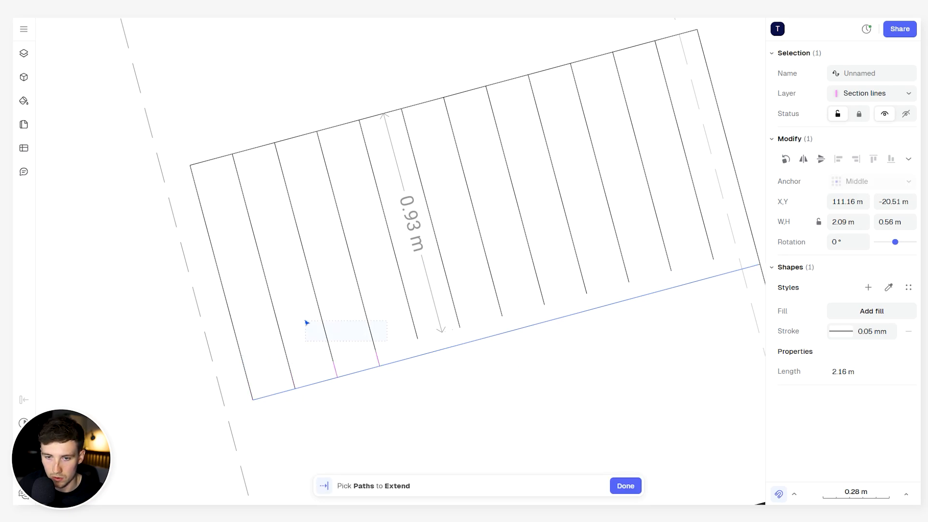
pyautogui.click(418, 315)
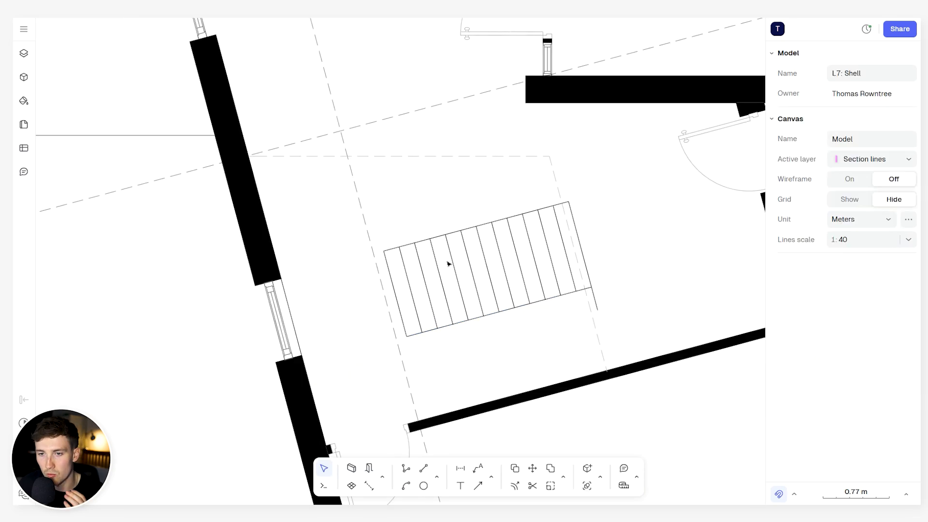
# - Offset the upper stair edge line by 0.05 m into the flight for the handrail
pyautogui.scroll(4, 429, 342)
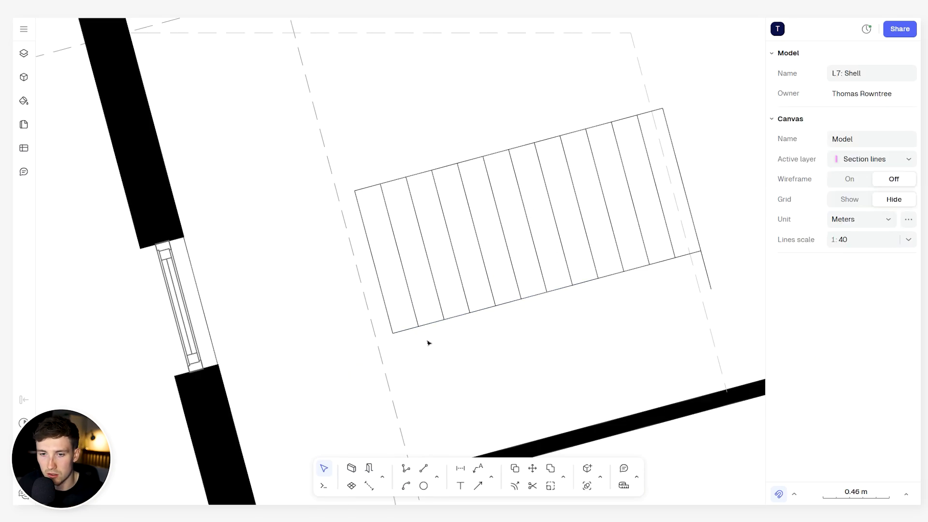
pyautogui.click(408, 470)
pyautogui.press('Escape')
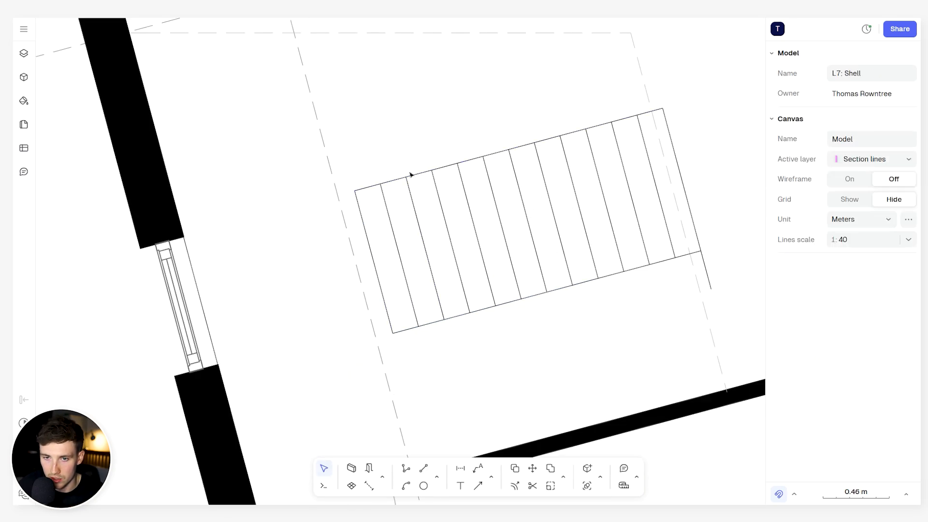
pyautogui.click(410, 175)
pyautogui.click(563, 478)
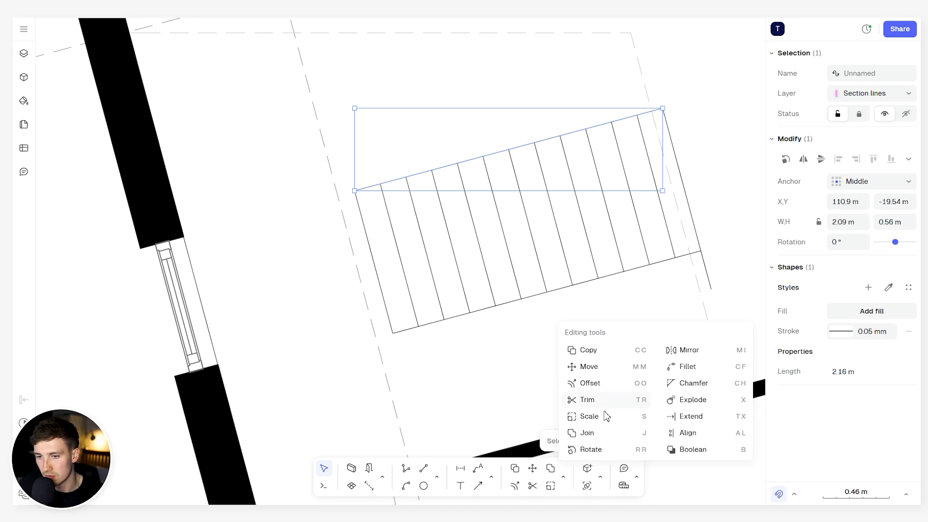
pyautogui.click(617, 383)
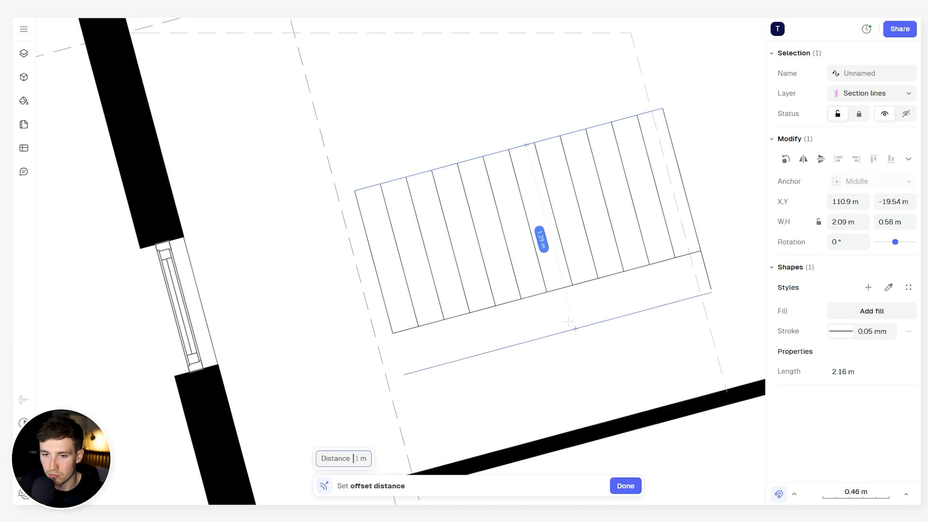
pyautogui.write('0.1')
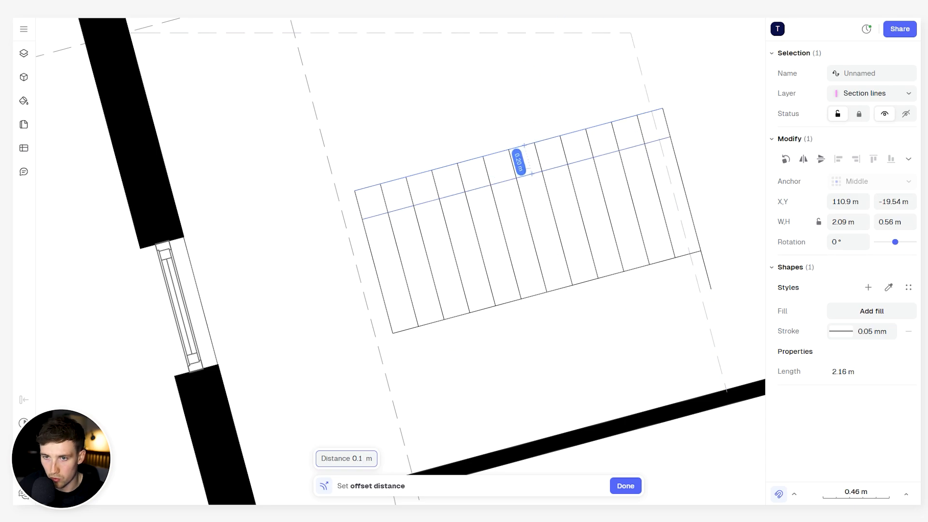
pyautogui.press('Return')
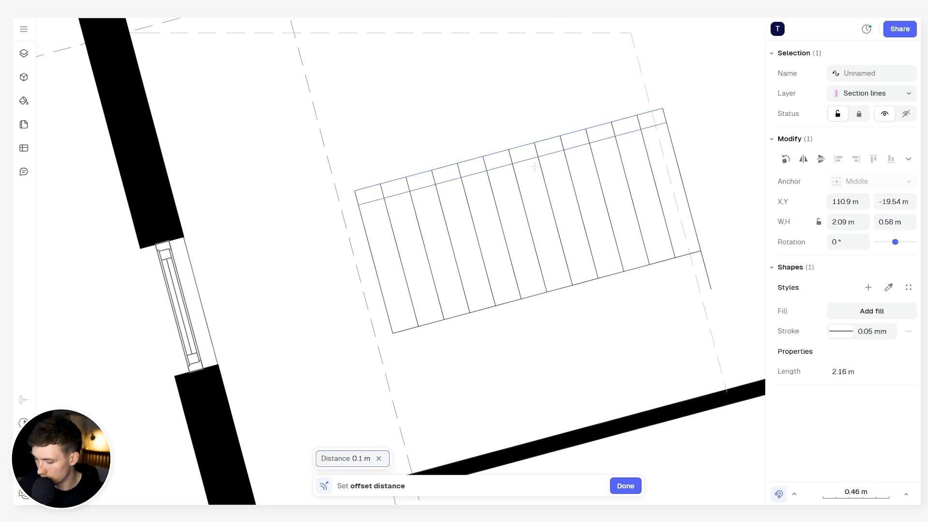
pyautogui.press('BackSpace')
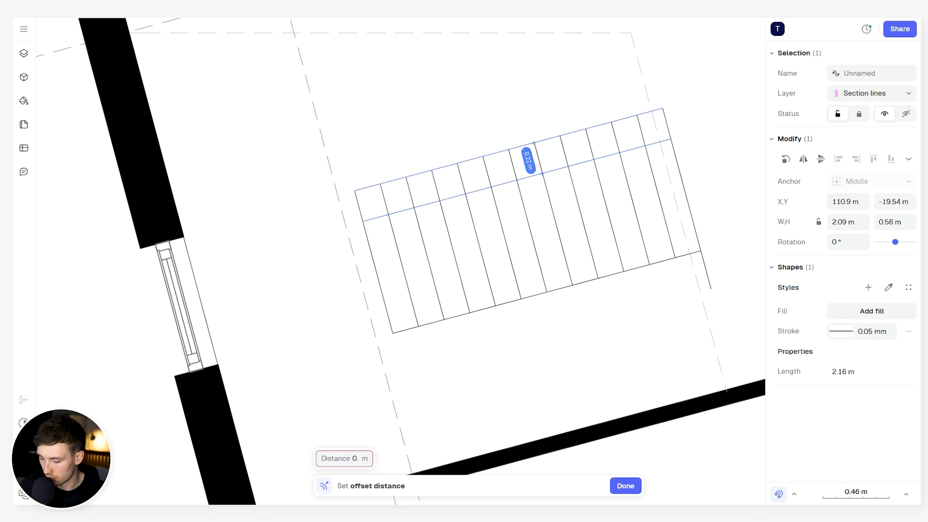
pyautogui.write('05')
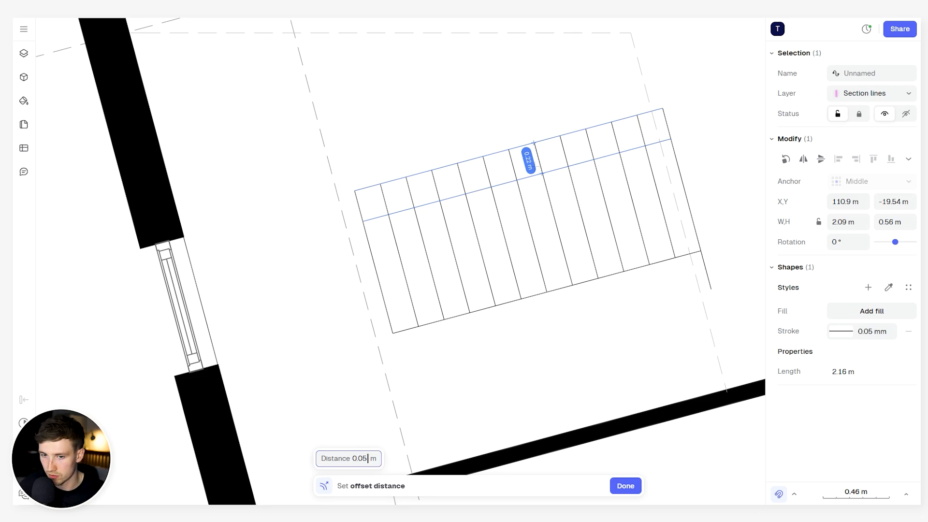
pyautogui.click(542, 174)
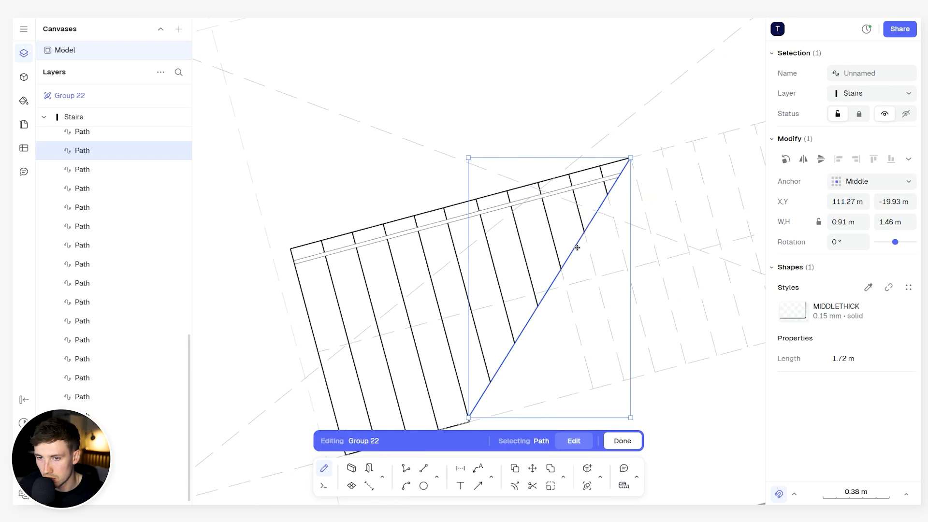
# - Try moving the diagonal cut line away from the treads in the stair group, and undo the move
pyautogui.moveTo(577, 242); pyautogui.dragTo(641, 252)
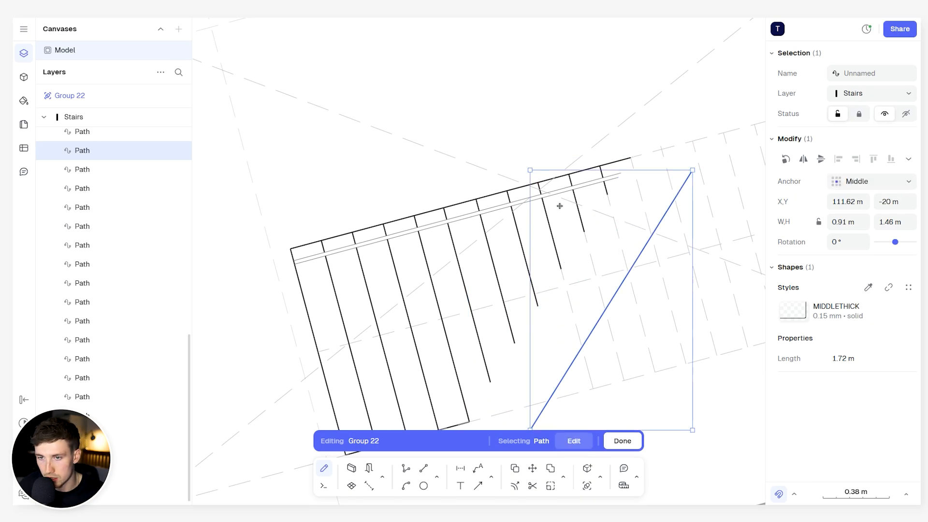
pyautogui.hotkey('ctrl', 'z')
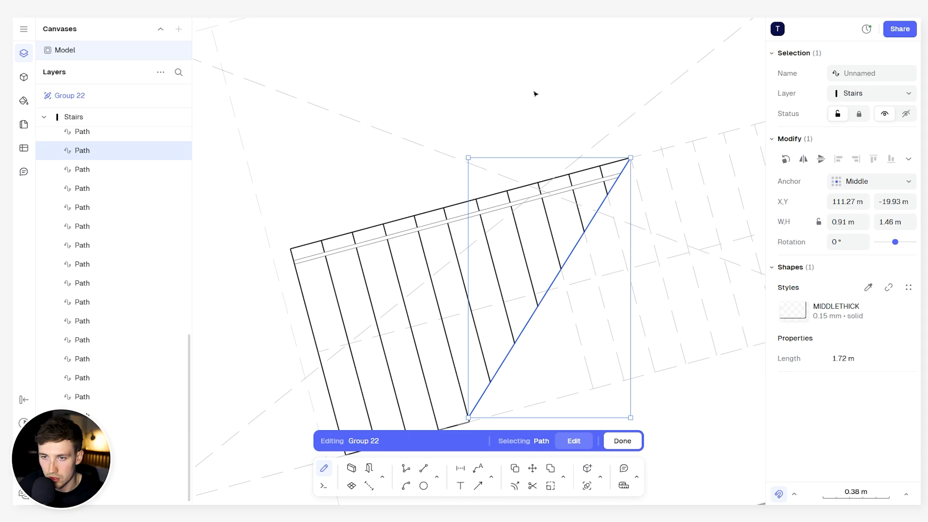
# - Deselect the diagonal cut line and finish editing the stair group in the ground-floor plan
pyautogui.click(535, 93)
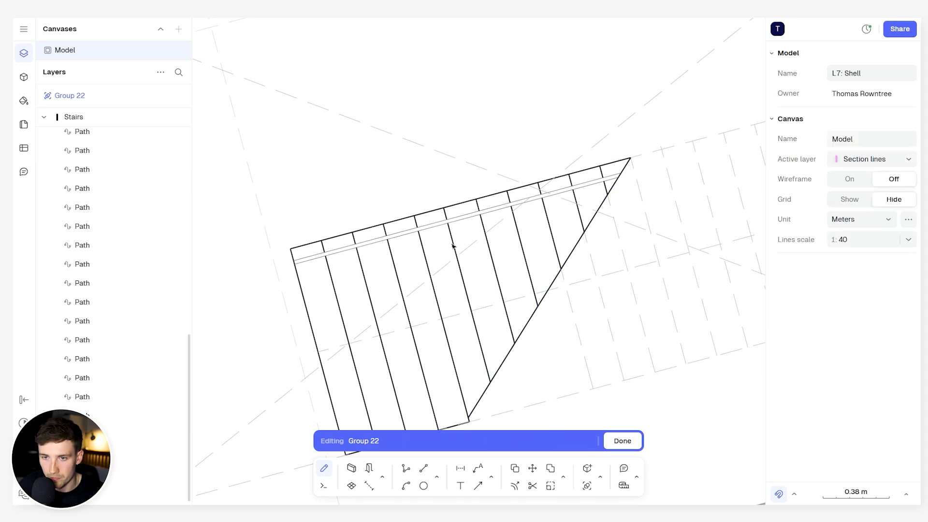
pyautogui.scroll(-5, 454, 246)
pyautogui.press('Escape')
pyautogui.press('Escape')
pyautogui.scroll(-2, 503, 247)
pyautogui.moveTo(493, 242); pyautogui.dragTo(501, 248, button='middle')
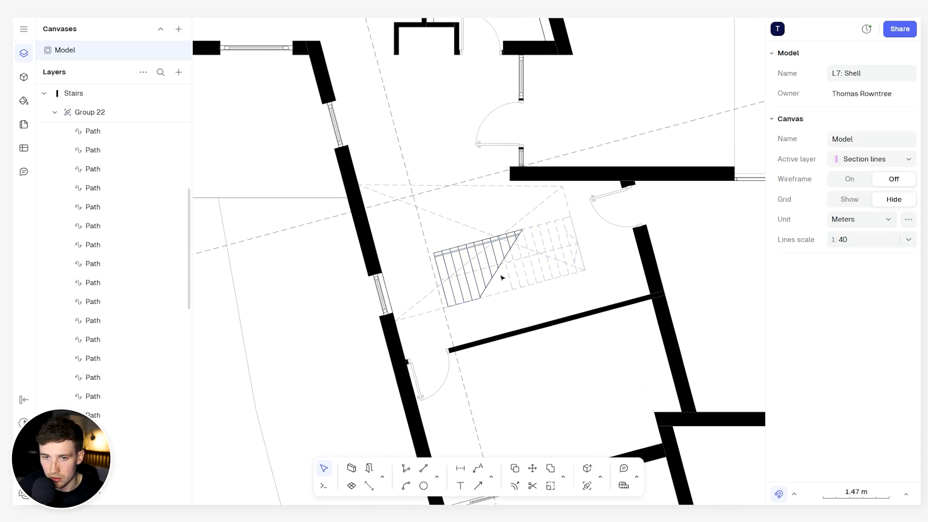
pyautogui.scroll(2, 484, 273)
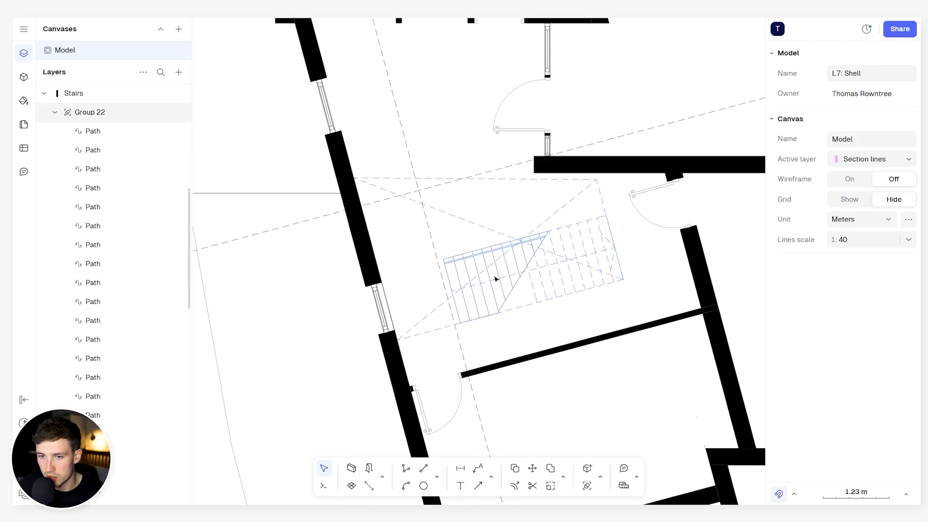
# - Examine the upper-floor staircase with its handrail, cut line and dashed lines within the surrounding floor plan
pyautogui.scroll(-8, 501, 290)
pyautogui.scroll(-6, 484, 312)
pyautogui.scroll(6, 482, 317)
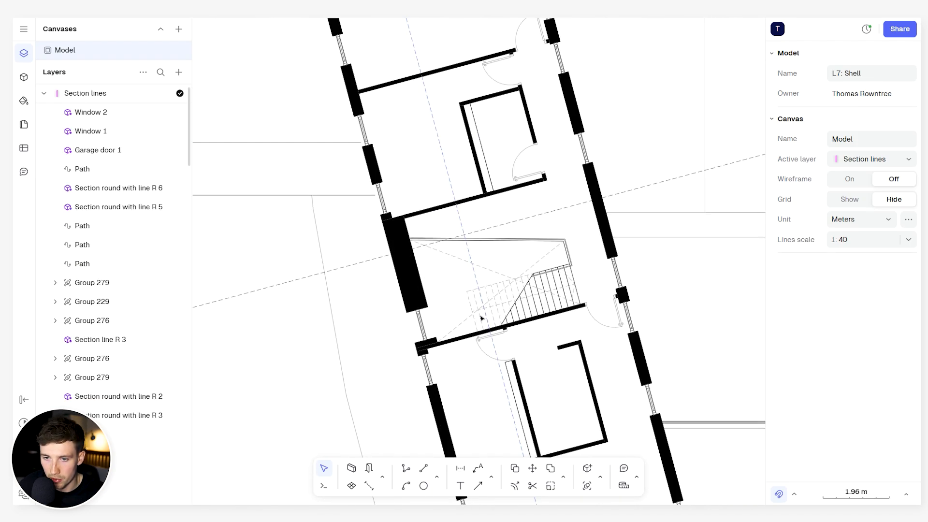
pyautogui.scroll(3, 482, 318)
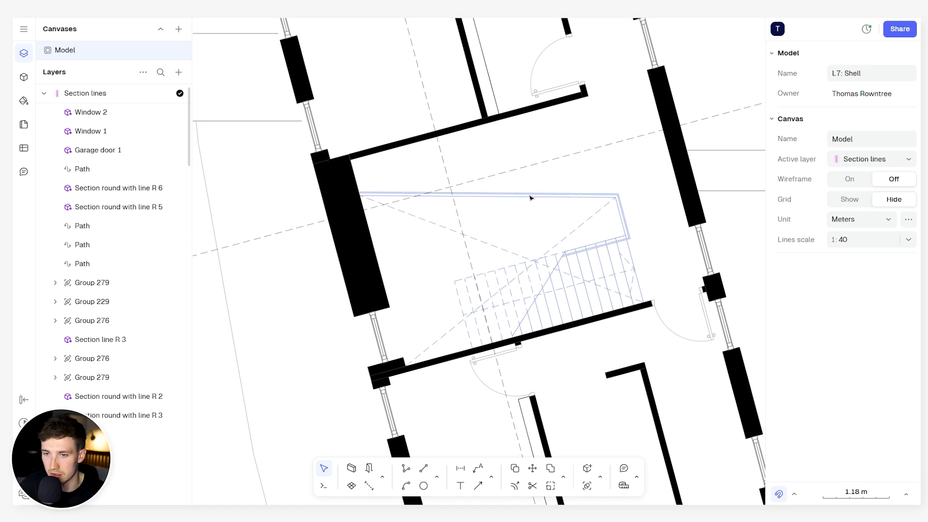
pyautogui.scroll(-3, 542, 193)
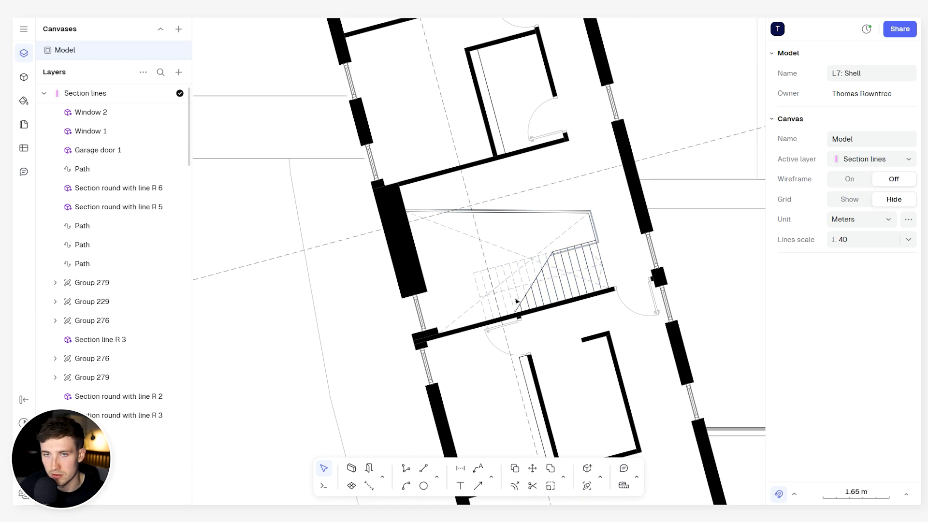
pyautogui.scroll(-5, 516, 303)
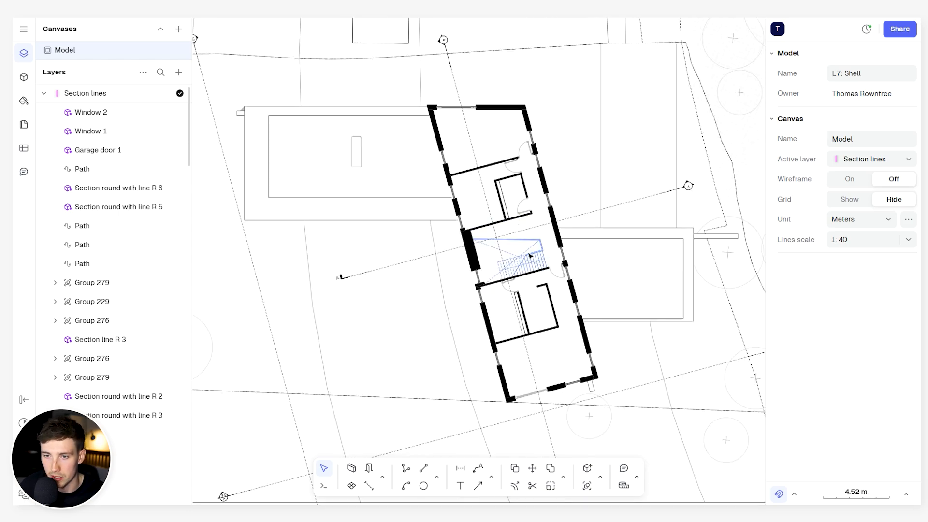
pyautogui.scroll(3, 530, 256)
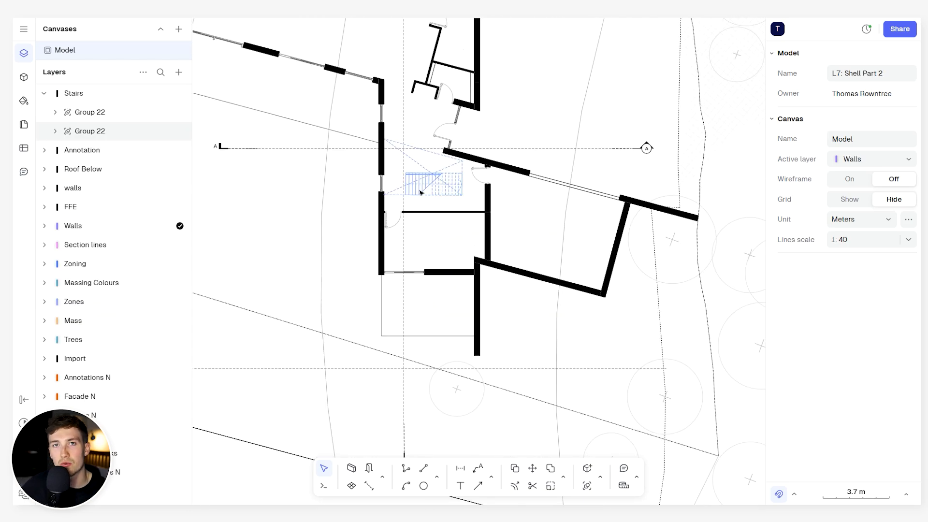
pyautogui.scroll(-7, 420, 192)
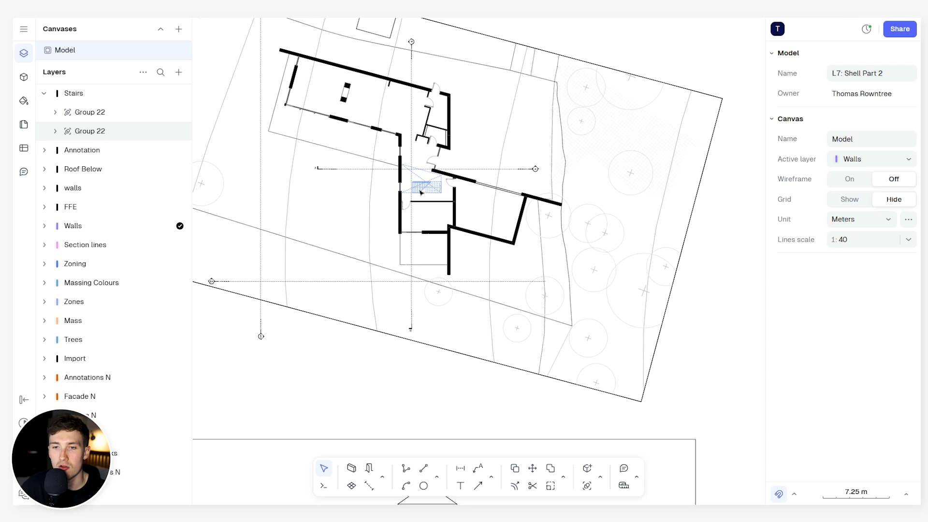
# - Hide the layers list and examine the rotated ground-floor plan, its elevation markers and the east elevation beneath it
pyautogui.moveTo(544, 258); pyautogui.dragTo(465, 253, button='middle')
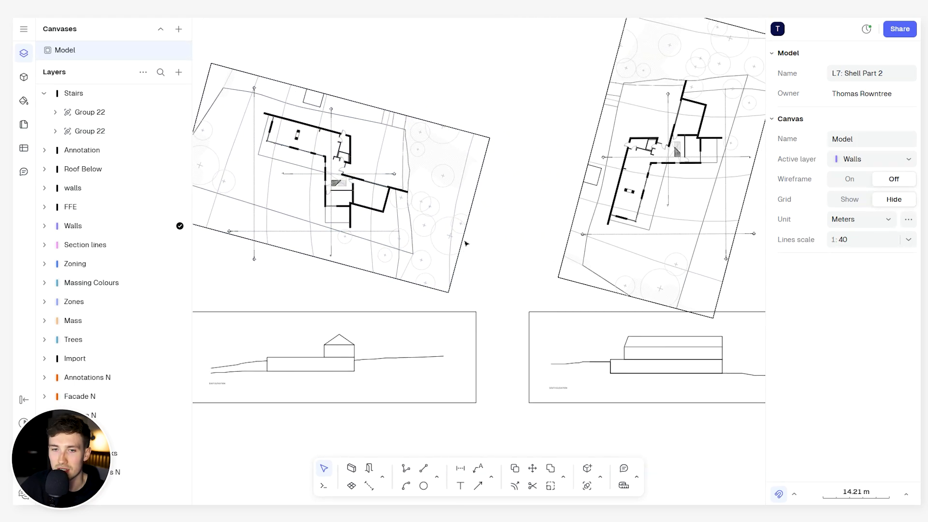
pyautogui.click(23, 55)
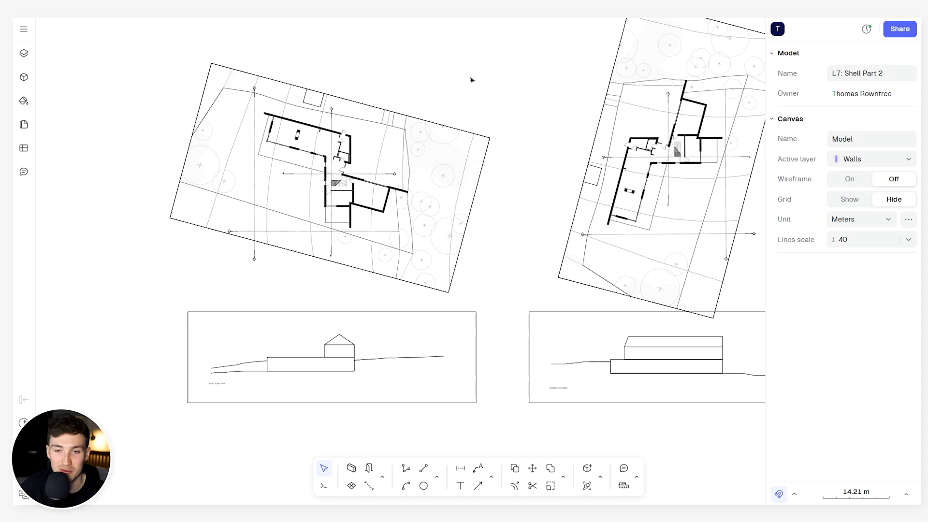
pyautogui.hscroll(5, 472, 80)
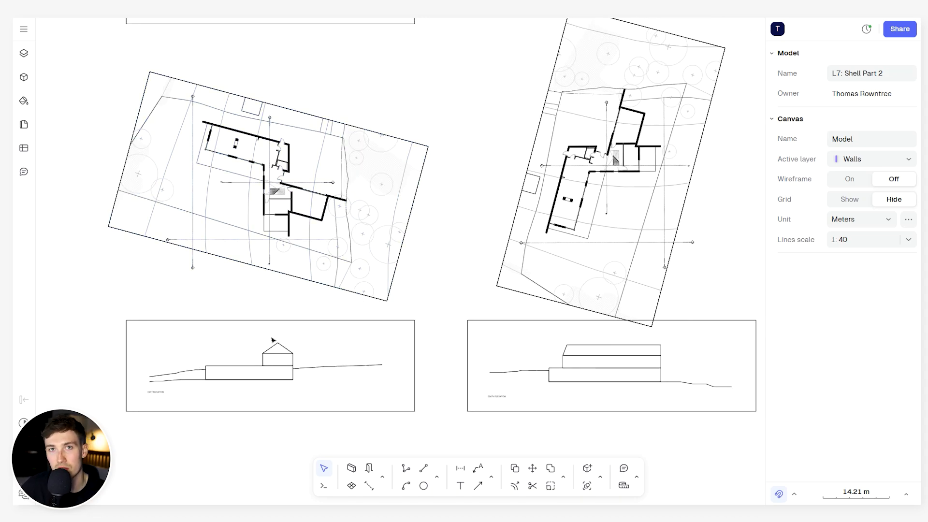
pyautogui.hscroll(-1, 241, 348)
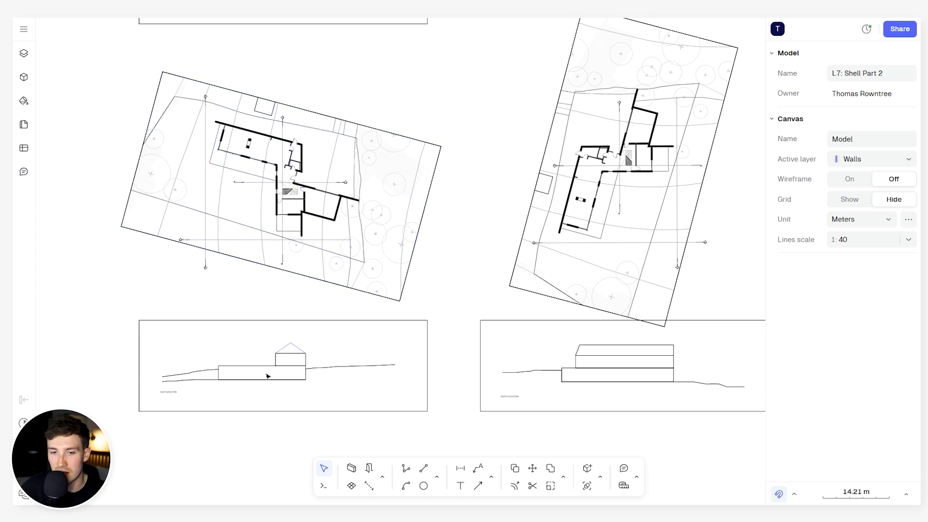
pyautogui.scroll(5, 198, 395)
pyautogui.scroll(-3, 193, 382)
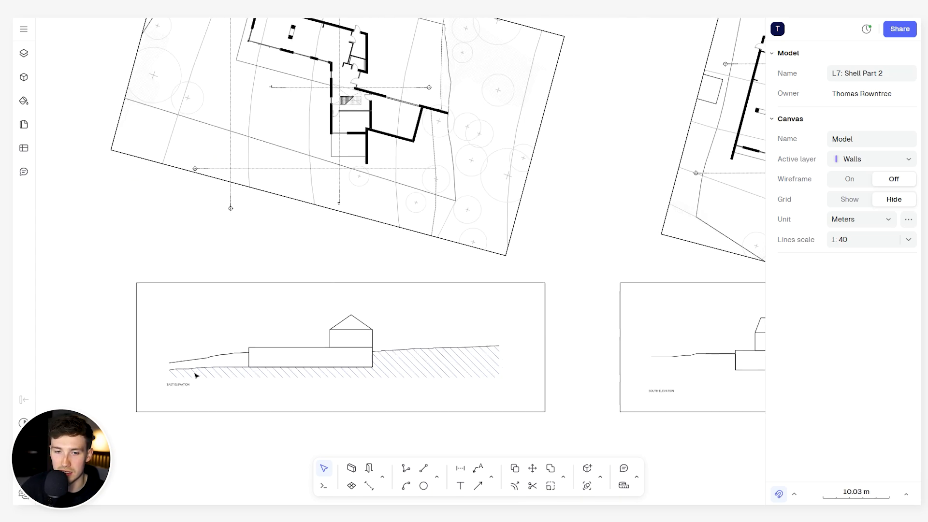
pyautogui.moveTo(381, 192); pyautogui.dragTo(393, 247, button='middle')
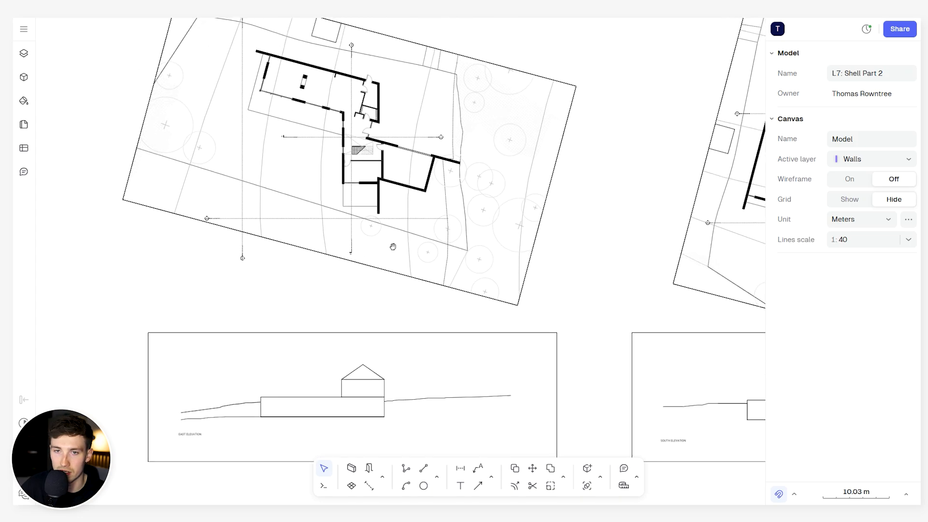
pyautogui.scroll(-3, 329, 175)
pyautogui.moveTo(464, 214); pyautogui.dragTo(420, 238, button='middle')
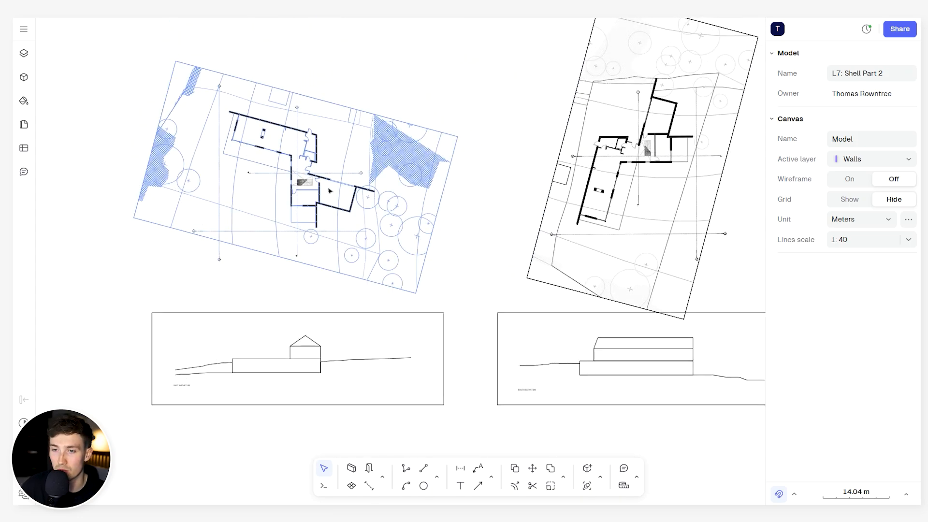
pyautogui.scroll(4, 224, 225)
pyautogui.scroll(4, 189, 242)
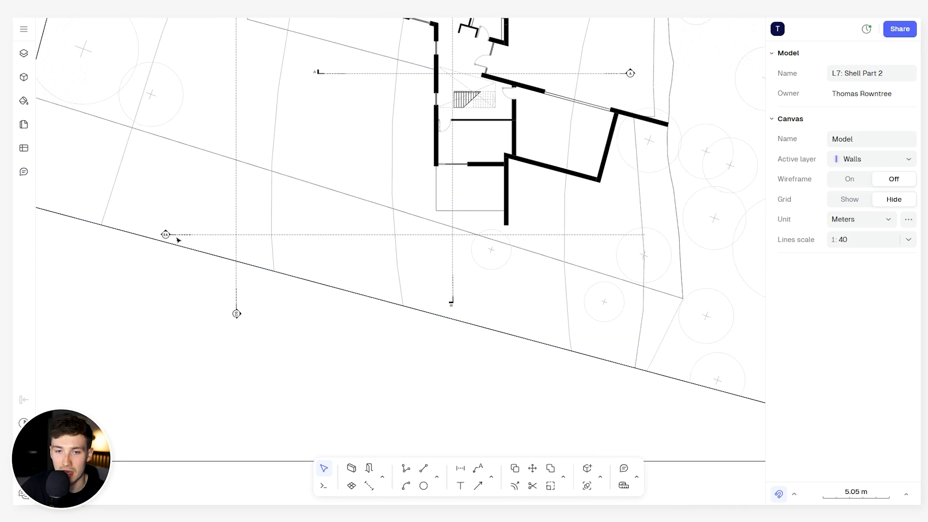
pyautogui.scroll(-4, 401, 229)
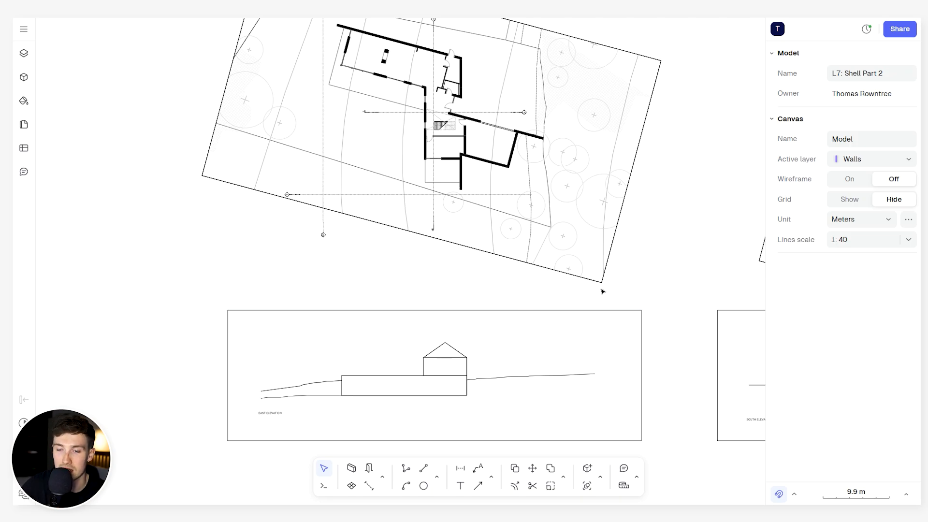
# - Compare the south elevation and its rotated plan with the east elevation and the plan above it
pyautogui.moveTo(602, 290); pyautogui.dragTo(187, 276, button='middle')
pyautogui.moveTo(533, 256); pyautogui.dragTo(494, 294, button='middle')
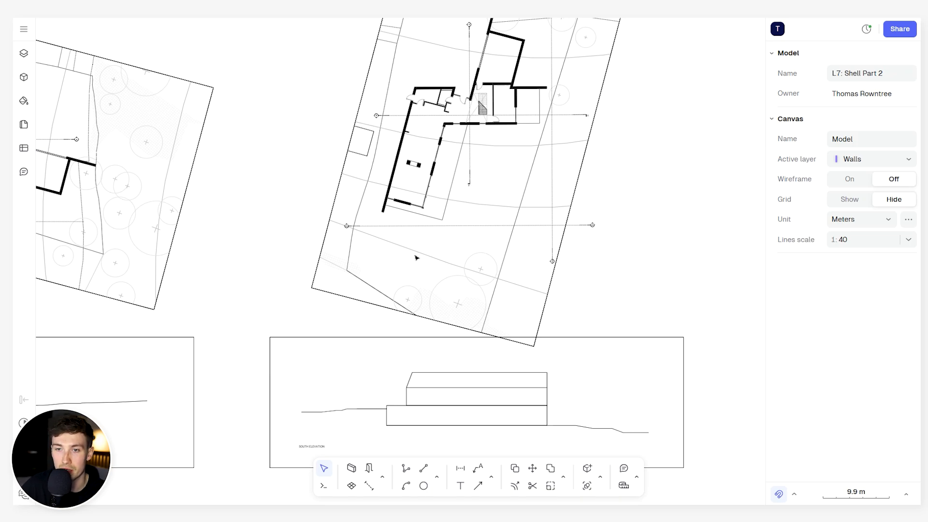
pyautogui.scroll(-2, 417, 258)
pyautogui.moveTo(417, 257); pyautogui.dragTo(590, 200, button='middle')
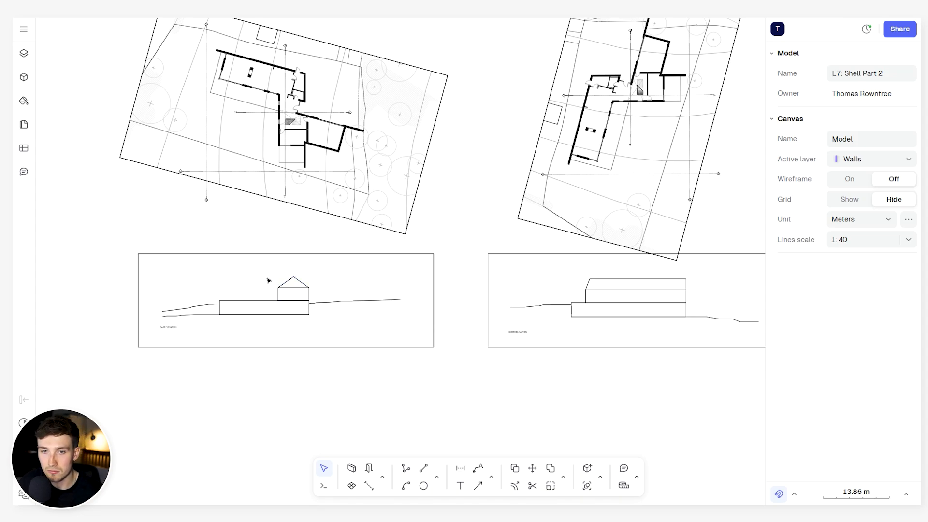
pyautogui.moveTo(267, 280); pyautogui.dragTo(369, 293, button='middle')
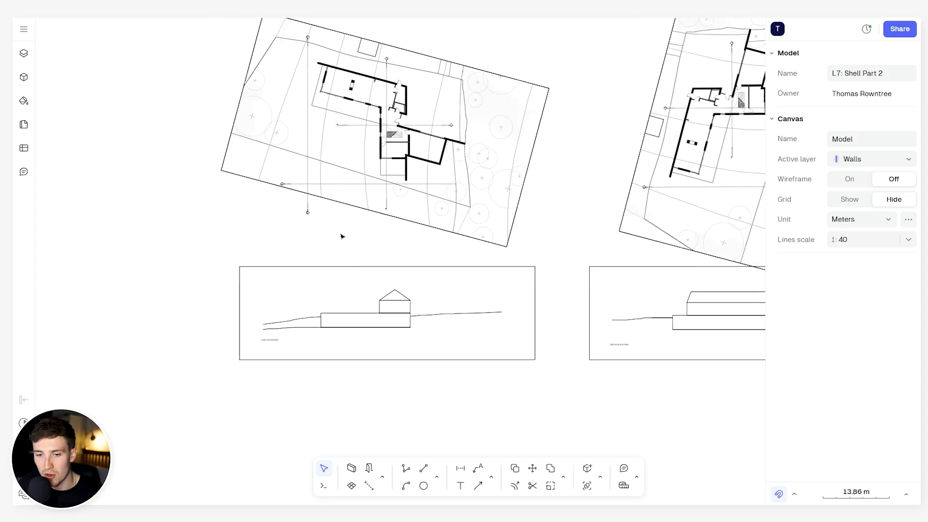
pyautogui.moveTo(342, 234); pyautogui.dragTo(355, 254, button='middle')
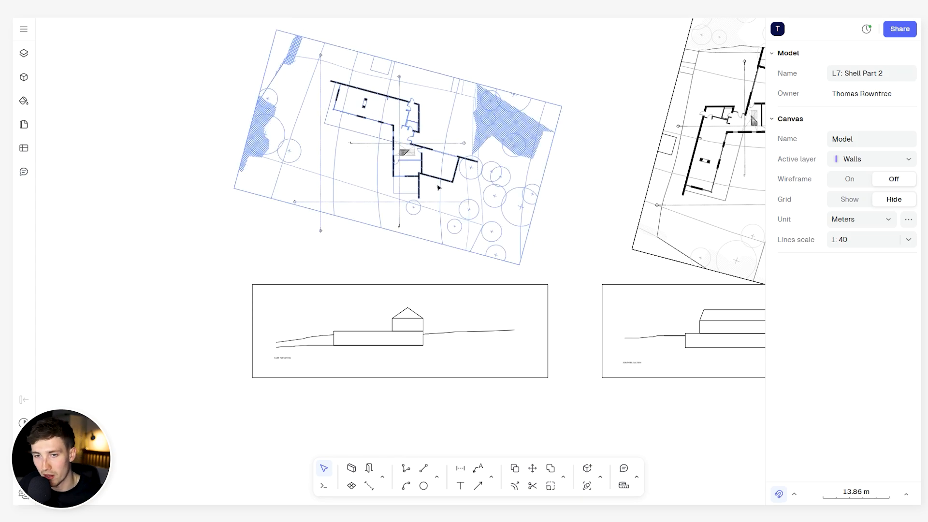
pyautogui.moveTo(388, 272); pyautogui.dragTo(414, 313, button='middle')
pyautogui.moveTo(423, 352); pyautogui.dragTo(436, 326, button='middle')
# - Draw a vertical projection line about 60 m long from the facade's outer corner post down past the east elevation frame
pyautogui.click(405, 471)
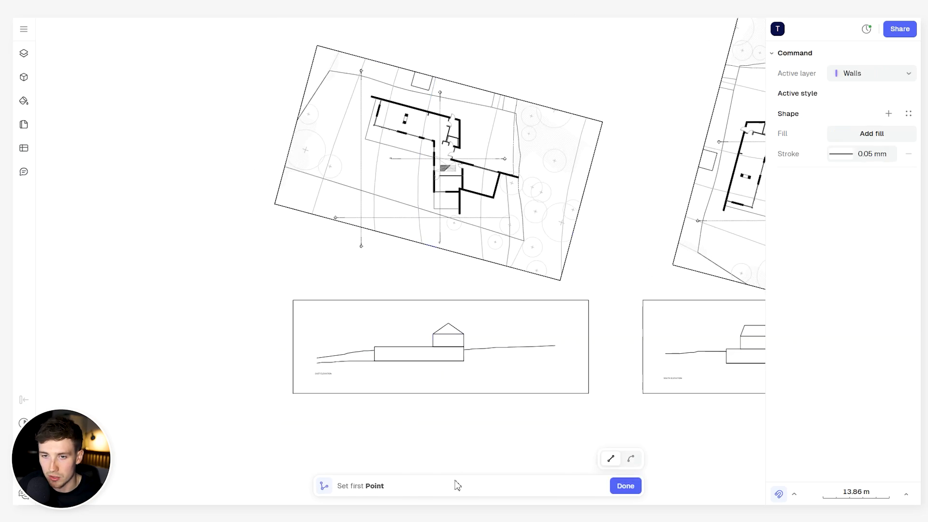
pyautogui.press('Escape')
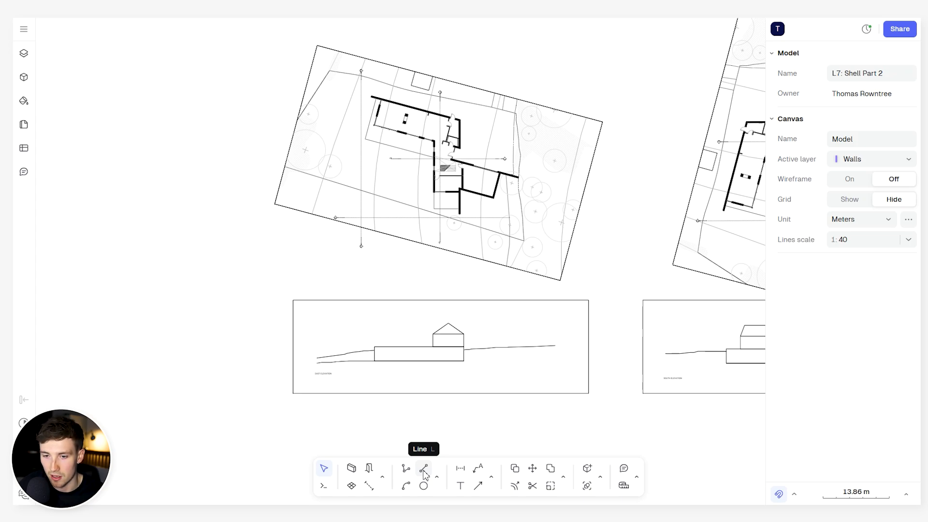
pyautogui.click(424, 470)
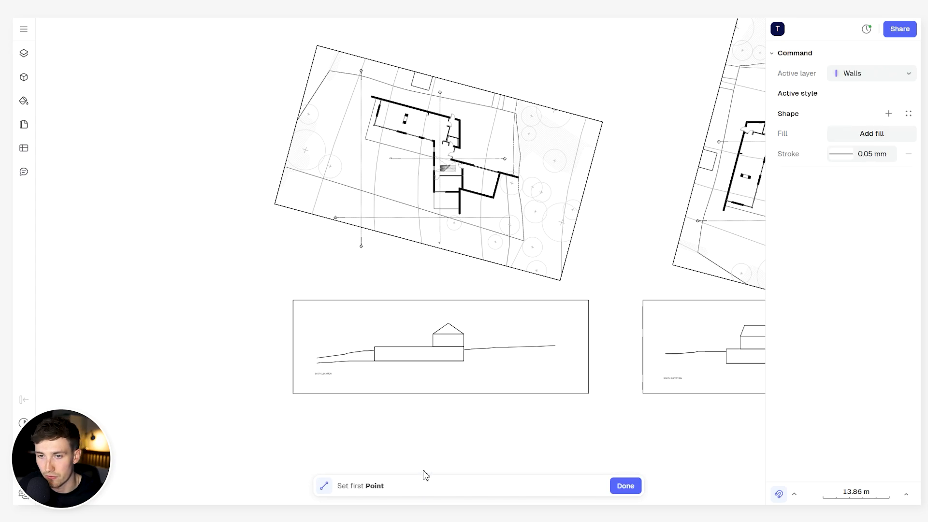
pyautogui.scroll(5, 380, 127)
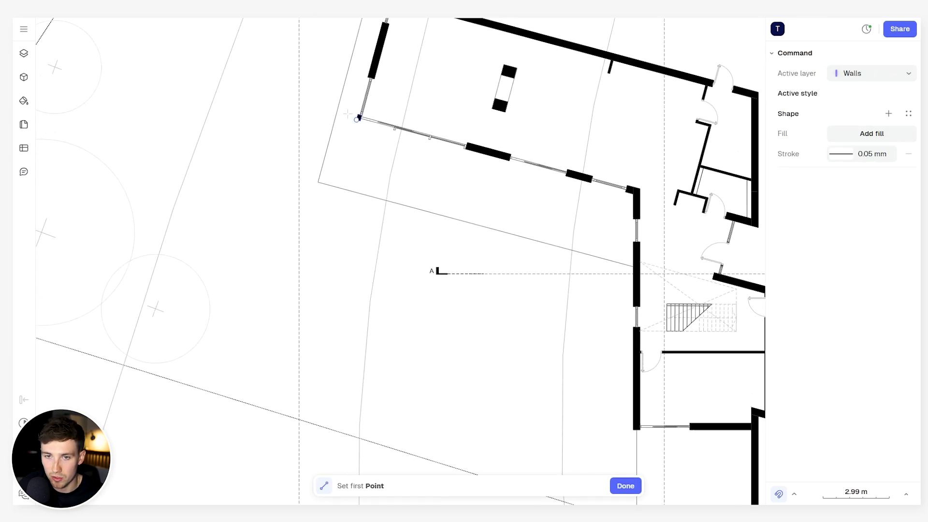
pyautogui.click(348, 115)
pyautogui.scroll(-5, 367, 222)
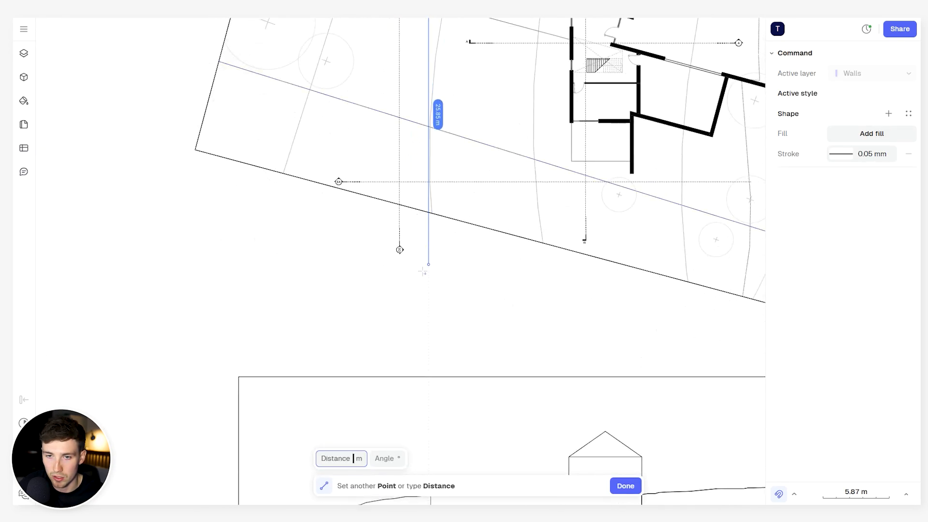
pyautogui.scroll(-3, 429, 335)
pyautogui.moveTo(428, 335)
pyautogui.mouseDown(button='middle')
pyautogui.moveTo(429, 279)
pyautogui.moveTo(440, 341)
pyautogui.mouseUp(button='middle')
pyautogui.doubleClick(430, 439)
# - Copy the projection line from the corner post to the outer corners of the two mullions in the adjacent glazing
pyautogui.scroll(3, 464, 288)
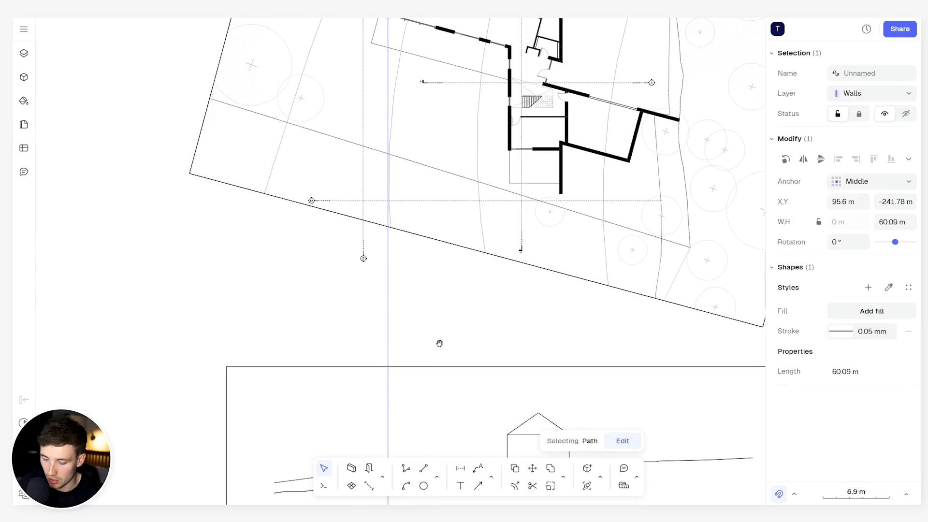
pyautogui.moveTo(429, 139); pyautogui.dragTo(404, 182, button='middle')
pyautogui.scroll(5, 404, 183)
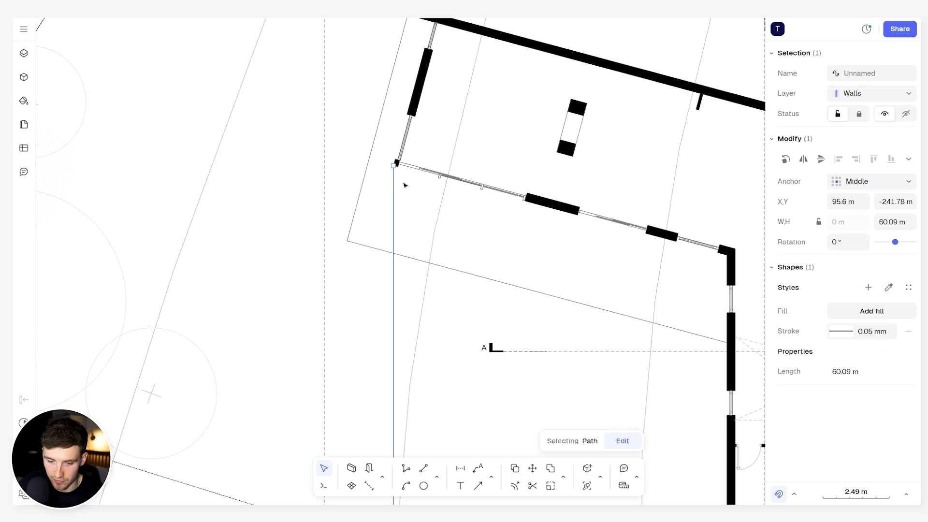
pyautogui.press('d')
pyautogui.scroll(7, 392, 158)
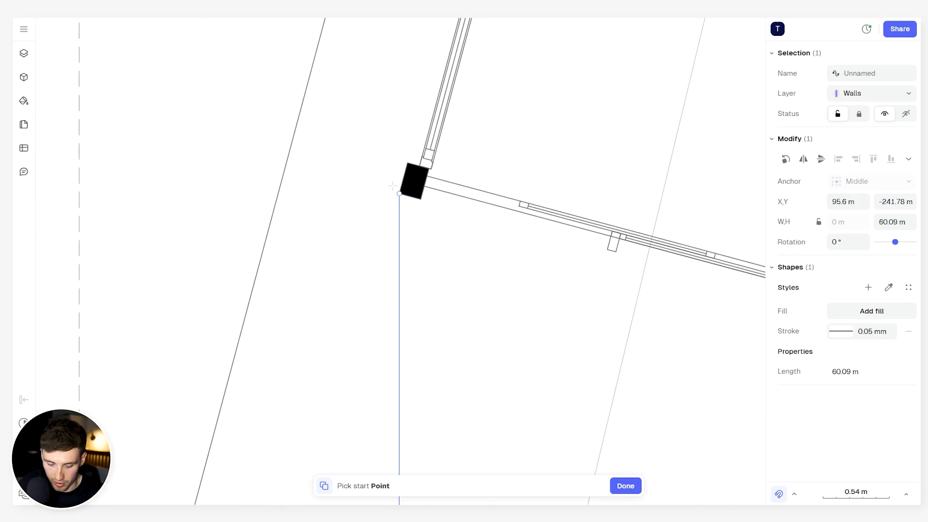
pyautogui.click(393, 186)
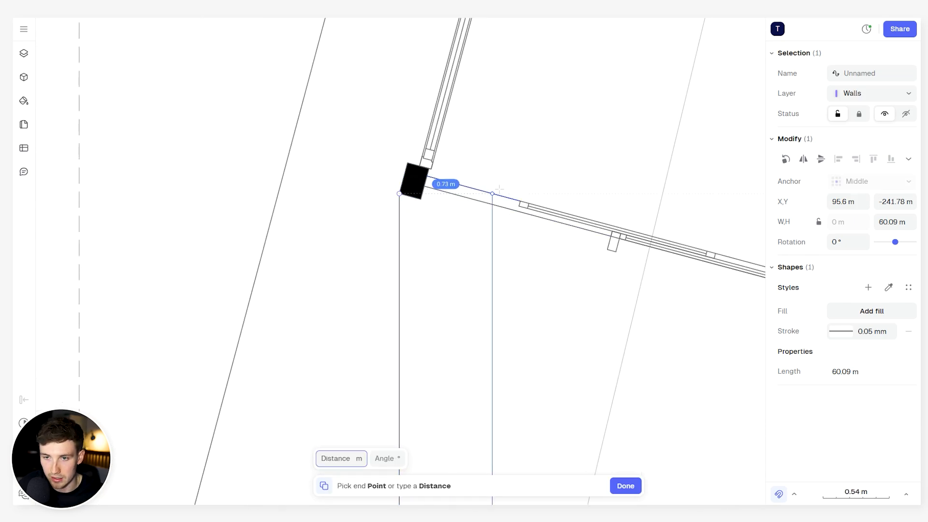
pyautogui.click(604, 246)
pyautogui.scroll(-4, 613, 247)
pyautogui.moveTo(623, 250); pyautogui.dragTo(366, 159, button='middle')
pyautogui.scroll(3, 423, 176)
pyautogui.click(456, 181)
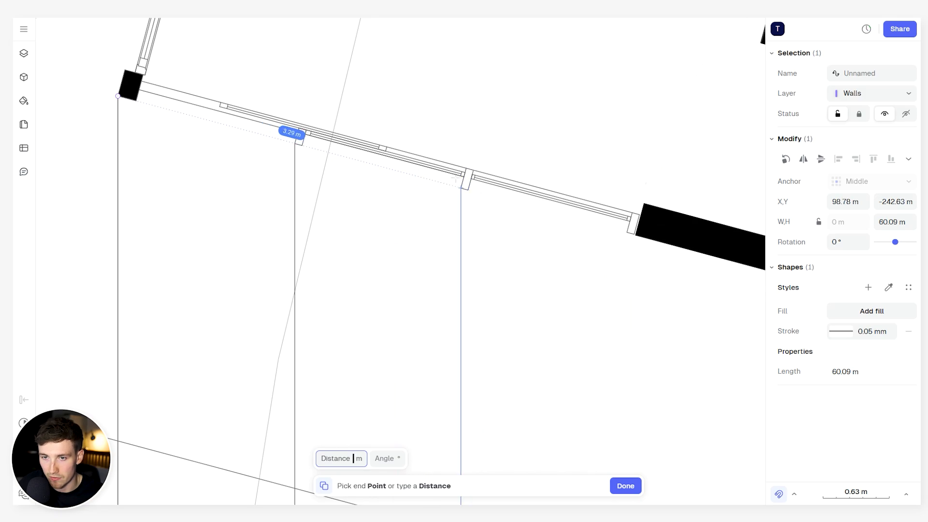
# - Copy the projection line to the glazing's end post and to both outer corners of the first wall pier
pyautogui.click(624, 228)
pyautogui.scroll(-3, 672, 249)
pyautogui.moveTo(672, 249); pyautogui.dragTo(347, 177, button='middle')
pyautogui.scroll(2, 566, 231)
pyautogui.click(541, 217)
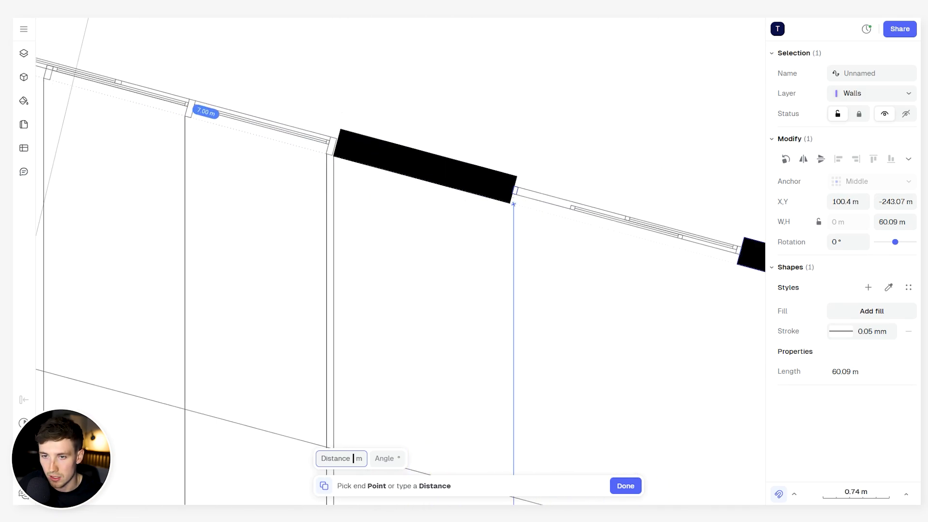
pyautogui.click(514, 204)
# - Copy the projection line to both outer corners of the second wall pier along the angled facade
pyautogui.moveTo(634, 268); pyautogui.dragTo(569, 247, button='middle')
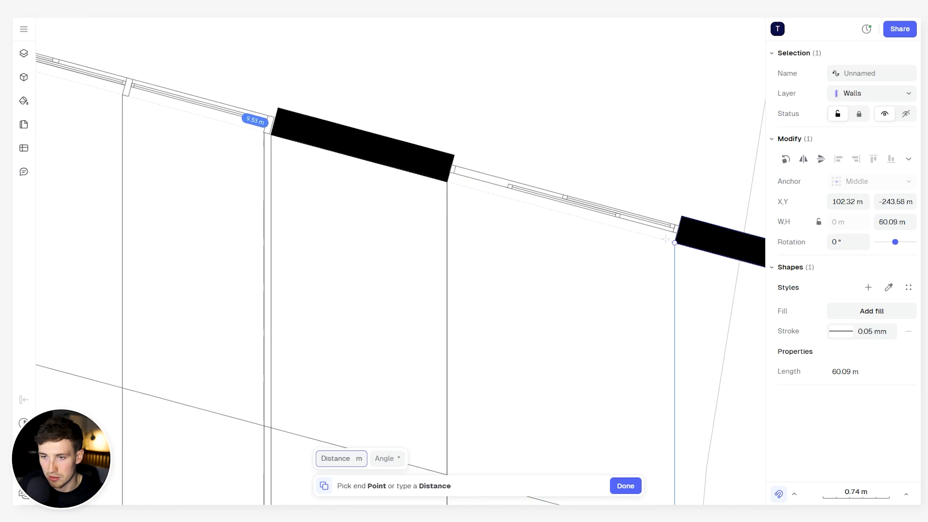
pyautogui.scroll(-2, 667, 269)
pyautogui.moveTo(666, 269); pyautogui.dragTo(390, 178, button='middle')
pyautogui.click(469, 180)
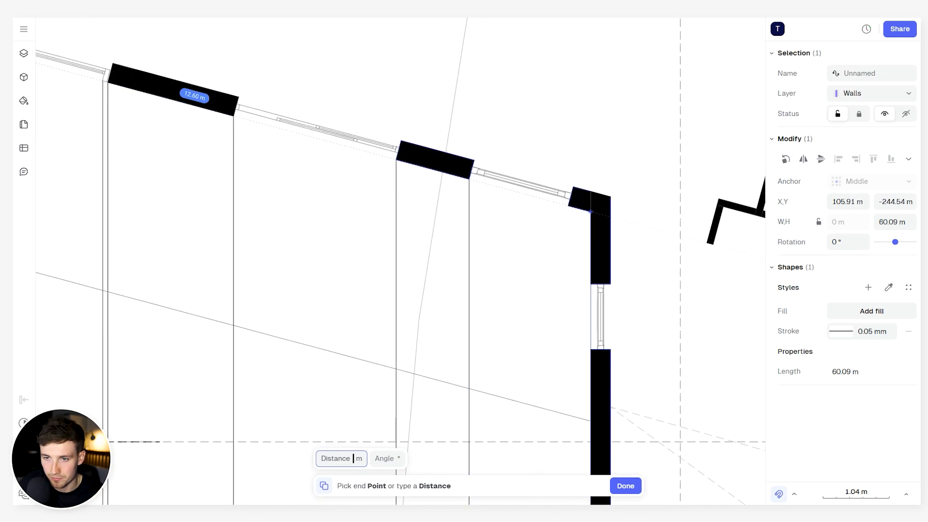
# - Copy the projection line to the corner pier's near edge, the perpendicular wall's outer face and both jambs of the sliding door opening
pyautogui.scroll(-5, 579, 285)
pyautogui.moveTo(580, 290); pyautogui.dragTo(512, 110, button='middle')
pyautogui.scroll(7, 512, 116)
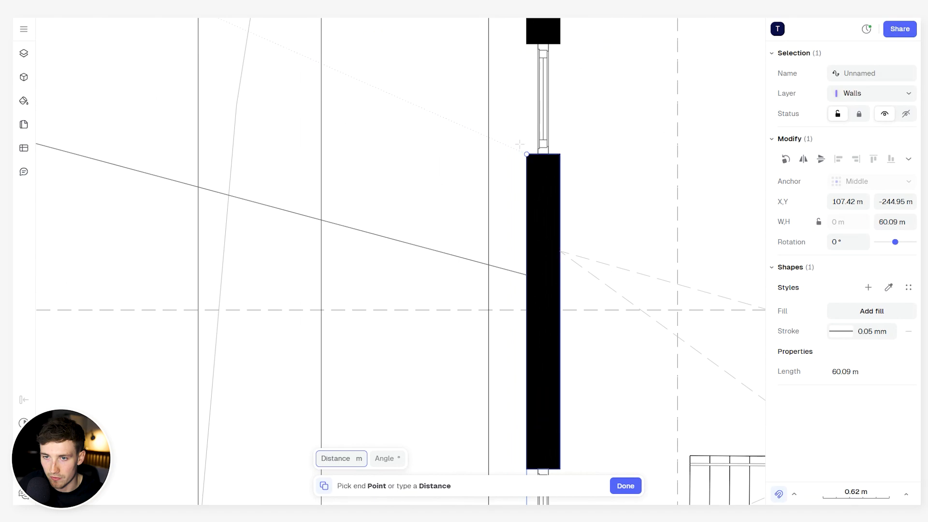
pyautogui.click(526, 154)
pyautogui.scroll(-8, 619, 338)
pyautogui.moveTo(628, 309); pyautogui.dragTo(468, 172, button='middle')
pyautogui.moveTo(524, 310); pyautogui.dragTo(536, 102, button='middle')
pyautogui.scroll(6, 447, 196)
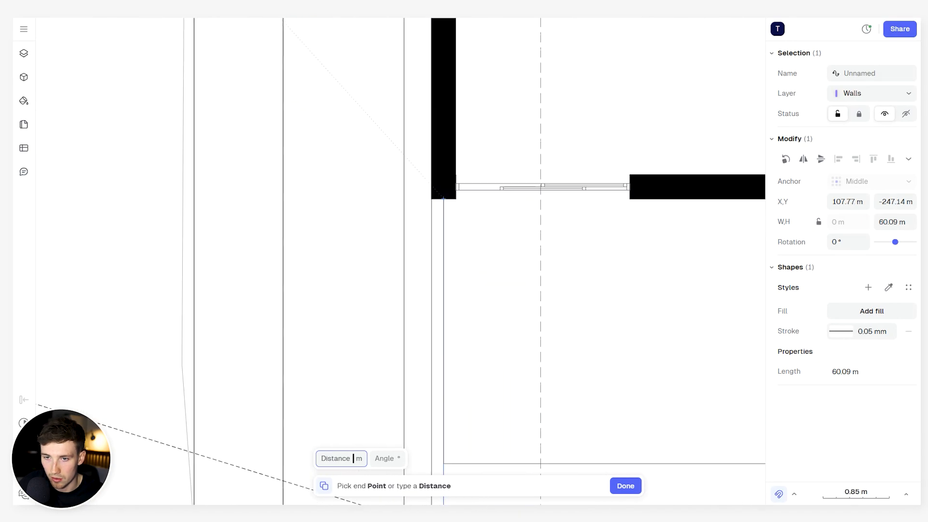
pyautogui.click(630, 198)
# - Copy the projection line to the projecting wall's edges, the angled volume's outer corners and the far wall's end, and finish copying
pyautogui.scroll(-2, 473, 180)
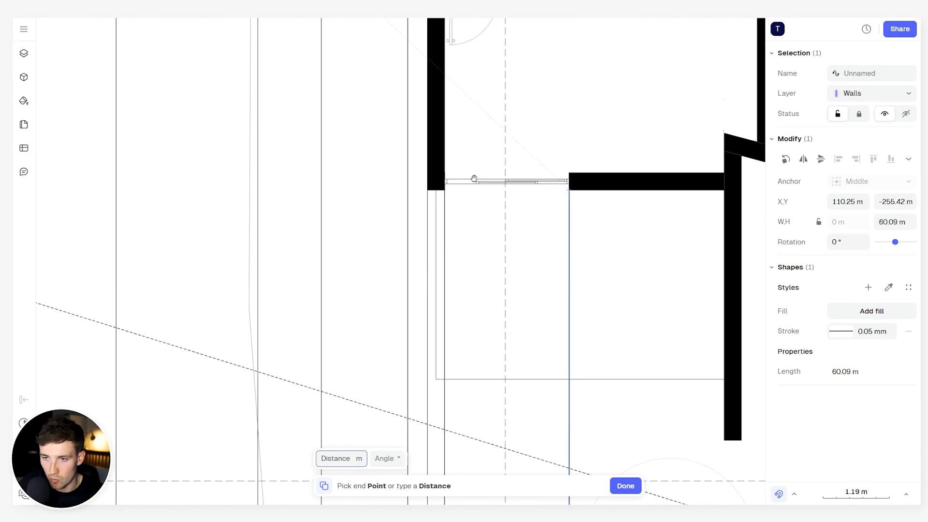
pyautogui.moveTo(723, 212); pyautogui.dragTo(463, 196, button='middle')
pyautogui.scroll(-6, 505, 192)
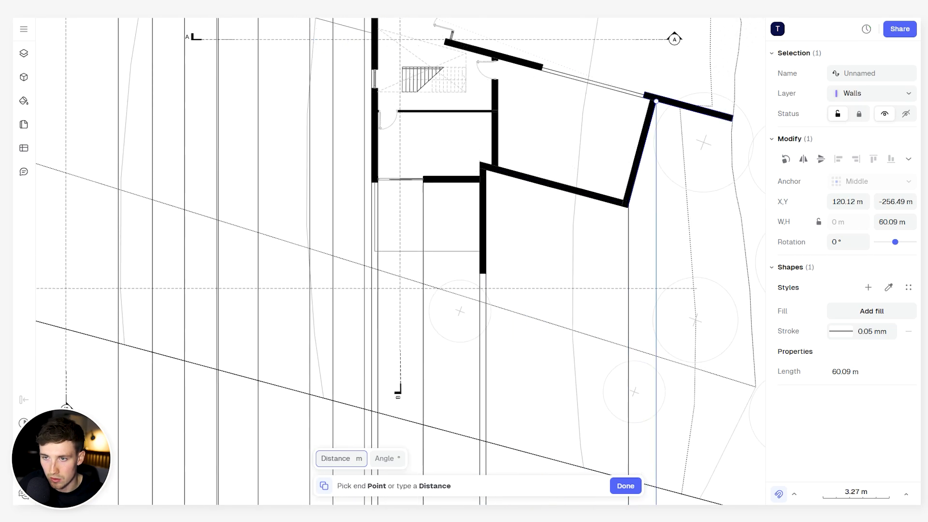
pyautogui.click(733, 121)
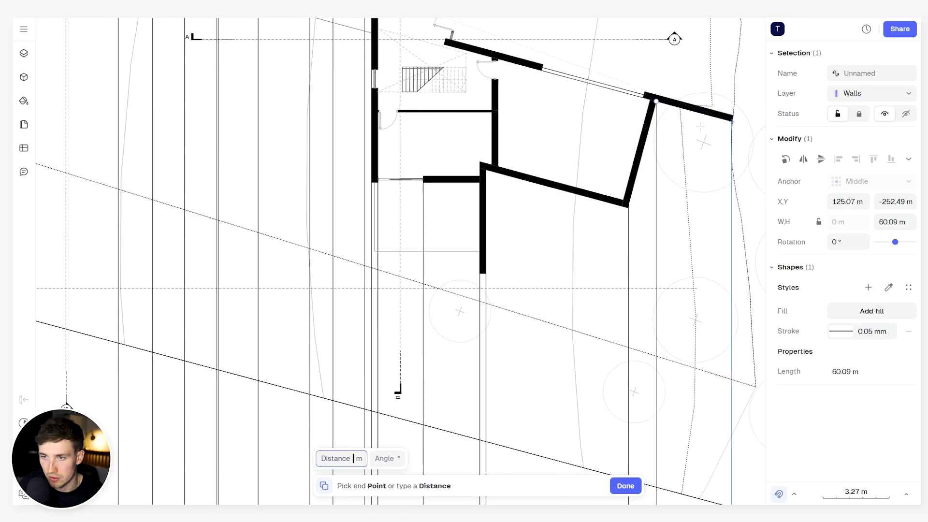
pyautogui.scroll(-4, 608, 148)
pyautogui.moveTo(608, 148); pyautogui.dragTo(597, 236, button='middle')
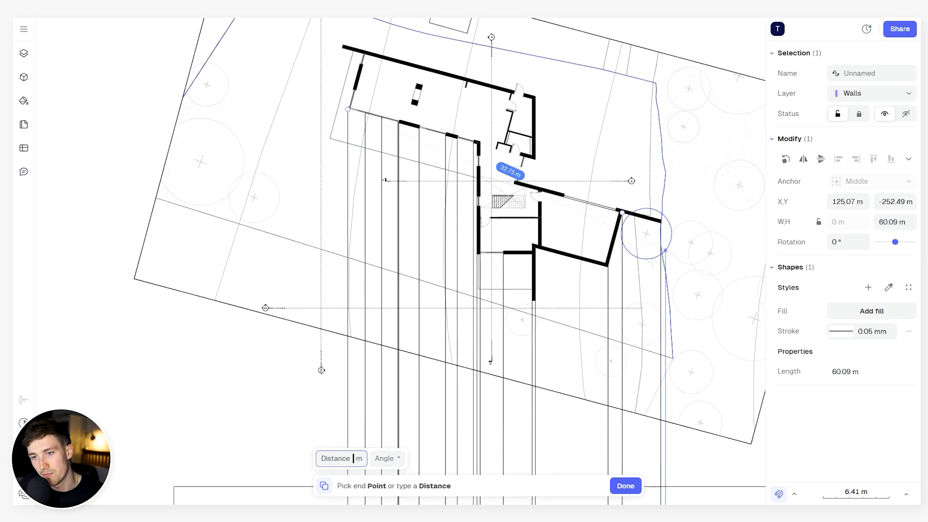
pyautogui.press('Escape')
# - Examine how the projection lines run from the rotated plan down across the east elevation
pyautogui.scroll(-5, 552, 285)
pyautogui.moveTo(571, 294); pyautogui.dragTo(564, 283, button='middle')
pyautogui.scroll(5, 514, 292)
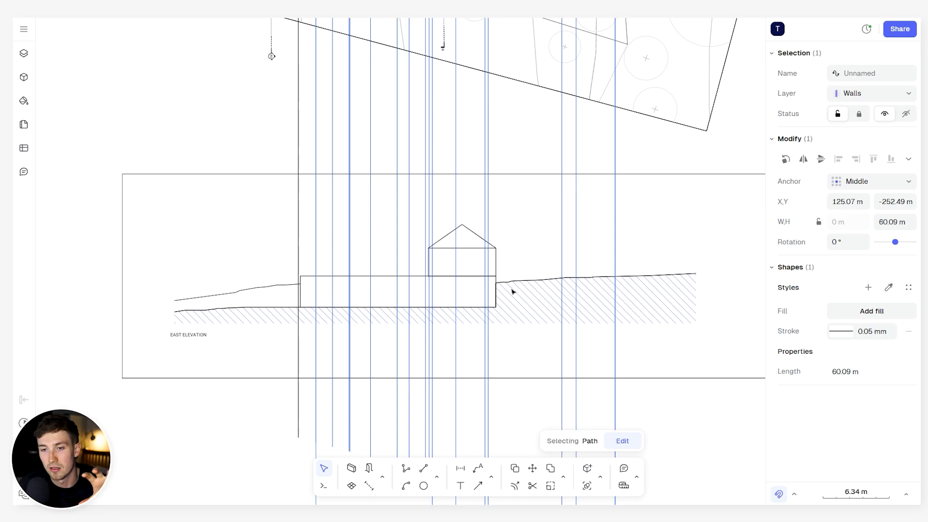
pyautogui.scroll(4, 508, 288)
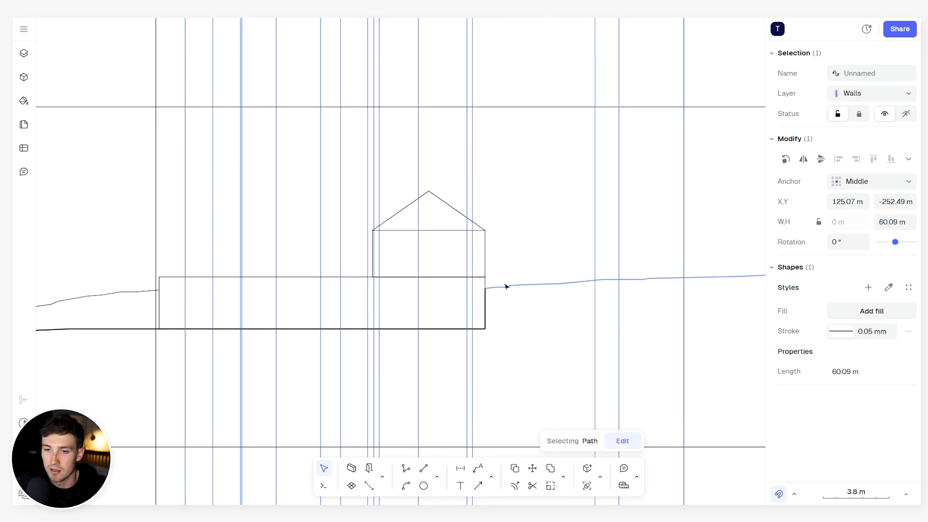
pyautogui.hscroll(-2, 503, 285)
pyautogui.scroll(-5, 541, 271)
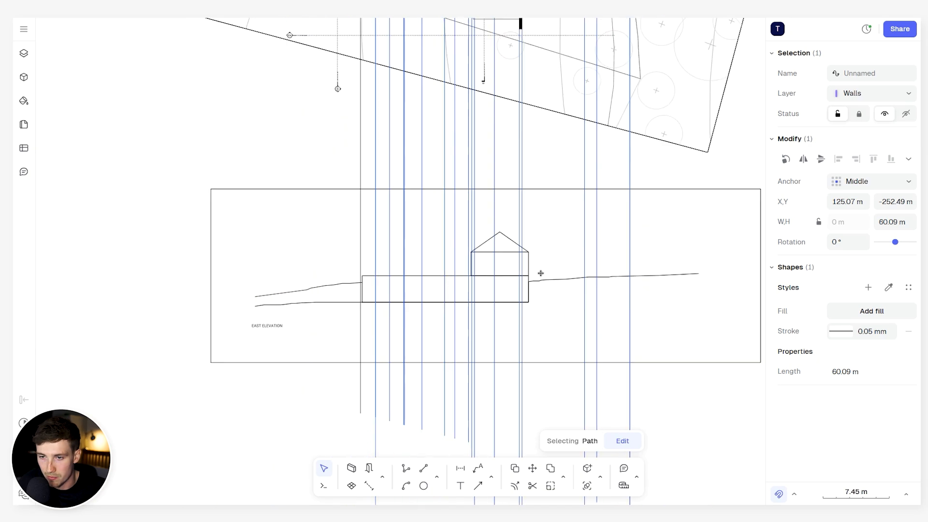
pyautogui.scroll(-2, 543, 226)
pyautogui.moveTo(543, 225); pyautogui.dragTo(544, 386, button='middle')
pyautogui.scroll(-2, 550, 238)
pyautogui.moveTo(536, 252); pyautogui.dragTo(510, 220, button='middle')
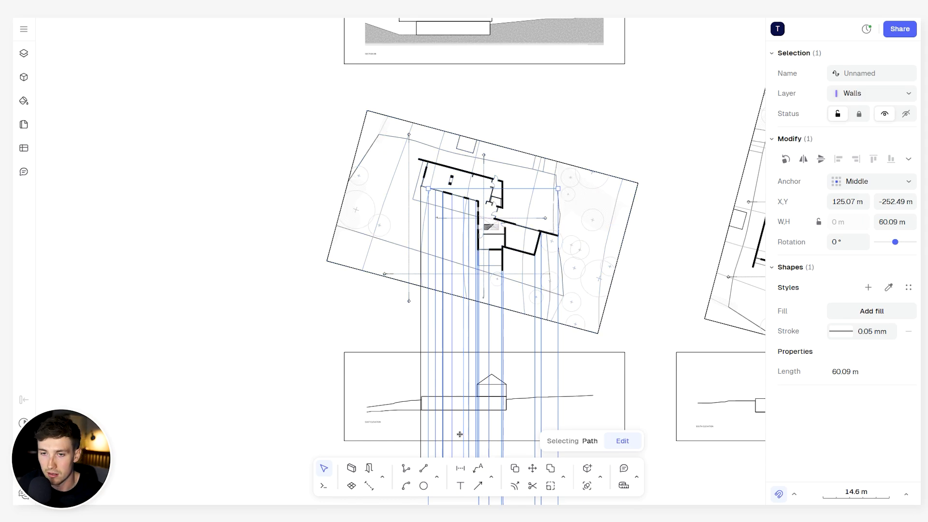
pyautogui.moveTo(454, 361); pyautogui.dragTo(473, 275, button='middle')
pyautogui.scroll(6, 522, 308)
pyautogui.moveTo(514, 309); pyautogui.dragTo(595, 275, button='middle')
pyautogui.press('Escape')
# - Stretch the ground-floor mass outline in the east elevation so its outer edge meets the facade corner's projection line
pyautogui.scroll(3, 476, 282)
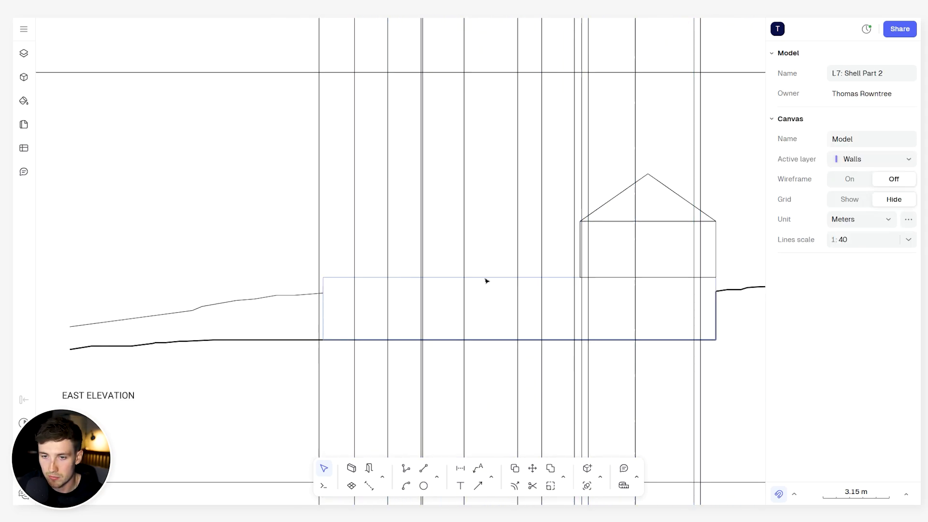
pyautogui.click(487, 279)
pyautogui.moveTo(323, 299); pyautogui.dragTo(319, 293)
pyautogui.press('Escape')
# - Trim the upper terrain line where it passes the facade corner's projection line
pyautogui.click(314, 296)
pyautogui.scroll(8, 314, 296)
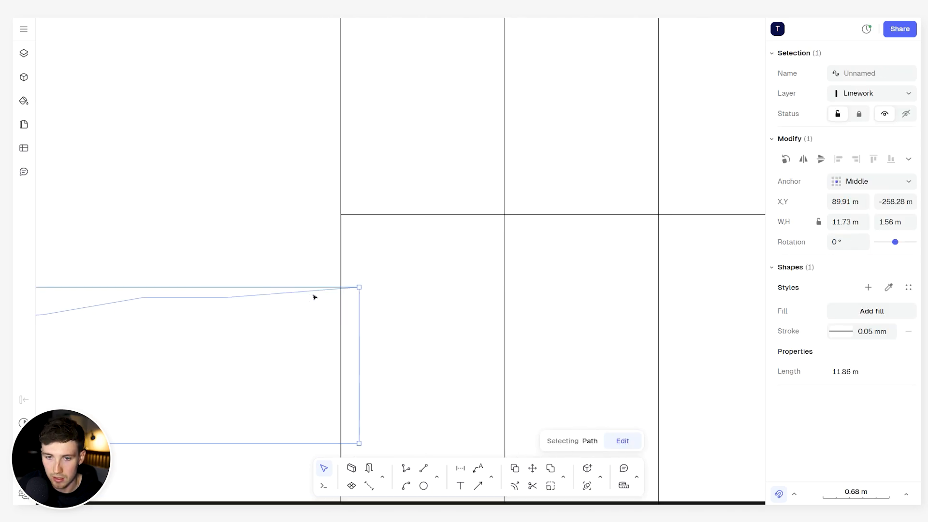
pyautogui.click(341, 254)
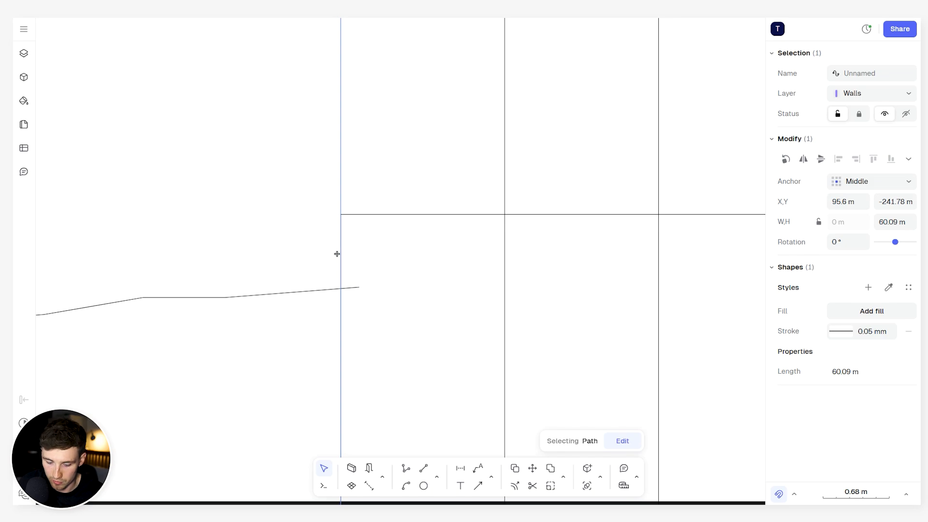
pyautogui.press('x')
pyautogui.click(353, 288)
pyautogui.press('Escape')
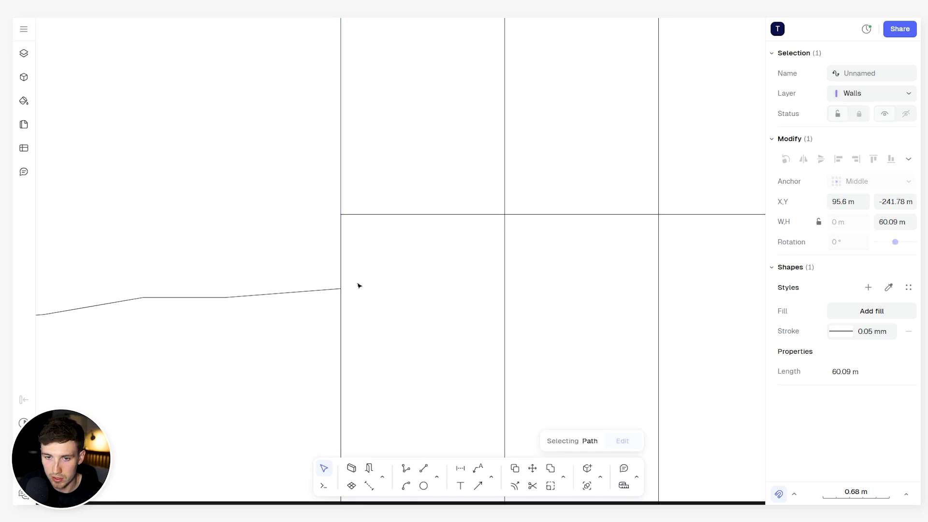
pyautogui.press('Escape')
# - Trim the glazing and pier projection lines back to the ground-floor mass outline in the east elevation
pyautogui.scroll(-9, 360, 281)
pyautogui.scroll(-2, 449, 266)
pyautogui.moveTo(448, 266); pyautogui.dragTo(413, 267, button='middle')
pyautogui.scroll(5, 404, 224)
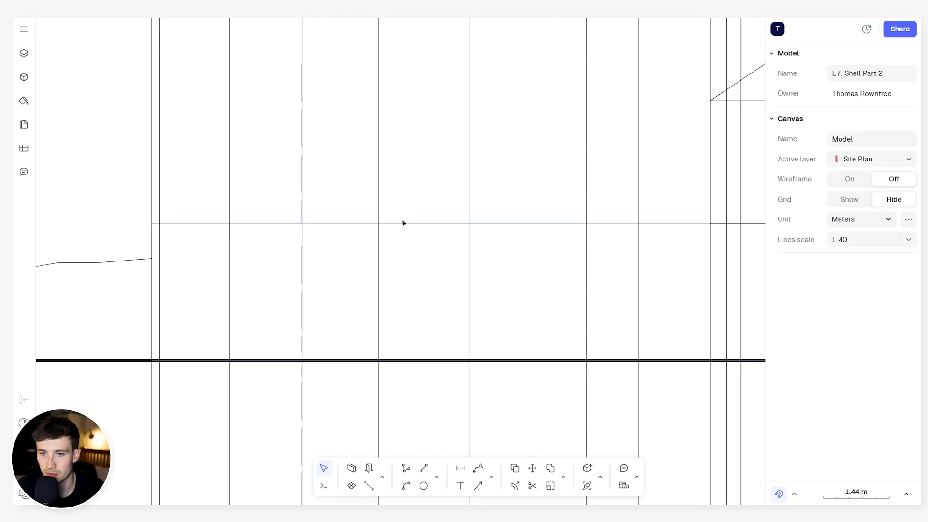
pyautogui.click(404, 224)
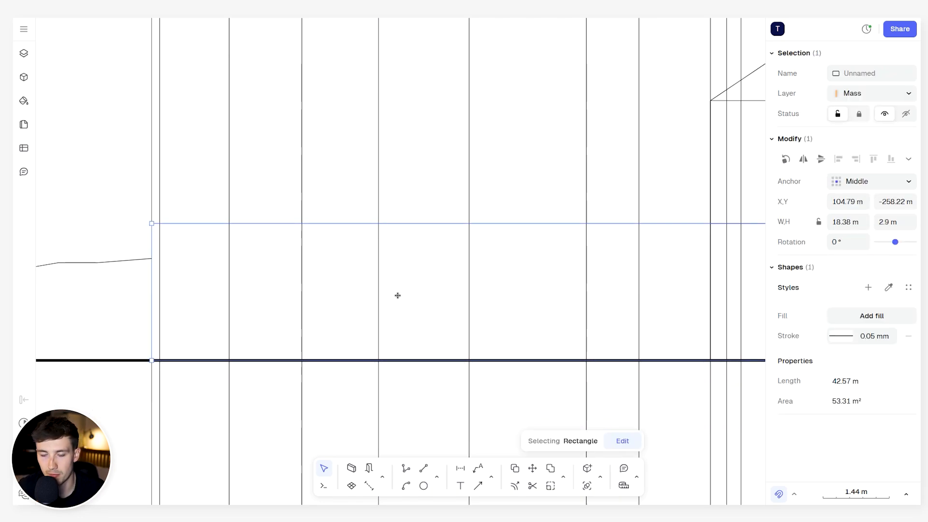
pyautogui.press('t')
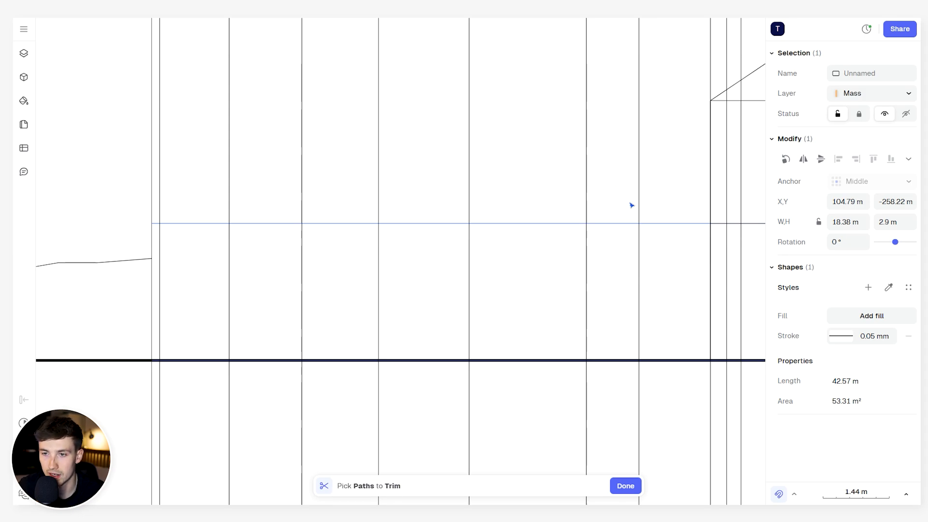
pyautogui.moveTo(643, 203); pyautogui.dragTo(124, 185)
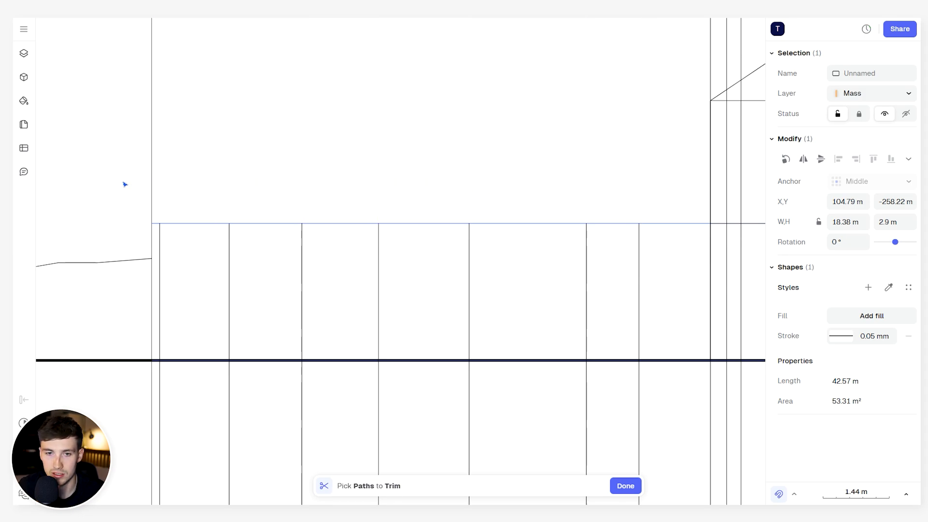
pyautogui.scroll(-3, 356, 238)
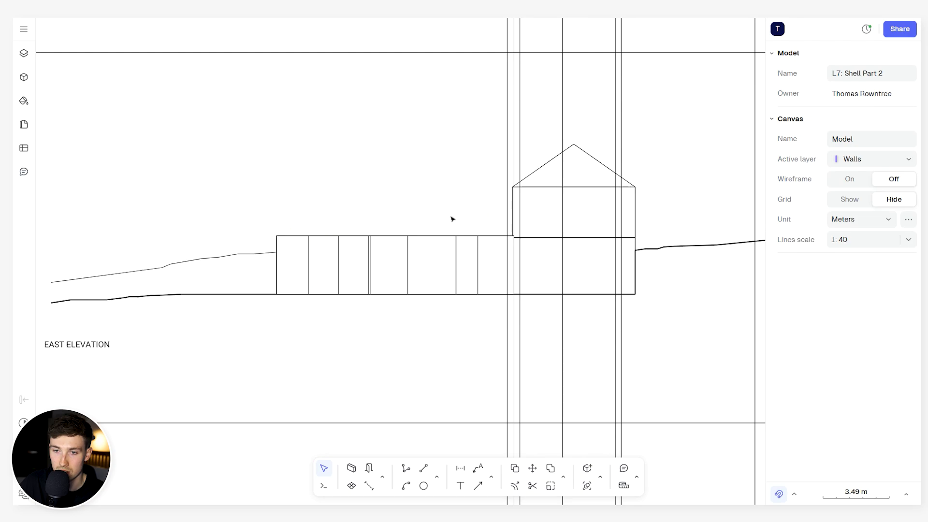
# - Stretch the upper-storey mass and the gable roof outline to 6.55 m wide, out to the corner pier's projection line
pyautogui.scroll(3, 280, 267)
pyautogui.click(290, 270)
pyautogui.scroll(5, 347, 260)
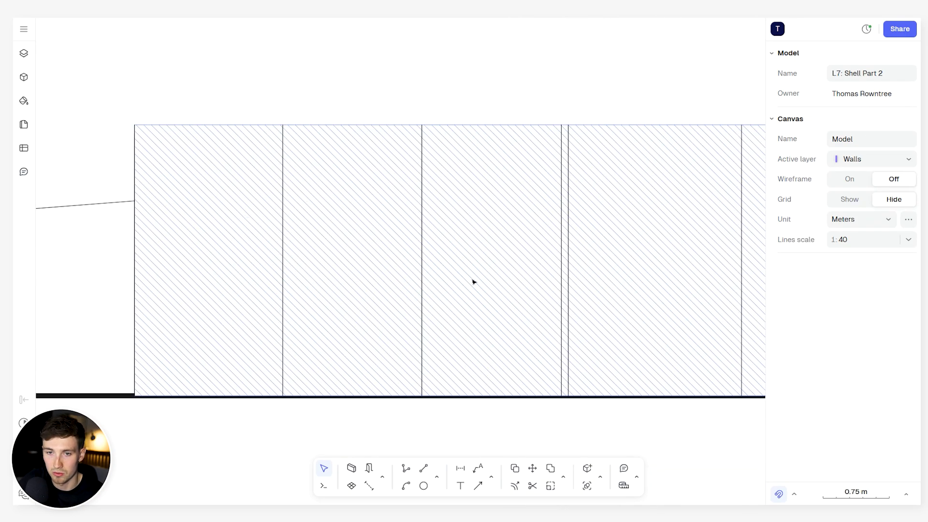
pyautogui.scroll(-4, 445, 210)
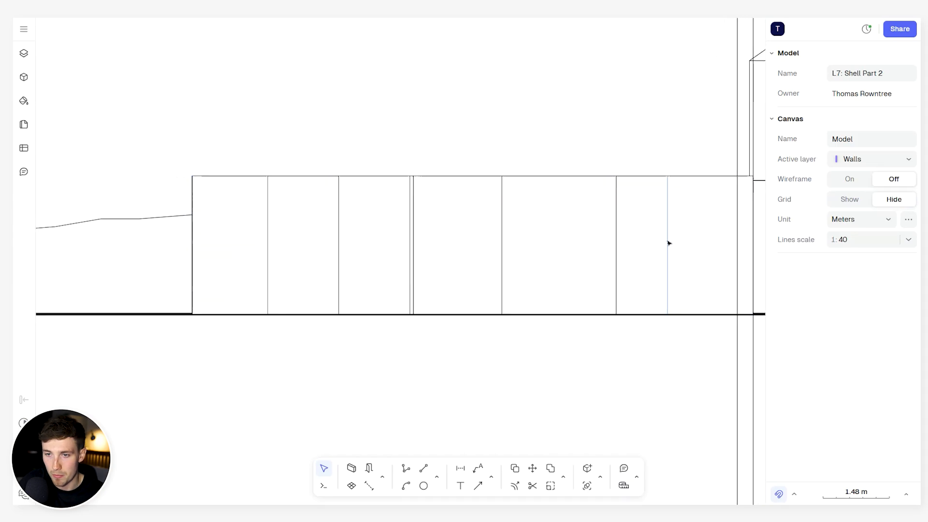
pyautogui.moveTo(643, 263)
pyautogui.mouseDown(button='middle')
pyautogui.moveTo(593, 243)
pyautogui.moveTo(547, 250)
pyautogui.mouseUp(button='middle')
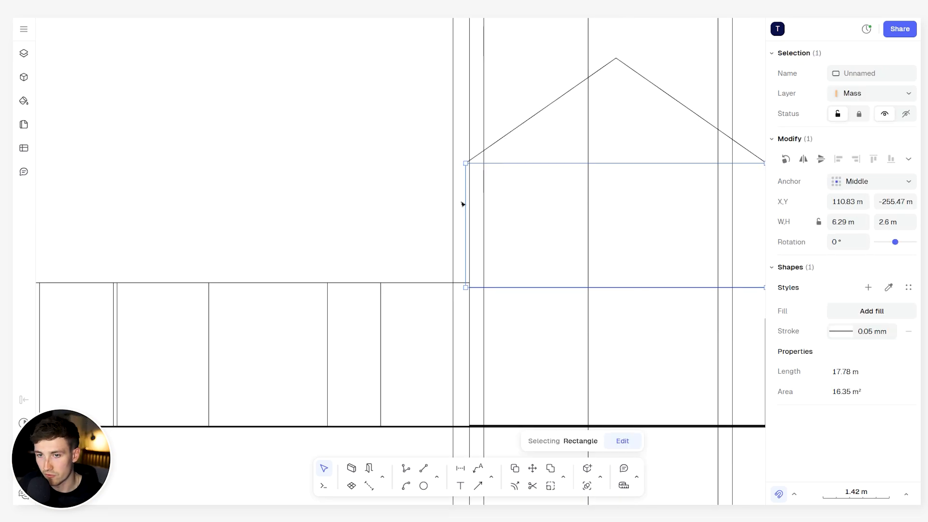
pyautogui.moveTo(464, 200); pyautogui.dragTo(453, 199)
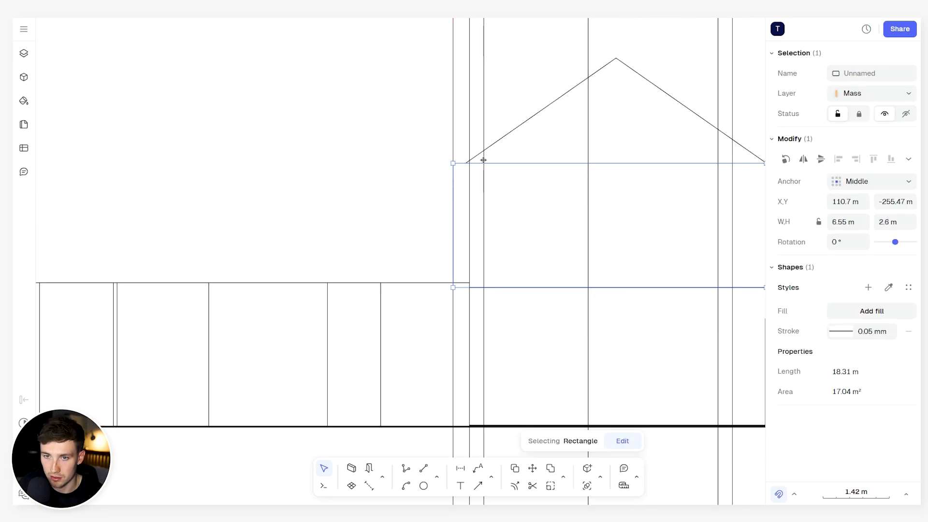
pyautogui.click(490, 149)
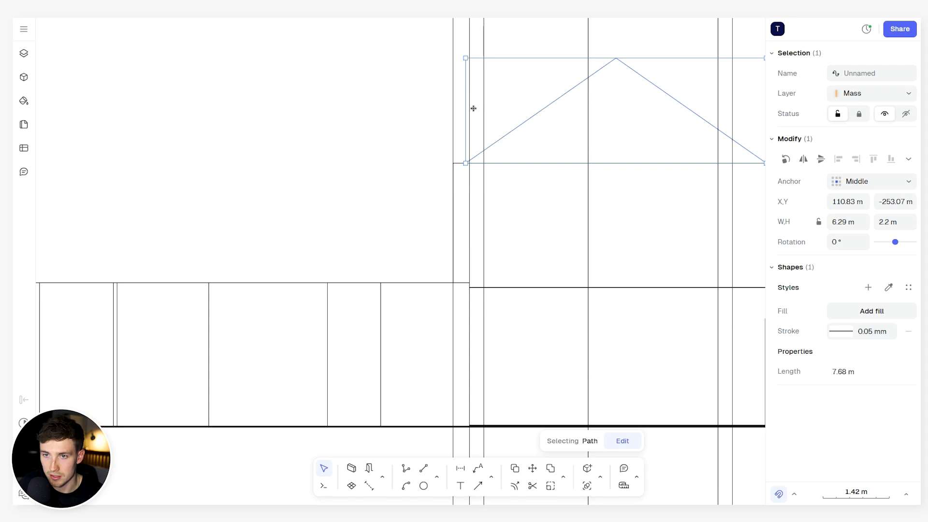
pyautogui.moveTo(462, 101); pyautogui.dragTo(453, 102)
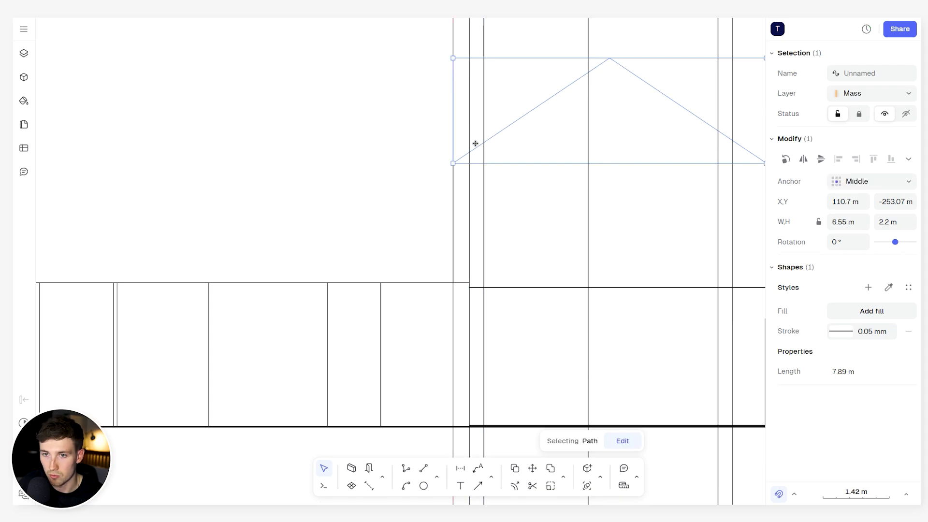
pyautogui.click(461, 232)
# - Shorten the 3 m thick ground-floor wall so its end meets the widened gabled volume's edge
pyautogui.scroll(-3, 462, 234)
pyautogui.scroll(5, 461, 234)
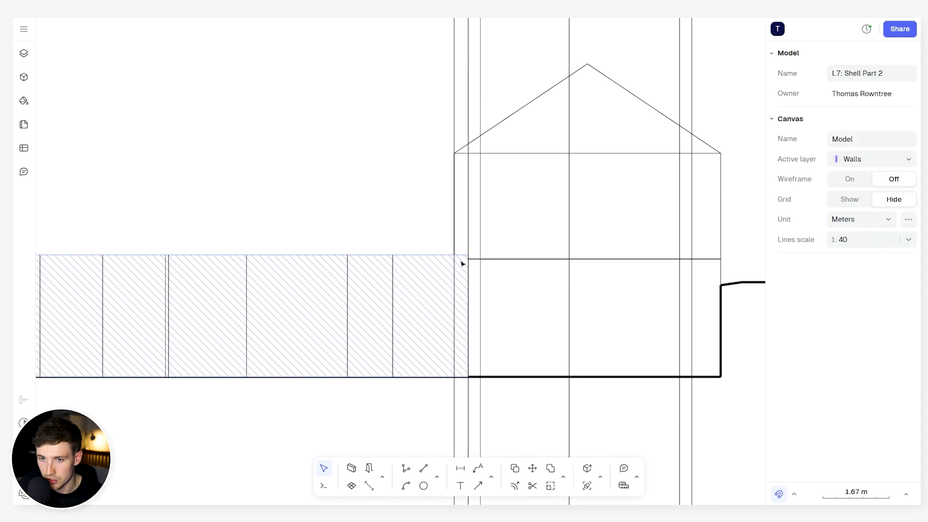
pyautogui.click(459, 308)
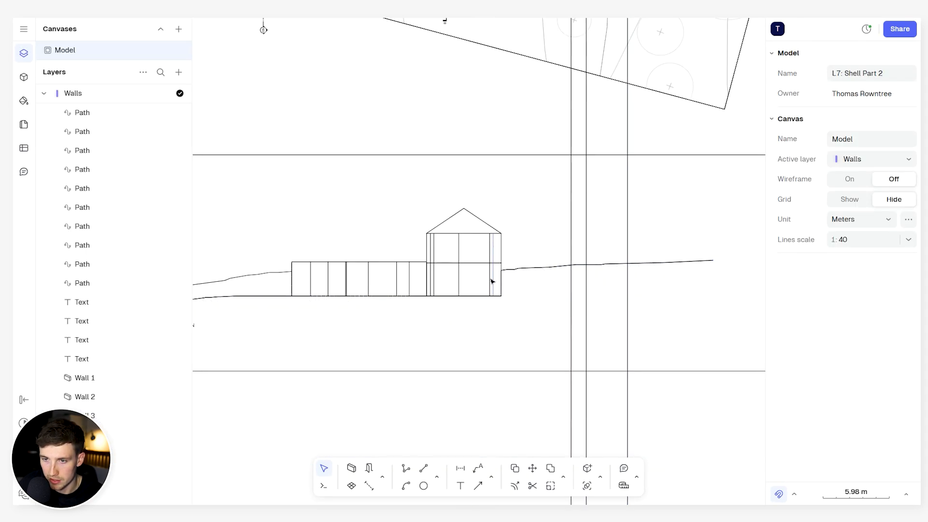
pyautogui.scroll(2, 491, 281)
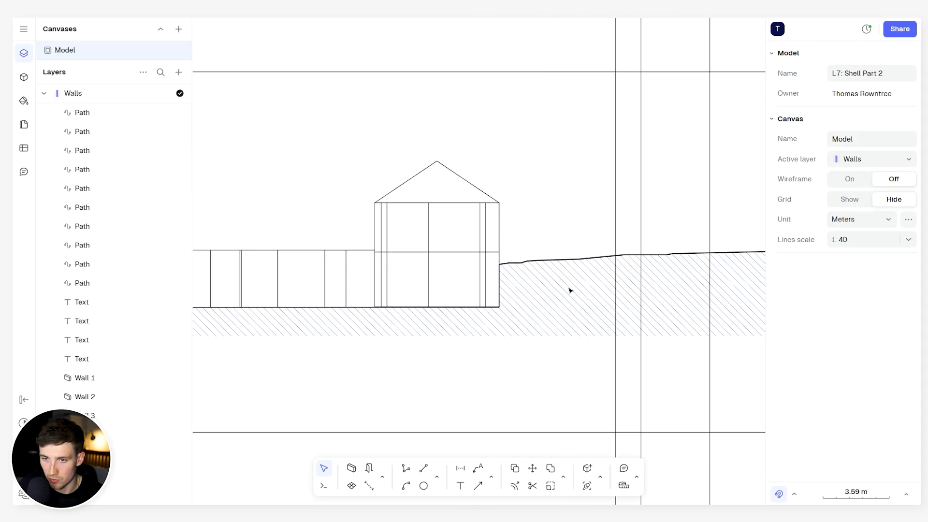
# - Draw a path about 17.8 m long from the ground-floor wall's top corner horizontally to the outermost projection line and down to the terrain
pyautogui.hscroll(1, 569, 290)
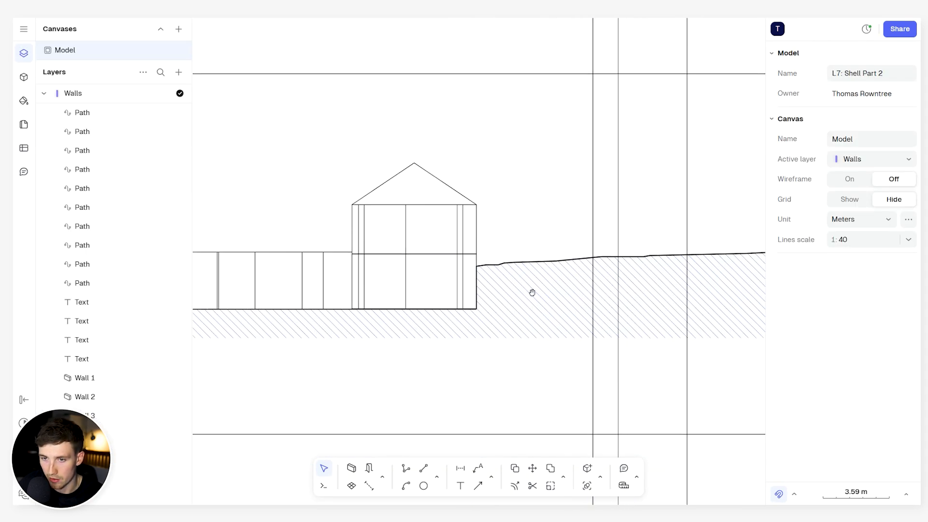
pyautogui.click(406, 468)
pyautogui.click(352, 252)
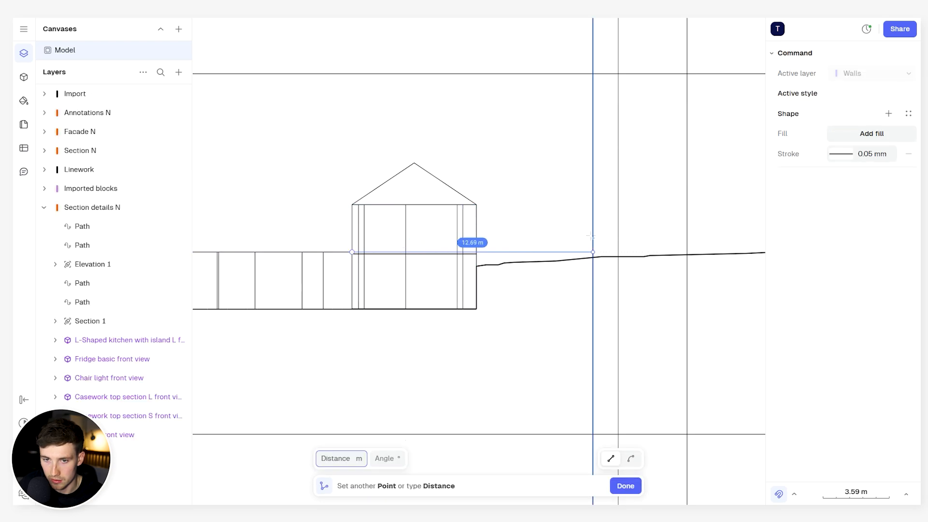
pyautogui.click(685, 252)
pyautogui.scroll(6, 687, 250)
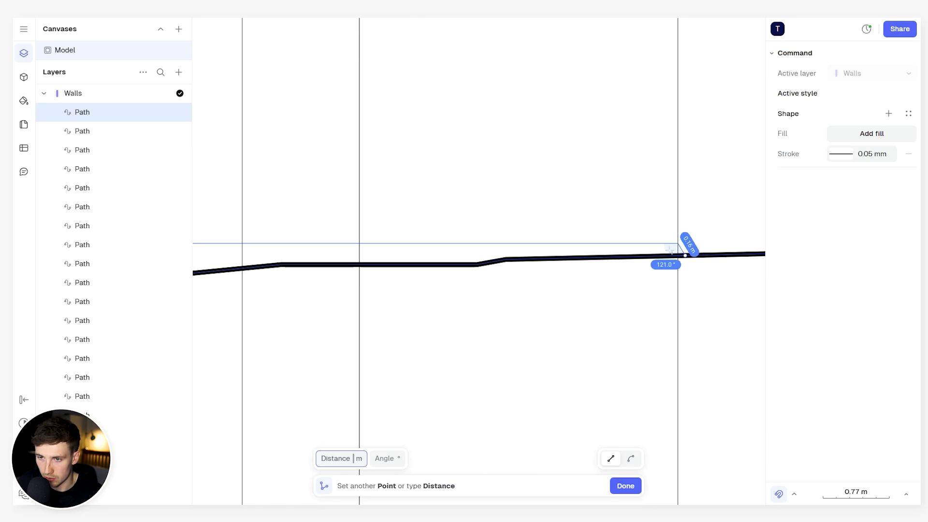
pyautogui.press('Escape')
pyautogui.scroll(-5, 580, 287)
pyautogui.hscroll(-3, 508, 297)
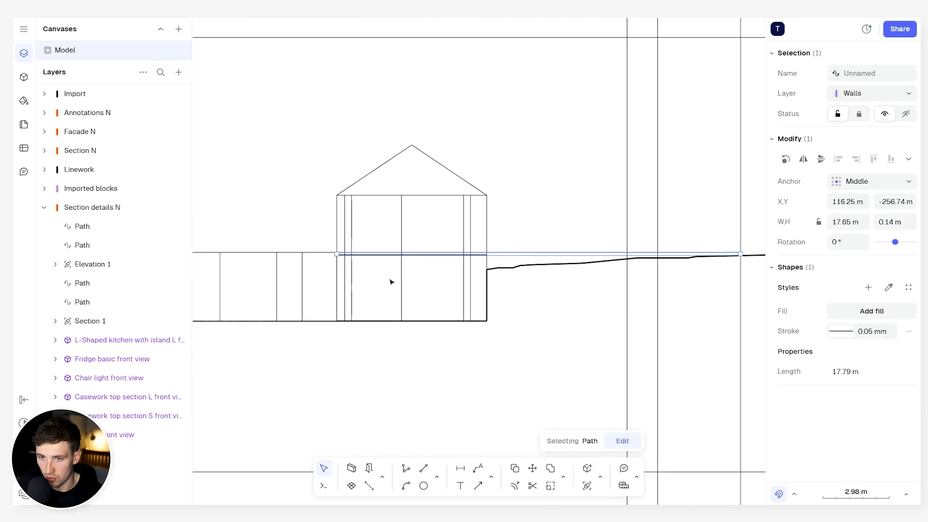
pyautogui.moveTo(336, 249); pyautogui.dragTo(502, 258)
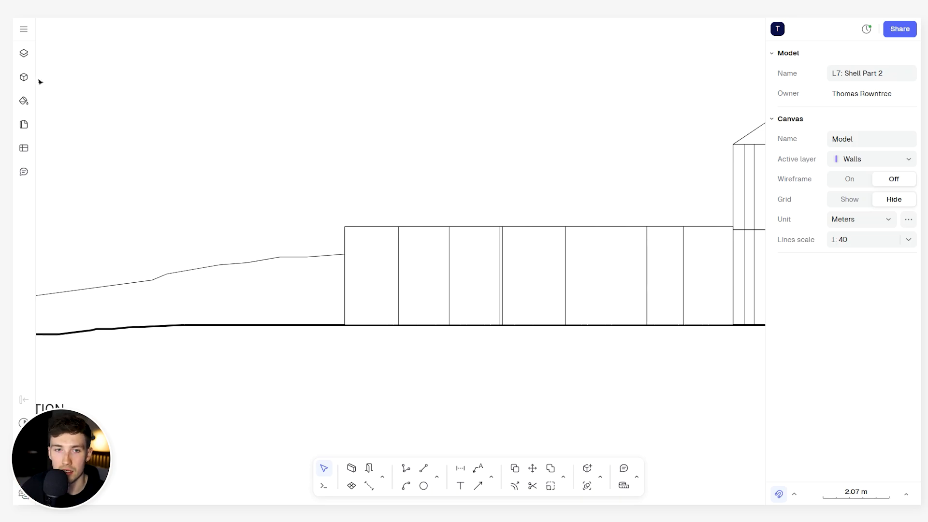
# - Search the block libraries for windows and open the Window 1500 block's available views
pyautogui.click(24, 77)
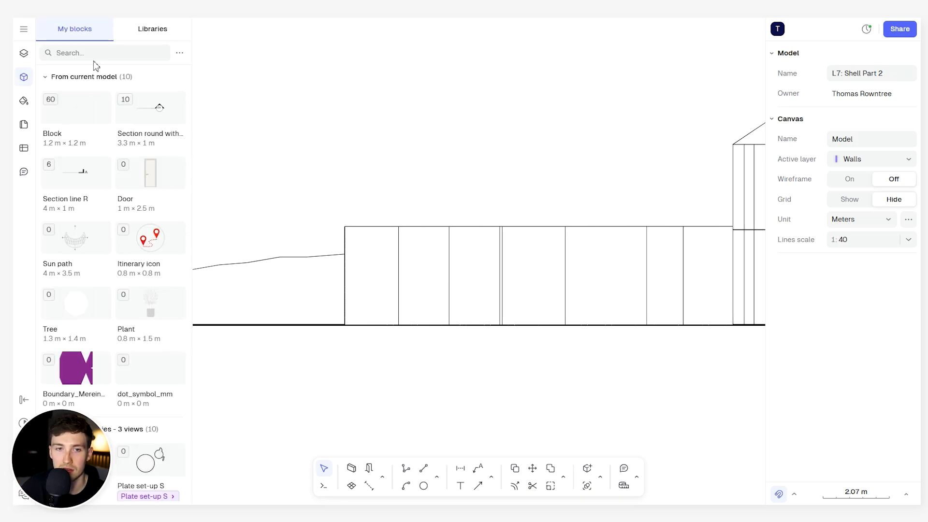
pyautogui.click(154, 31)
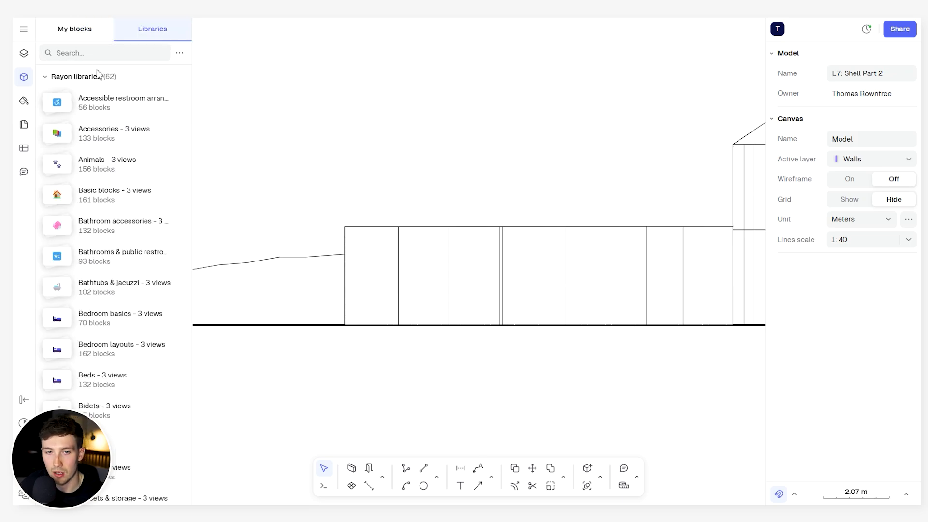
pyautogui.click(99, 52)
pyautogui.write('WINDOW')
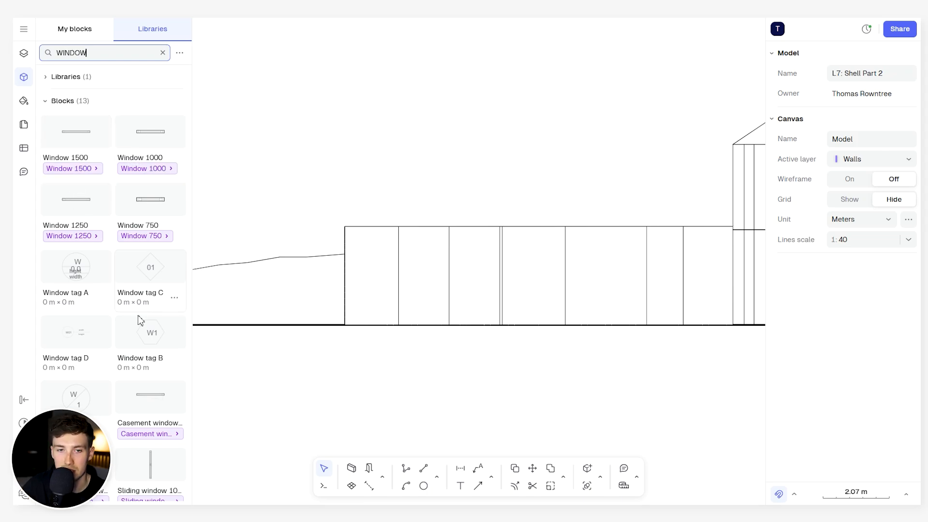
pyautogui.scroll(-2, 140, 334)
pyautogui.scroll(3, 89, 397)
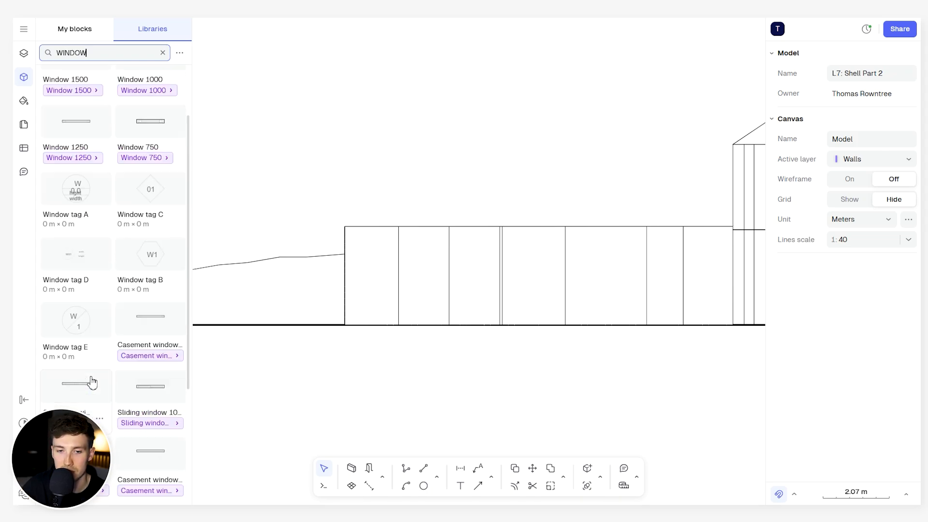
pyautogui.click(82, 168)
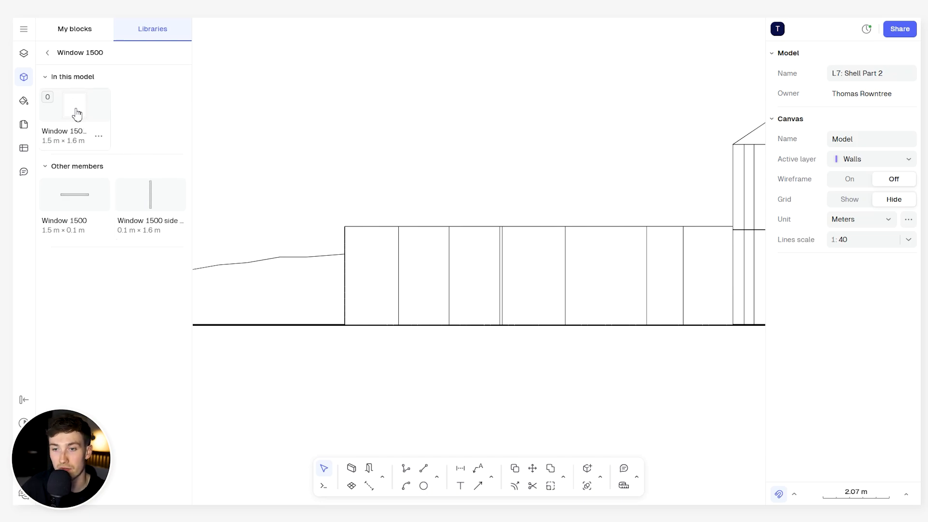
# - Select the sliding door in the ground-floor plan's lower exterior wall and look up the other views of its block
pyautogui.scroll(-5, 438, 121)
pyautogui.moveTo(445, 126); pyautogui.dragTo(437, 387, button='middle')
pyautogui.moveTo(443, 140); pyautogui.dragTo(442, 280, button='middle')
pyautogui.moveTo(470, 195); pyautogui.dragTo(348, 407, button='middle')
pyautogui.scroll(3, 418, 305)
pyautogui.moveTo(420, 303); pyautogui.dragTo(420, 191, button='middle')
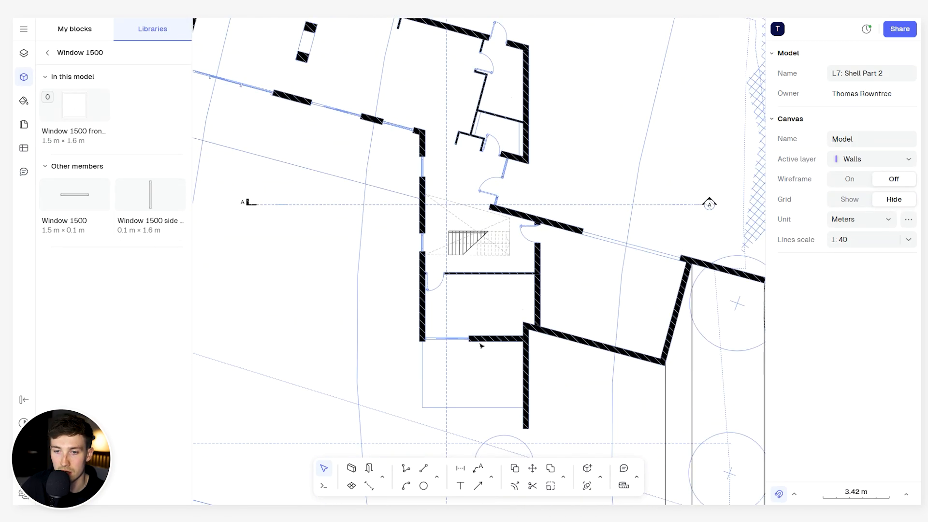
pyautogui.doubleClick(472, 342)
pyautogui.scroll(8, 470, 342)
pyautogui.click(411, 325)
pyautogui.moveTo(450, 315); pyautogui.dragTo(493, 308, button='middle')
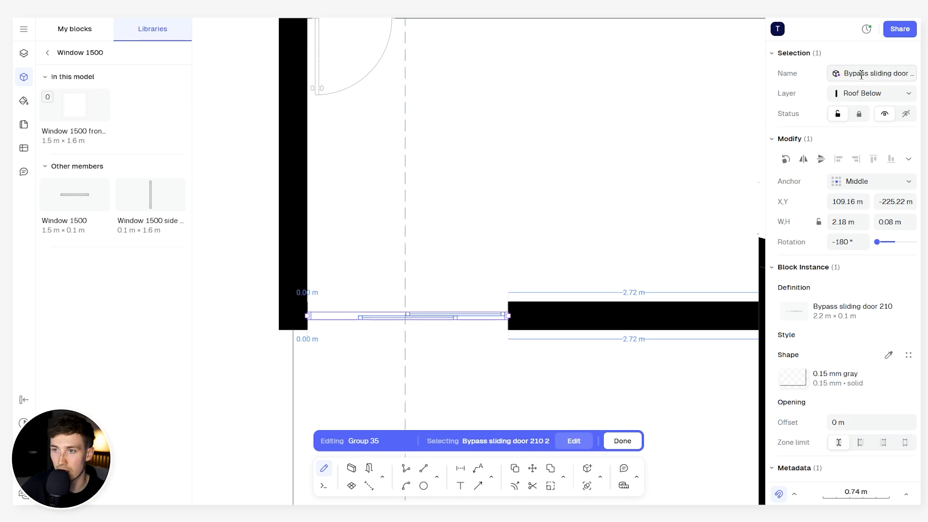
pyautogui.click(905, 73)
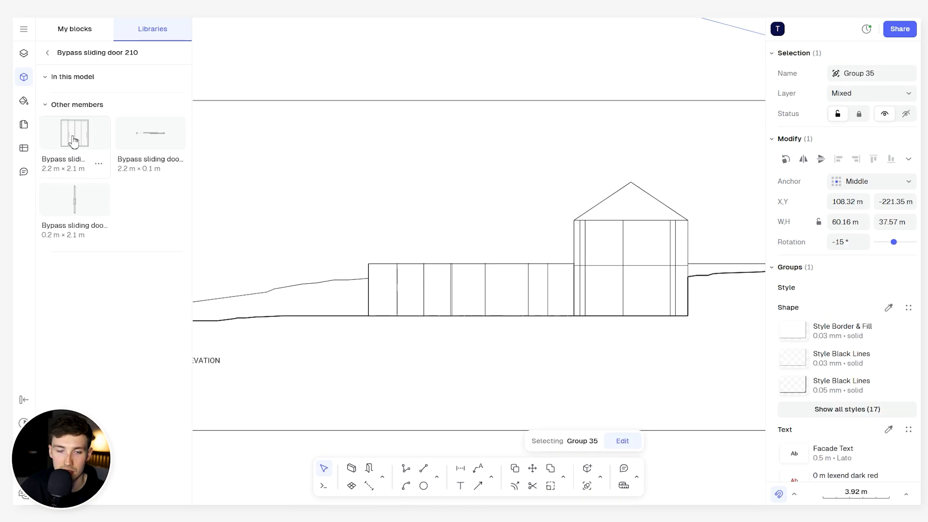
# - Try the Bypass sliding door 210 front view at the gabled volume's first opening line on the ground line, and delete it
pyautogui.moveTo(73, 139)
pyautogui.mouseDown()
pyautogui.moveTo(377, 183)
pyautogui.moveTo(489, 305)
pyautogui.moveTo(554, 298)
pyautogui.moveTo(526, 297)
pyautogui.mouseUp()
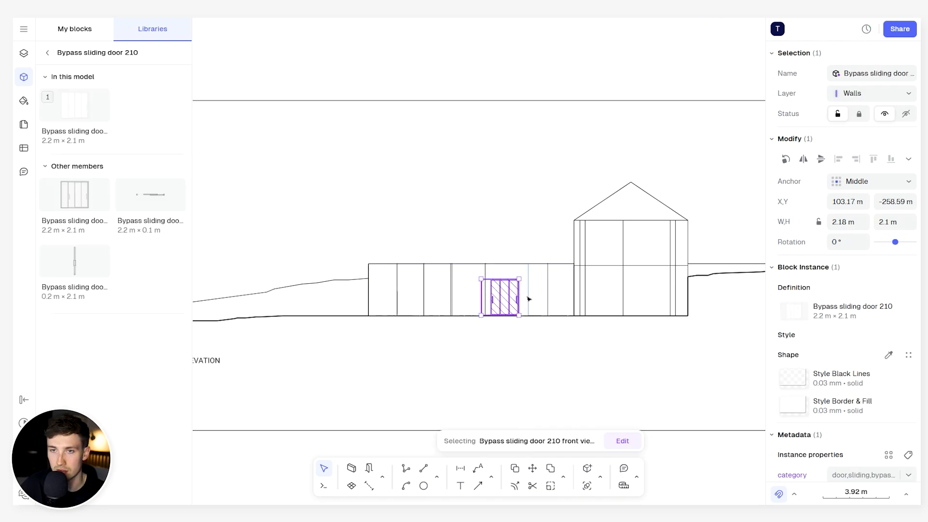
pyautogui.scroll(5, 513, 303)
pyautogui.moveTo(450, 286); pyautogui.dragTo(720, 289)
pyautogui.moveTo(677, 290); pyautogui.dragTo(403, 267, button='middle')
pyautogui.scroll(3, 428, 260)
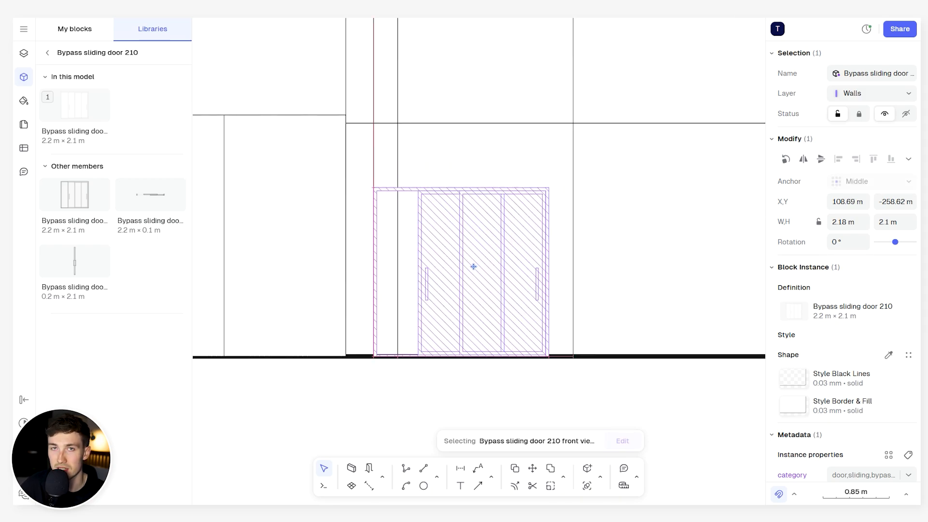
pyautogui.moveTo(473, 266); pyautogui.dragTo(473, 267)
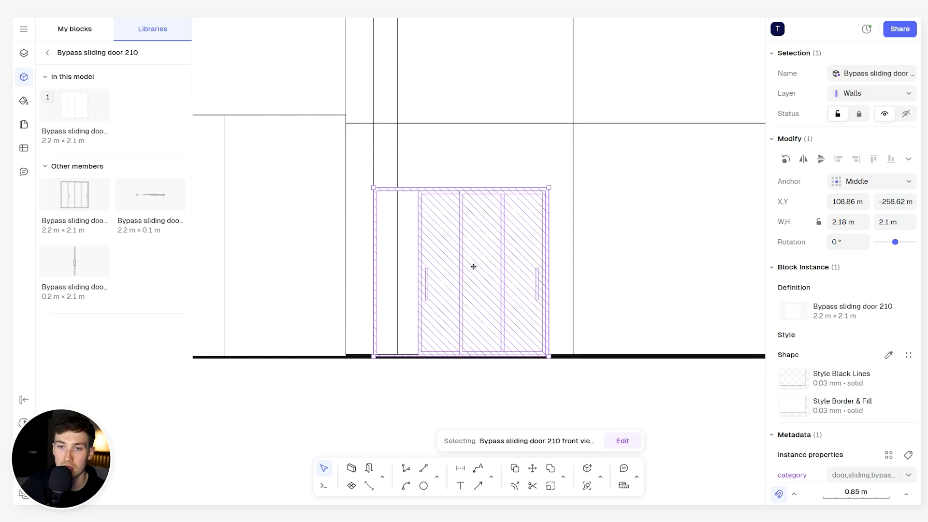
pyautogui.scroll(-3, 474, 239)
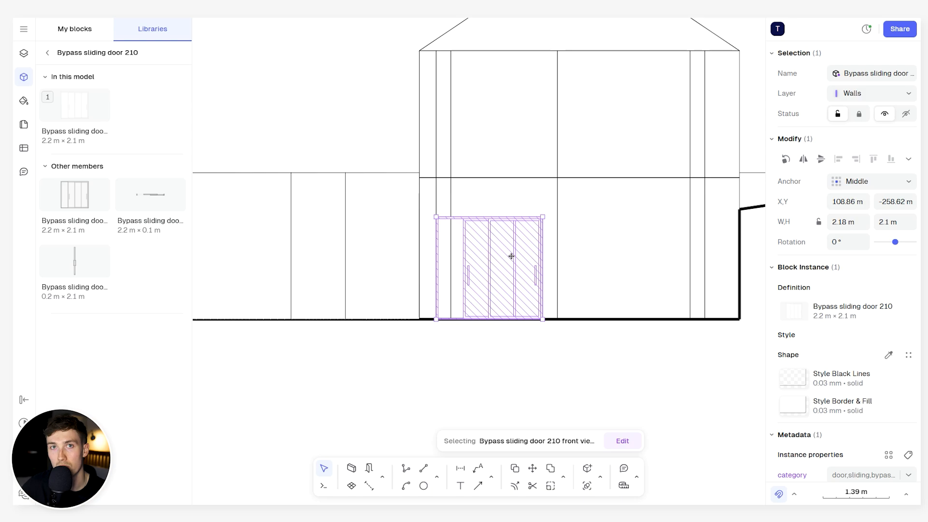
pyautogui.press('Delete')
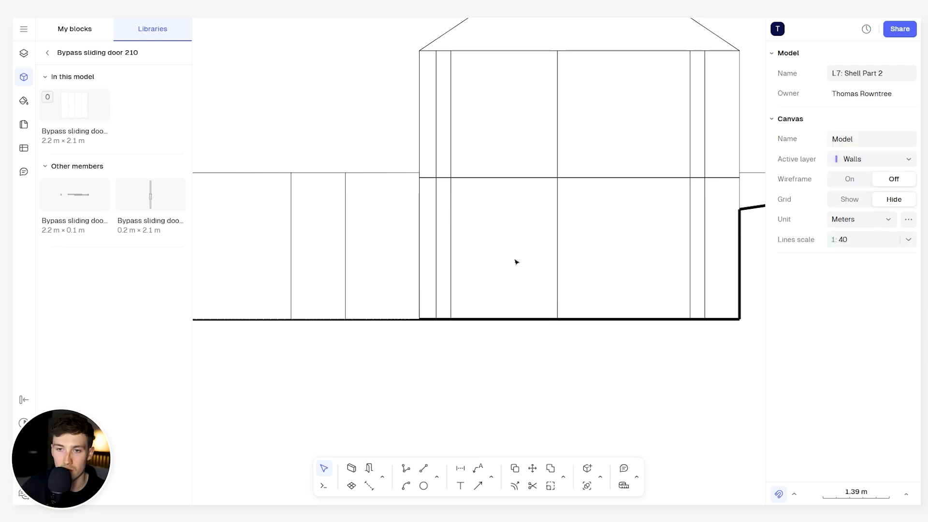
# - Draw a window rectangle about 0.85 m wide and 1.83 m high on the gabled volume's ground floor
pyautogui.click(24, 54)
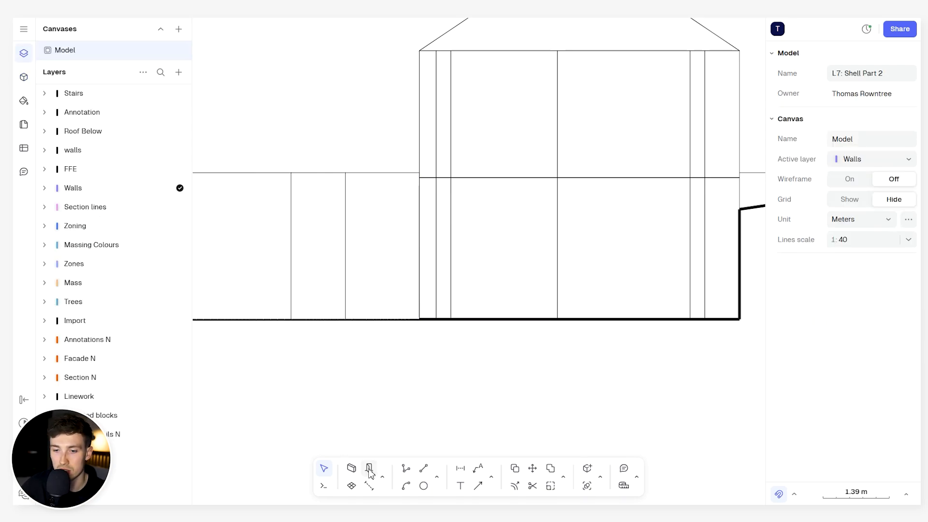
pyautogui.click(438, 478)
pyautogui.click(467, 449)
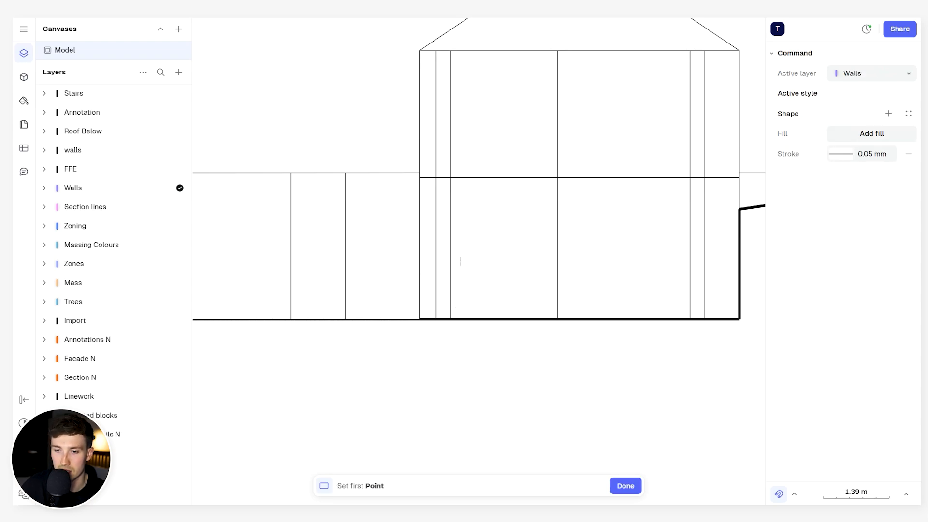
pyautogui.click(476, 292)
pyautogui.scroll(3, 512, 200)
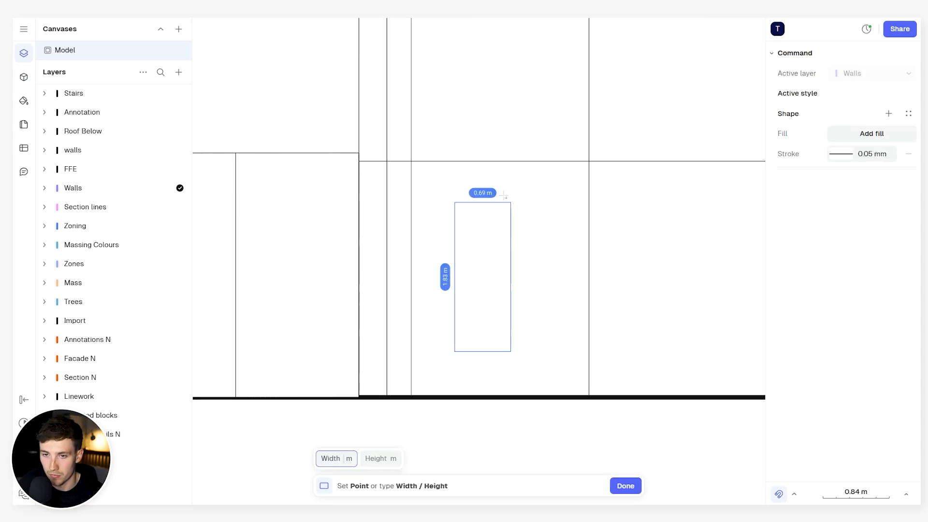
pyautogui.click(516, 200)
# - Offset the window rectangle inward by 0.05 m to form the frame
pyautogui.scroll(5, 489, 255)
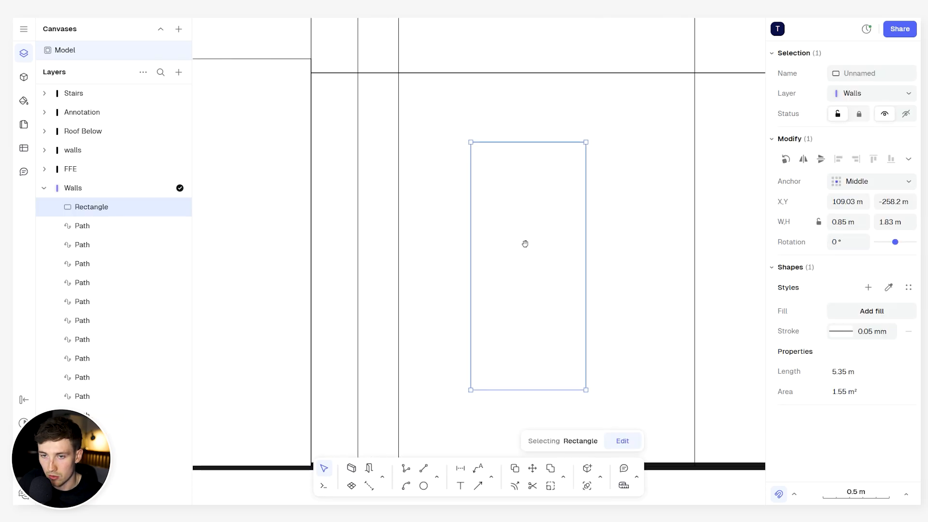
pyautogui.click(563, 477)
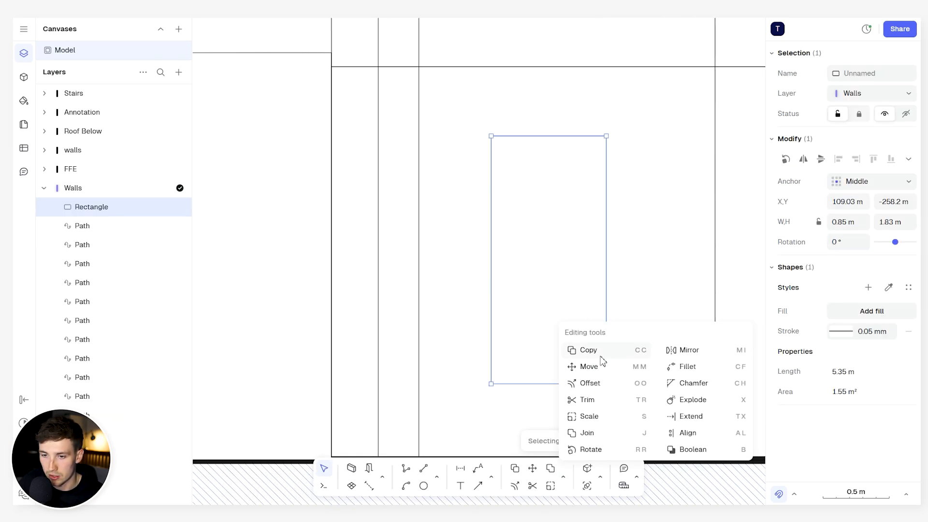
pyautogui.click(615, 385)
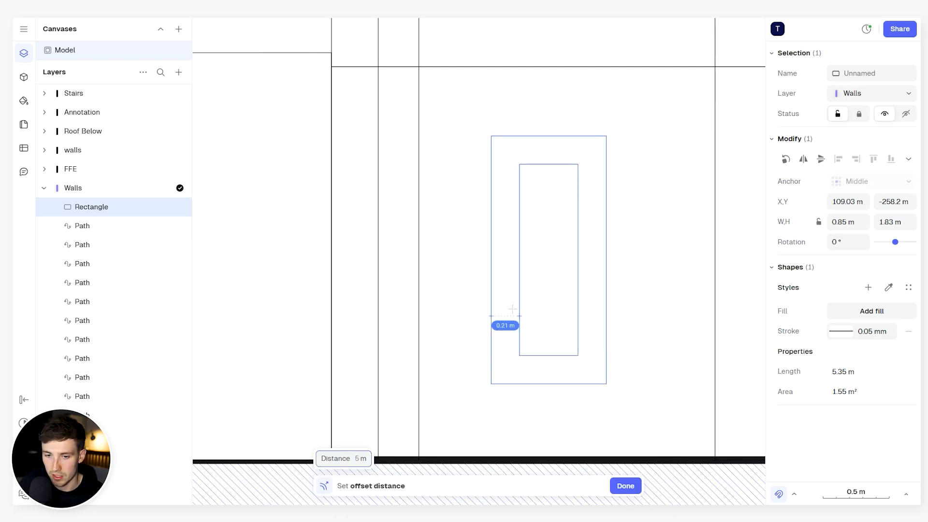
pyautogui.write('0.05')
pyautogui.press('Return')
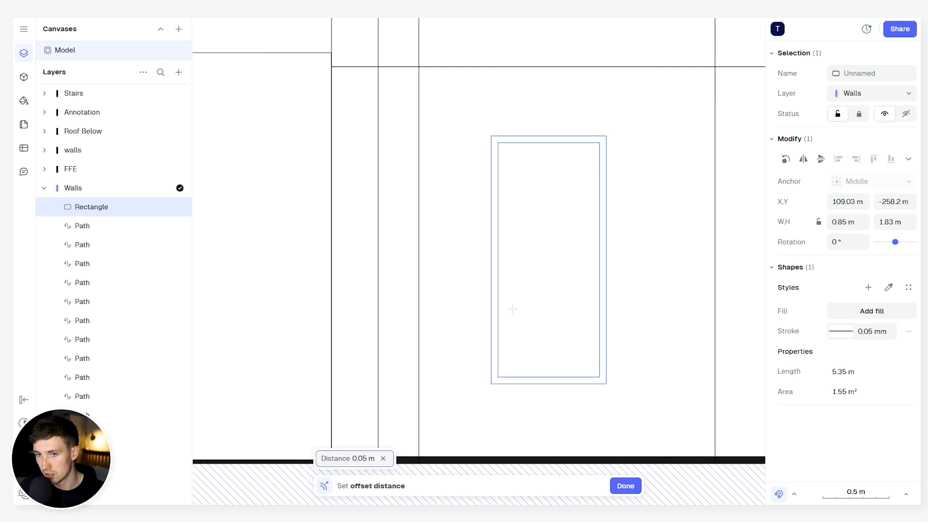
pyautogui.click(521, 258)
# - Combine the two window rectangles into a block and name it Window
pyautogui.scroll(-2, 555, 207)
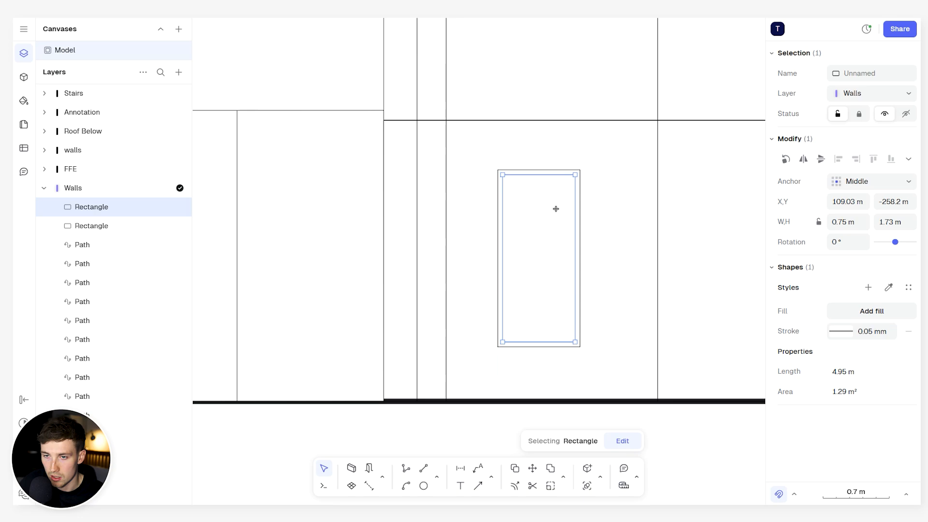
pyautogui.keyDown('shift'); pyautogui.click(580, 194); pyautogui.keyUp('shift')
pyautogui.rightClick(581, 193)
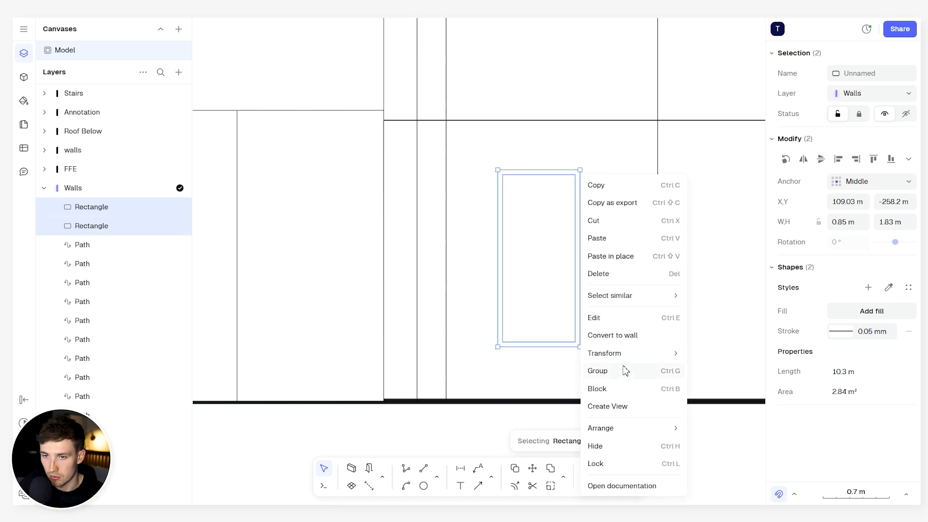
pyautogui.click(564, 479)
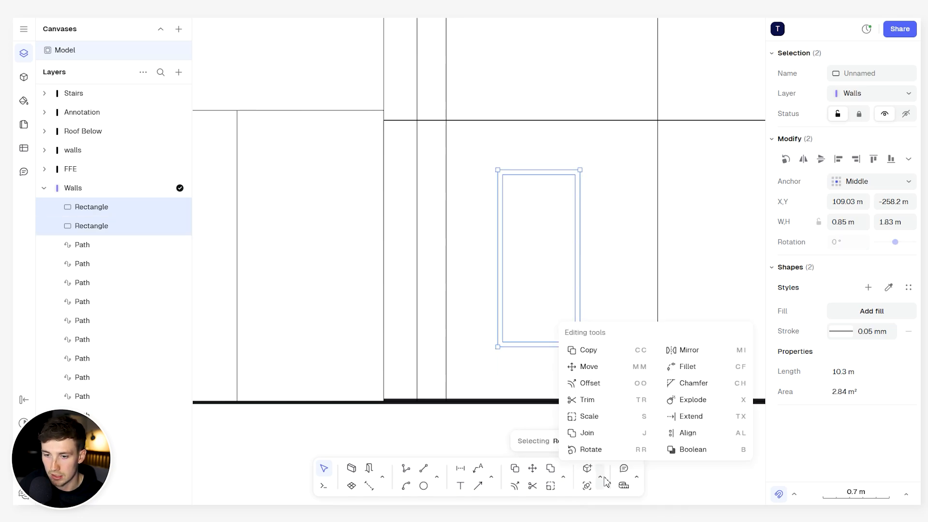
pyautogui.click(600, 477)
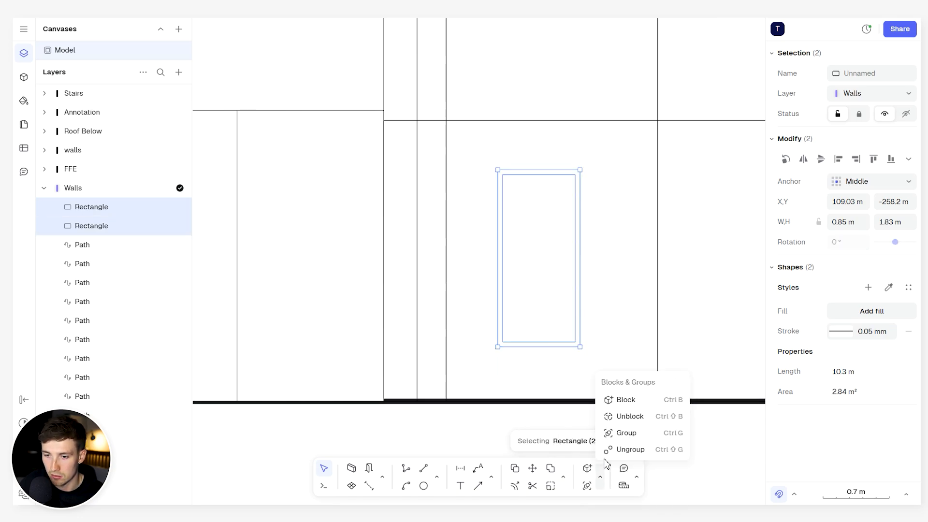
pyautogui.click(627, 400)
pyautogui.doubleClick(882, 78)
pyautogui.write('W')
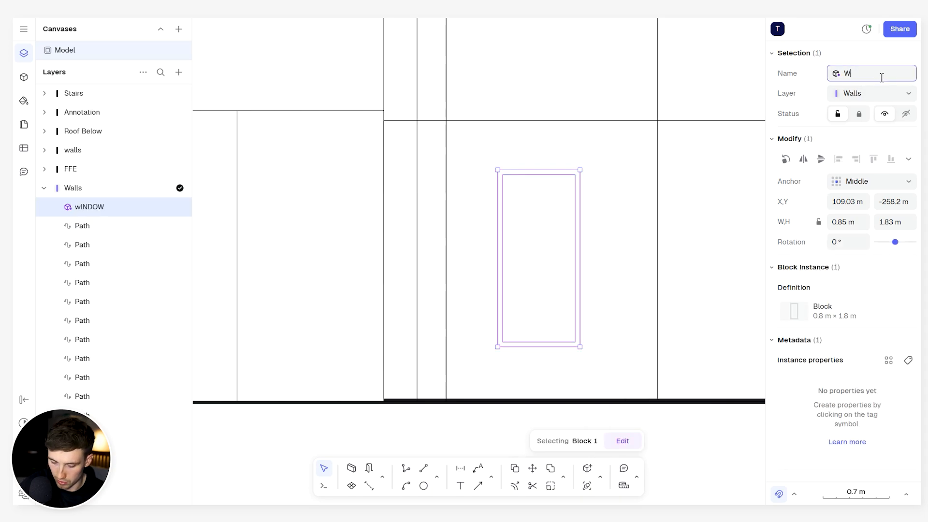
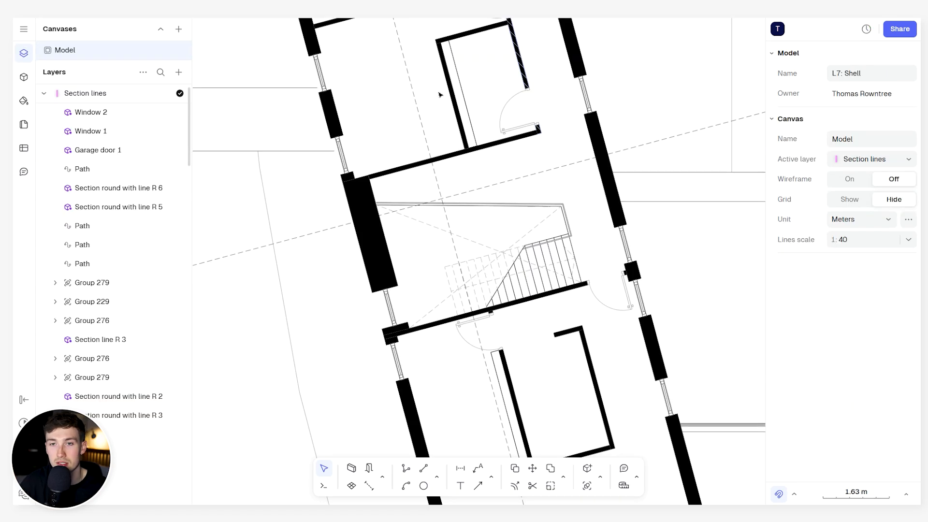
# - Examine the gable-end elevation along the glazed single-storey wing and the ground line
pyautogui.scroll(-5, 440, 93)
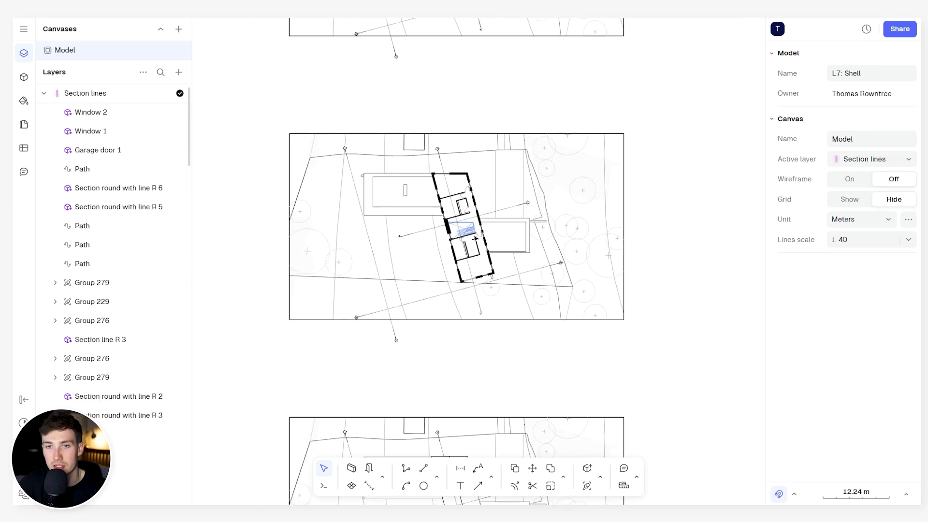
pyautogui.scroll(-5, 518, 119)
pyautogui.scroll(5, 338, 164)
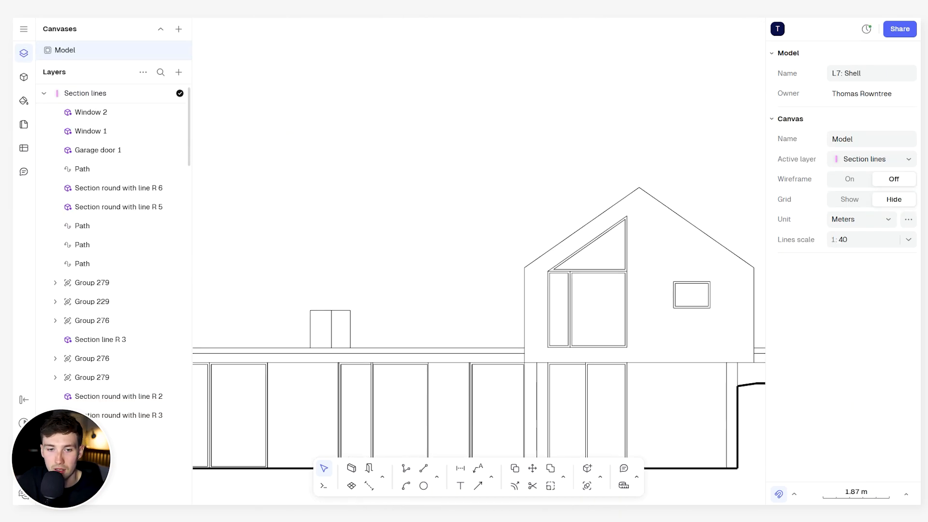
pyautogui.click(24, 54)
pyautogui.scroll(-5, 494, 203)
pyautogui.moveTo(506, 213); pyautogui.dragTo(560, 186, button='middle')
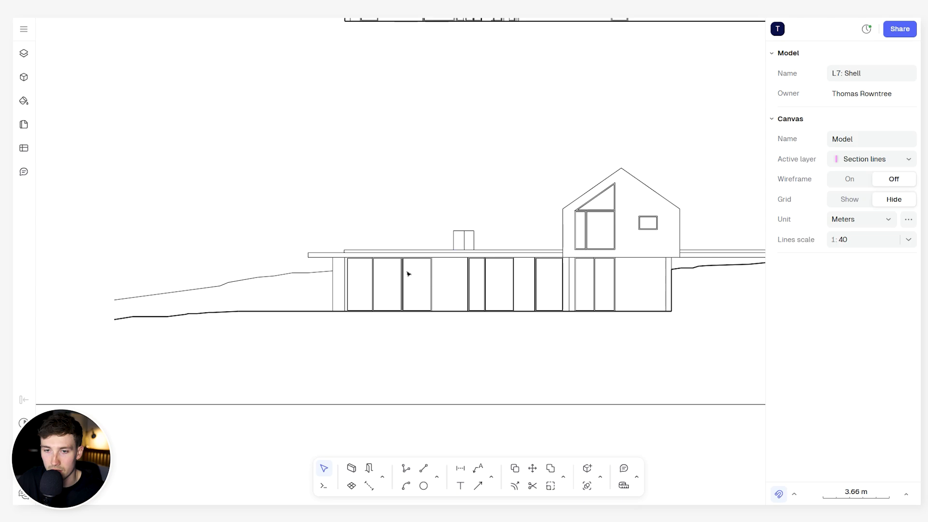
pyautogui.scroll(4, 408, 273)
pyautogui.moveTo(394, 277); pyautogui.dragTo(416, 262, button='middle')
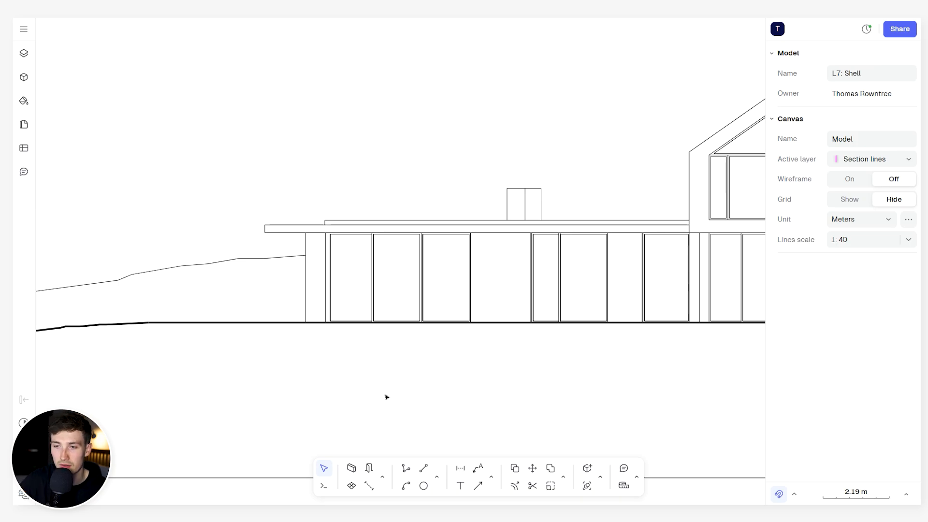
pyautogui.scroll(-2, 443, 384)
pyautogui.moveTo(458, 383); pyautogui.dragTo(488, 375, button='middle')
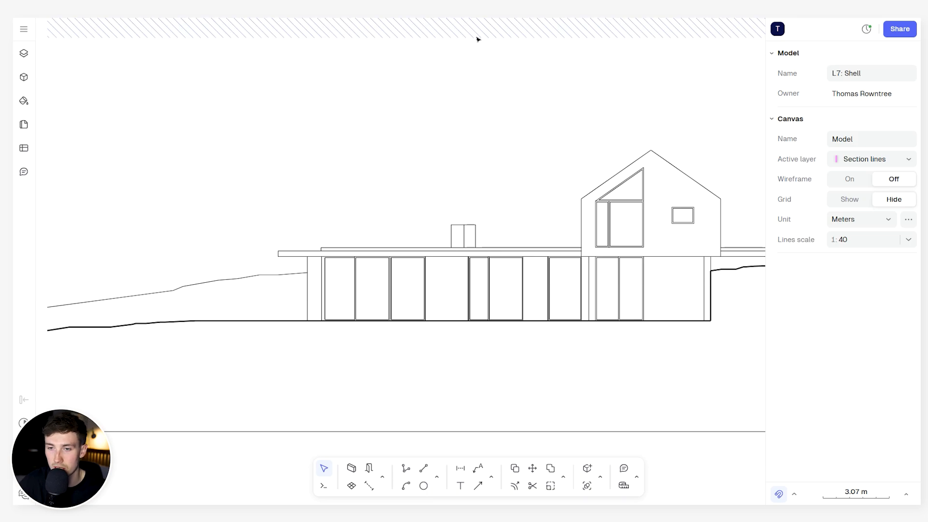
# - Inspect the chimney outline above the flat roof of the gable-end elevation
pyautogui.scroll(5, 481, 209)
pyautogui.moveTo(491, 213); pyautogui.dragTo(396, 268)
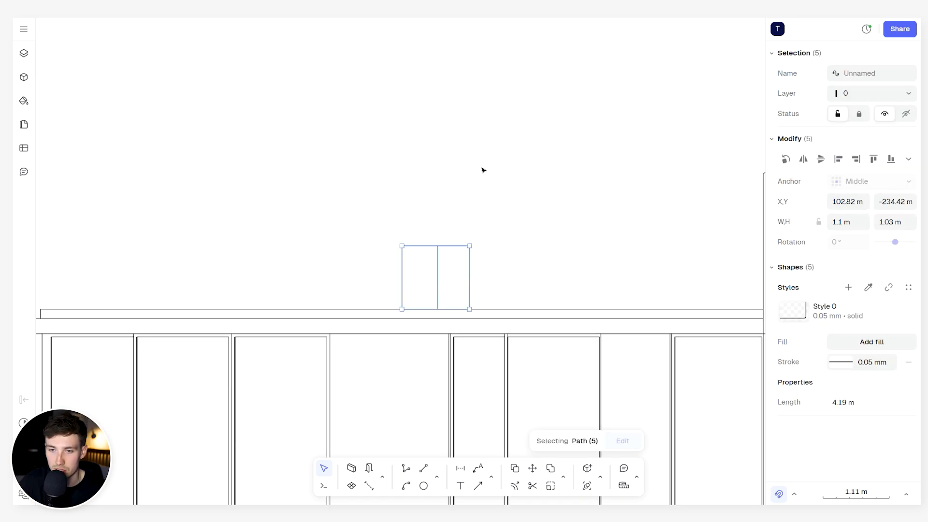
pyautogui.click(483, 170)
pyautogui.scroll(-6, 481, 170)
pyautogui.moveTo(482, 159); pyautogui.dragTo(453, 177, button='middle')
pyautogui.scroll(3, 533, 173)
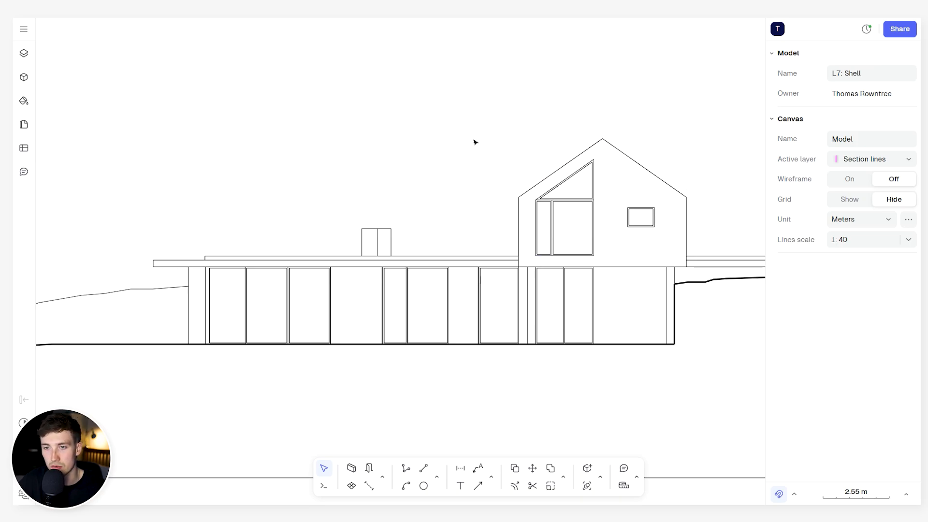
pyautogui.scroll(-3, 475, 138)
pyautogui.moveTo(474, 123)
pyautogui.mouseDown(button='middle')
pyautogui.moveTo(479, 149)
pyautogui.moveTo(507, 138)
pyautogui.mouseUp(button='middle')
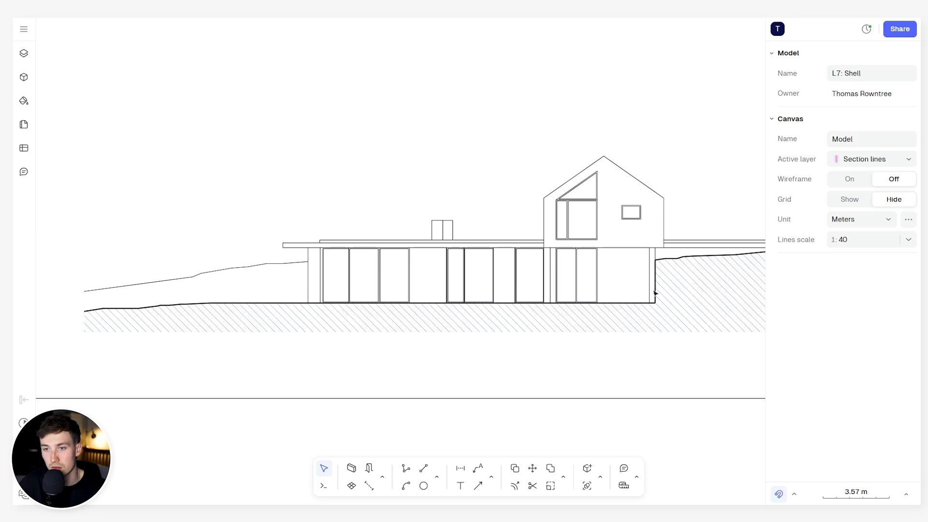
# - Examine the gable's windows, the roof extending beyond it and the raised ground line, and compare with the long elevation
pyautogui.scroll(5, 636, 211)
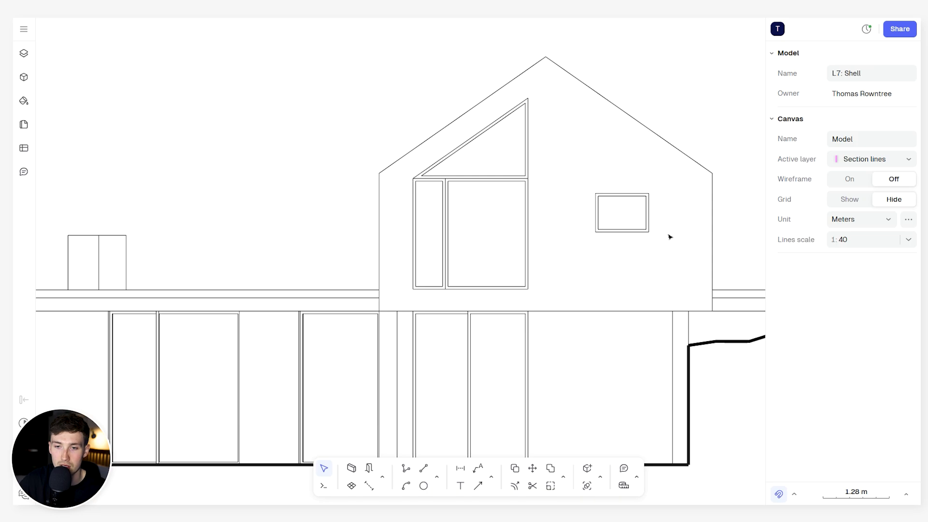
pyautogui.scroll(-8, 670, 236)
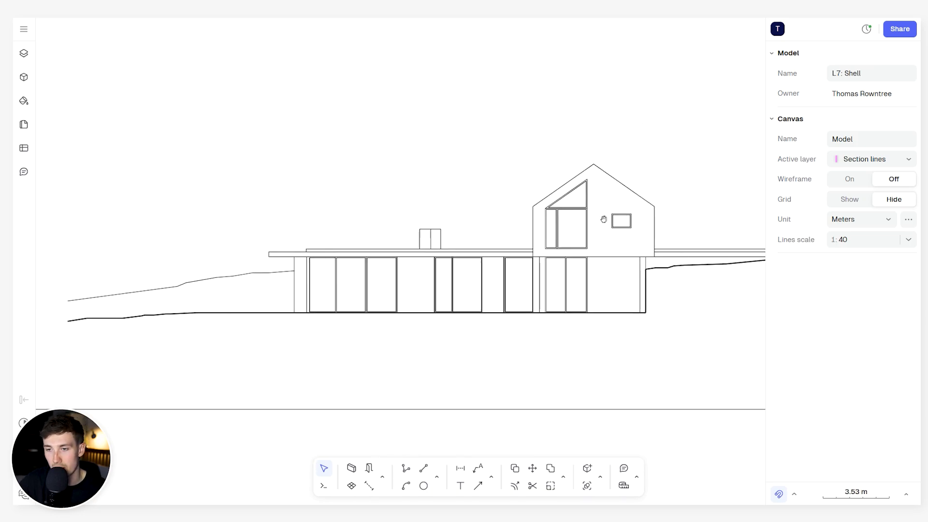
pyautogui.scroll(3, 748, 261)
pyautogui.scroll(3, 747, 261)
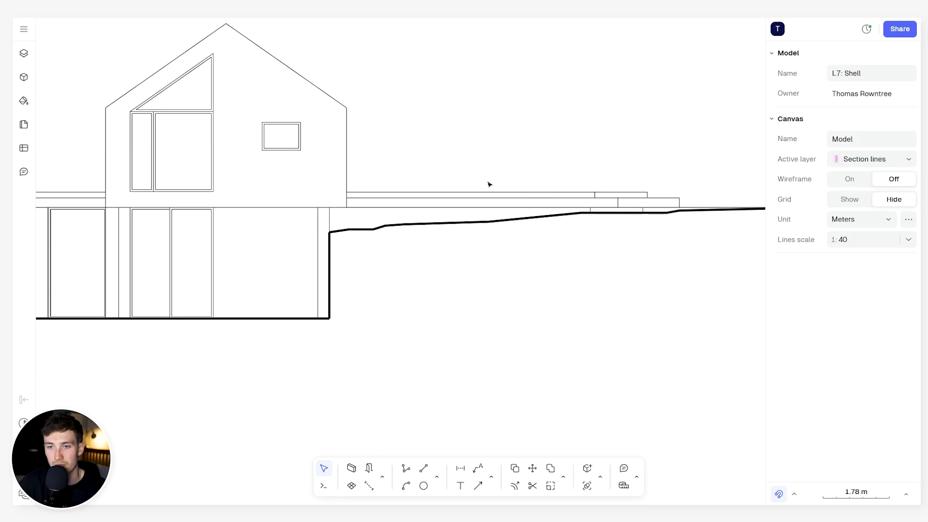
pyautogui.scroll(-2, 489, 184)
pyautogui.scroll(-4, 510, 243)
pyautogui.moveTo(491, 236); pyautogui.dragTo(547, 297, button='middle')
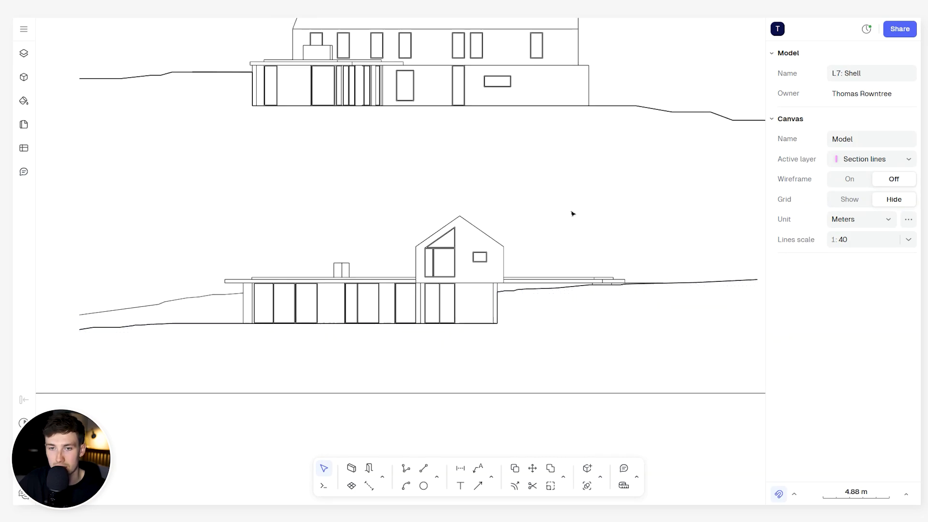
pyautogui.moveTo(603, 142); pyautogui.dragTo(638, 307, button='middle')
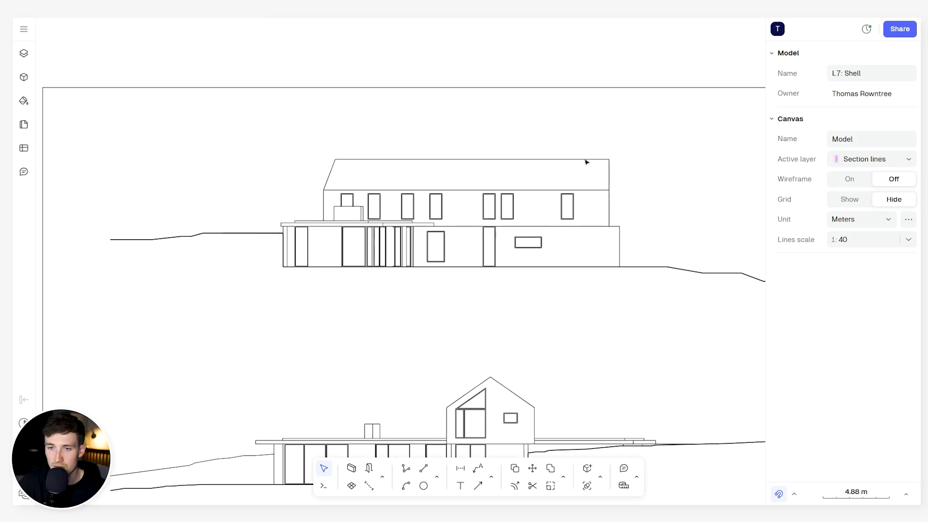
# - Try moving the sixth upper-floor window on the long elevation slightly downward, and undo the move
pyautogui.scroll(6, 596, 188)
pyautogui.scroll(-2, 574, 158)
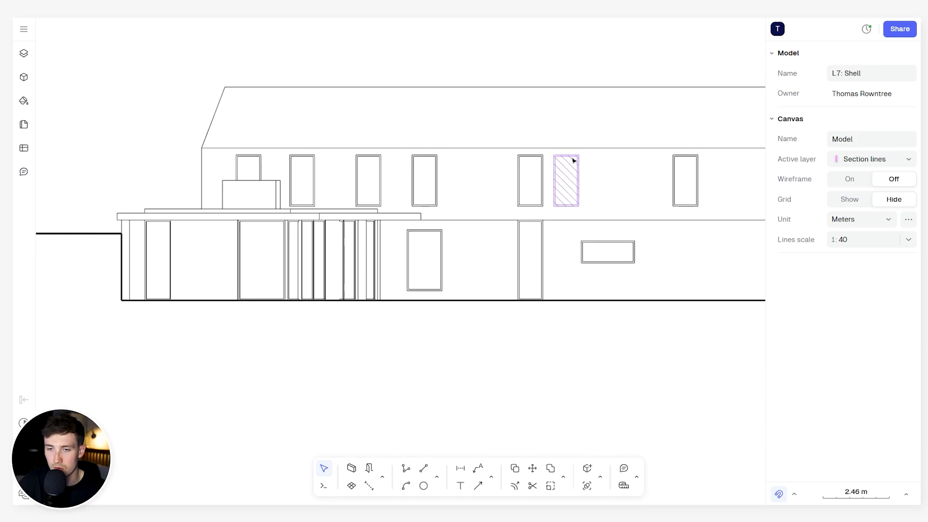
pyautogui.moveTo(574, 158)
pyautogui.mouseDown()
pyautogui.moveTo(601, 136)
pyautogui.moveTo(575, 173)
pyautogui.mouseUp()
pyautogui.hotkey('ctrl', 'z')
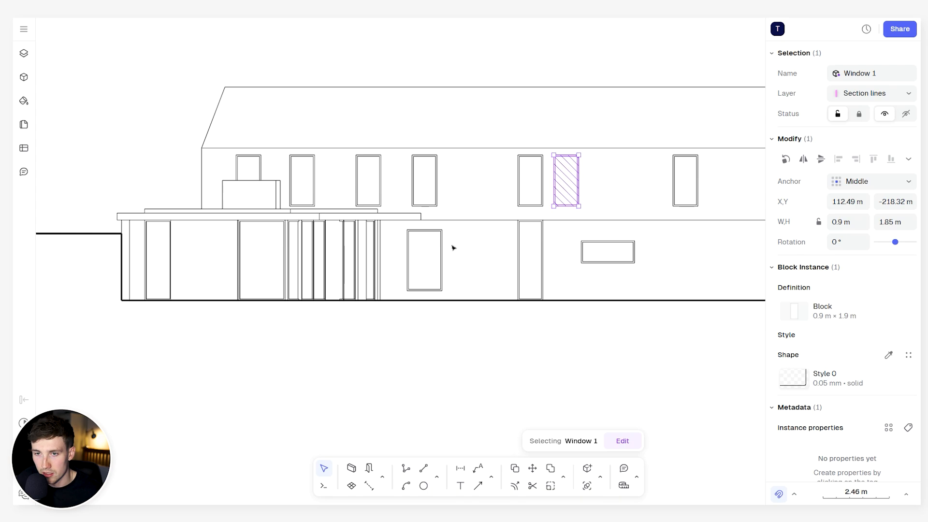
# - Widen the tall ground-floor window on the long elevation to 1.36 m
pyautogui.scroll(5, 426, 252)
pyautogui.click(440, 211)
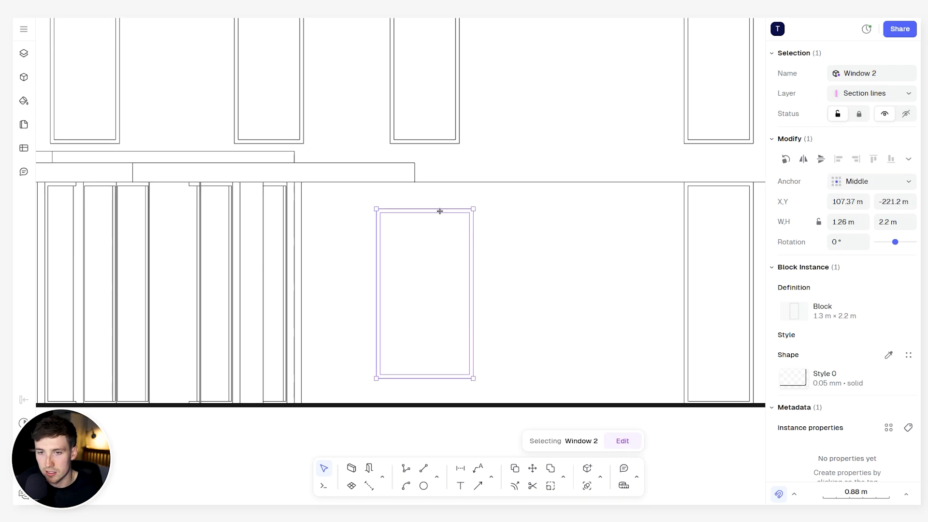
pyautogui.moveTo(470, 232); pyautogui.dragTo(441, 227)
pyautogui.hscroll(-5, 506, 245)
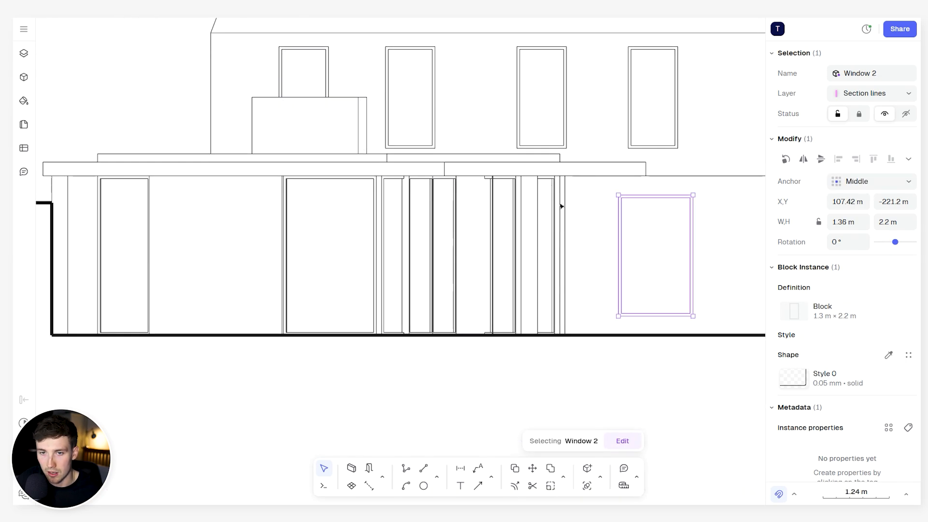
pyautogui.scroll(-5, 570, 190)
pyautogui.hscroll(5, 472, 224)
pyautogui.click(490, 225)
# - Examine the long elevation's window layout, roof outline and ground line
pyautogui.hscroll(1, 513, 208)
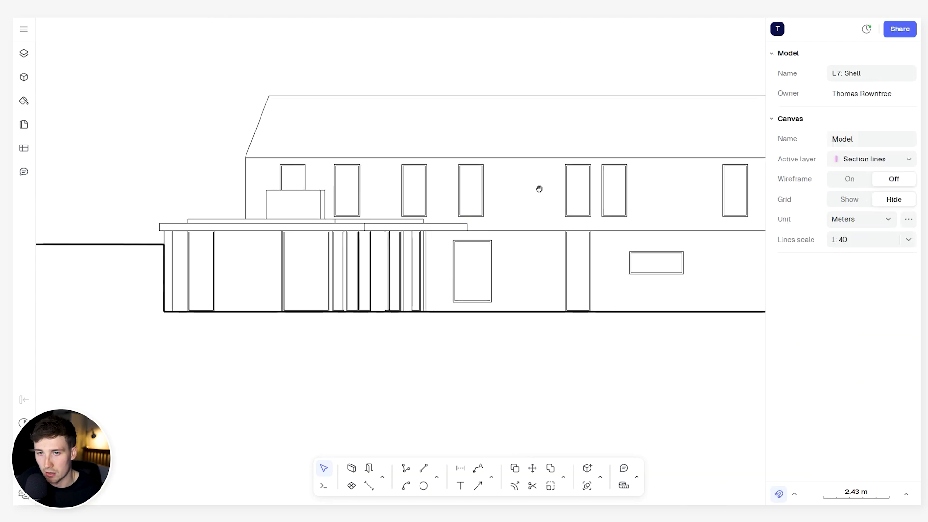
pyautogui.scroll(-3, 543, 174)
pyautogui.scroll(1, 498, 181)
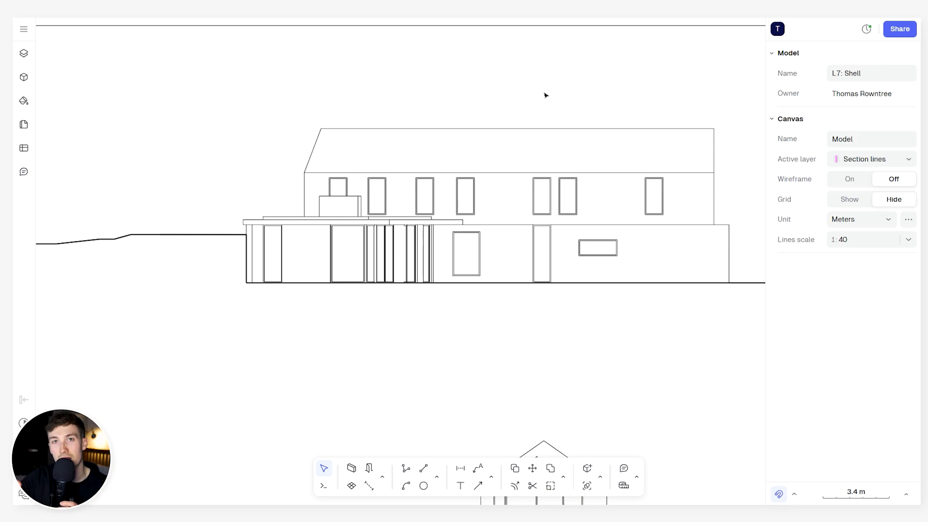
pyautogui.scroll(3, 603, 175)
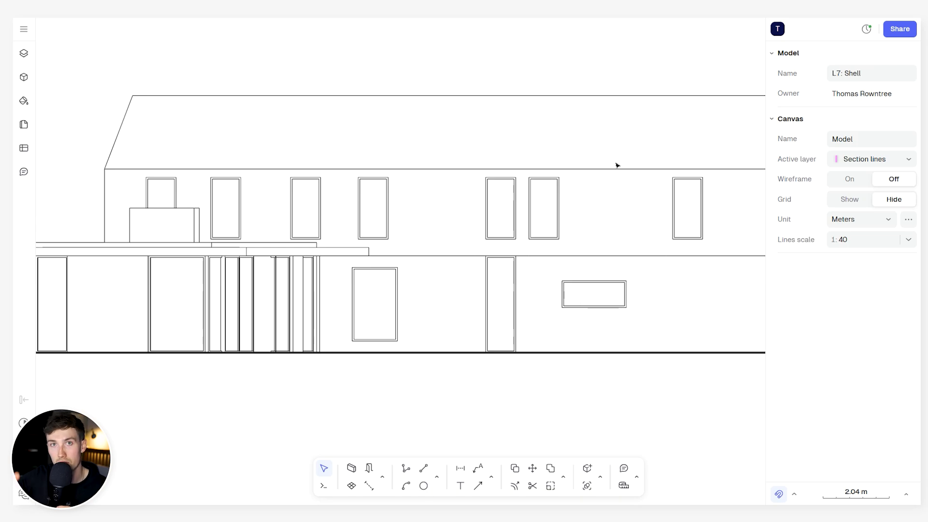
pyautogui.scroll(-2, 607, 128)
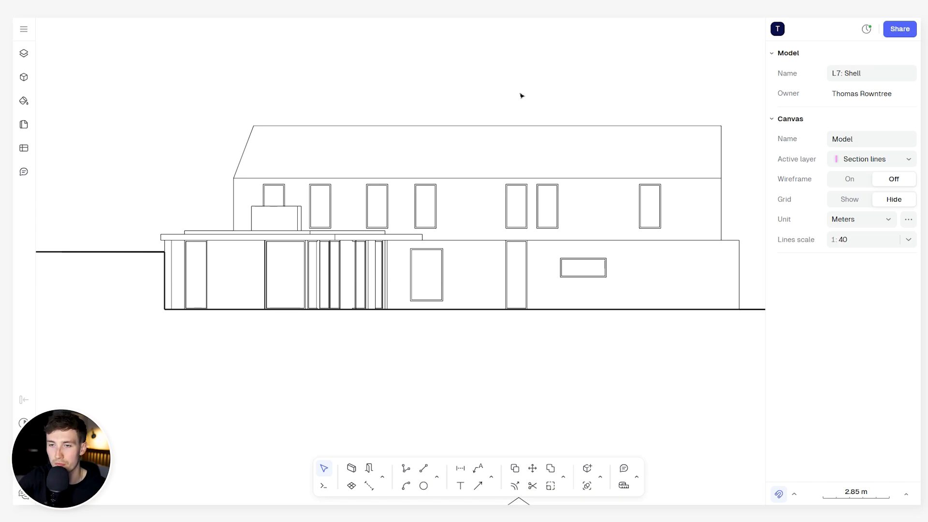
pyautogui.scroll(-10, 545, 94)
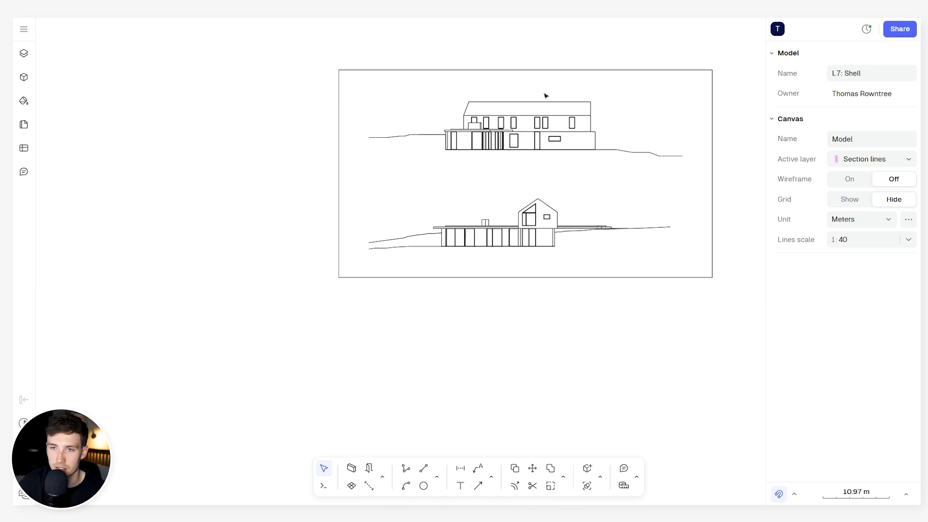
# - Examine the section through the gabled volume, including its cut walls, roof, floor slab and staircase
pyautogui.scroll(10, 513, 72)
pyautogui.moveTo(510, 70); pyautogui.dragTo(336, 93, button='middle')
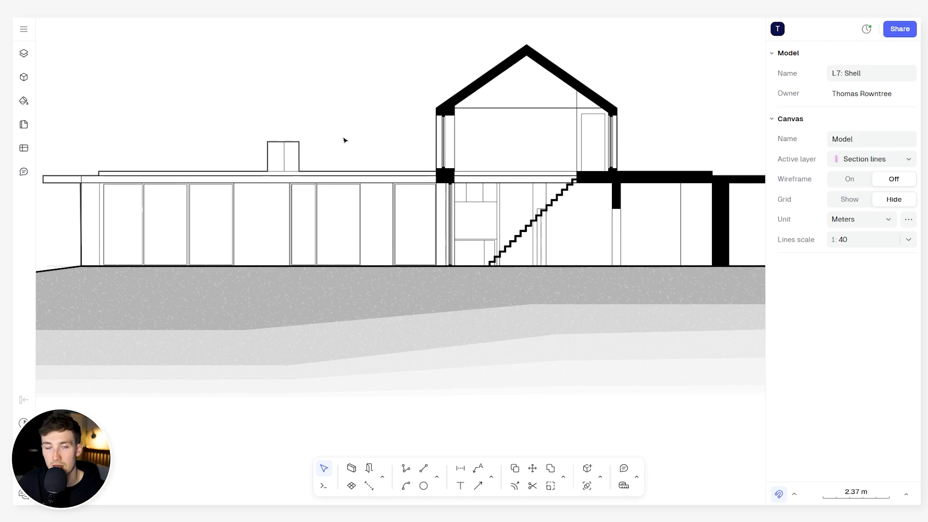
pyautogui.scroll(3, 344, 127)
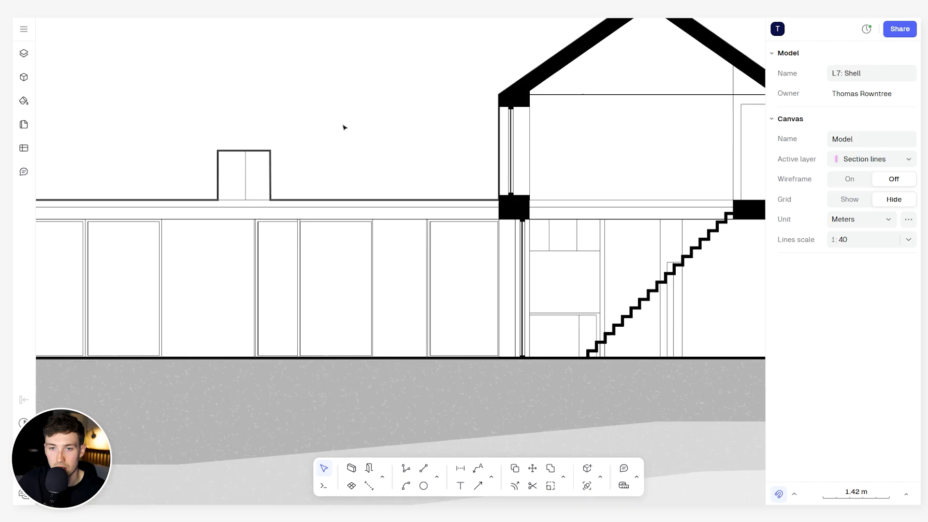
pyautogui.scroll(2, 345, 126)
pyautogui.scroll(-3, 346, 126)
pyautogui.moveTo(357, 106)
pyautogui.mouseDown(button='middle')
pyautogui.moveTo(338, 123)
pyautogui.moveTo(203, 147)
pyautogui.mouseUp(button='middle')
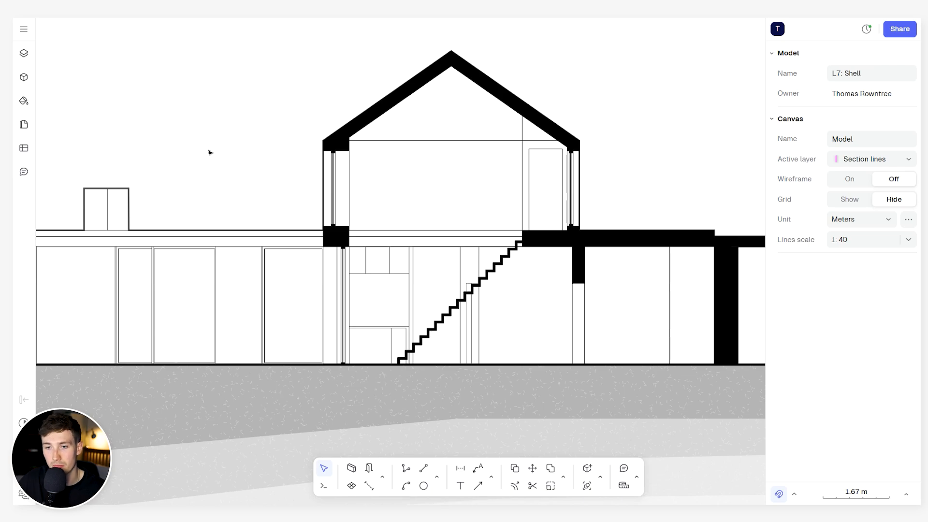
# - Try a vertical solid black wall, 0.3 m thick and about 2.15 m long, beside the gable section, and delete it
pyautogui.click(351, 468)
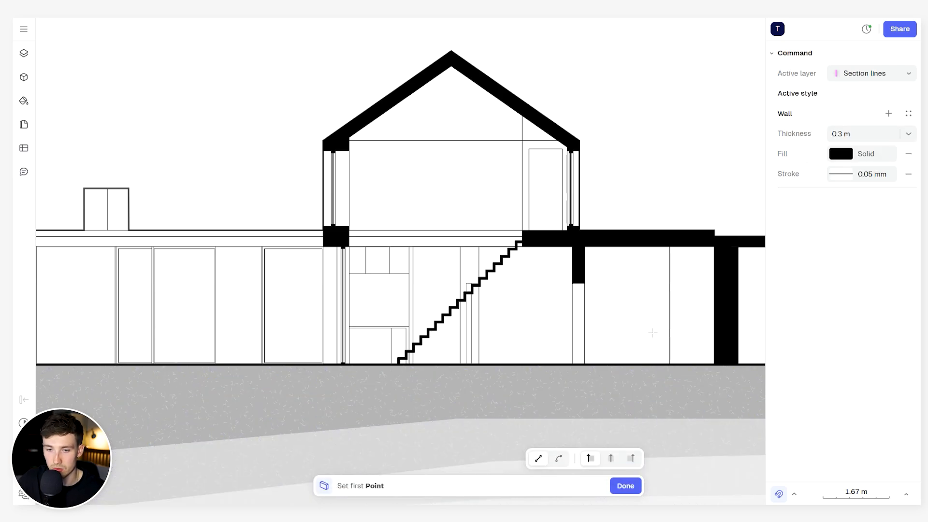
pyautogui.click(864, 131)
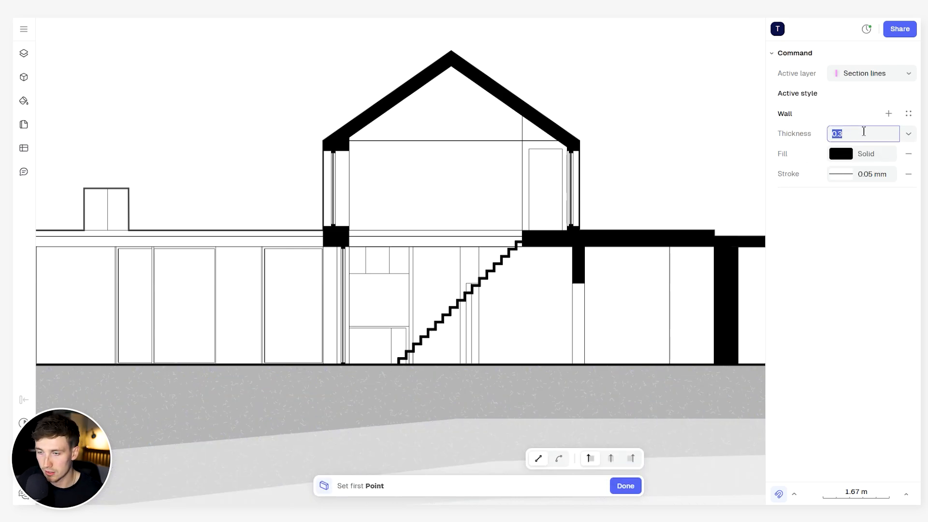
pyautogui.write('0')
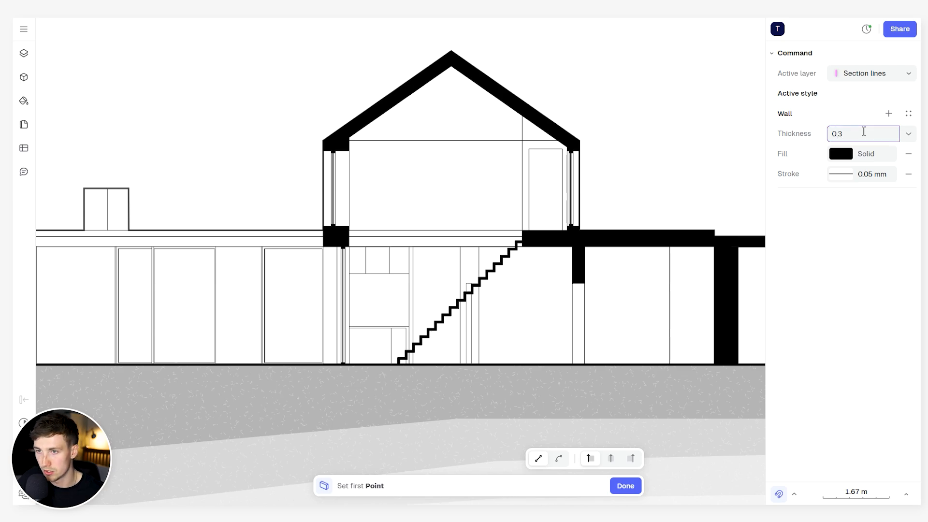
pyautogui.press('Return')
pyautogui.click(634, 207)
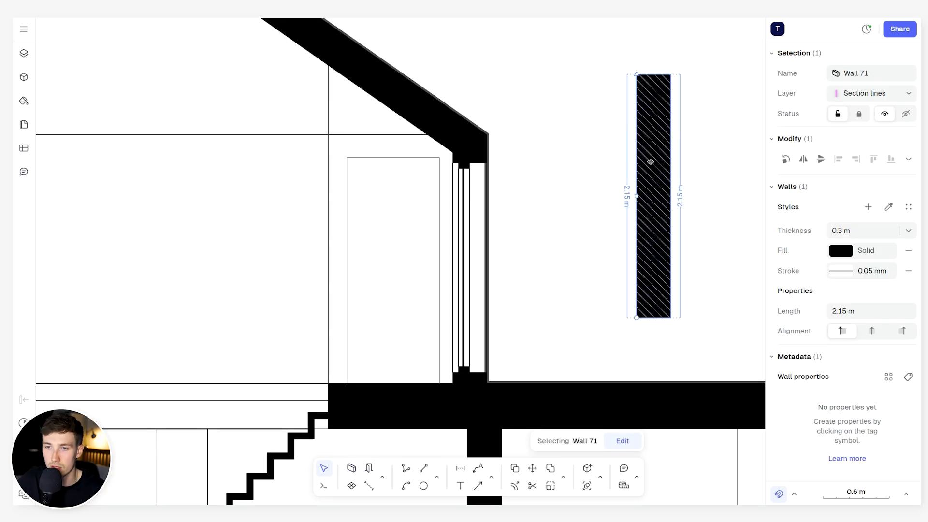
pyautogui.scroll(-5, 608, 169)
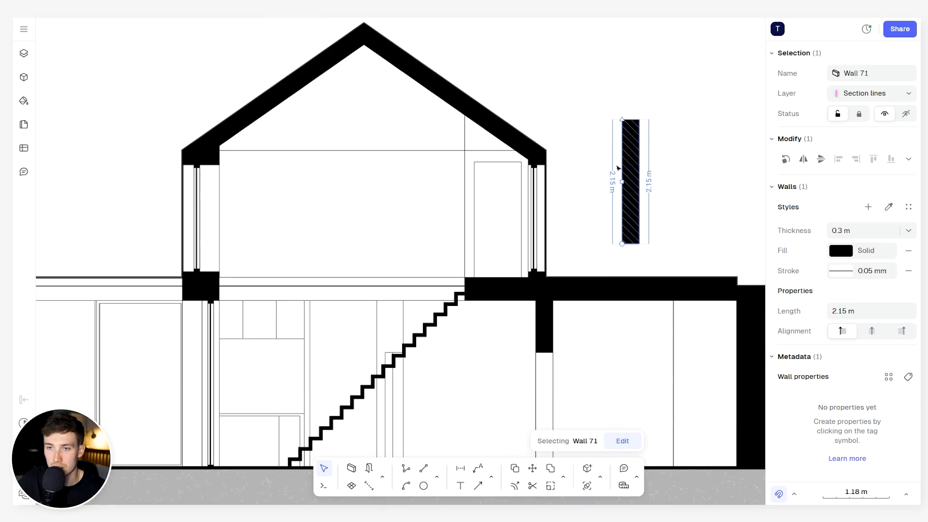
pyautogui.press('Delete')
pyautogui.scroll(-8, 618, 166)
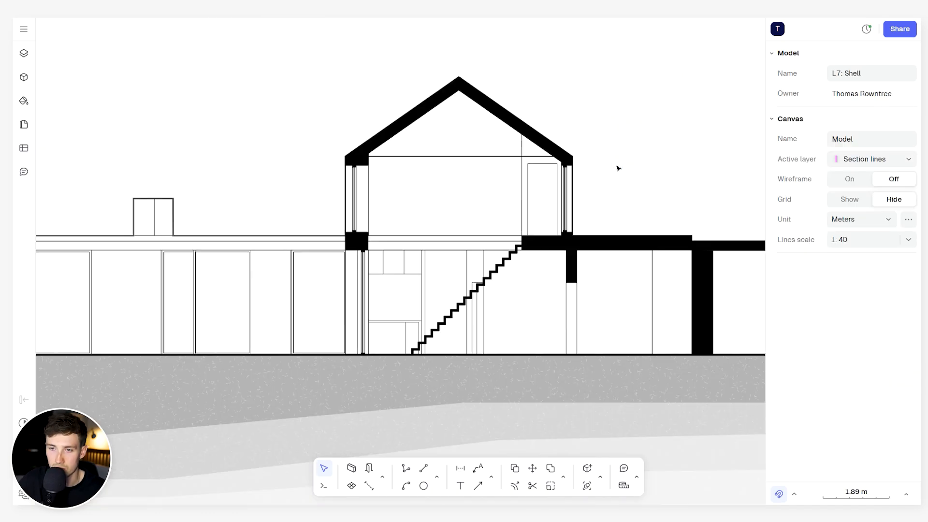
# - Examine the short and long section drawings, comparing their cut walls, slabs, staircase and shaded ground layers
pyautogui.moveTo(635, 144); pyautogui.dragTo(619, 147, button='middle')
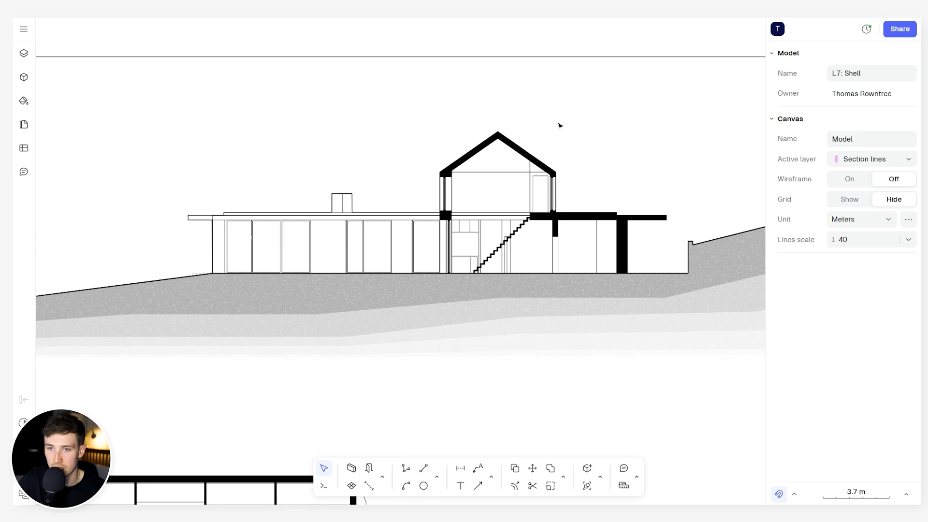
pyautogui.scroll(-7, 459, 203)
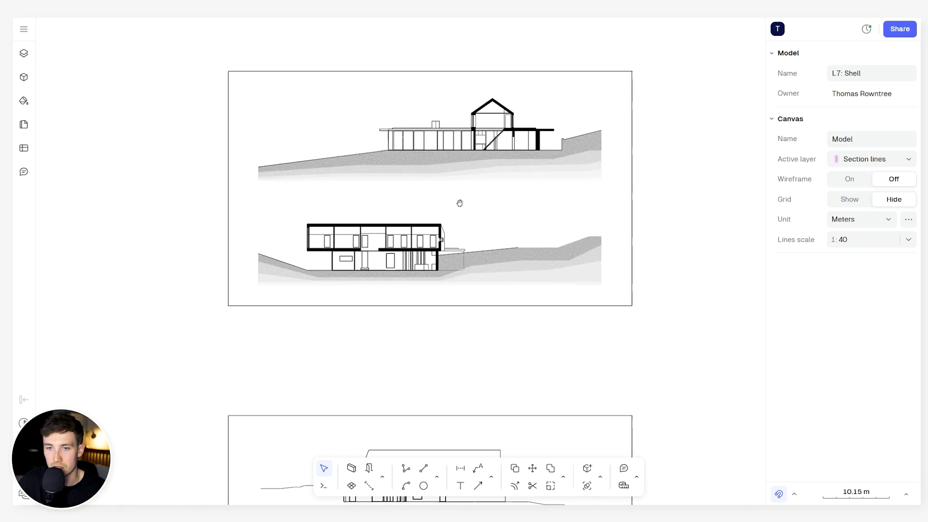
pyautogui.moveTo(460, 203); pyautogui.dragTo(549, 161, button='middle')
pyautogui.scroll(9, 459, 201)
pyautogui.scroll(-2, 462, 202)
pyautogui.moveTo(479, 197); pyautogui.dragTo(437, 347, button='middle')
pyautogui.scroll(-2, 488, 191)
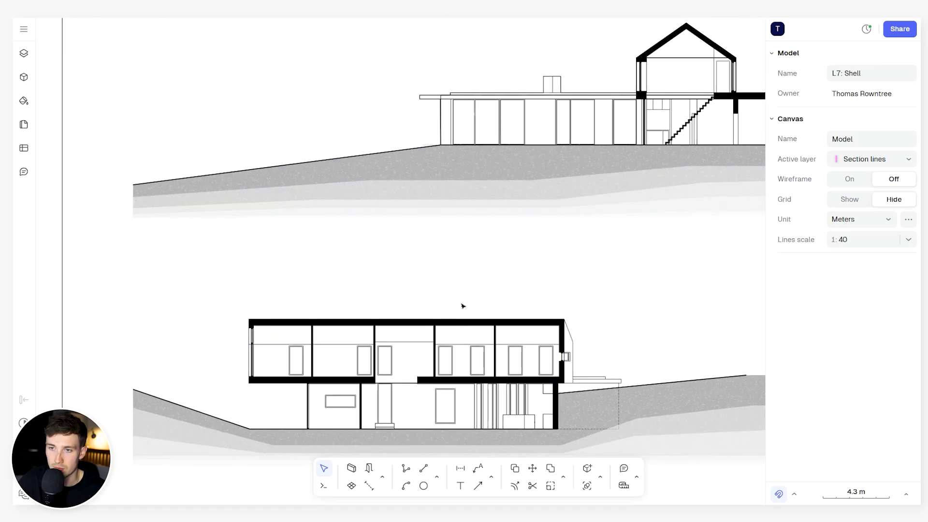
pyautogui.moveTo(480, 289); pyautogui.dragTo(493, 261, button='middle')
pyautogui.moveTo(450, 286); pyautogui.dragTo(372, 337, button='middle')
pyautogui.scroll(6, 634, 94)
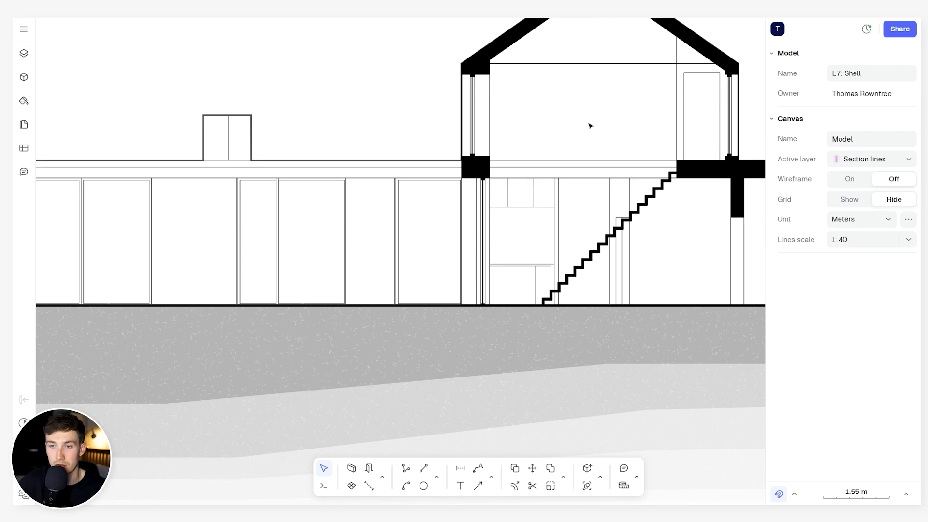
# - Examine the section through the two-storey volume, including its partitions, floor slabs, openings and ground layers
pyautogui.scroll(-10, 532, 256)
pyautogui.scroll(6, 483, 246)
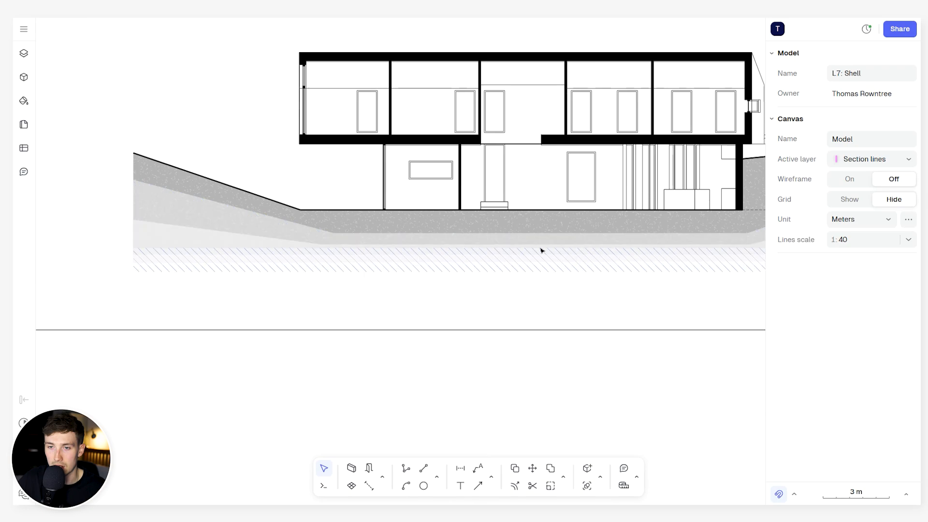
pyautogui.moveTo(542, 250); pyautogui.dragTo(495, 353, button='middle')
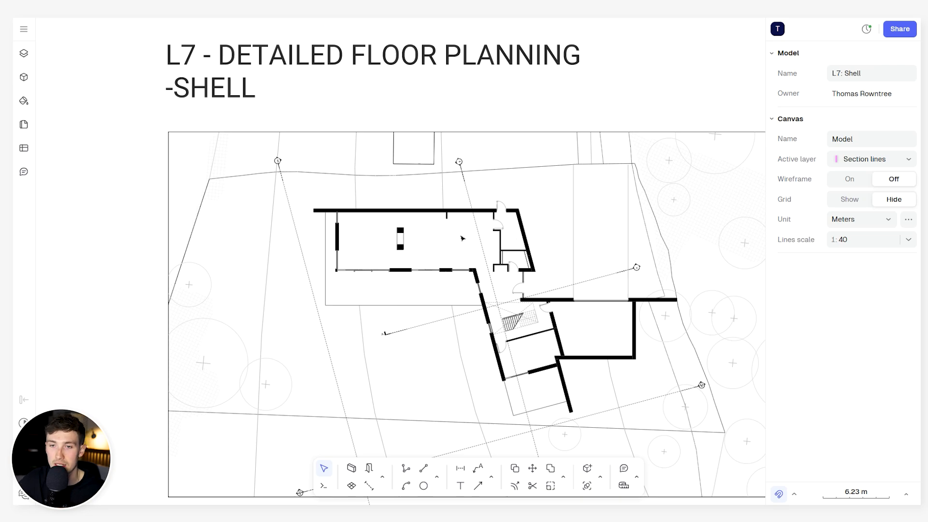
# - Examine the ground-floor plan's living wing, checking its cut walls, windows, doors and the staircase
pyautogui.scroll(5, 455, 242)
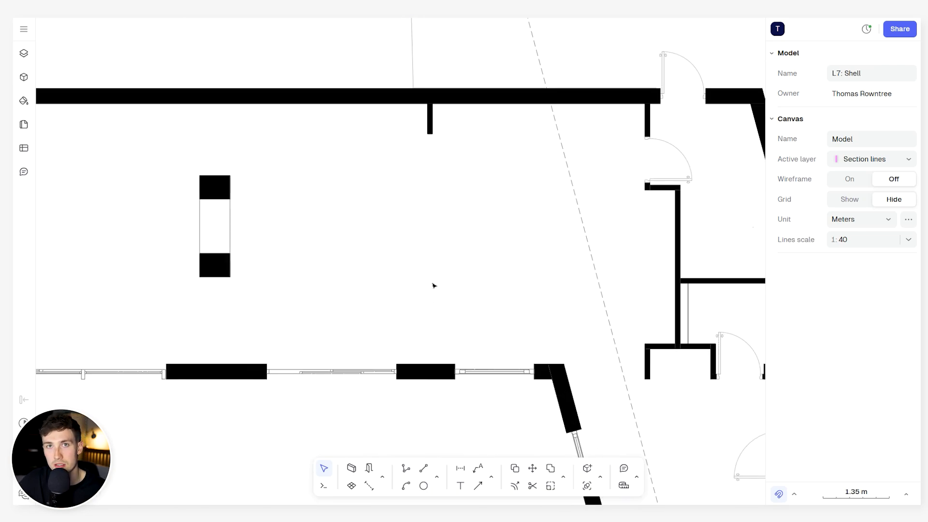
pyautogui.scroll(-5, 434, 285)
pyautogui.moveTo(422, 269); pyautogui.dragTo(460, 244, button='middle')
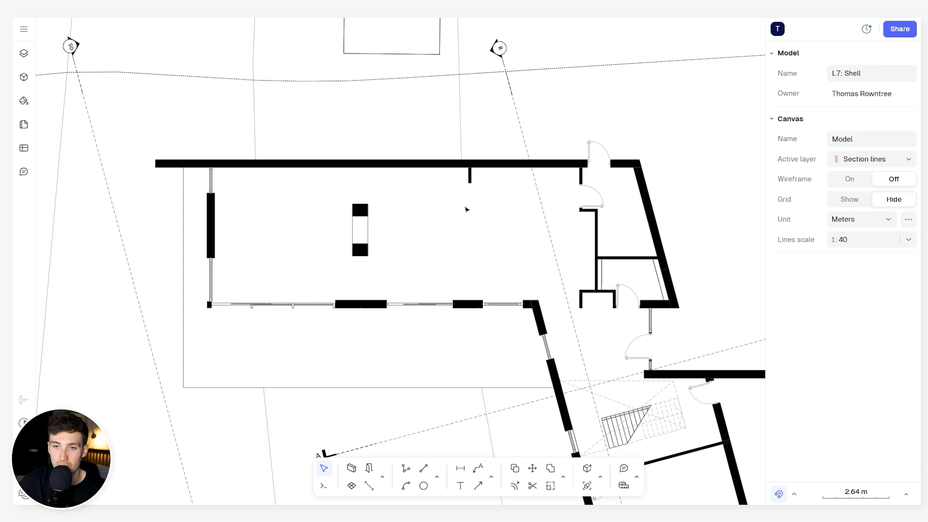
pyautogui.scroll(-5, 481, 230)
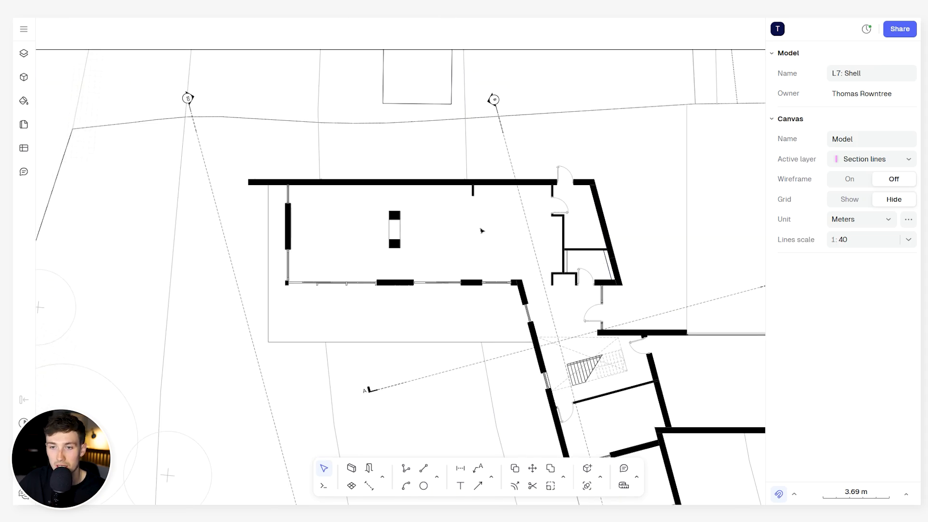
pyautogui.scroll(5, 512, 300)
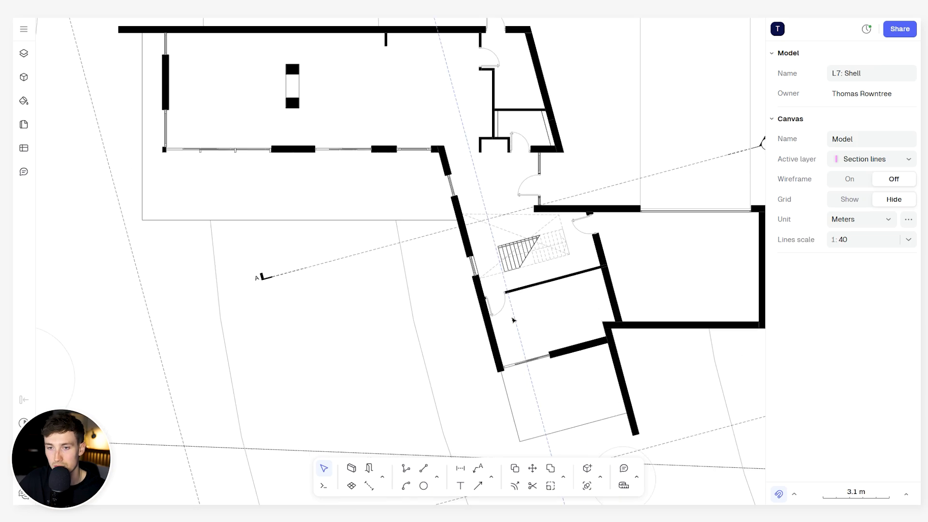
pyautogui.scroll(3, 567, 286)
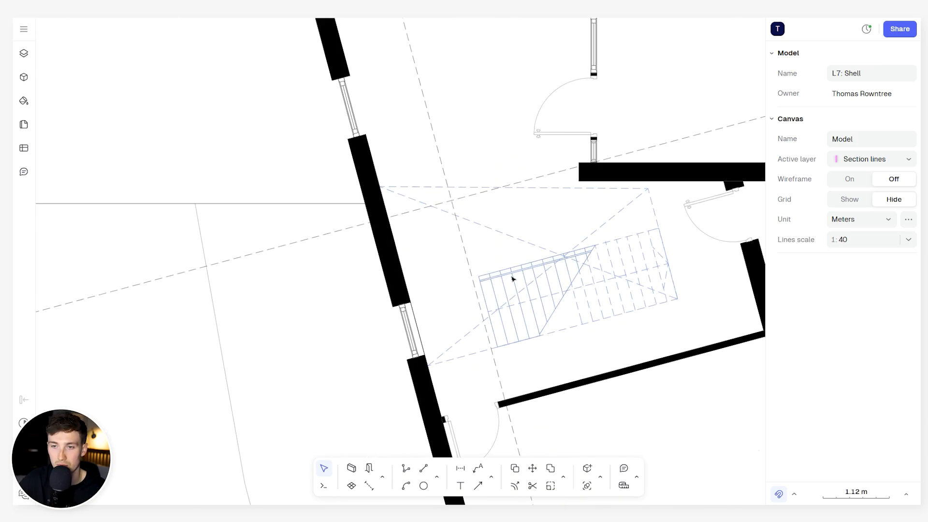
pyautogui.scroll(-3, 498, 225)
pyautogui.scroll(3, 531, 230)
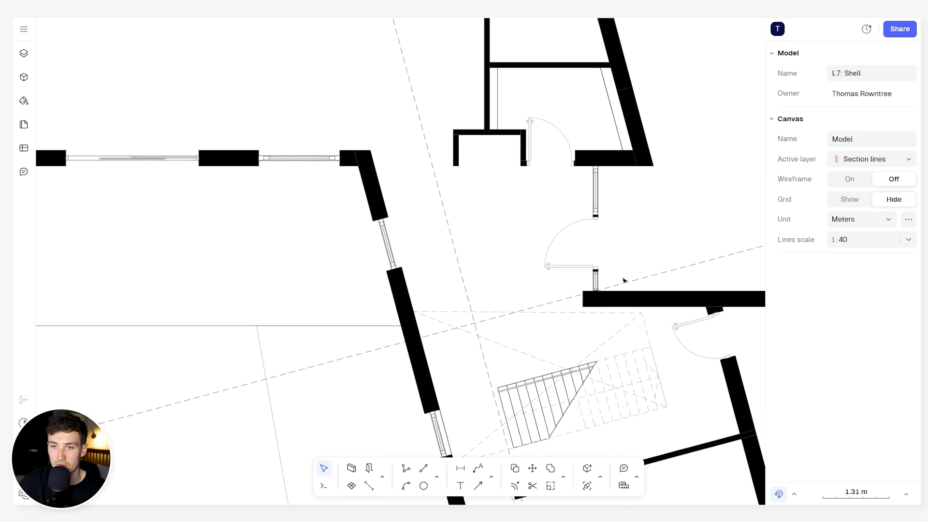
# - Examine the ground-floor plan's entrance area and garage, including the walls and openings around the staircase
pyautogui.scroll(-4, 445, 204)
pyautogui.moveTo(467, 217); pyautogui.dragTo(533, 278, button='middle')
pyautogui.moveTo(403, 195); pyautogui.dragTo(440, 187, button='middle')
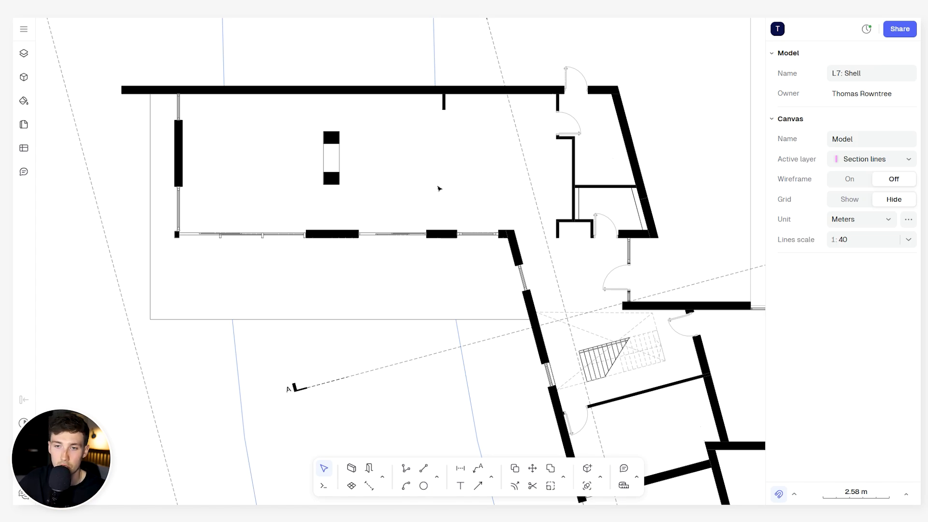
pyautogui.moveTo(393, 178); pyautogui.dragTo(439, 153, button='middle')
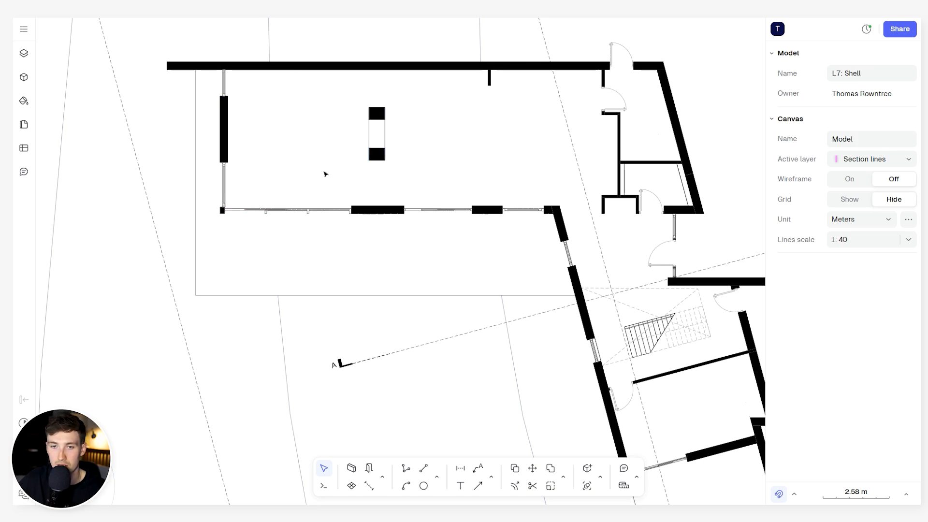
pyautogui.moveTo(606, 254); pyautogui.dragTo(479, 218, button='middle')
pyautogui.moveTo(679, 297); pyautogui.dragTo(598, 265, button='middle')
pyautogui.scroll(5, 671, 234)
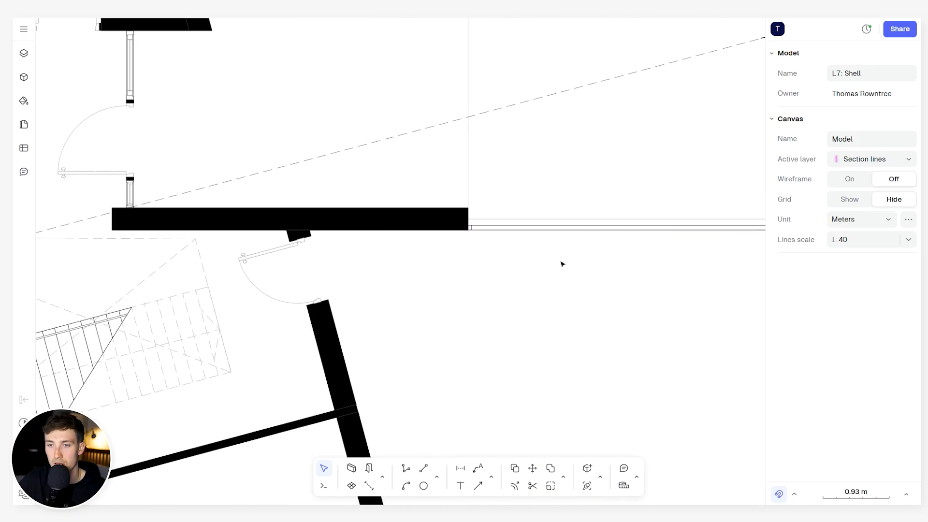
pyautogui.scroll(-12, 546, 268)
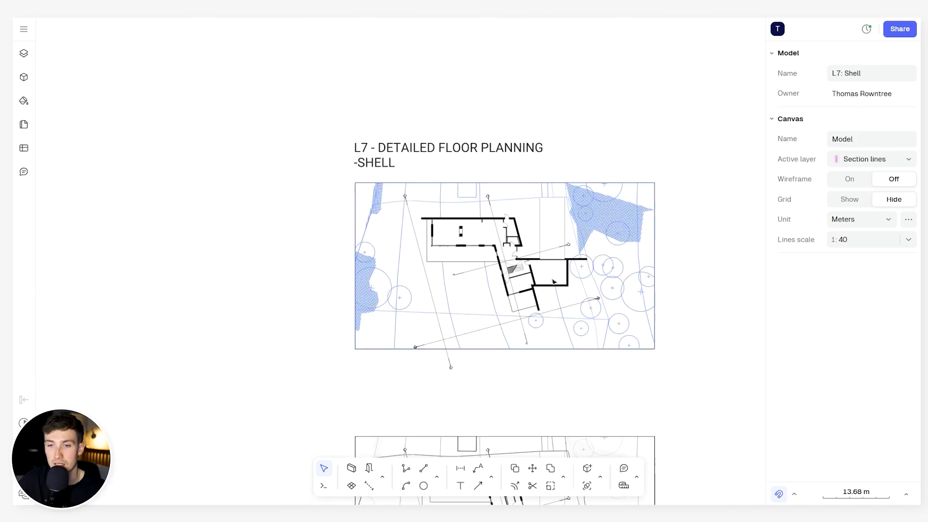
# - Review the framed floor plan, section and elevation drawings of the shell, comparing the sections with the elevations
pyautogui.moveTo(546, 271); pyautogui.dragTo(536, 78, button='middle')
pyautogui.moveTo(574, 323); pyautogui.dragTo(557, 74, button='middle')
pyautogui.moveTo(564, 344); pyautogui.dragTo(562, 83, button='middle')
pyautogui.moveTo(491, 333); pyautogui.dragTo(476, 198, button='middle')
pyautogui.moveTo(550, 274); pyautogui.dragTo(555, 153, button='middle')
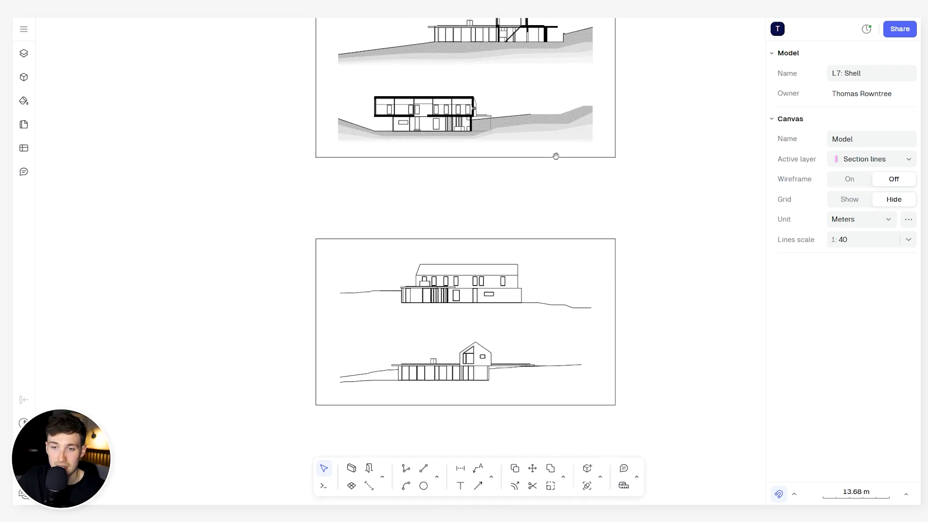
pyautogui.scroll(2, 459, 313)
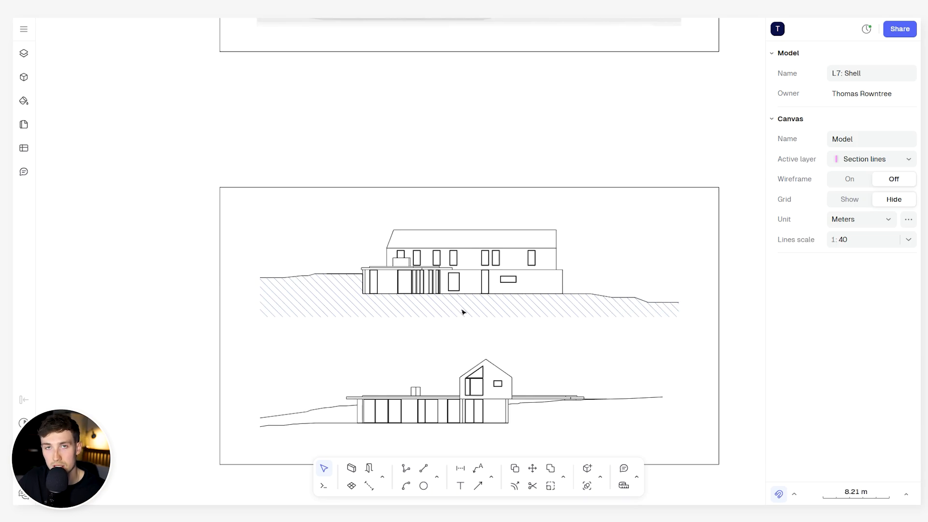
pyautogui.scroll(-4, 461, 311)
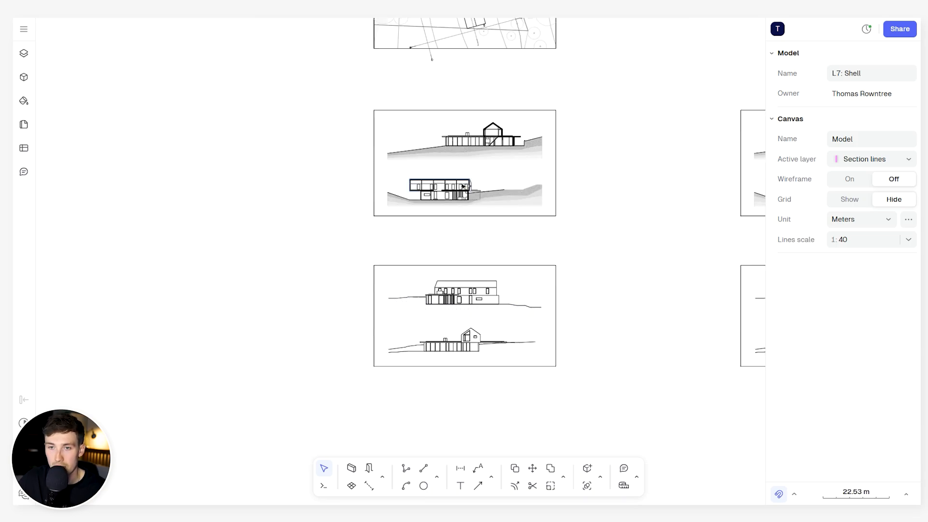
pyautogui.scroll(2, 461, 184)
# - Return to the ground-floor plan and examine the complete shell layout within the site
pyautogui.moveTo(285, 65); pyautogui.dragTo(290, 409, button='middle')
pyautogui.moveTo(667, 133); pyautogui.dragTo(655, 355, button='middle')
pyautogui.moveTo(671, 222); pyautogui.dragTo(669, 384, button='middle')
pyautogui.scroll(2, 508, 145)
pyautogui.scroll(2, 492, 113)
pyautogui.moveTo(492, 113); pyautogui.dragTo(539, 187, button='middle')
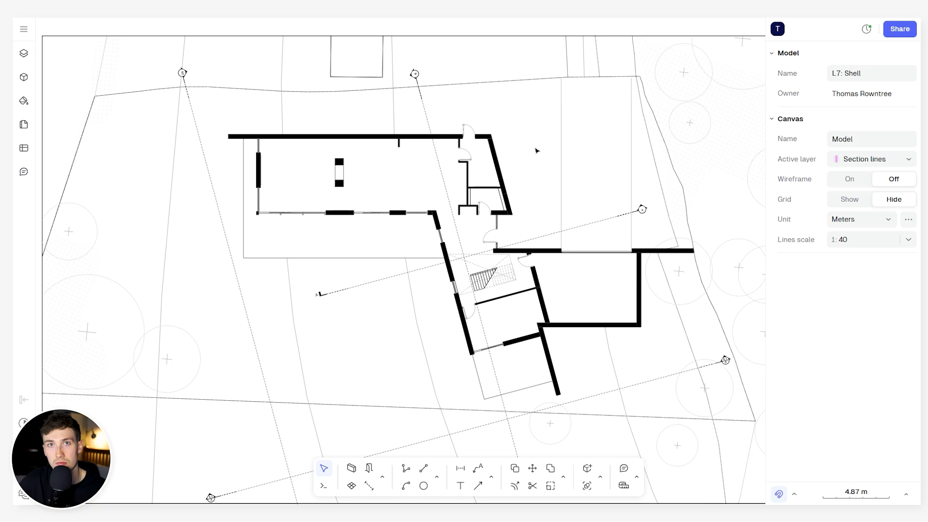